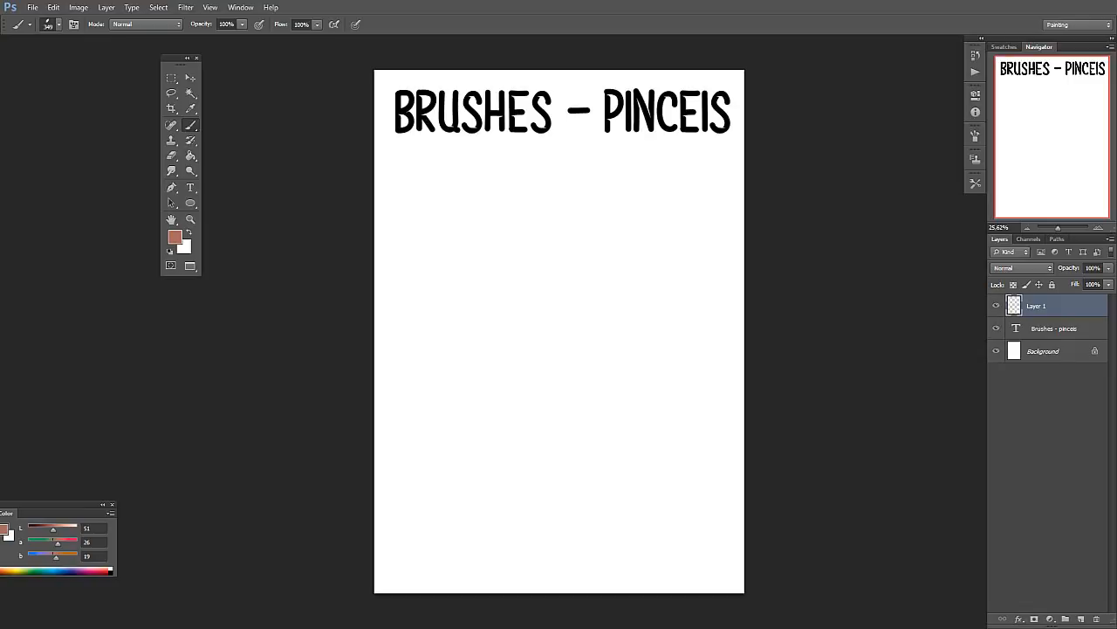
# Activate the Brush tool and move the floating tools palette closer to the canvas.
pyautogui.press('v')
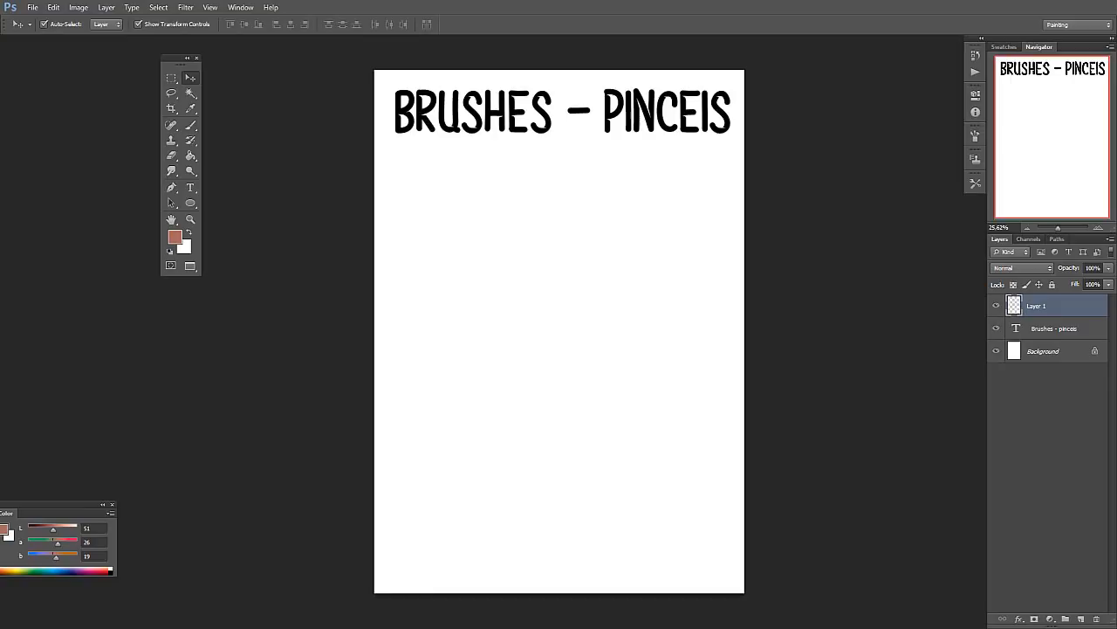
pyautogui.press('b')
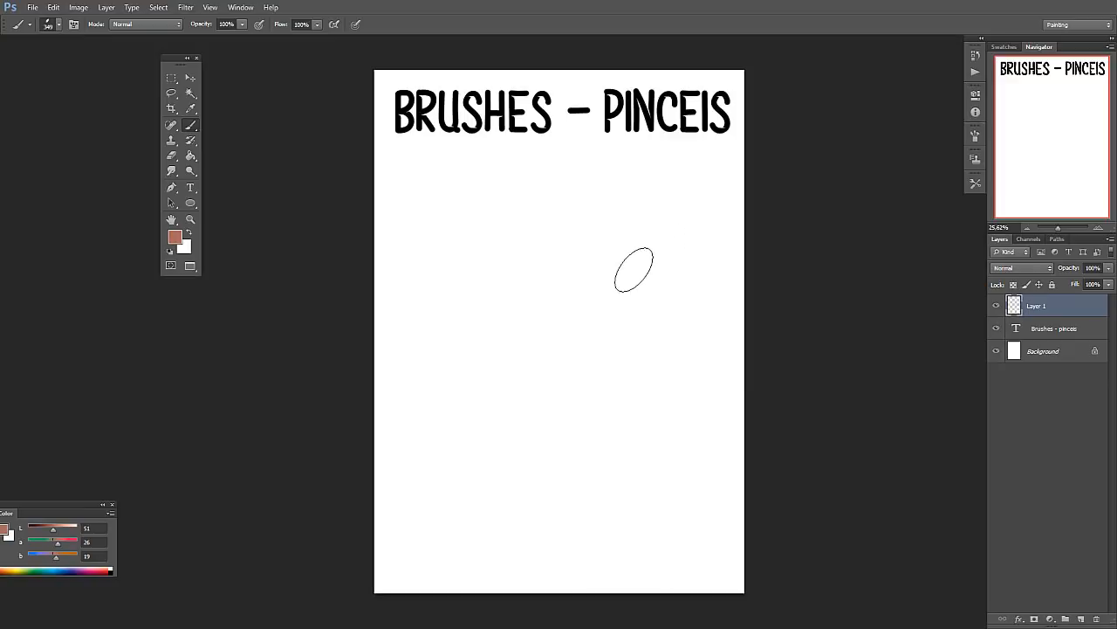
pyautogui.moveTo(176, 56); pyautogui.dragTo(272, 50)
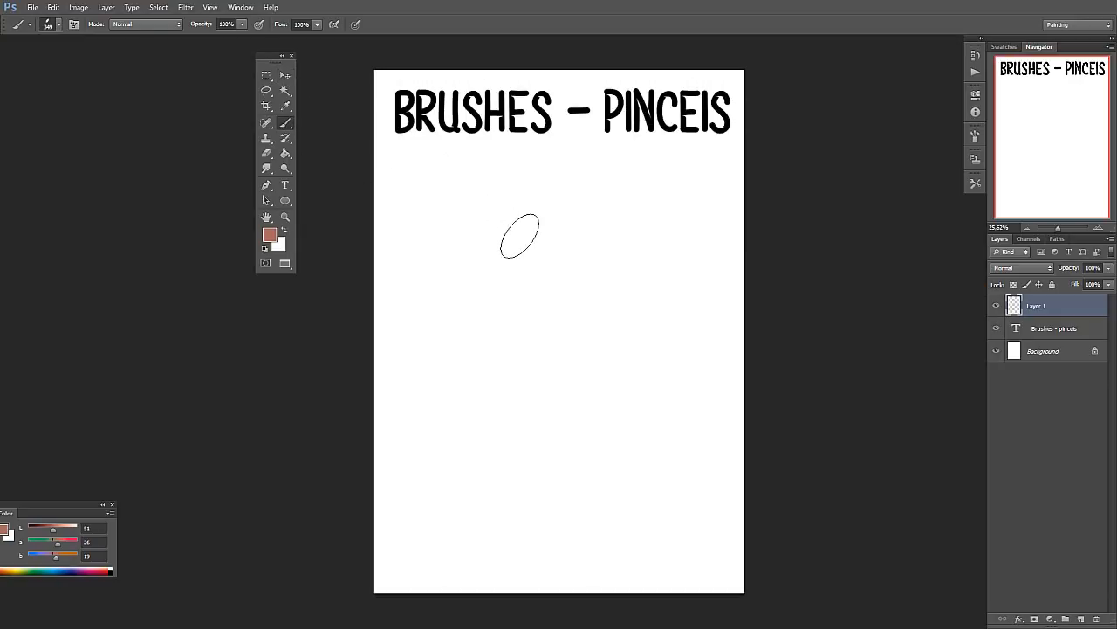
# Adjust the current brush to a size of 110 px and a hardness of 0%.
pyautogui.press('[')
pyautogui.press('[')
pyautogui.press('[')
pyautogui.press('[')
pyautogui.rightClick(615, 215)
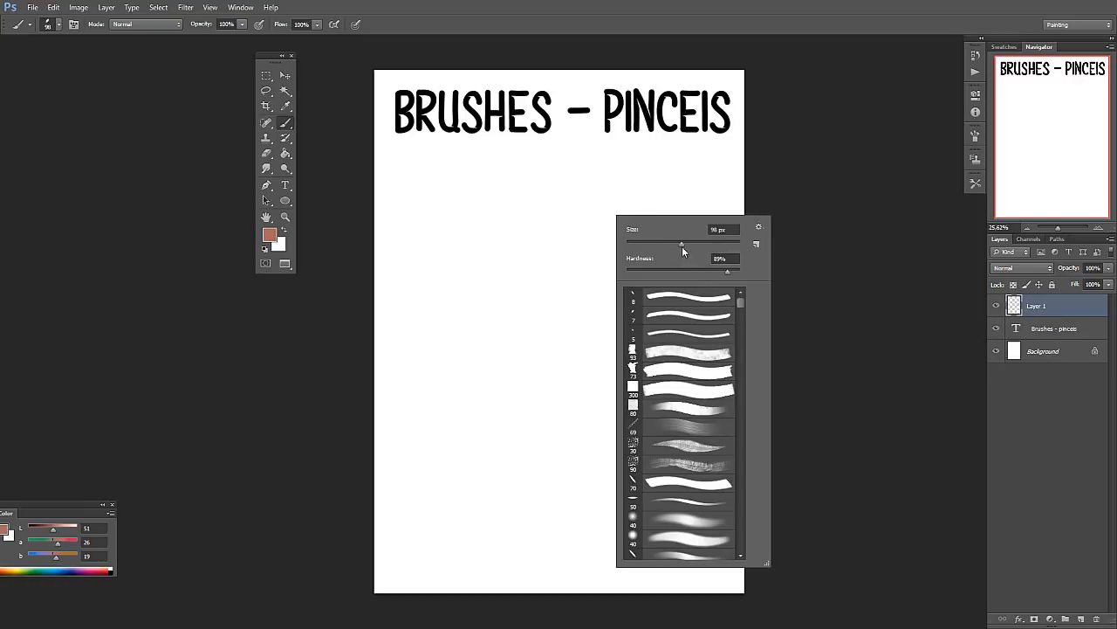
pyautogui.moveTo(682, 245); pyautogui.dragTo(645, 263)
pyautogui.moveTo(715, 259); pyautogui.dragTo(631, 253)
pyautogui.moveTo(724, 248); pyautogui.dragTo(725, 248)
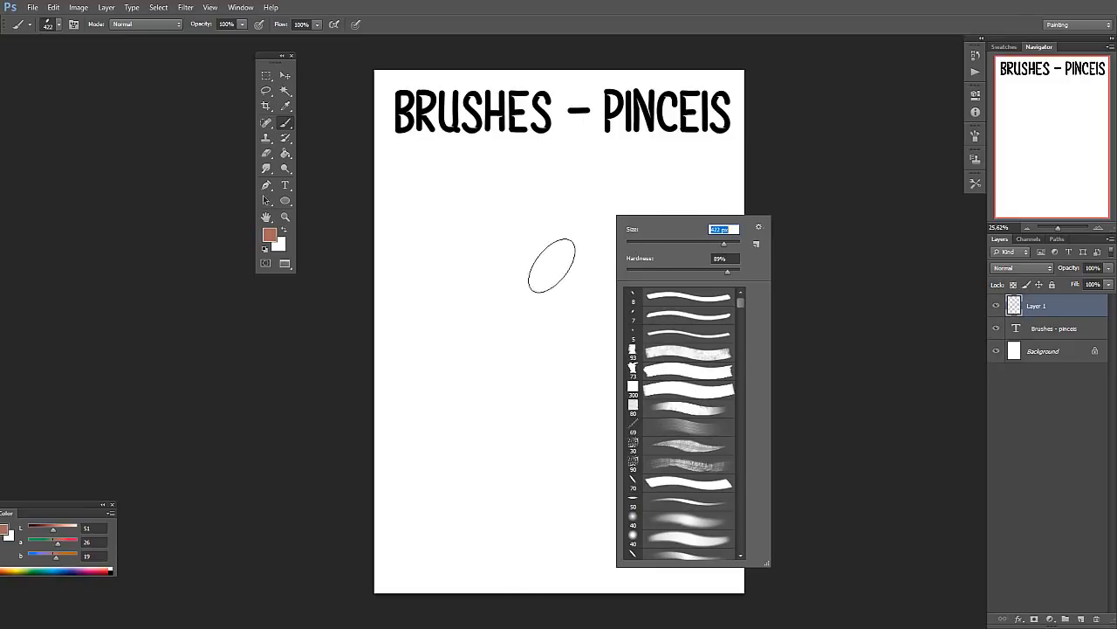
pyautogui.moveTo(724, 246); pyautogui.dragTo(674, 248)
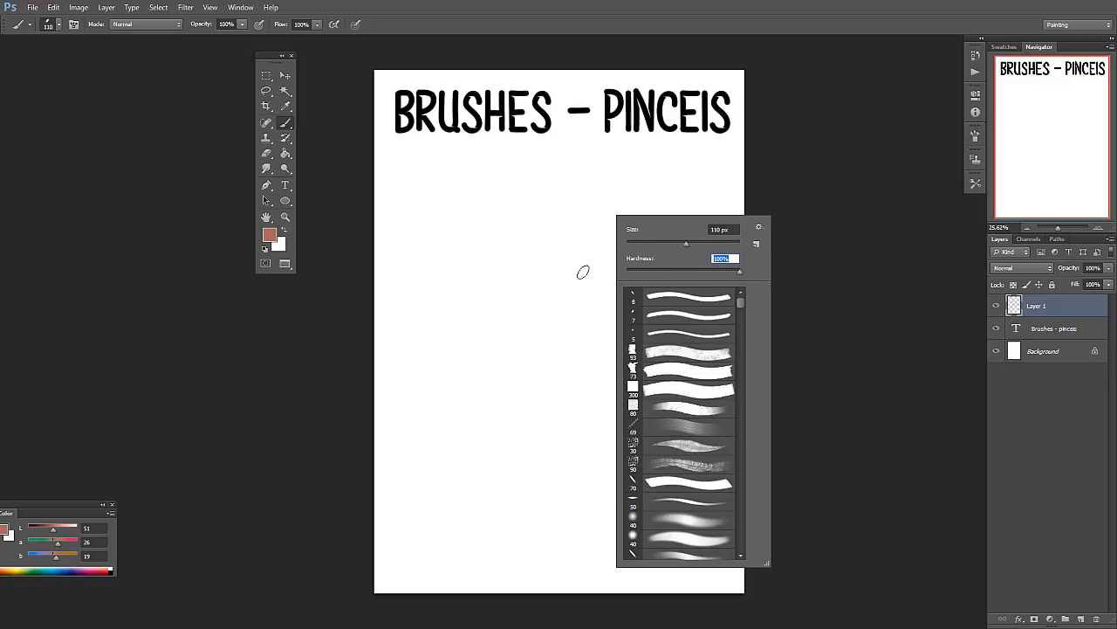
pyautogui.moveTo(644, 276); pyautogui.dragTo(627, 278)
pyautogui.moveTo(739, 299)
pyautogui.mouseDown()
pyautogui.moveTo(732, 546)
pyautogui.moveTo(728, 315)
pyautogui.moveTo(745, 273)
pyautogui.mouseUp()
# Browse the Photo Shop folder for brush files that can be loaded, and close the Load dialog without loading any.
pyautogui.click(759, 228)
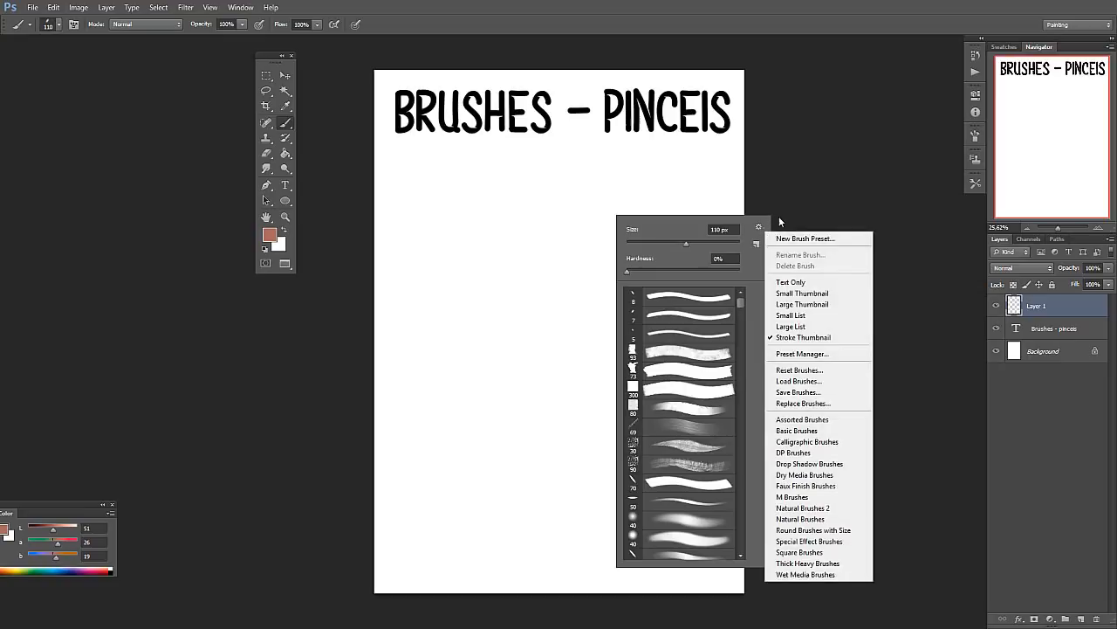
pyautogui.click(749, 357)
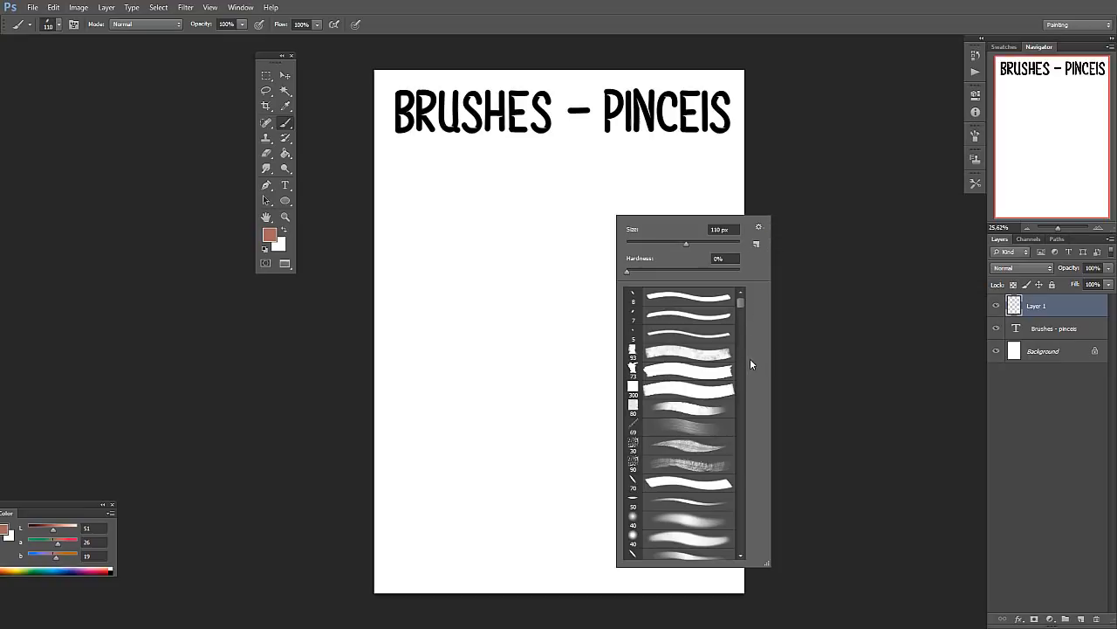
pyautogui.click(759, 227)
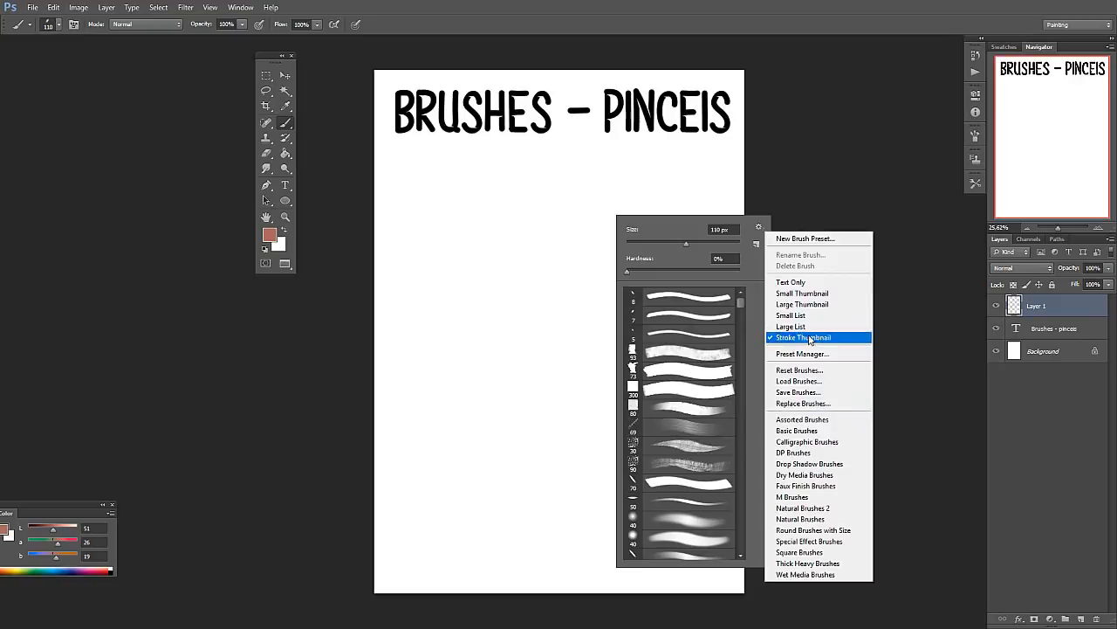
pyautogui.click(799, 382)
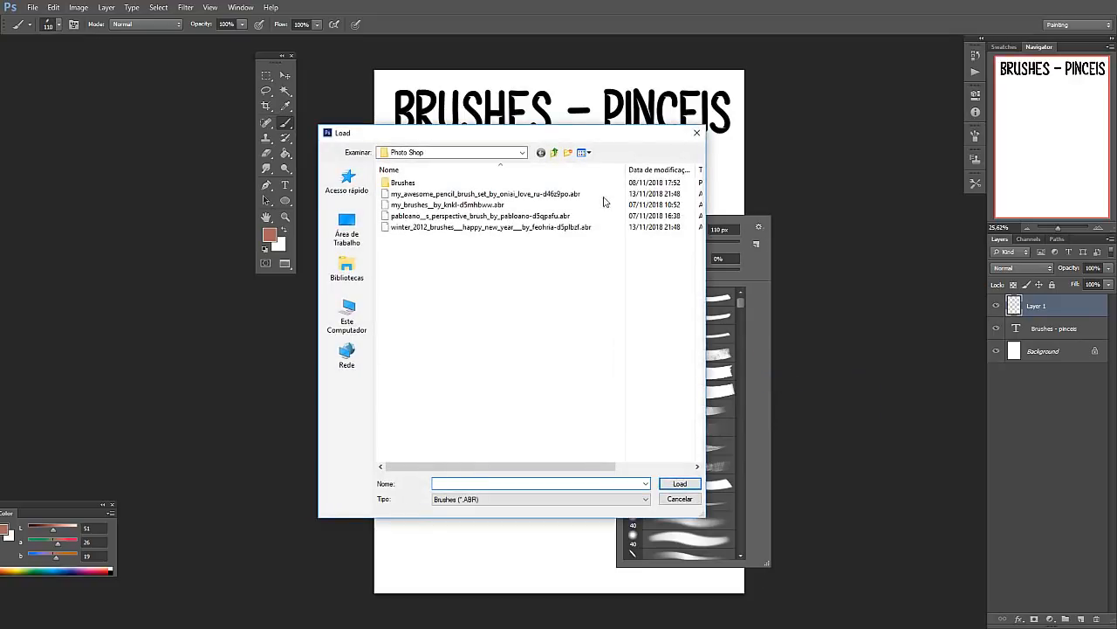
pyautogui.click(511, 152)
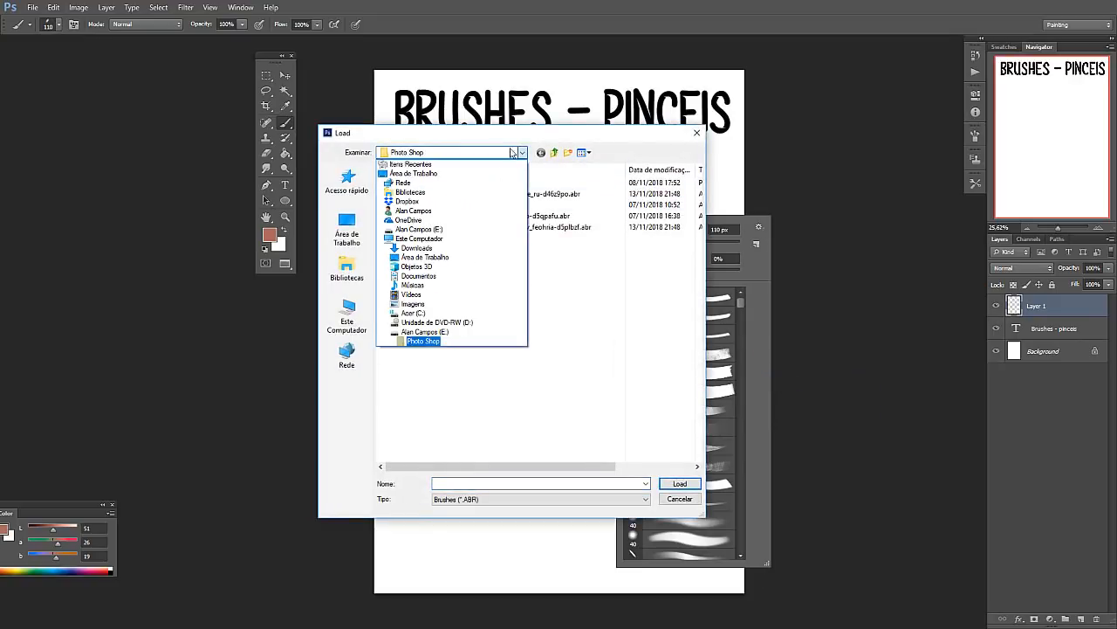
pyautogui.click(423, 340)
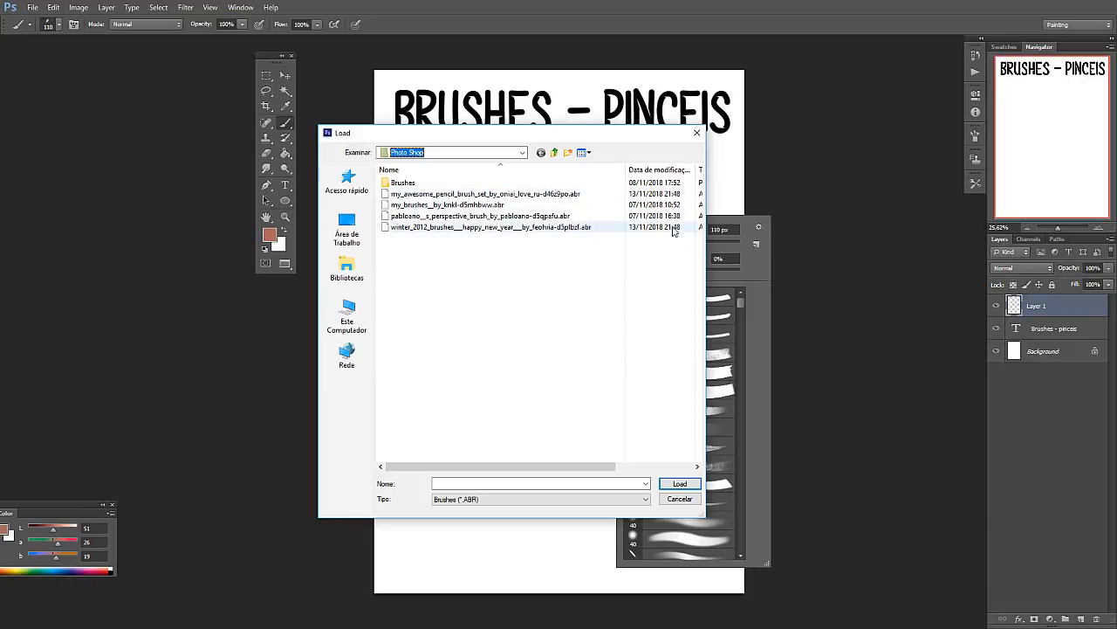
pyautogui.click(698, 136)
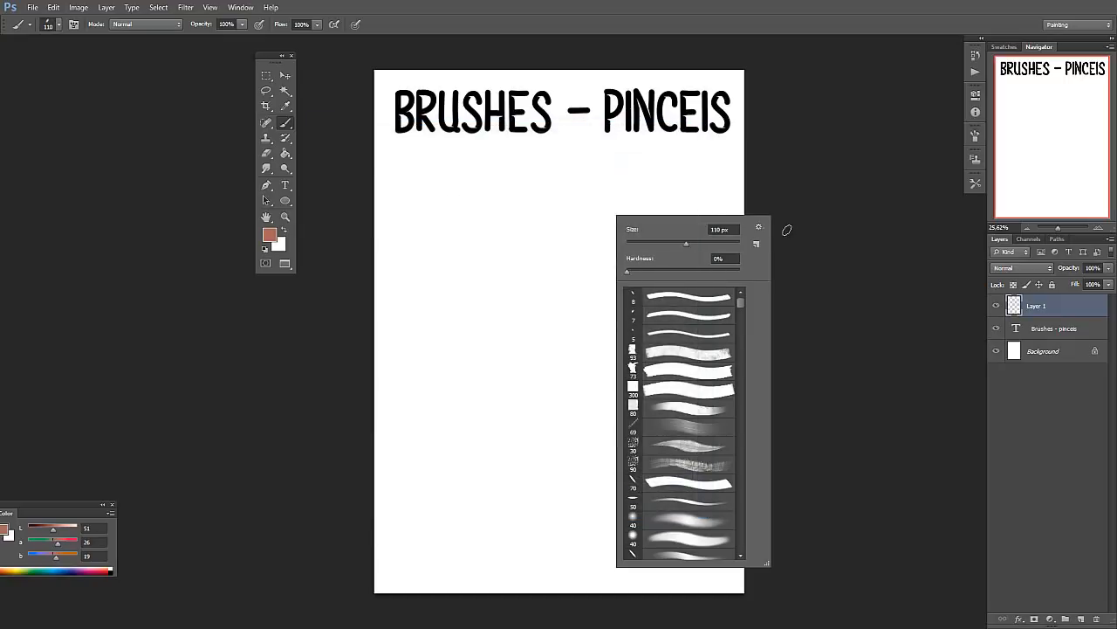
# Show the brush preset list as Text Only, restore the Stroke Thumbnail view, and close the preset picker.
pyautogui.click(759, 228)
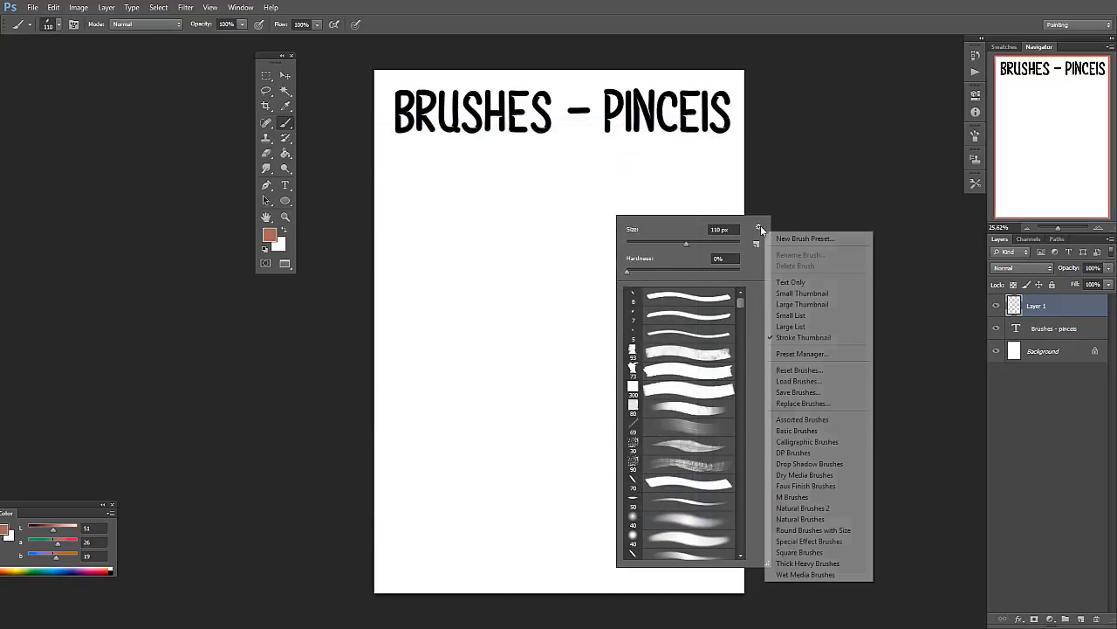
pyautogui.click(799, 283)
pyautogui.click(759, 228)
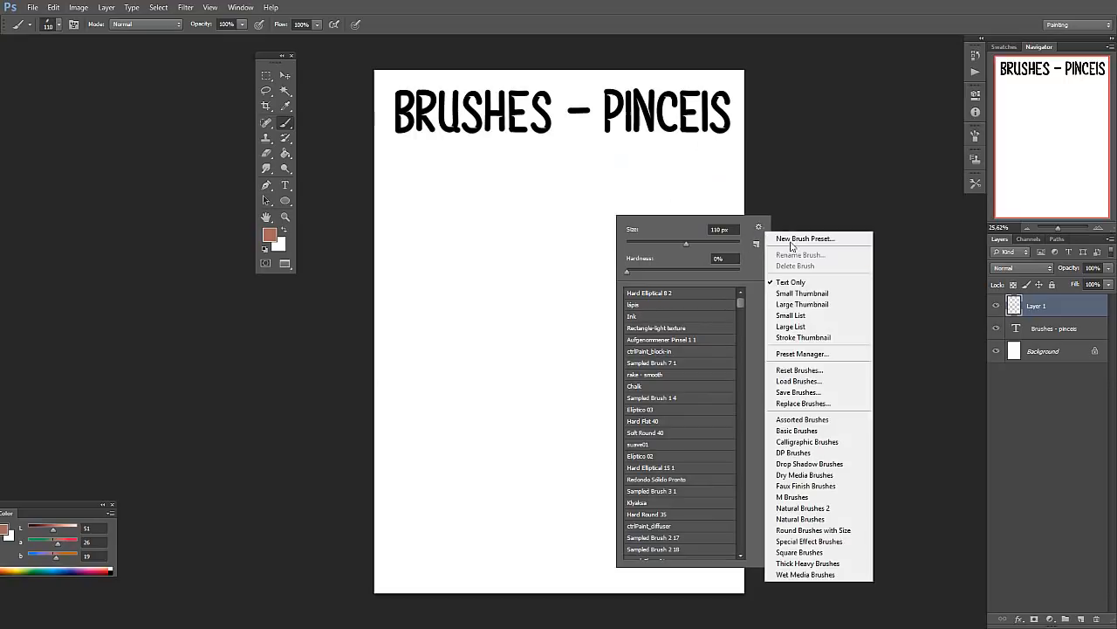
pyautogui.click(831, 340)
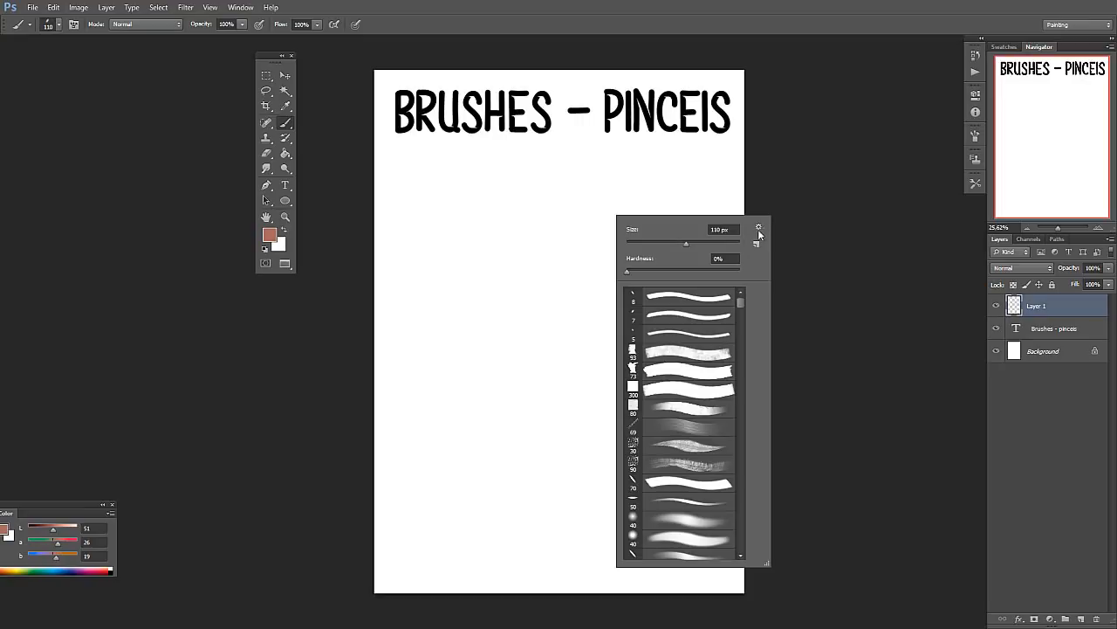
pyautogui.click(760, 228)
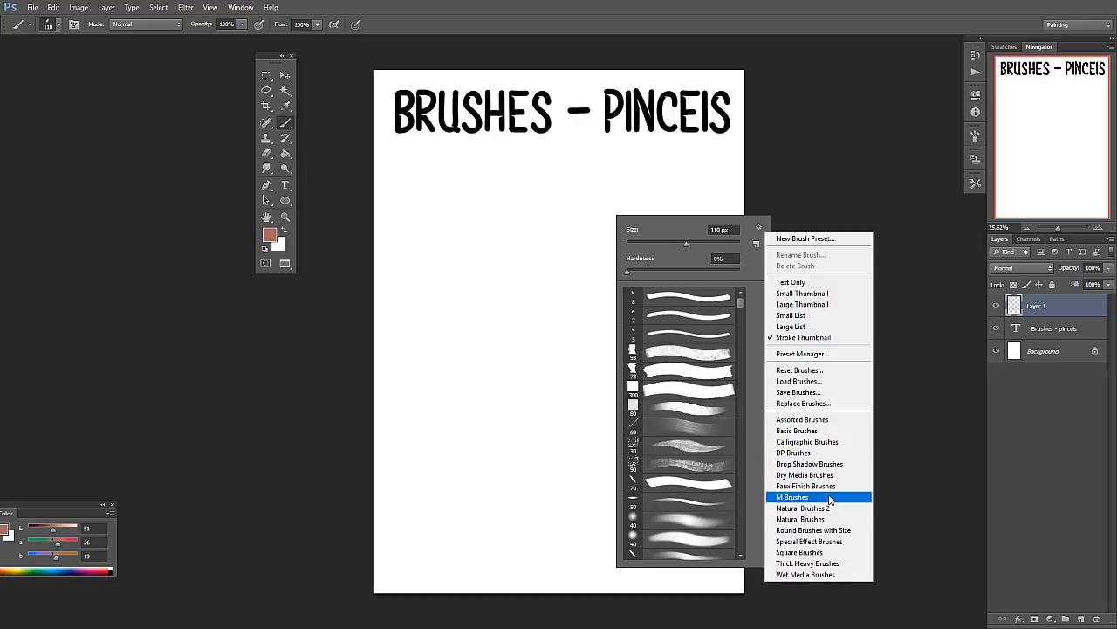
pyautogui.click(725, 215)
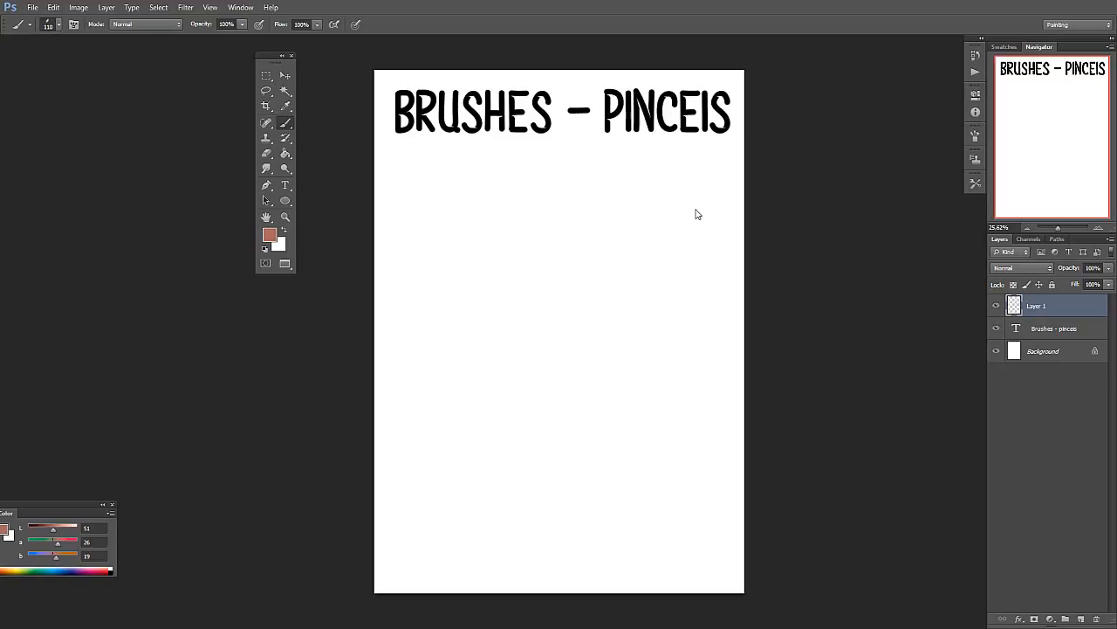
# Show and hide the Brush settings panel, and leave it open.
pyautogui.press('F5')
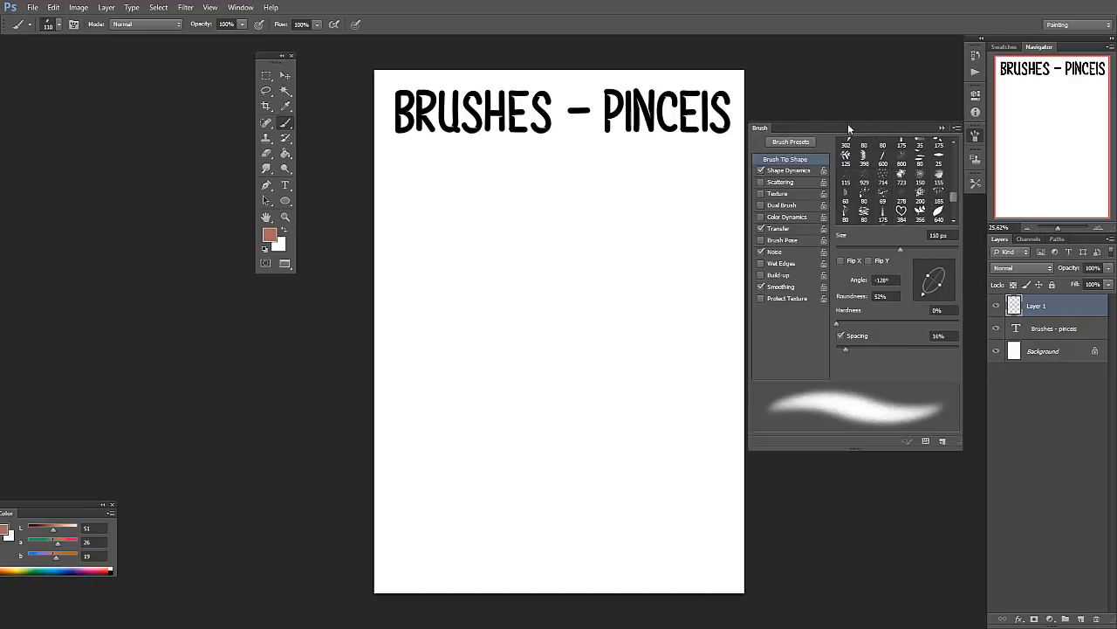
pyautogui.click(940, 127)
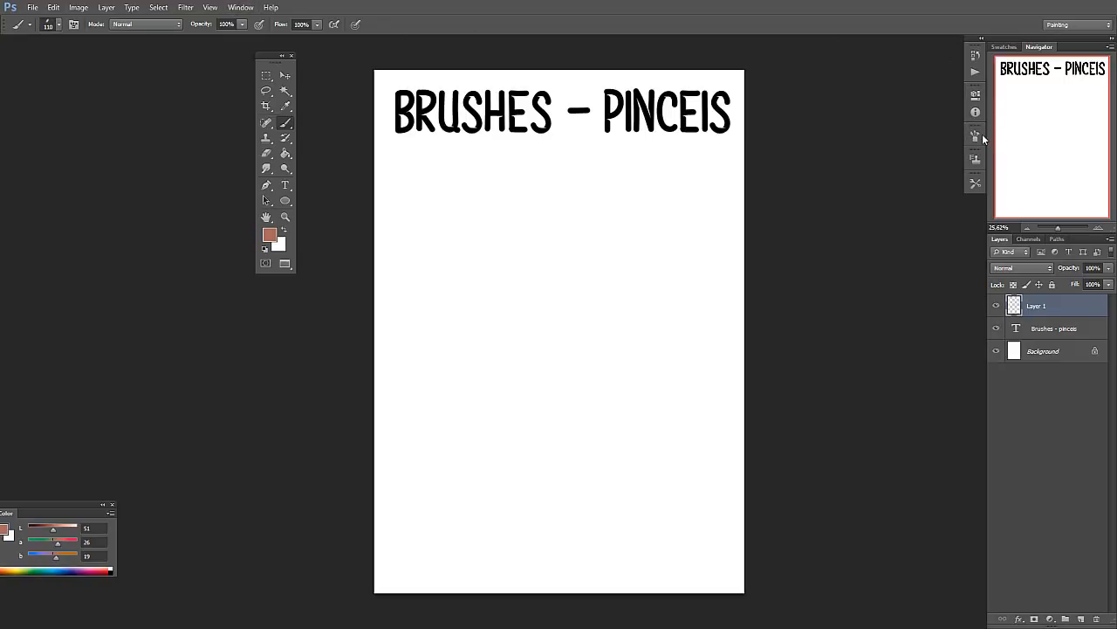
pyautogui.click(977, 136)
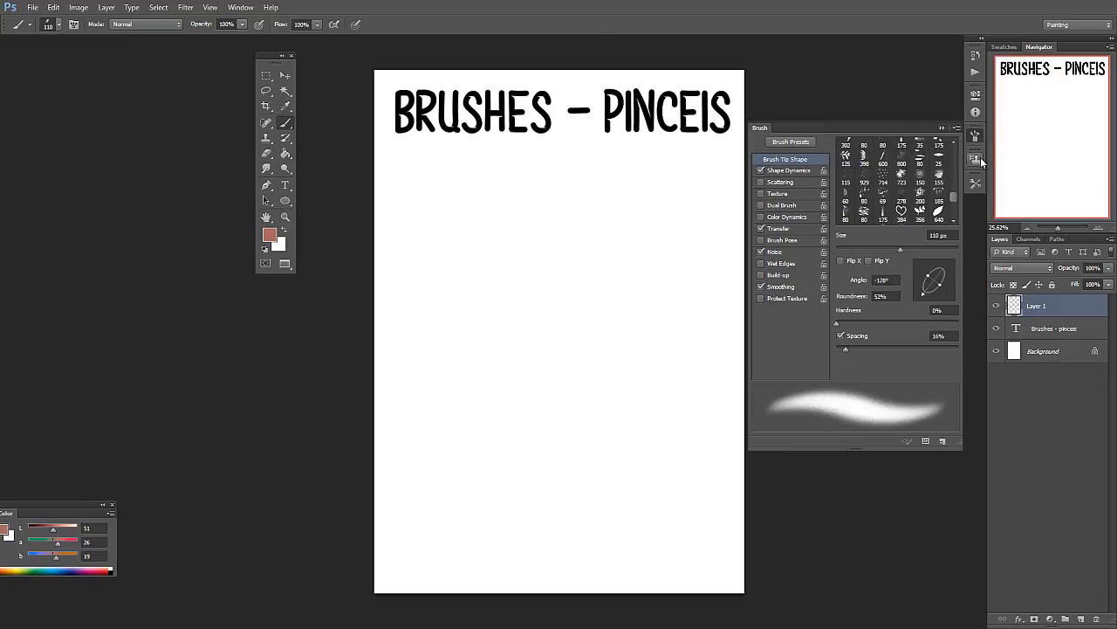
pyautogui.click(942, 128)
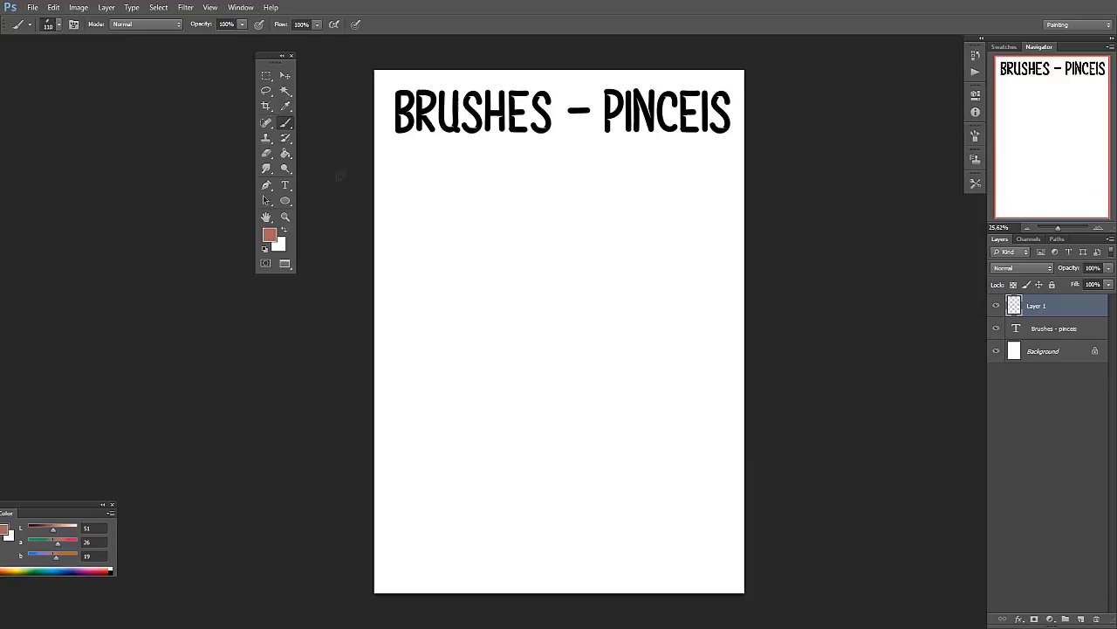
pyautogui.click(242, 7)
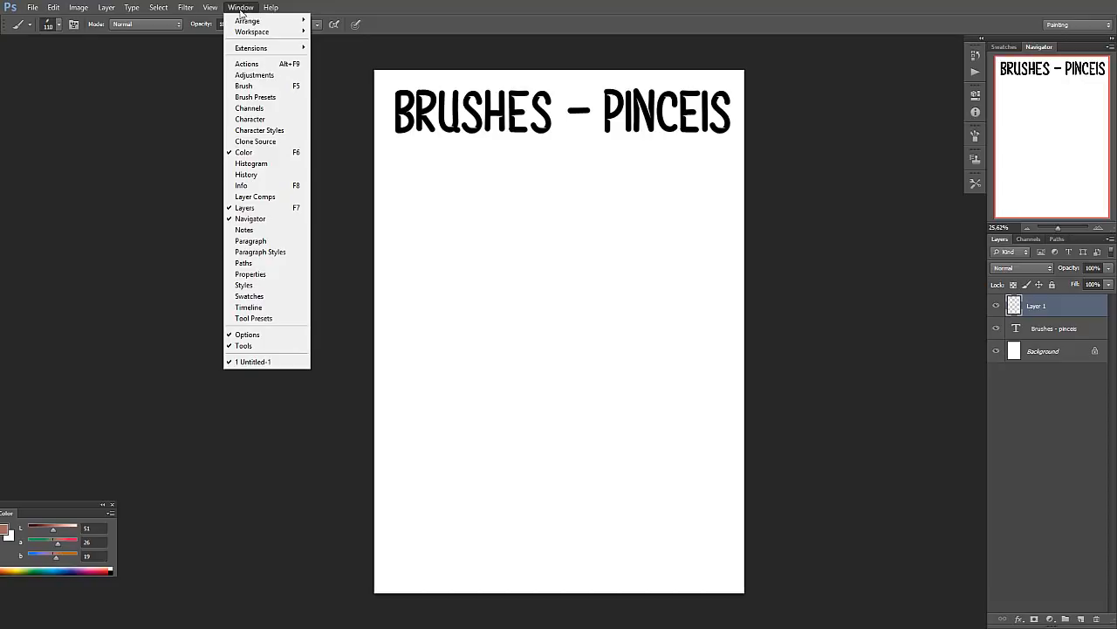
pyautogui.click(251, 90)
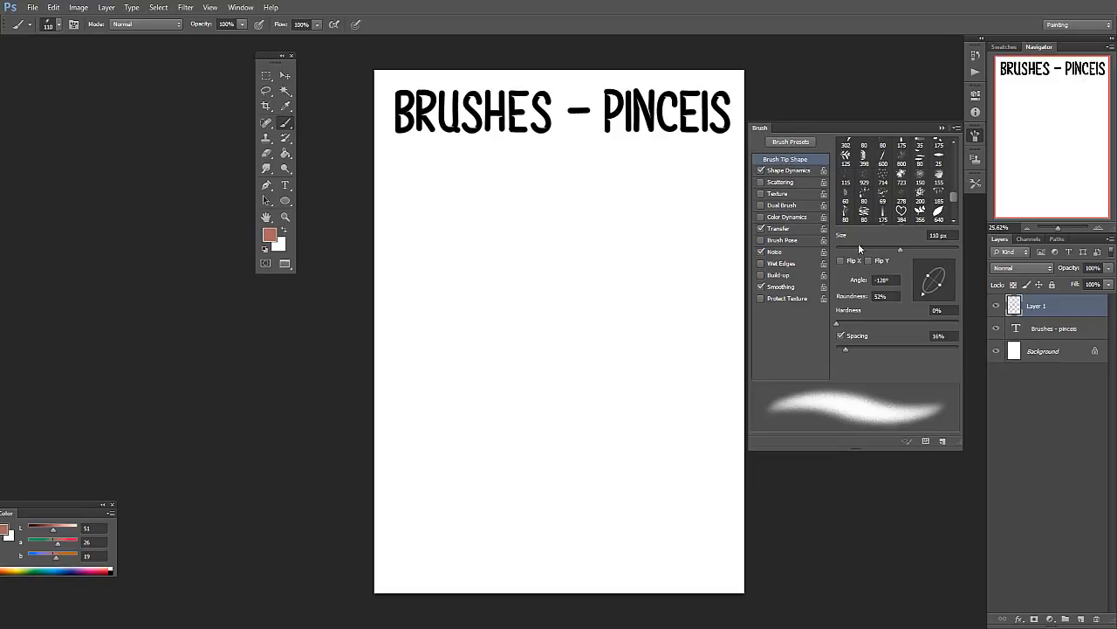
# Choose the hard round 102 px brush tip and disable Shape Dynamics, Transfer, Noise and Smoothing.
pyautogui.scroll(5, 952, 200)
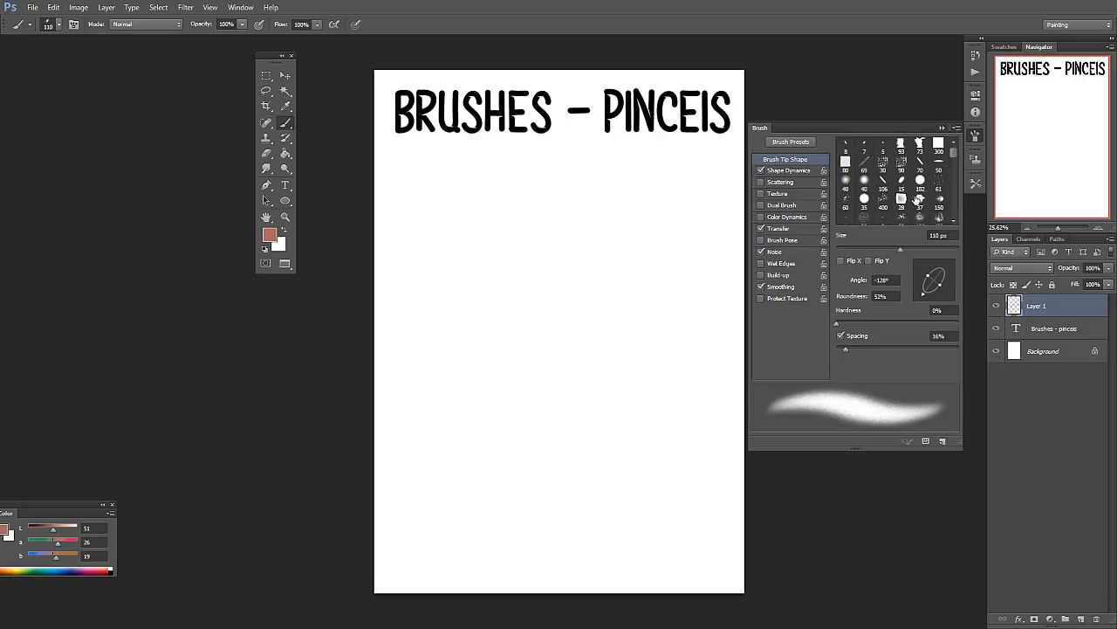
pyautogui.click(919, 181)
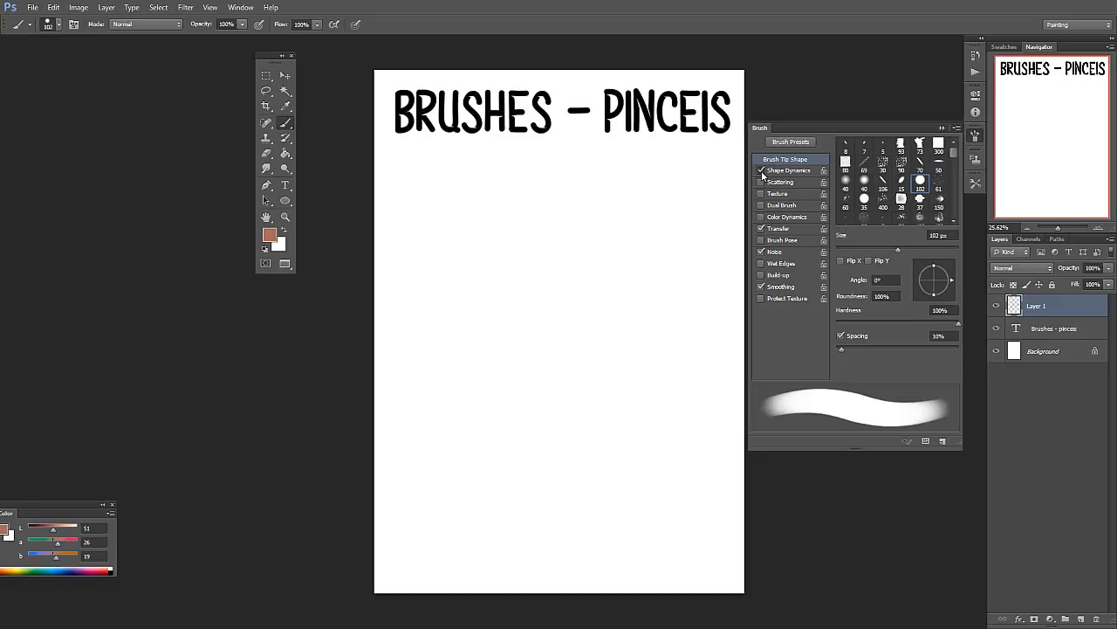
pyautogui.click(762, 170)
pyautogui.click(761, 228)
pyautogui.click(761, 251)
pyautogui.click(761, 286)
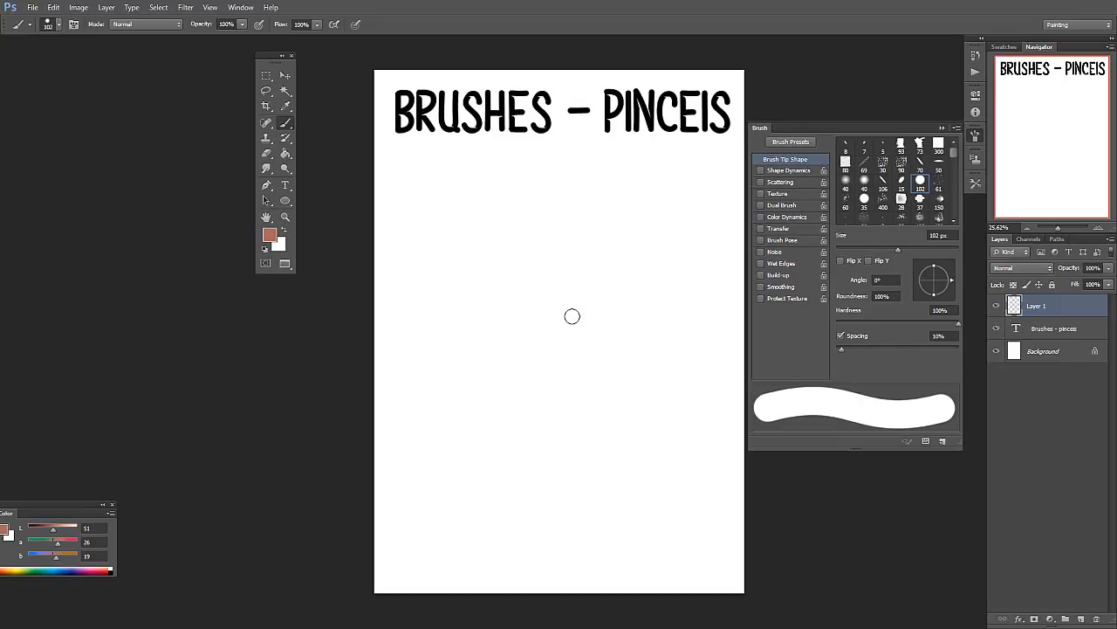
# Set the foreground color to black (000000) and paint a long vertical stroke down the page's left side.
pyautogui.click(269, 234)
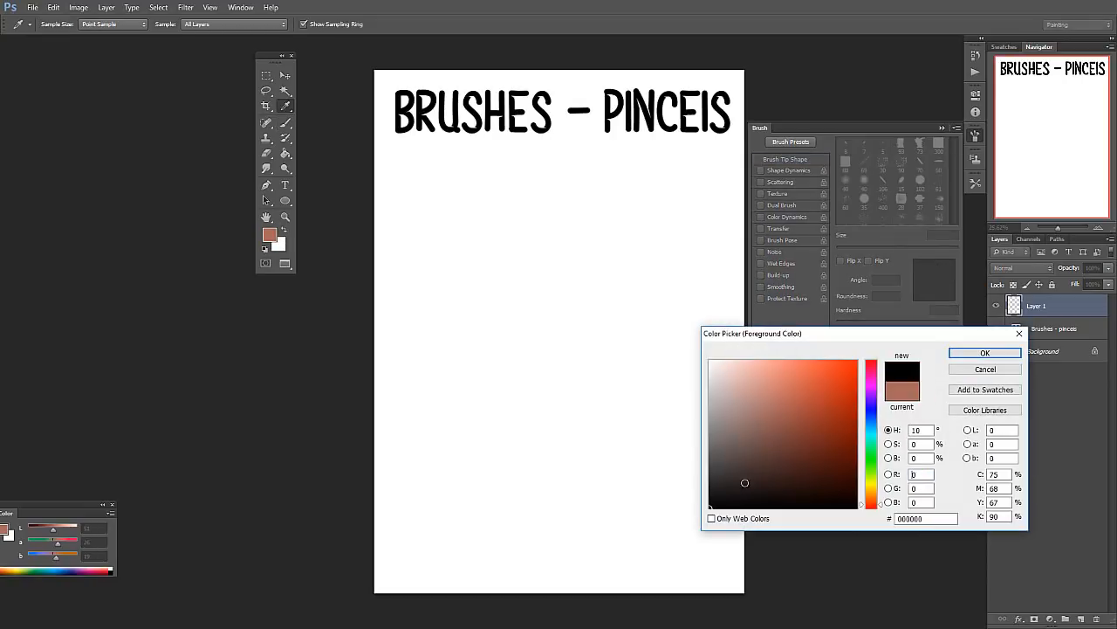
pyautogui.click(985, 353)
pyautogui.press('b')
pyautogui.moveTo(414, 172)
pyautogui.mouseDown()
pyautogui.moveTo(420, 295)
pyautogui.moveTo(403, 513)
pyautogui.mouseUp()
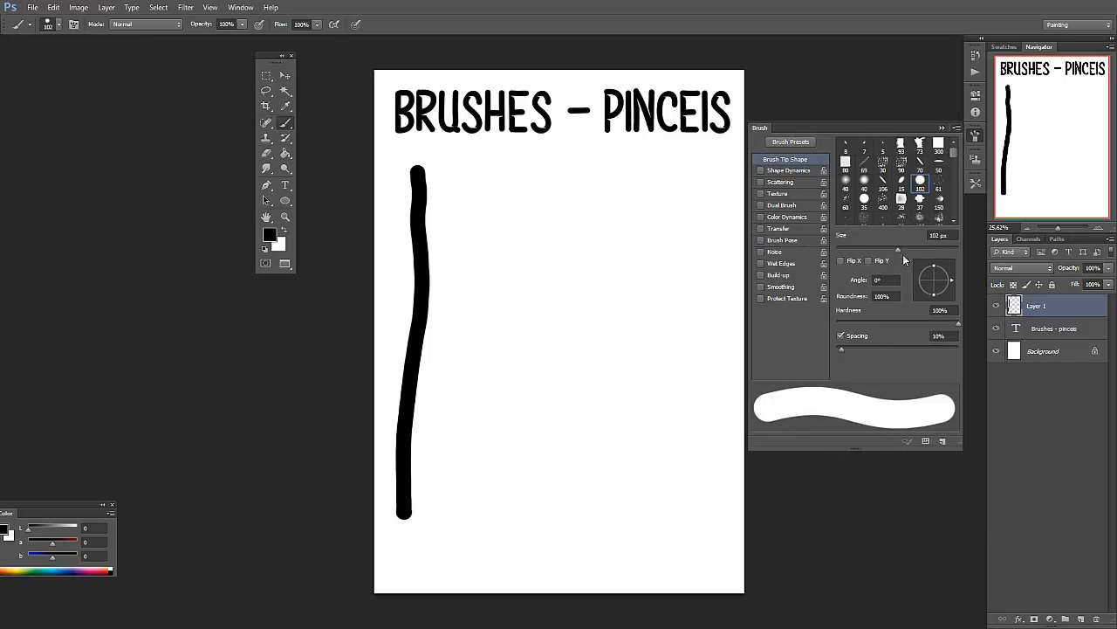
# Paint two more vertical strokes to the right of the first, one with a 167 px brush and one at 43 px.
pyautogui.moveTo(900, 248); pyautogui.dragTo(892, 251)
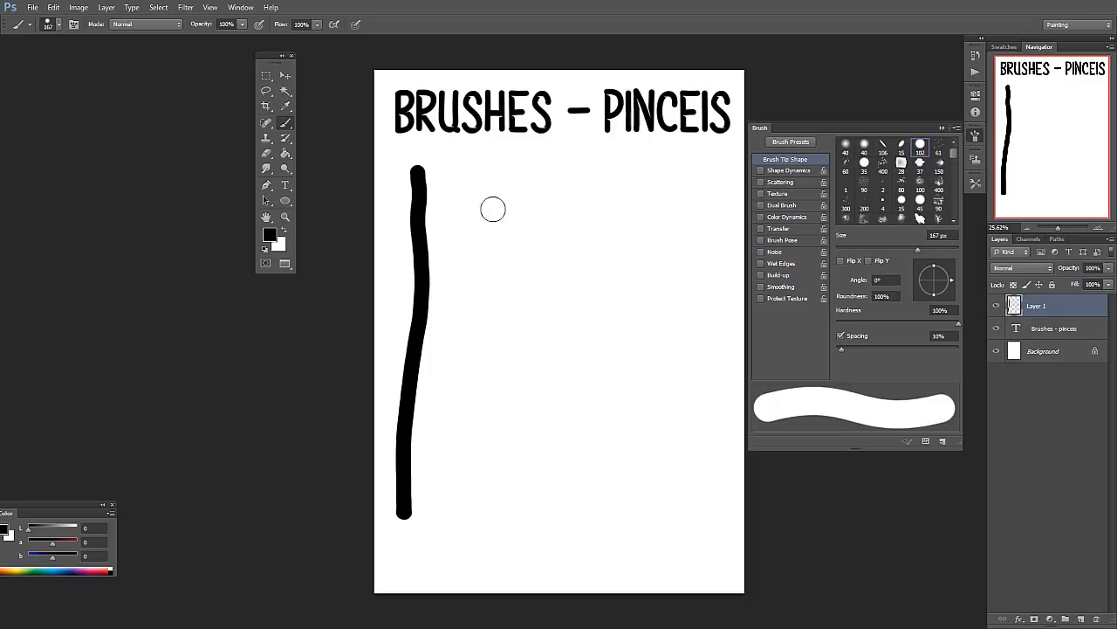
pyautogui.moveTo(491, 207); pyautogui.dragTo(489, 486)
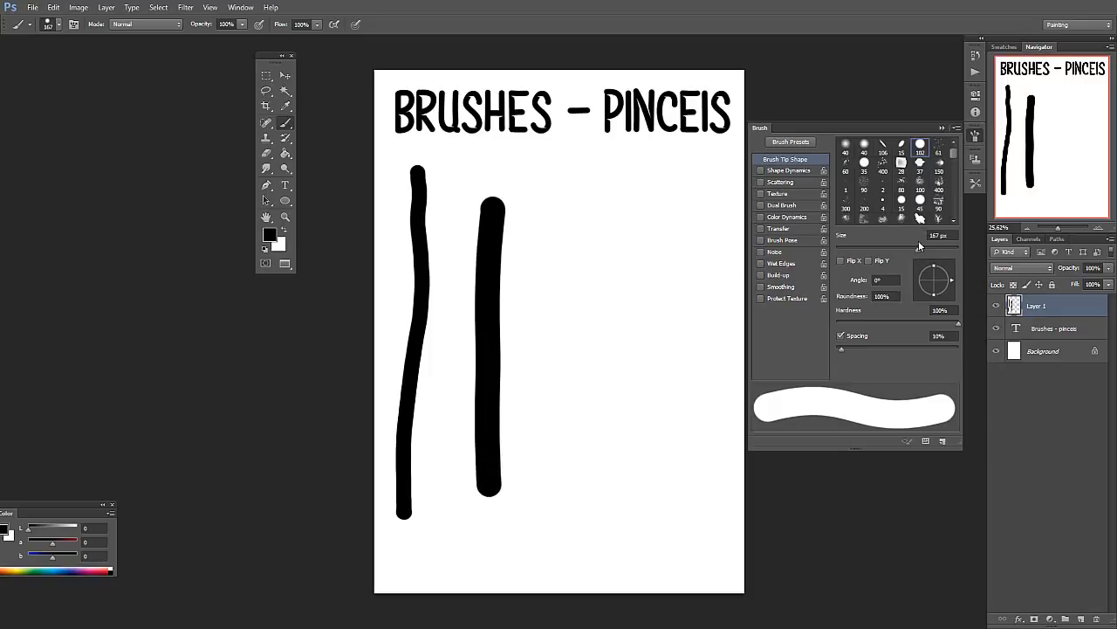
pyautogui.moveTo(916, 251); pyautogui.dragTo(856, 248)
pyautogui.moveTo(584, 232); pyautogui.dragTo(595, 518)
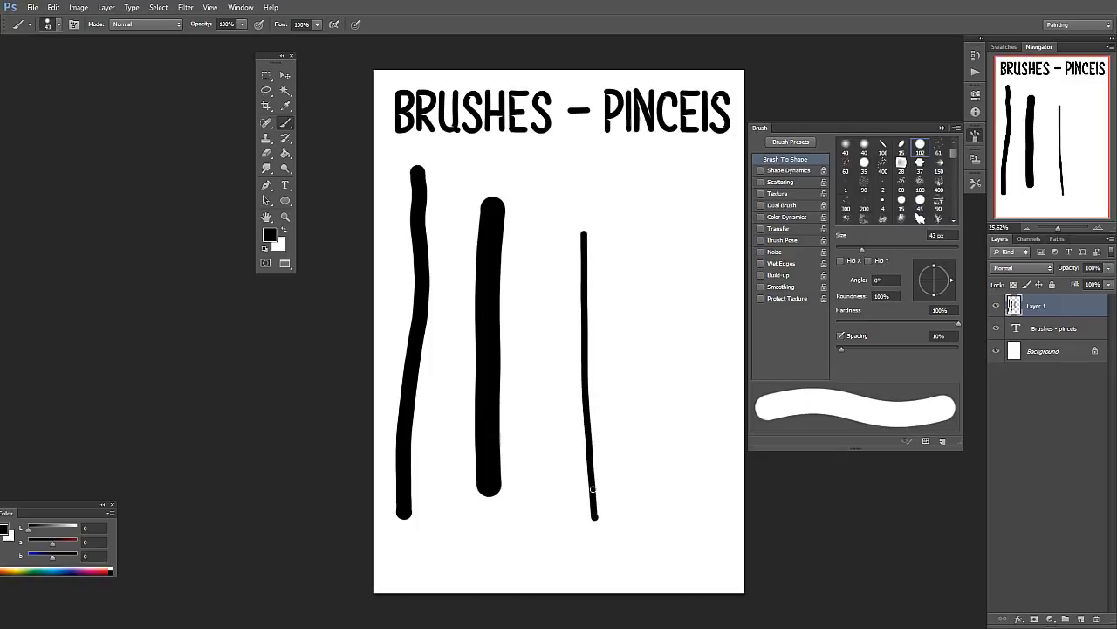
pyautogui.click(840, 261)
pyautogui.click(869, 261)
pyautogui.click(842, 268)
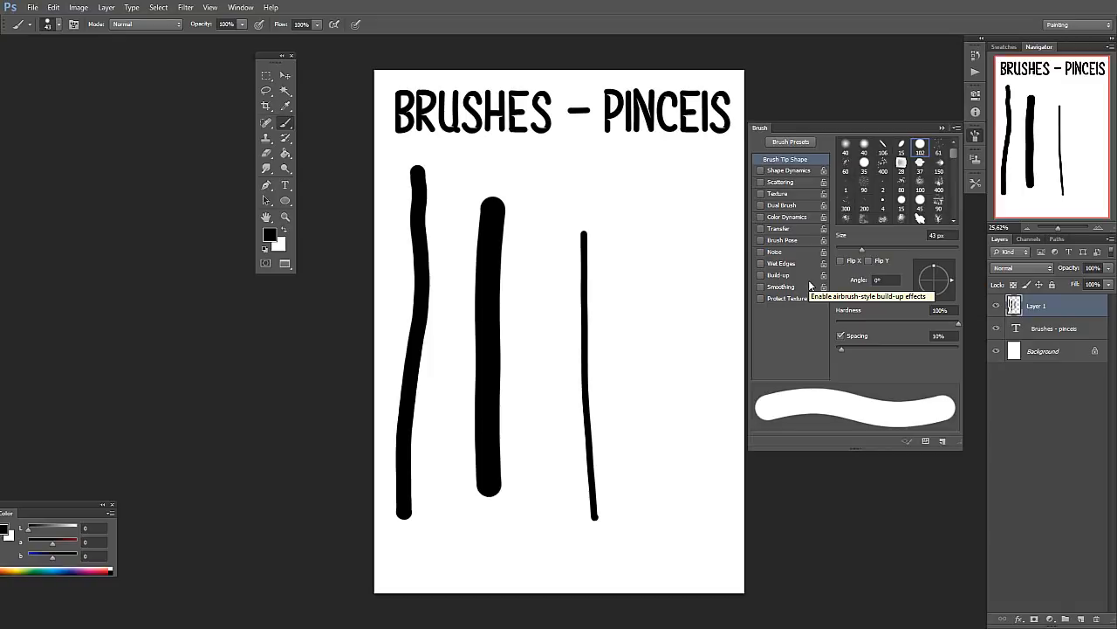
# Choose the rough-edged 25 px brush tip, enlarge it to 164 px, and paint a vertical stroke on the right part of the page.
pyautogui.scroll(-1, 923, 207)
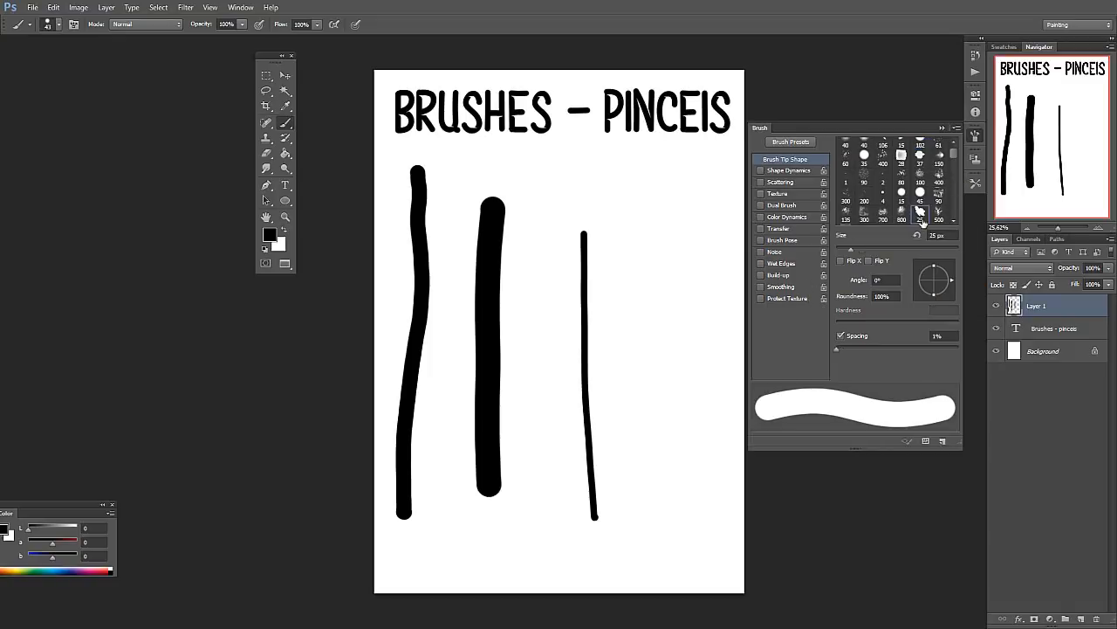
pyautogui.click(921, 210)
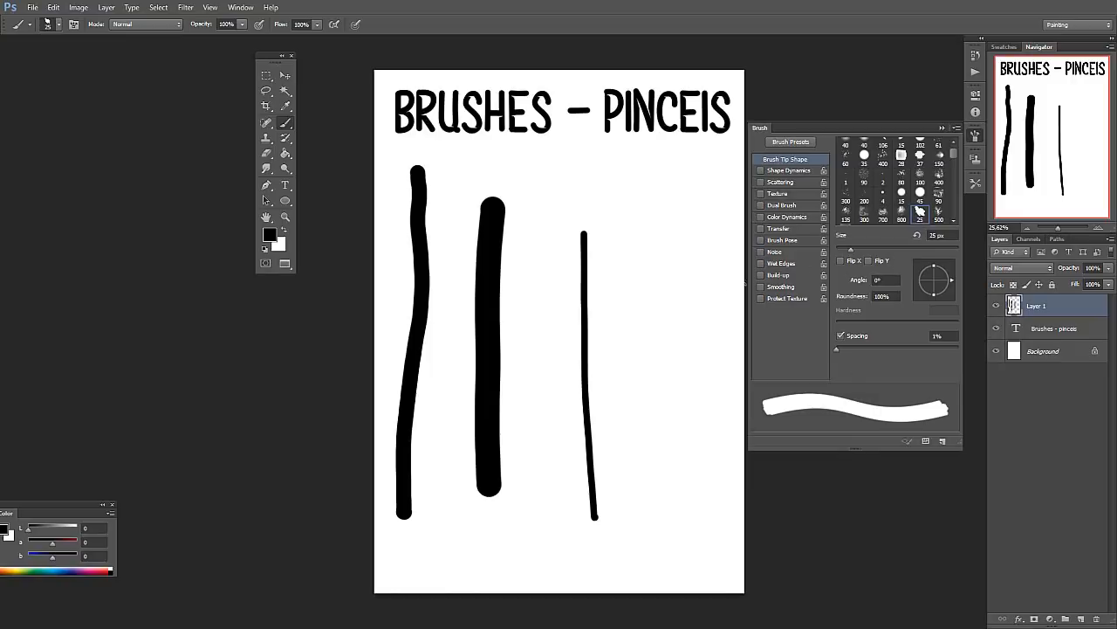
pyautogui.rightClick(687, 285)
pyautogui.moveTo(761, 272); pyautogui.dragTo(808, 268)
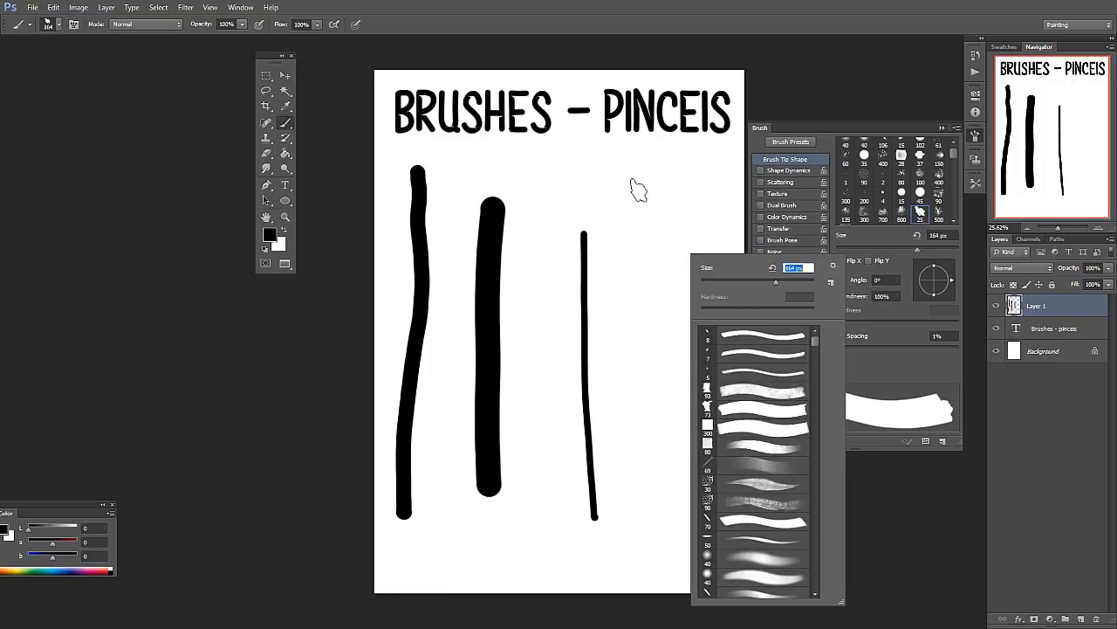
pyautogui.moveTo(637, 183); pyautogui.dragTo(646, 456)
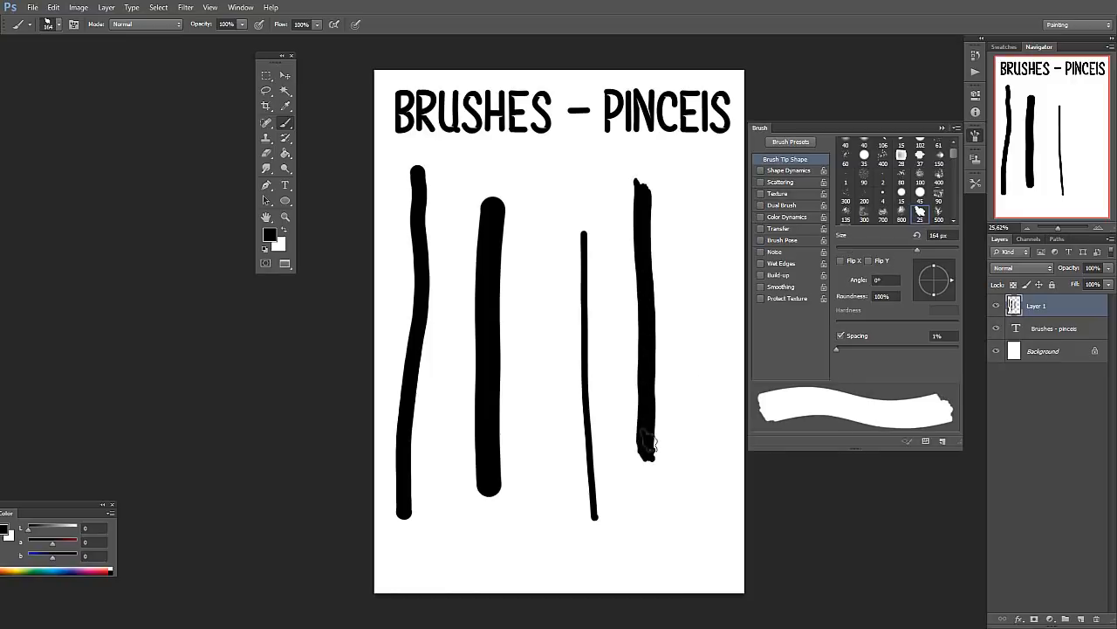
# Paint two more vertical strokes beside the rough one, one with Flip X and one with Flip Y added, and turn both flips off.
pyautogui.click(842, 260)
pyautogui.moveTo(678, 173); pyautogui.dragTo(677, 435)
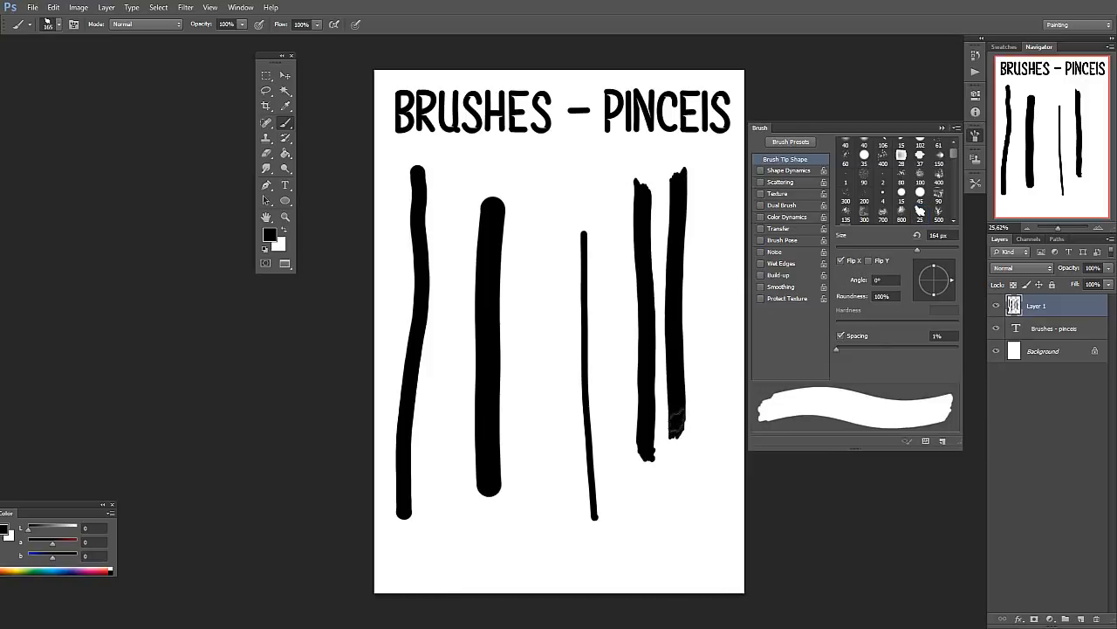
pyautogui.click(868, 260)
pyautogui.moveTo(708, 166); pyautogui.dragTo(702, 426)
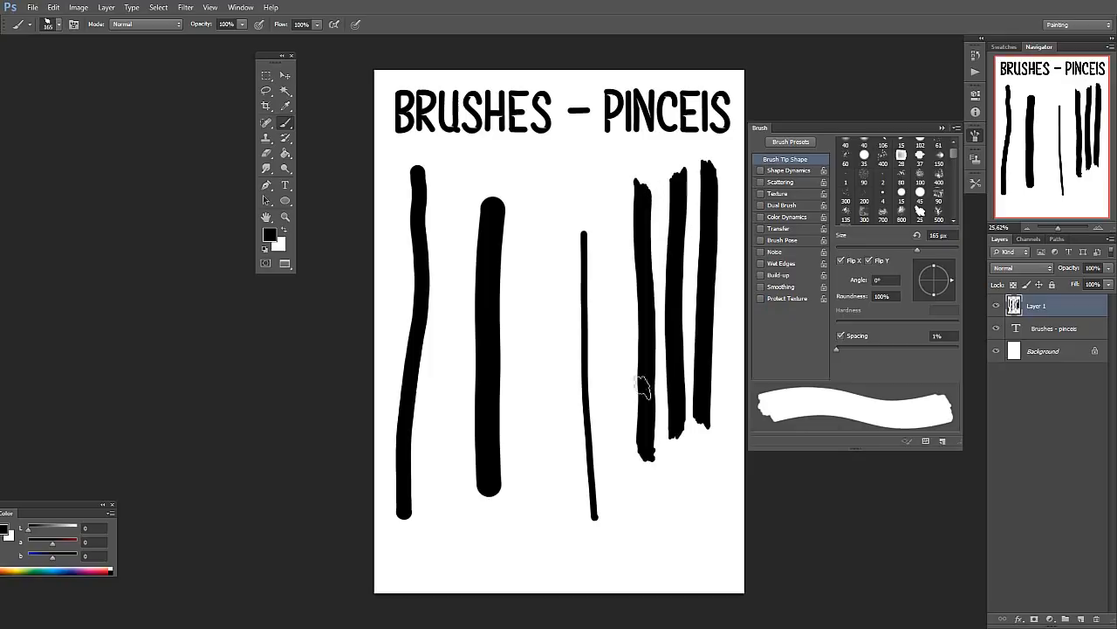
pyautogui.click(869, 260)
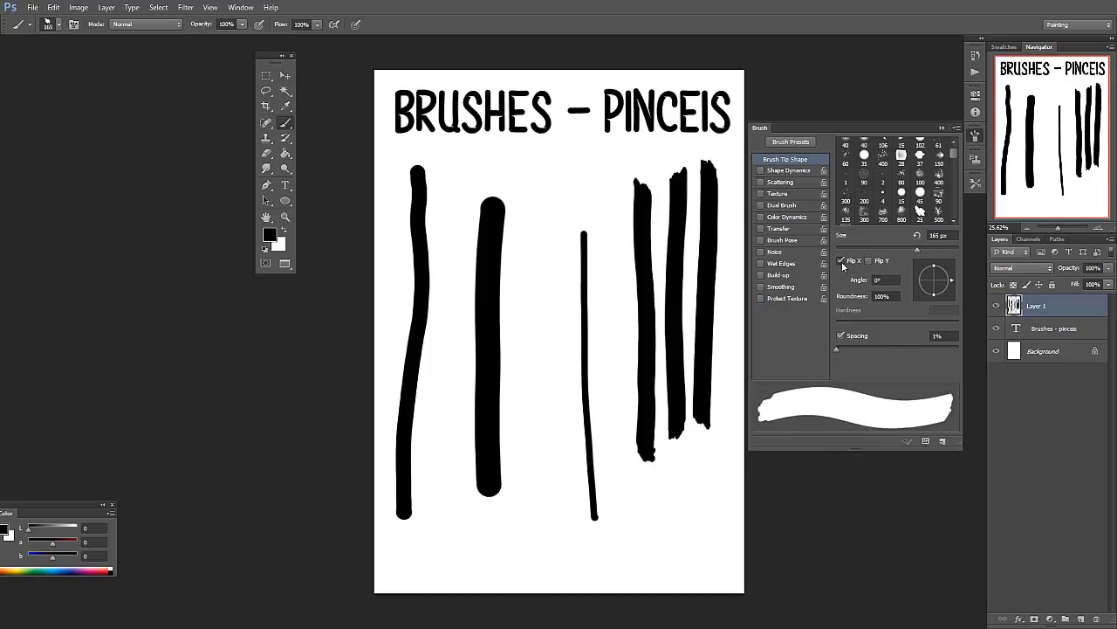
pyautogui.click(842, 261)
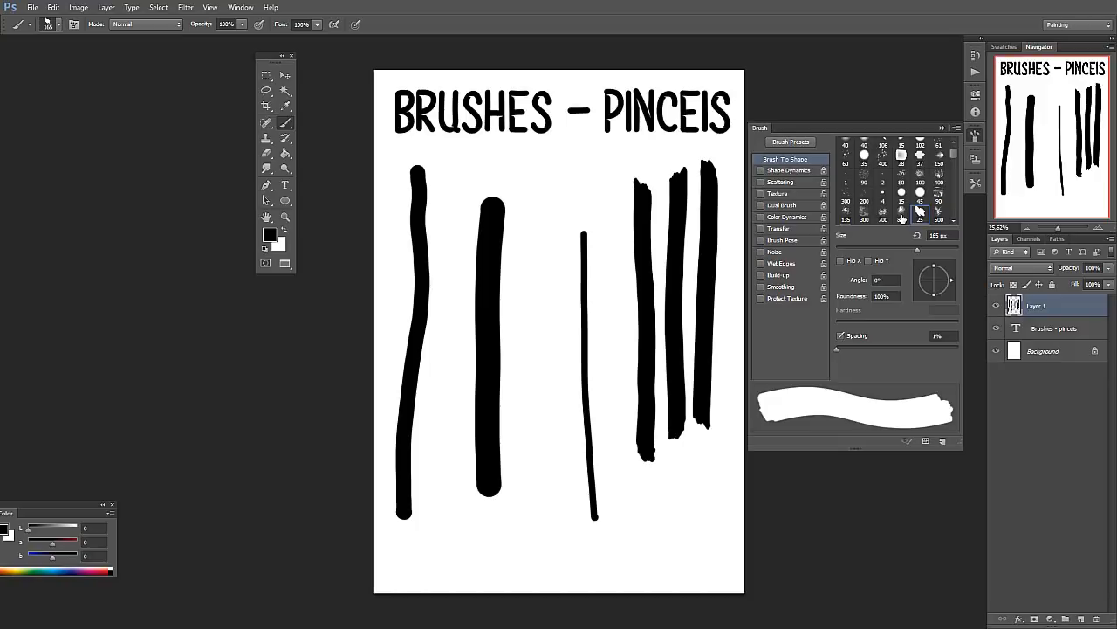
# Preview the 80 px and 500 px textured brush tips and choose the hard round 35 px tip.
pyautogui.click(901, 181)
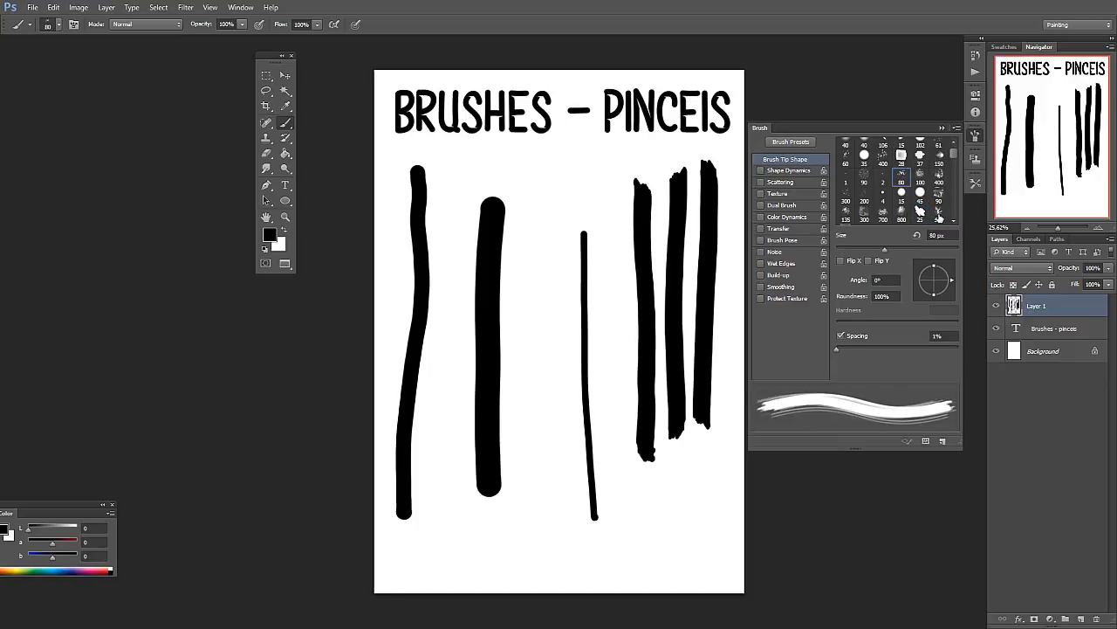
pyautogui.click(939, 213)
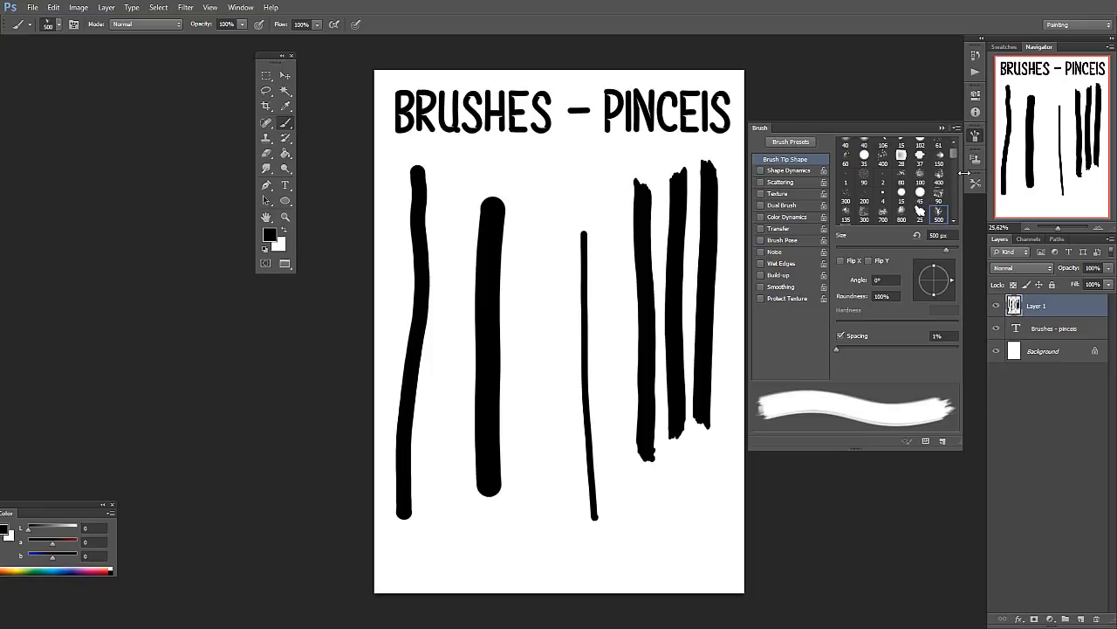
pyautogui.click(864, 157)
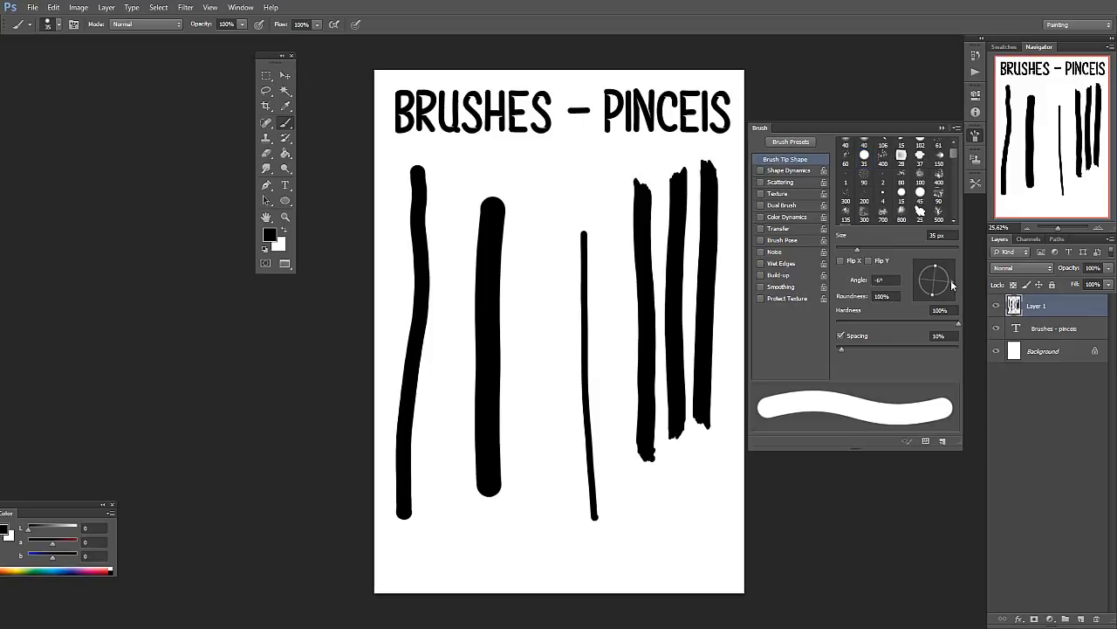
# Try different brush tip angles, including 60°, and leave the angle at -7°.
pyautogui.moveTo(953, 280)
pyautogui.mouseDown()
pyautogui.moveTo(935, 262)
pyautogui.moveTo(952, 275)
pyautogui.mouseUp()
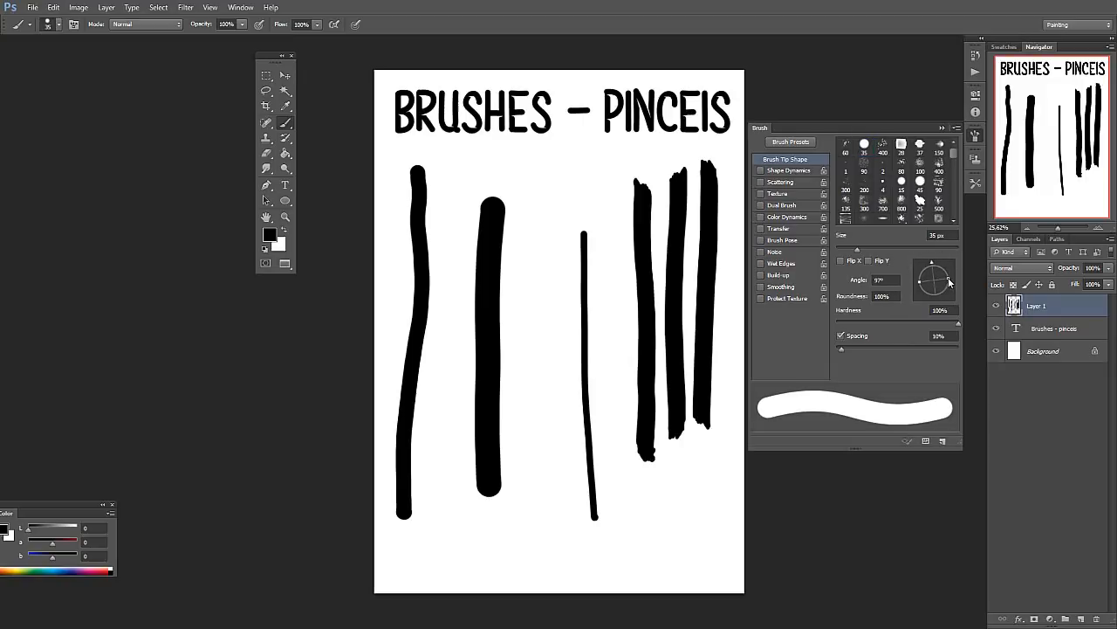
pyautogui.moveTo(948, 275)
pyautogui.mouseDown()
pyautogui.moveTo(937, 286)
pyautogui.moveTo(955, 285)
pyautogui.moveTo(940, 290)
pyautogui.moveTo(952, 281)
pyautogui.moveTo(946, 265)
pyautogui.moveTo(953, 288)
pyautogui.moveTo(876, 287)
pyautogui.mouseUp()
pyautogui.write('60')
pyautogui.press('Return')
pyautogui.moveTo(945, 265)
pyautogui.mouseDown()
pyautogui.moveTo(938, 311)
pyautogui.moveTo(943, 260)
pyautogui.mouseUp()
# Toggle the brush tip's Spacing off and on, widen it, and paint a dotted vertical stroke right of the thickest stroke.
pyautogui.click(841, 336)
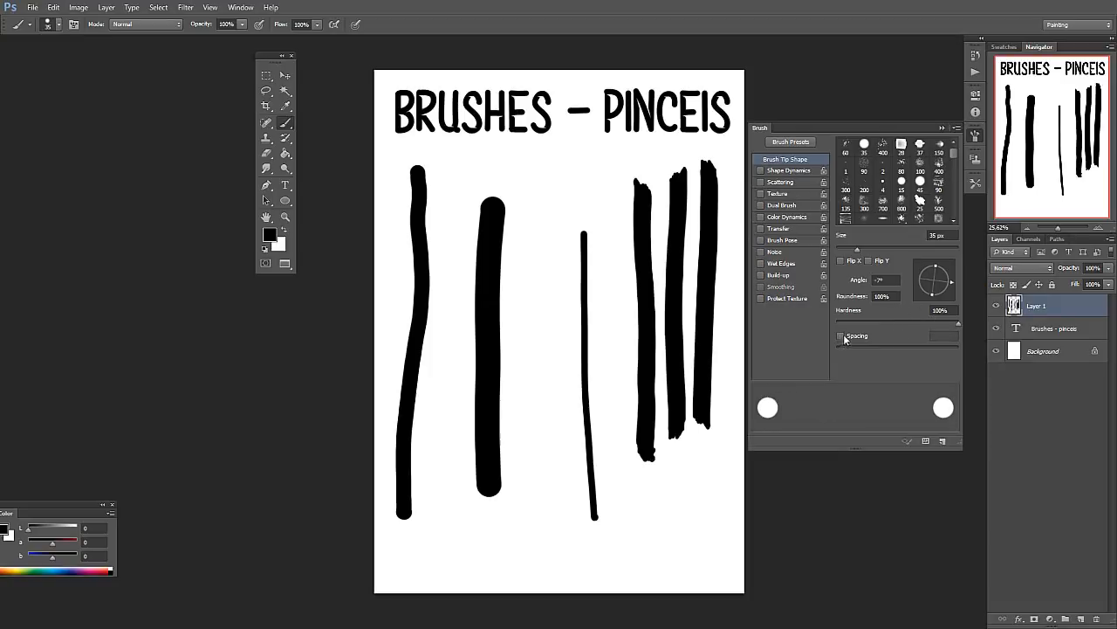
pyautogui.click(841, 336)
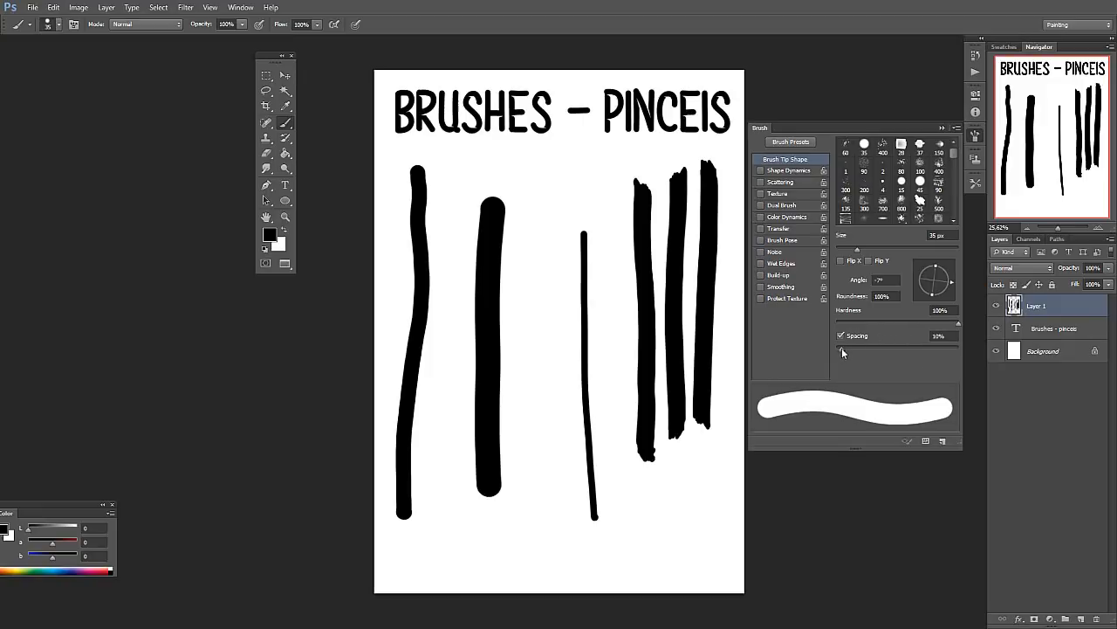
pyautogui.moveTo(841, 348)
pyautogui.mouseDown()
pyautogui.moveTo(948, 359)
pyautogui.moveTo(909, 364)
pyautogui.moveTo(923, 365)
pyautogui.moveTo(908, 367)
pyautogui.moveTo(915, 373)
pyautogui.mouseUp()
pyautogui.moveTo(542, 189); pyautogui.dragTo(561, 424)
# Paint two more vertical strokes for comparison, one with Spacing at 66% and one at 28%.
pyautogui.click(905, 349)
pyautogui.moveTo(905, 349); pyautogui.dragTo(876, 349)
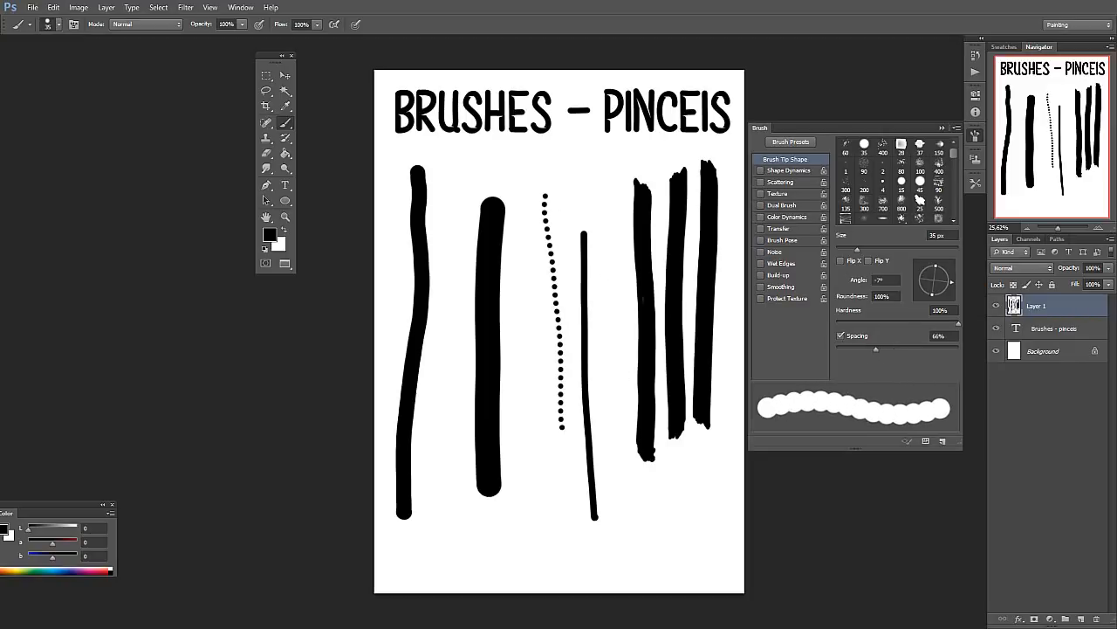
pyautogui.moveTo(599, 192); pyautogui.dragTo(617, 420)
pyautogui.moveTo(875, 348); pyautogui.dragTo(853, 348)
pyautogui.moveTo(522, 183); pyautogui.dragTo(532, 492)
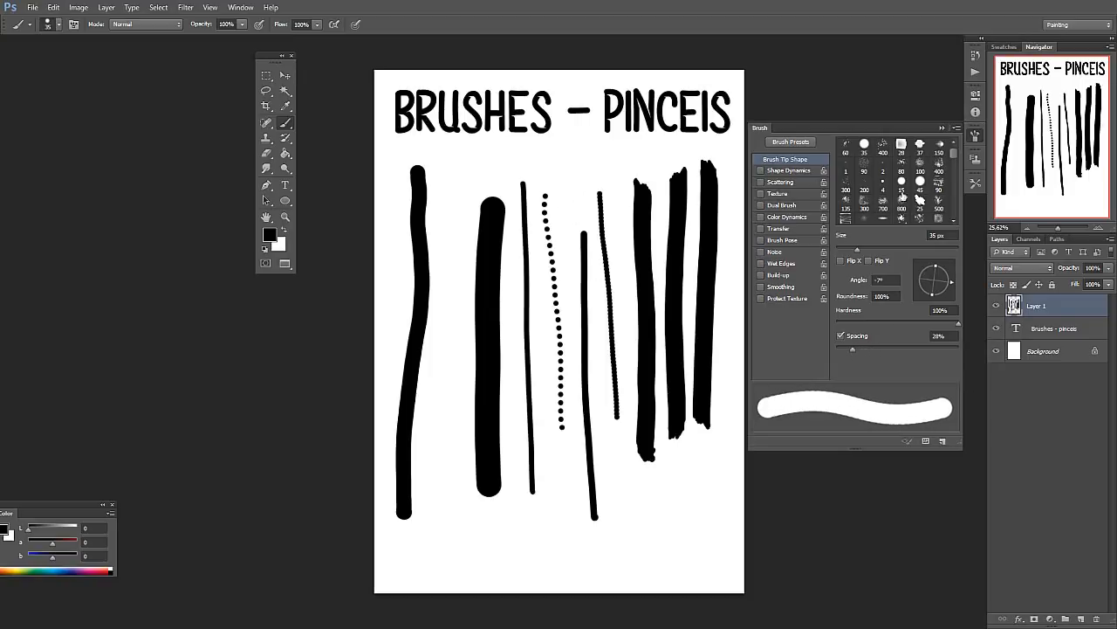
# Enable Shape Dynamics with Pen Pressure size control and a 1% minimum diameter, and paint two slanted tapered strokes near the page's bottom.
pyautogui.click(810, 173)
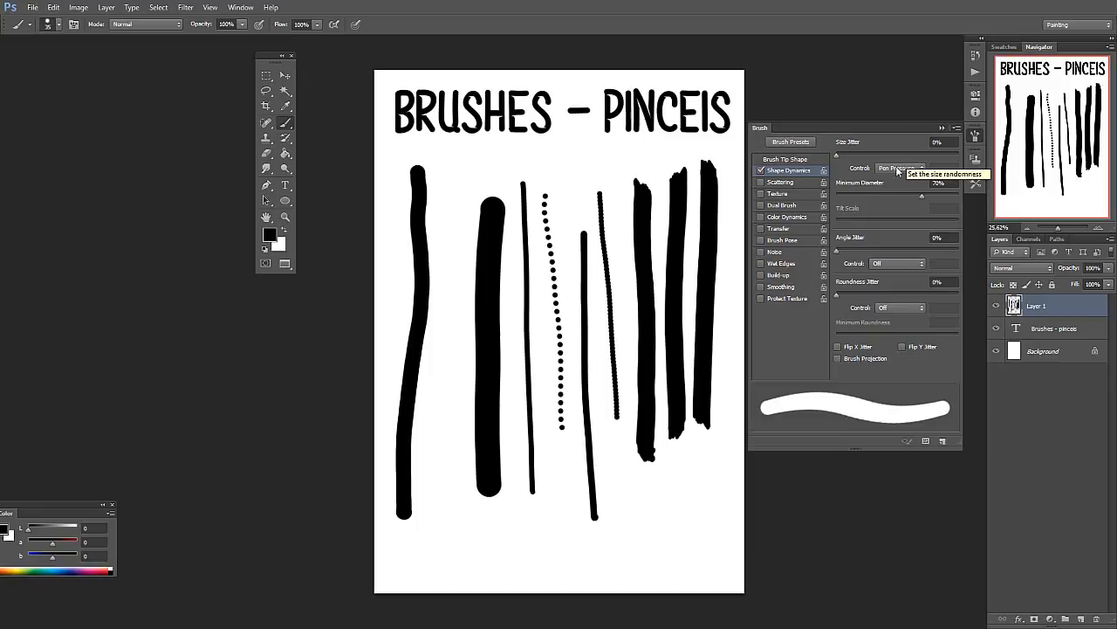
pyautogui.click(883, 168)
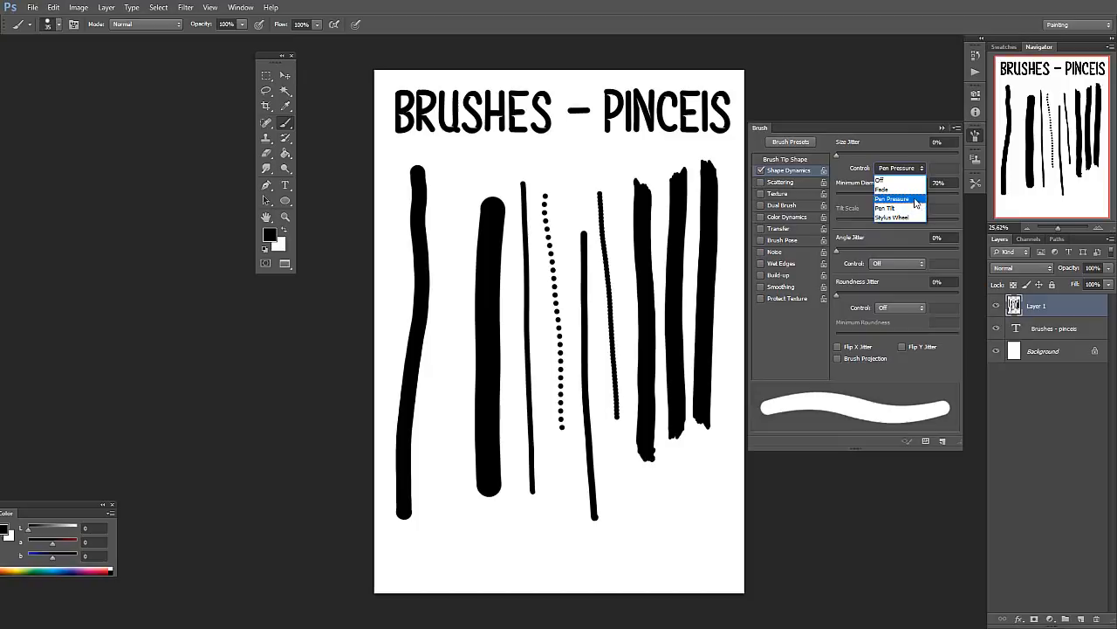
pyautogui.click(911, 200)
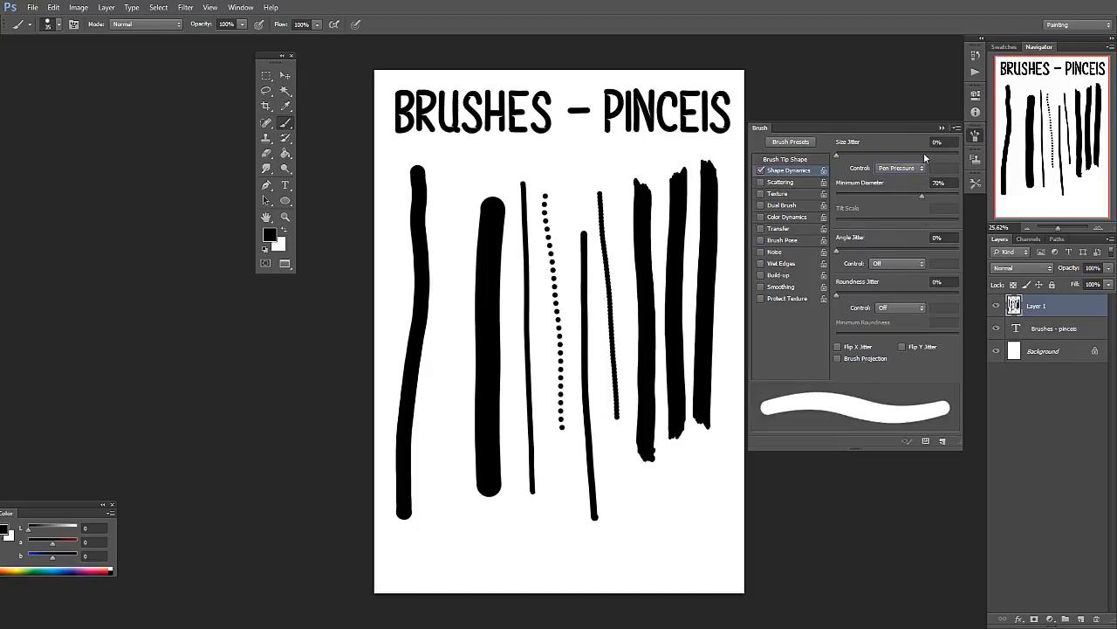
pyautogui.moveTo(921, 196); pyautogui.dragTo(852, 196)
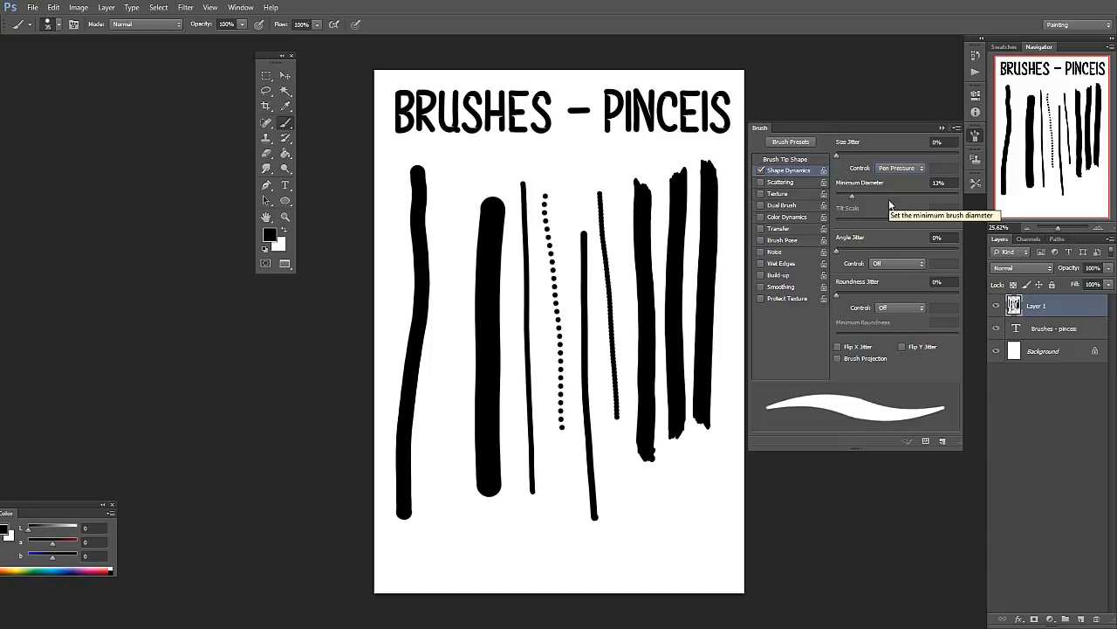
pyautogui.moveTo(852, 196)
pyautogui.mouseDown()
pyautogui.moveTo(869, 200)
pyautogui.moveTo(838, 207)
pyautogui.mouseUp()
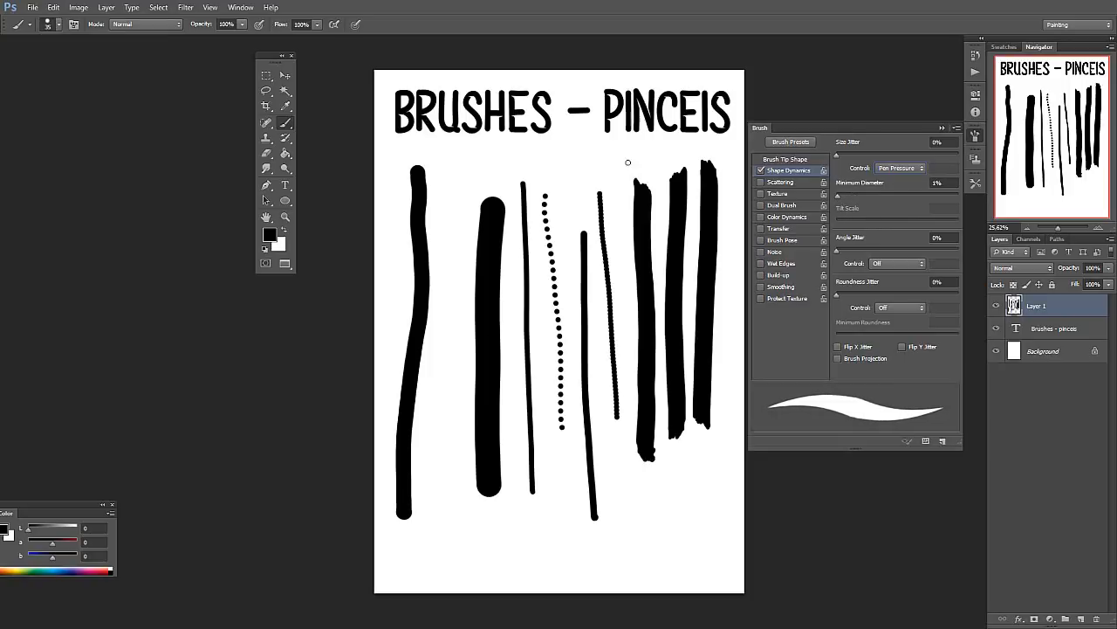
pyautogui.moveTo(609, 428); pyautogui.dragTo(642, 579)
pyautogui.moveTo(624, 429); pyautogui.dragTo(659, 560)
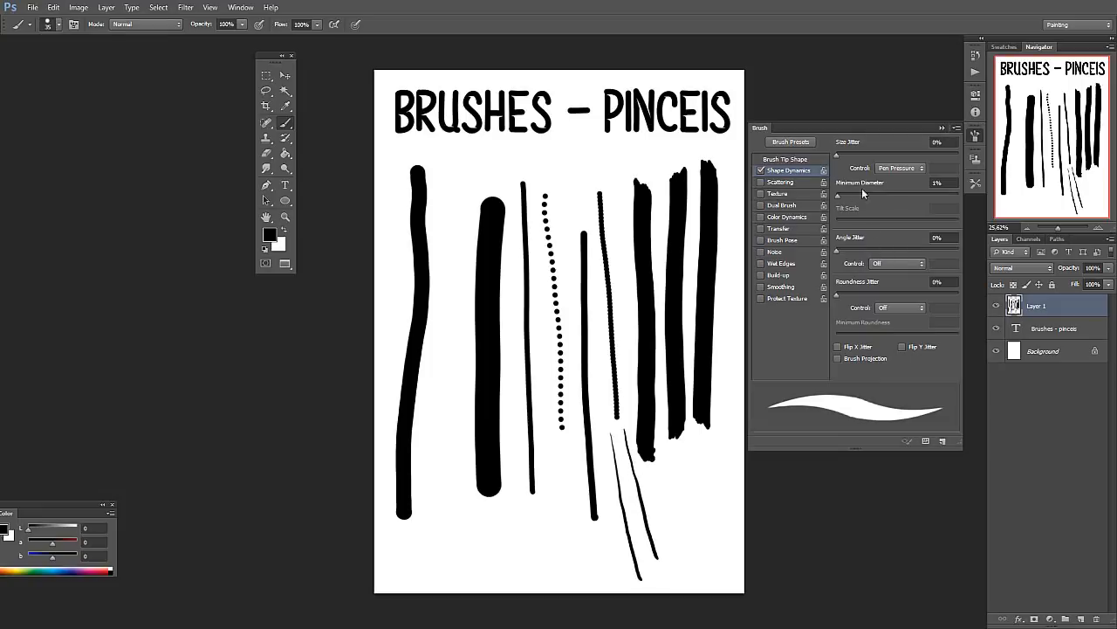
# Paint slanted strokes beside the tapered ones, first with the minimum diameter at 100% and again at 0%.
pyautogui.moveTo(838, 195); pyautogui.dragTo(958, 193)
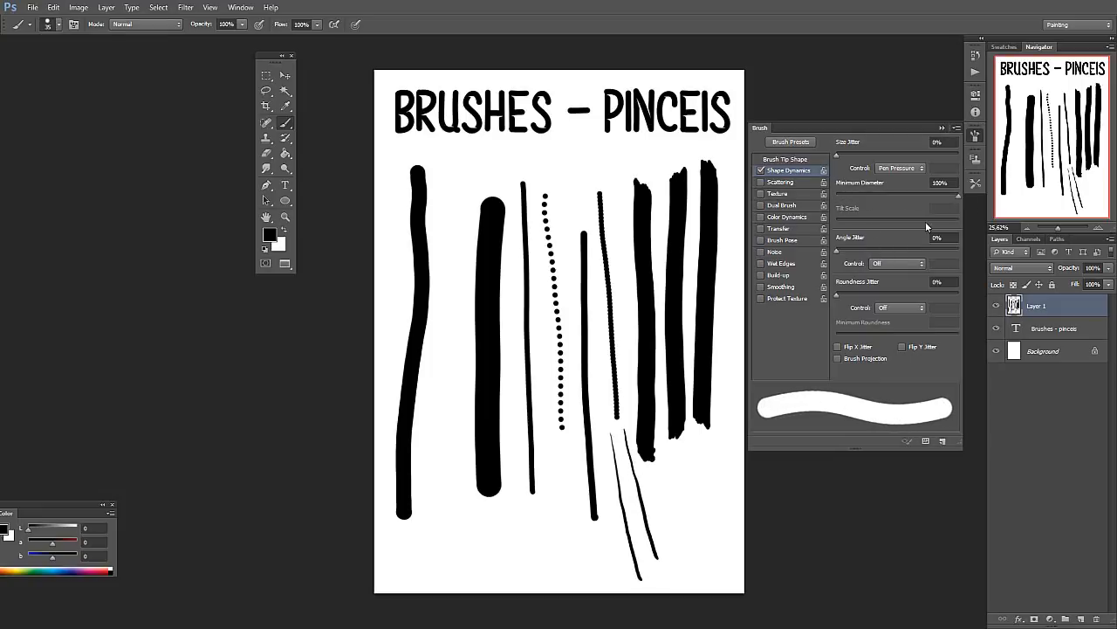
pyautogui.moveTo(663, 461); pyautogui.dragTo(692, 563)
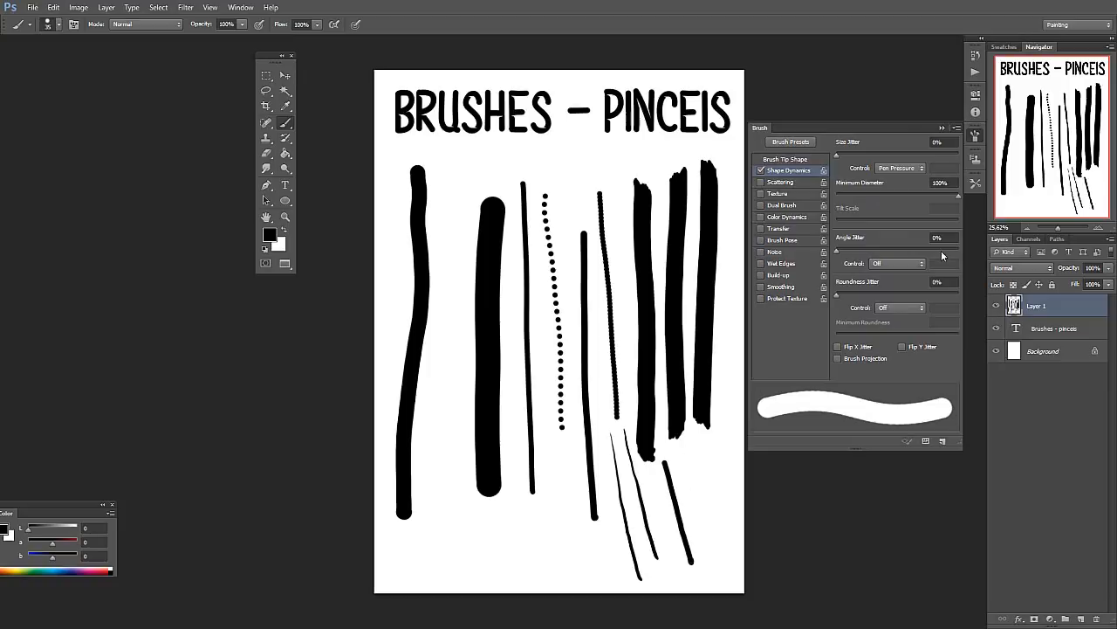
pyautogui.moveTo(956, 193); pyautogui.dragTo(838, 195)
pyautogui.moveTo(682, 447)
pyautogui.mouseDown()
pyautogui.moveTo(698, 527)
pyautogui.moveTo(701, 478)
pyautogui.moveTo(721, 564)
pyautogui.mouseUp()
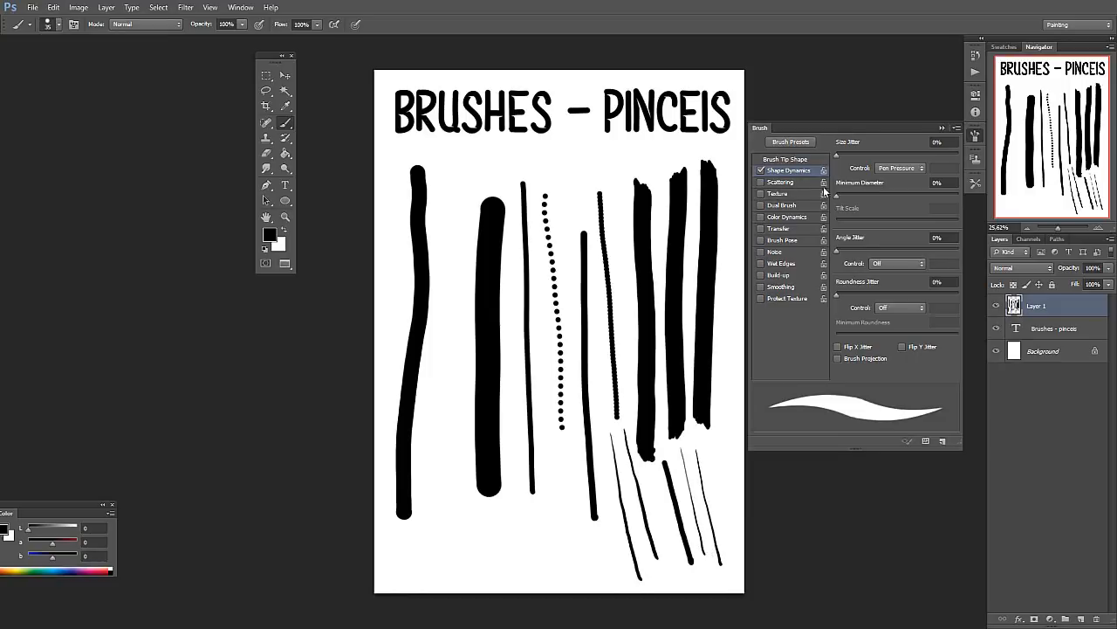
# Enable Transfer with Pen Pressure control and paint two thin vertical strokes between the two thick strokes on the page's left side.
pyautogui.click(783, 228)
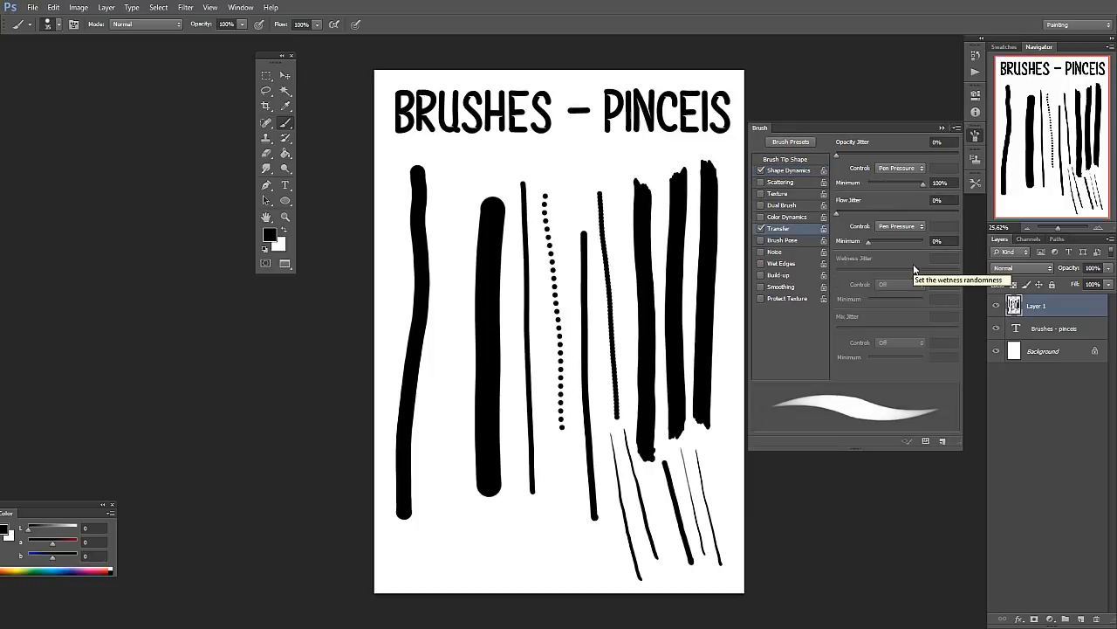
pyautogui.click(762, 229)
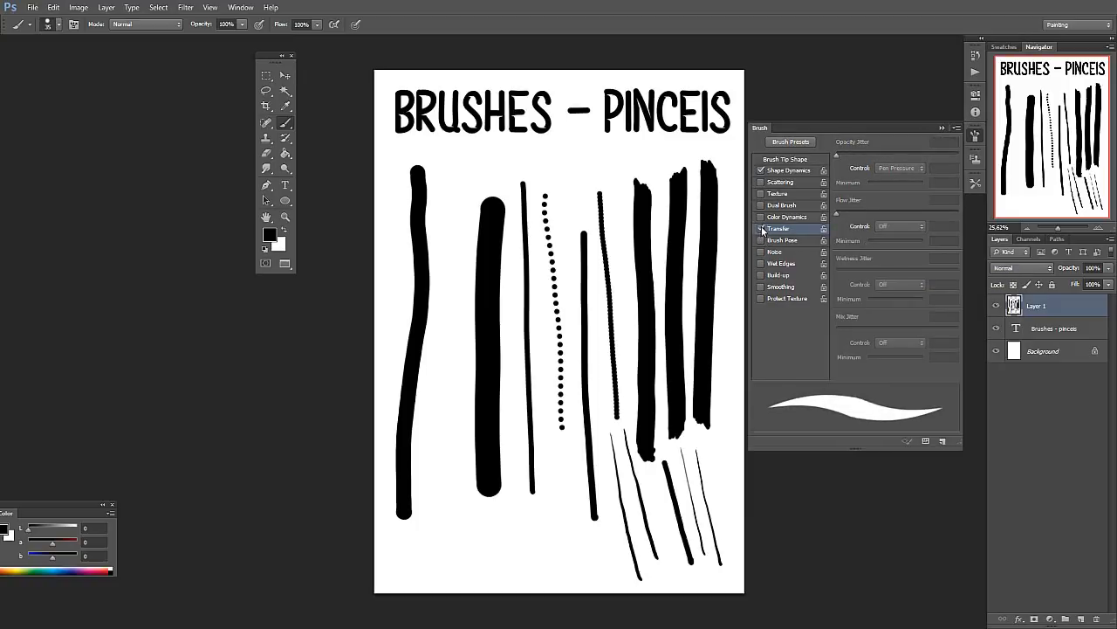
pyautogui.click(761, 228)
pyautogui.moveTo(455, 163); pyautogui.dragTo(453, 439)
pyautogui.moveTo(465, 227); pyautogui.dragTo(467, 521)
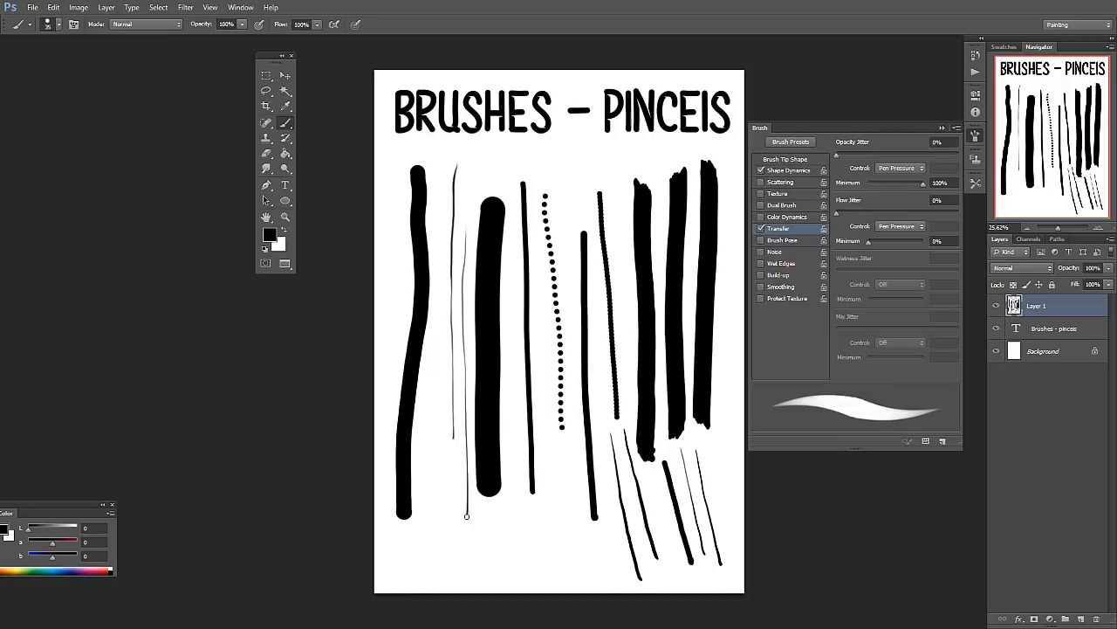
# Paint a thin stroke with Transfer disabled beside the previous ones, and re-enable Transfer to paint short strokes for comparison.
pyautogui.click(762, 228)
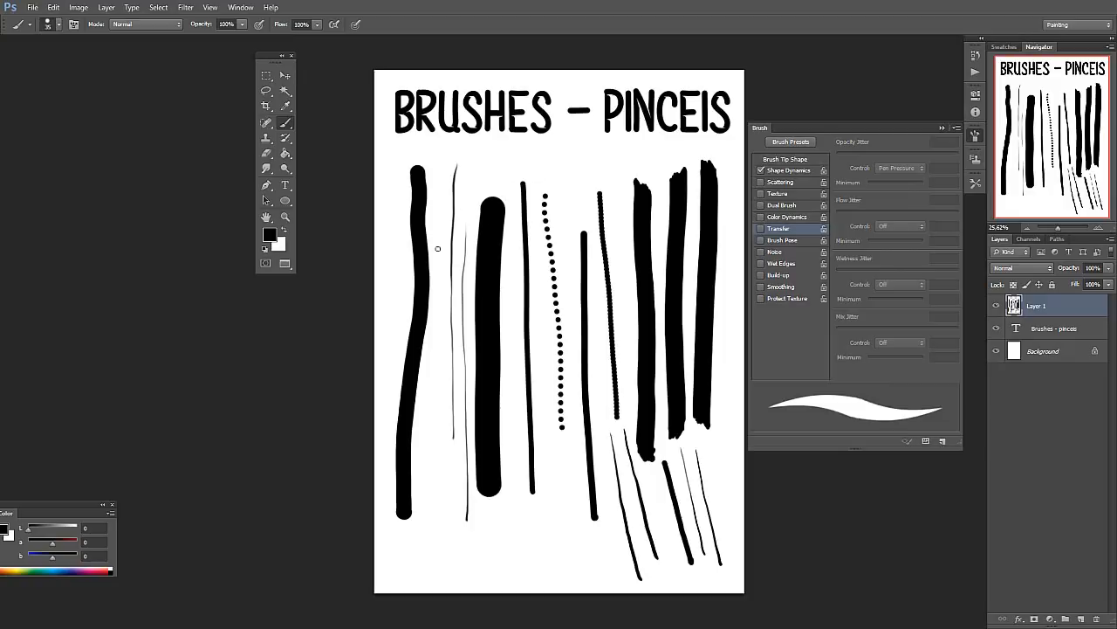
pyautogui.moveTo(438, 217); pyautogui.dragTo(439, 437)
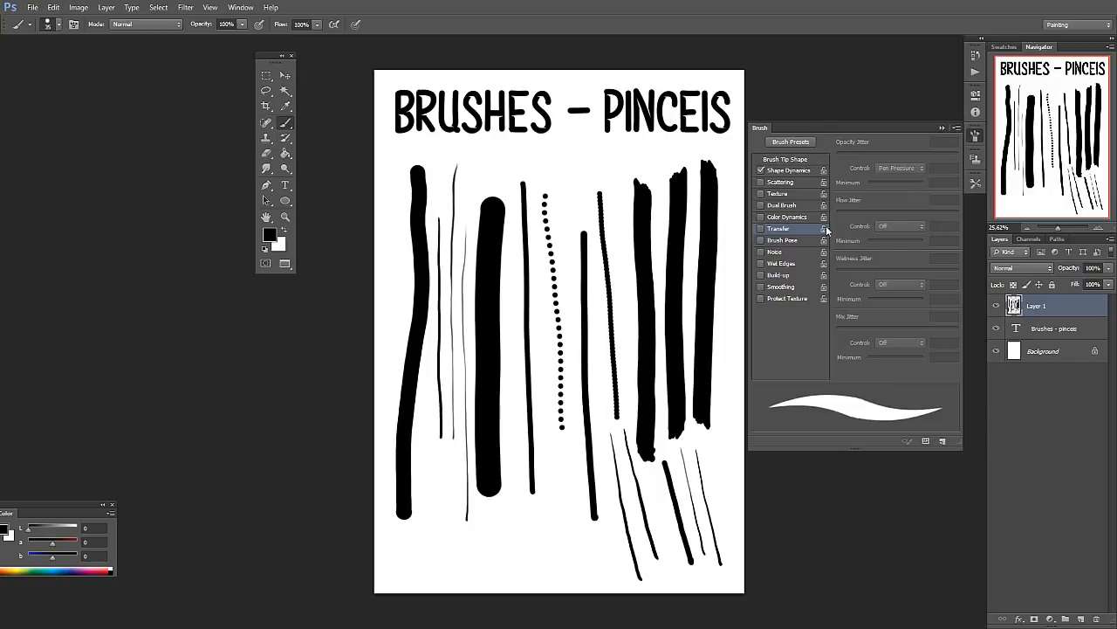
pyautogui.click(761, 228)
pyautogui.moveTo(444, 172)
pyautogui.mouseDown()
pyautogui.moveTo(446, 428)
pyautogui.moveTo(450, 312)
pyautogui.mouseUp()
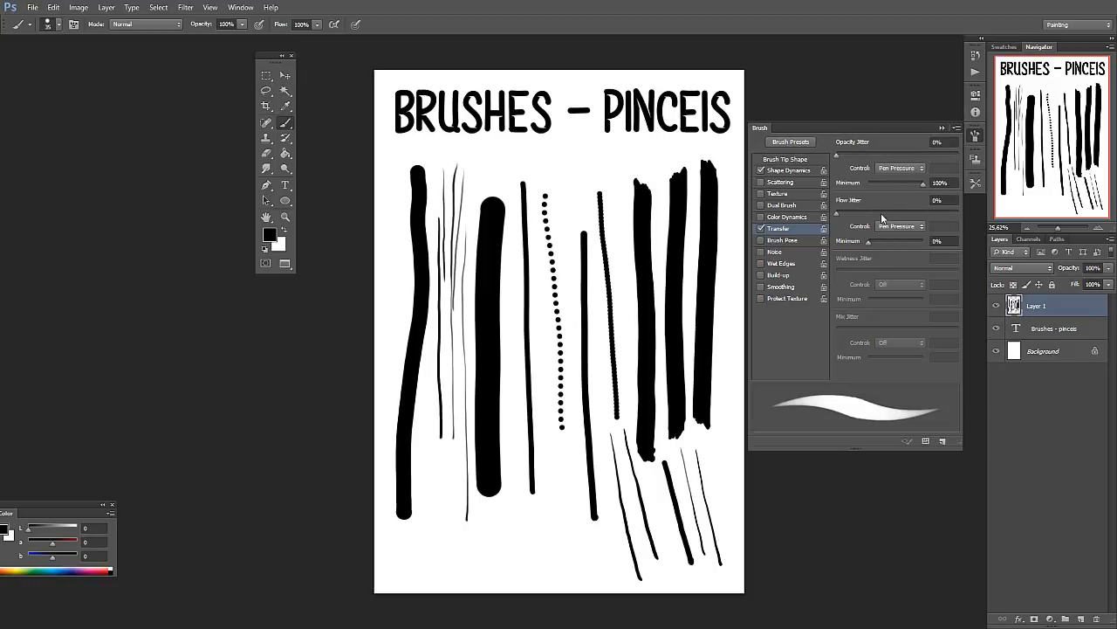
# Enable Smoothing for the brush and paint several thin short strokes just below the title.
pyautogui.moveTo(838, 215)
pyautogui.mouseDown()
pyautogui.moveTo(902, 214)
pyautogui.moveTo(885, 228)
pyautogui.moveTo(836, 232)
pyautogui.moveTo(907, 250)
pyautogui.moveTo(867, 254)
pyautogui.moveTo(906, 260)
pyautogui.moveTo(867, 254)
pyautogui.mouseUp()
pyautogui.click(786, 288)
pyautogui.moveTo(572, 137)
pyautogui.mouseDown()
pyautogui.moveTo(568, 285)
pyautogui.moveTo(587, 185)
pyautogui.moveTo(589, 283)
pyautogui.mouseUp()
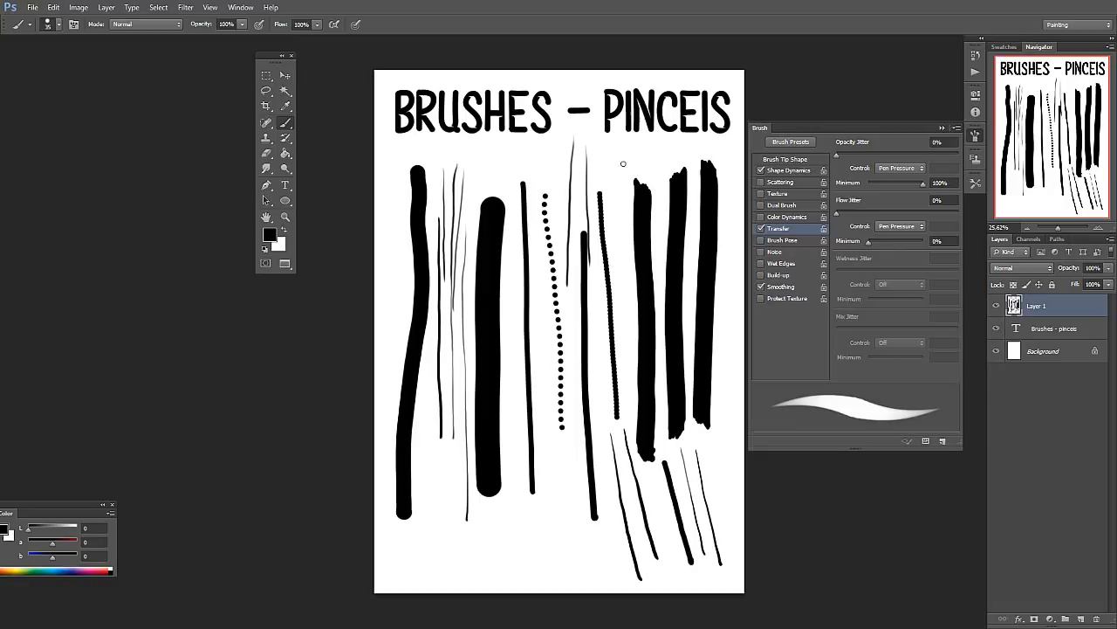
pyautogui.moveTo(619, 153)
pyautogui.mouseDown()
pyautogui.moveTo(619, 297)
pyautogui.moveTo(622, 231)
pyautogui.mouseUp()
# Hide the Brush settings panel and create a new blank document.
pyautogui.click(941, 129)
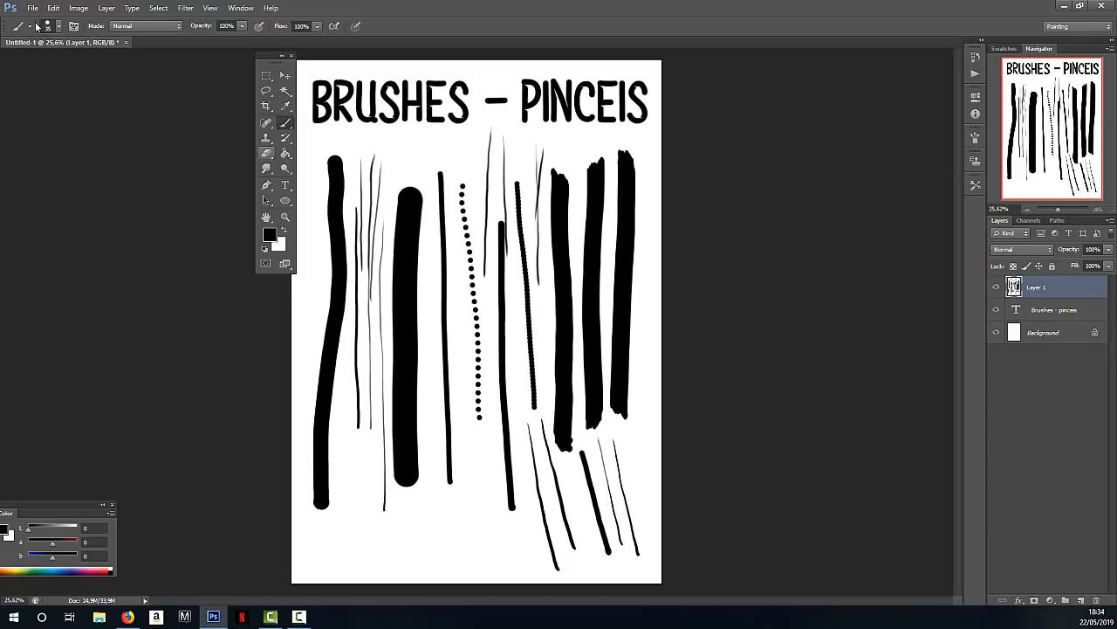
pyautogui.click(32, 7)
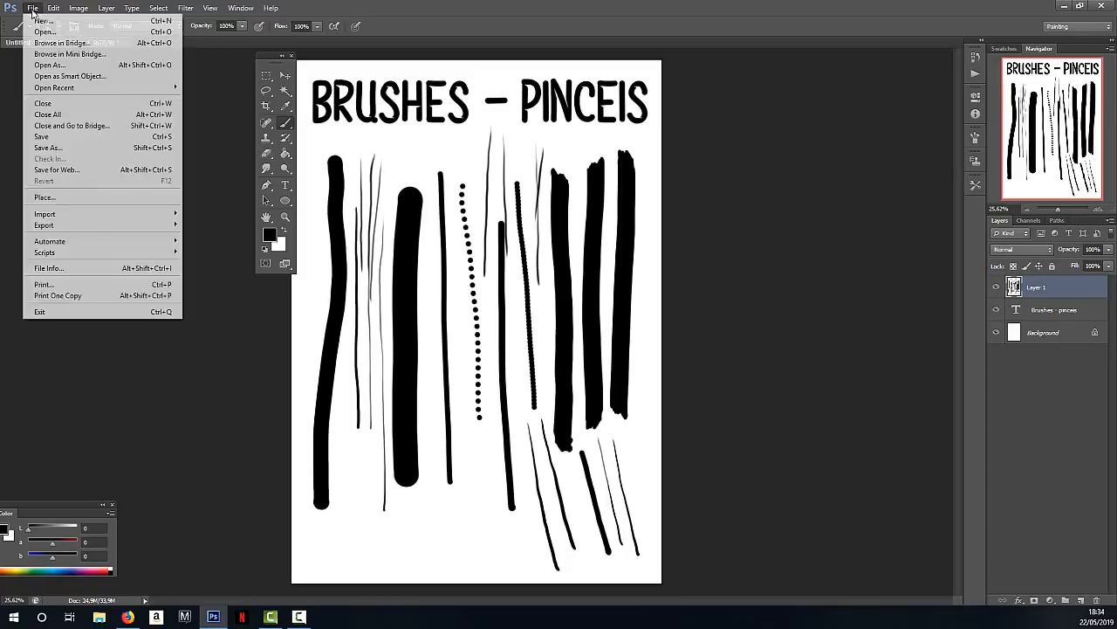
pyautogui.click(49, 21)
pyautogui.click(638, 248)
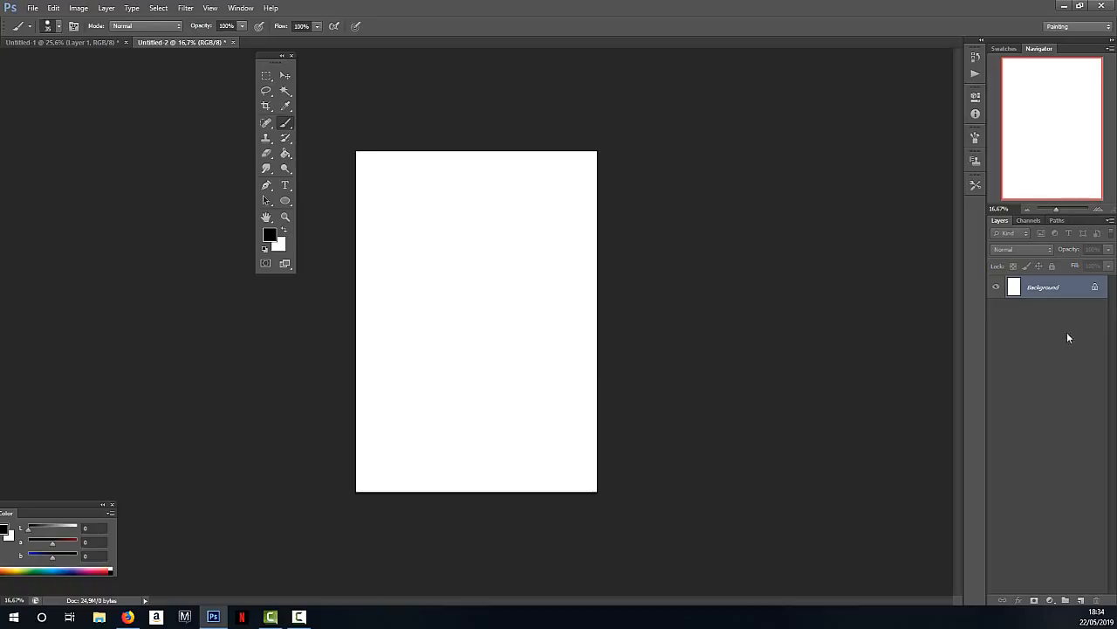
# Add a new layer and paint a closed leaf outline with a short stem near the middle of the page.
pyautogui.click(1081, 601)
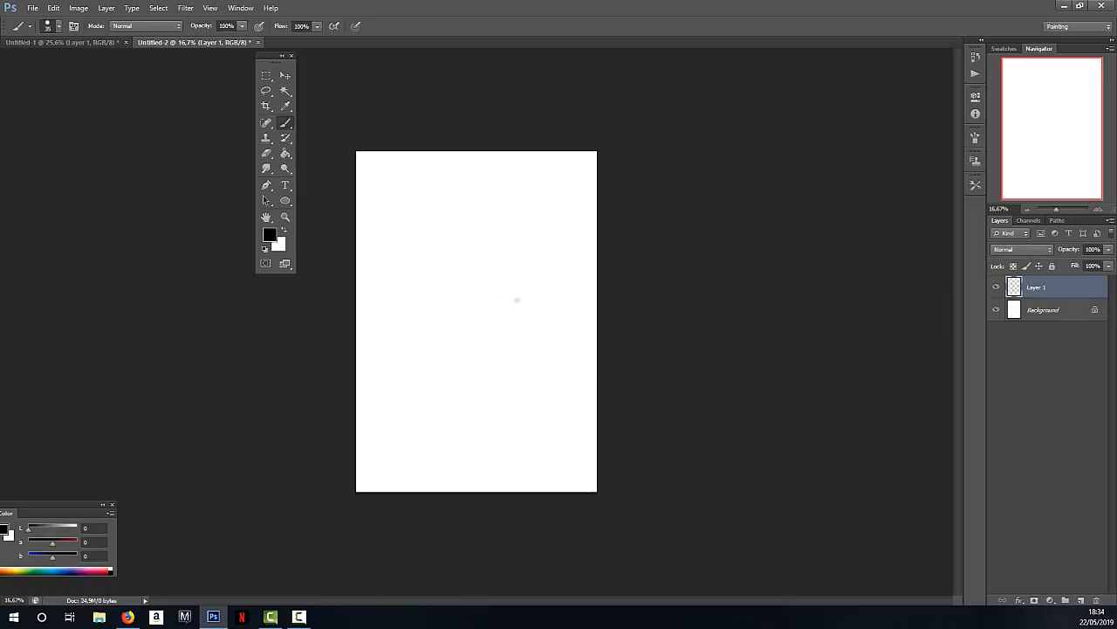
pyautogui.scroll(3, 488, 262)
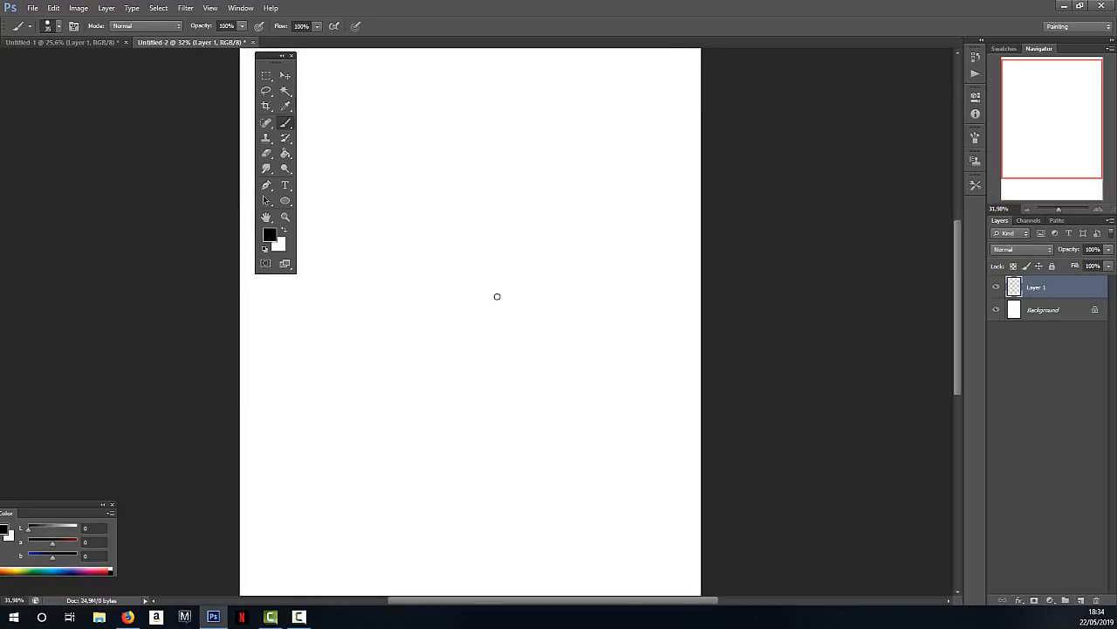
pyautogui.rightClick(500, 295)
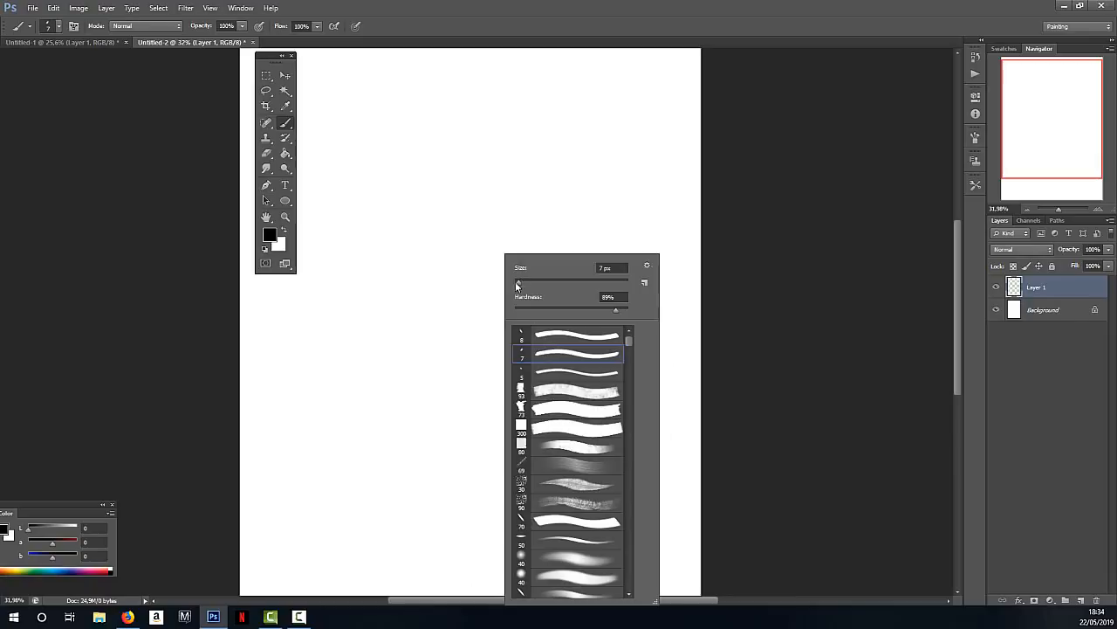
pyautogui.moveTo(518, 285); pyautogui.dragTo(521, 282)
pyautogui.moveTo(461, 337)
pyautogui.mouseDown()
pyautogui.moveTo(450, 353)
pyautogui.moveTo(464, 341)
pyautogui.moveTo(464, 307)
pyautogui.moveTo(511, 274)
pyautogui.mouseUp()
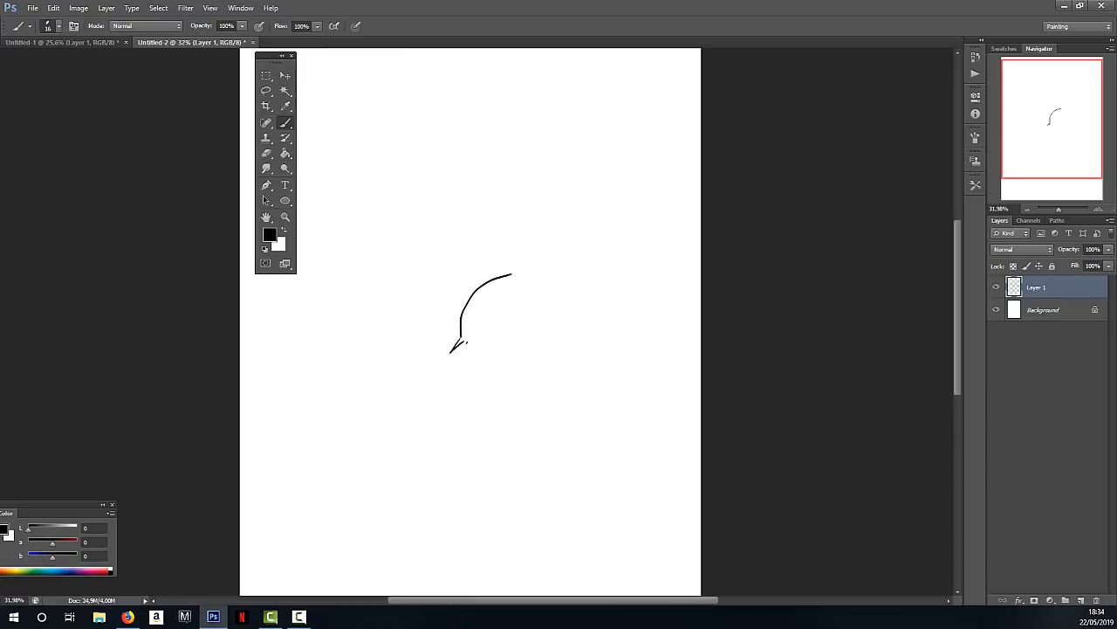
pyautogui.moveTo(463, 341)
pyautogui.mouseDown()
pyautogui.moveTo(518, 311)
pyautogui.moveTo(534, 271)
pyautogui.moveTo(526, 281)
pyautogui.mouseUp()
pyautogui.click(522, 269)
pyautogui.moveTo(462, 343); pyautogui.dragTo(452, 353)
pyautogui.moveTo(530, 278); pyautogui.dragTo(508, 320)
# Fill the leaf with black using the Paint Bucket and, with the Background hidden, brush over the gaps along its outline.
pyautogui.click(285, 153)
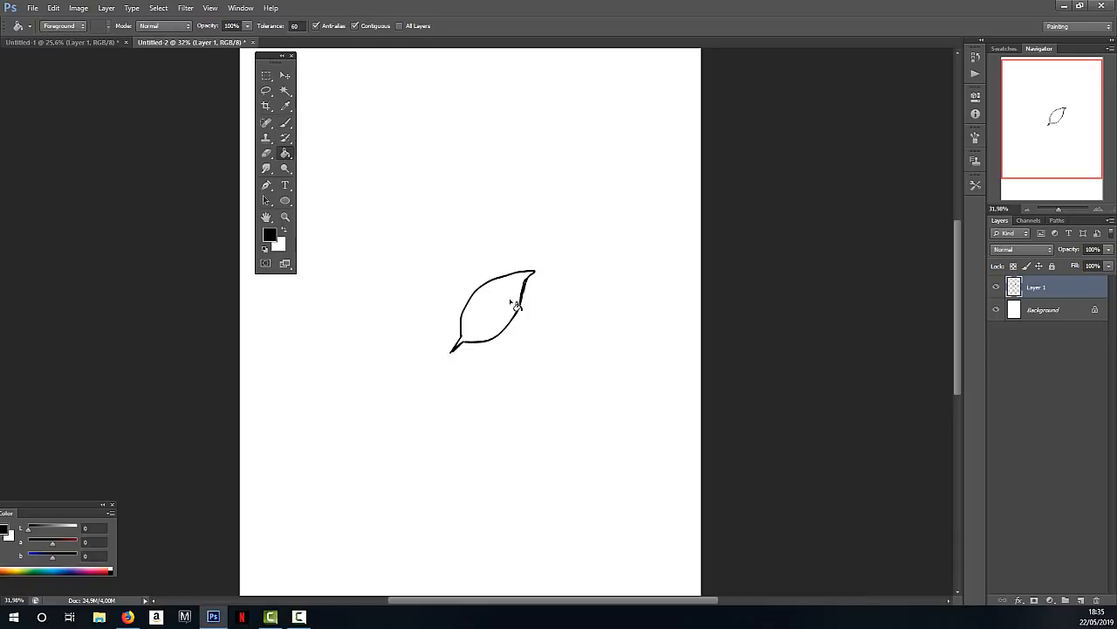
pyautogui.click(510, 303)
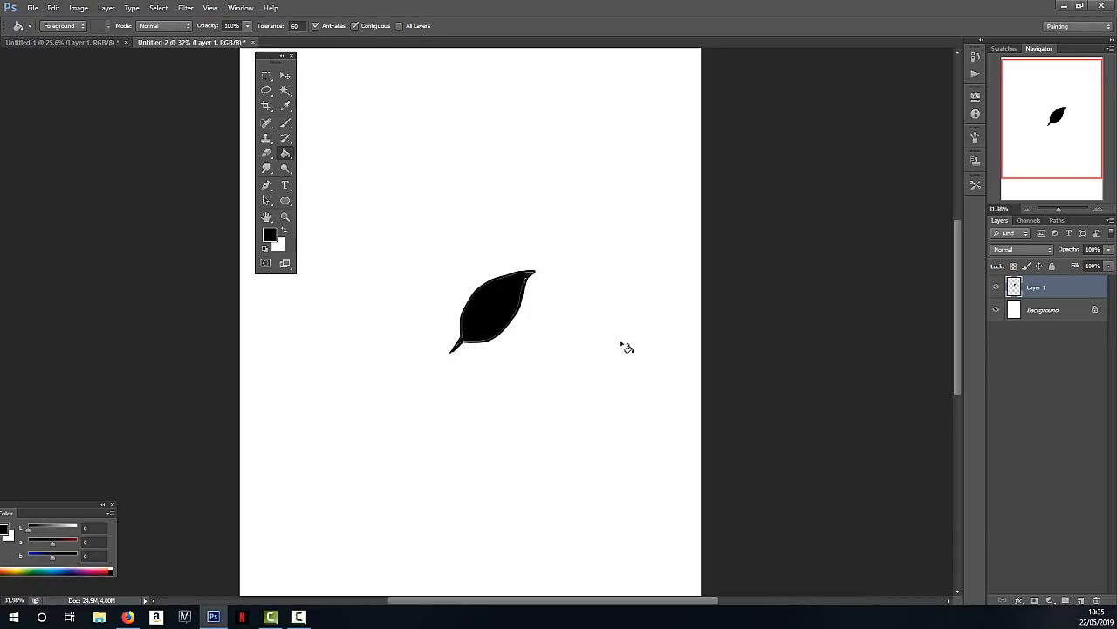
pyautogui.click(996, 310)
pyautogui.scroll(2, 590, 285)
pyautogui.scroll(2, 559, 289)
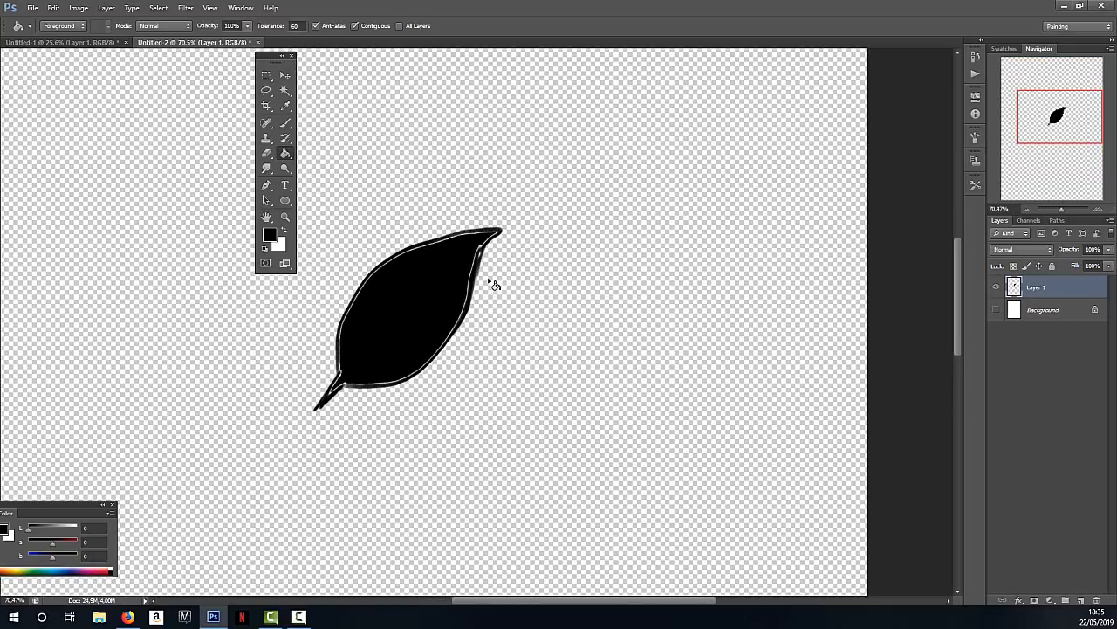
pyautogui.press('b')
pyautogui.rightClick(493, 288)
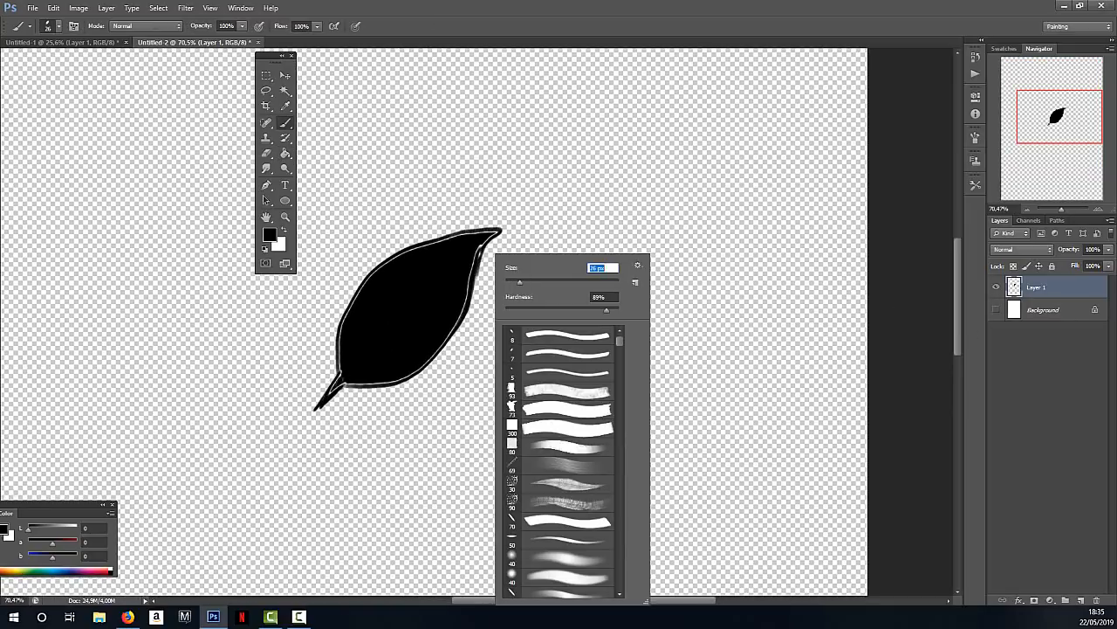
pyautogui.moveTo(339, 376)
pyautogui.mouseDown()
pyautogui.moveTo(366, 363)
pyautogui.moveTo(340, 350)
pyautogui.moveTo(340, 372)
pyautogui.moveTo(359, 295)
pyautogui.moveTo(430, 243)
pyautogui.moveTo(412, 248)
pyautogui.moveTo(462, 239)
pyautogui.moveTo(473, 251)
pyautogui.moveTo(456, 323)
pyautogui.moveTo(395, 376)
pyautogui.moveTo(441, 345)
pyautogui.mouseUp()
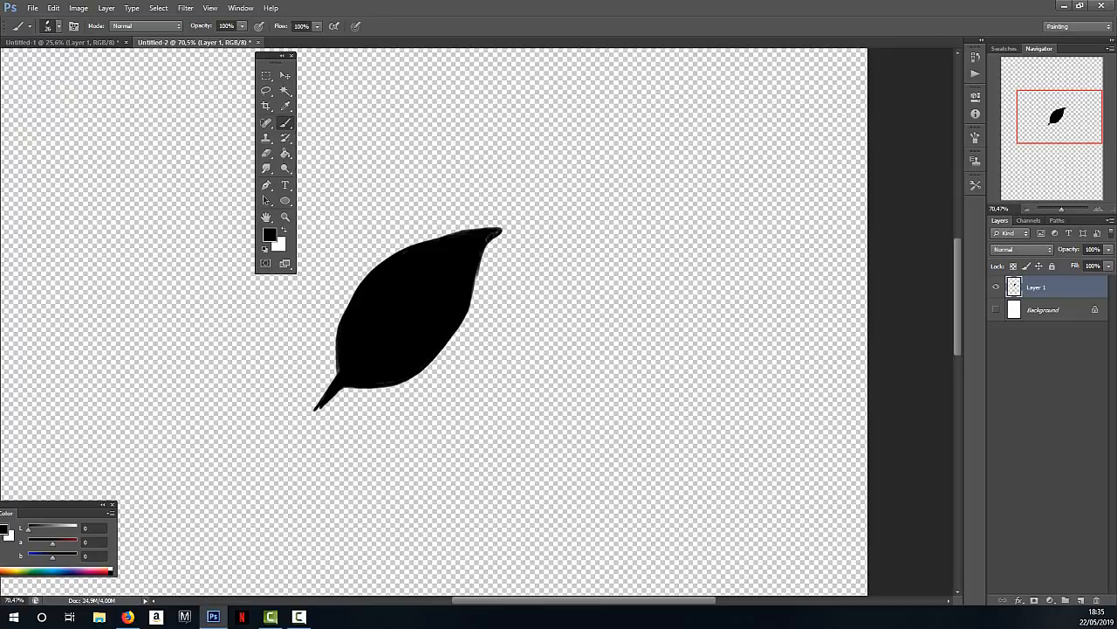
# Trim the leaf's stem and upper pointed tip with the Eraser sized to 31 px.
pyautogui.press('e')
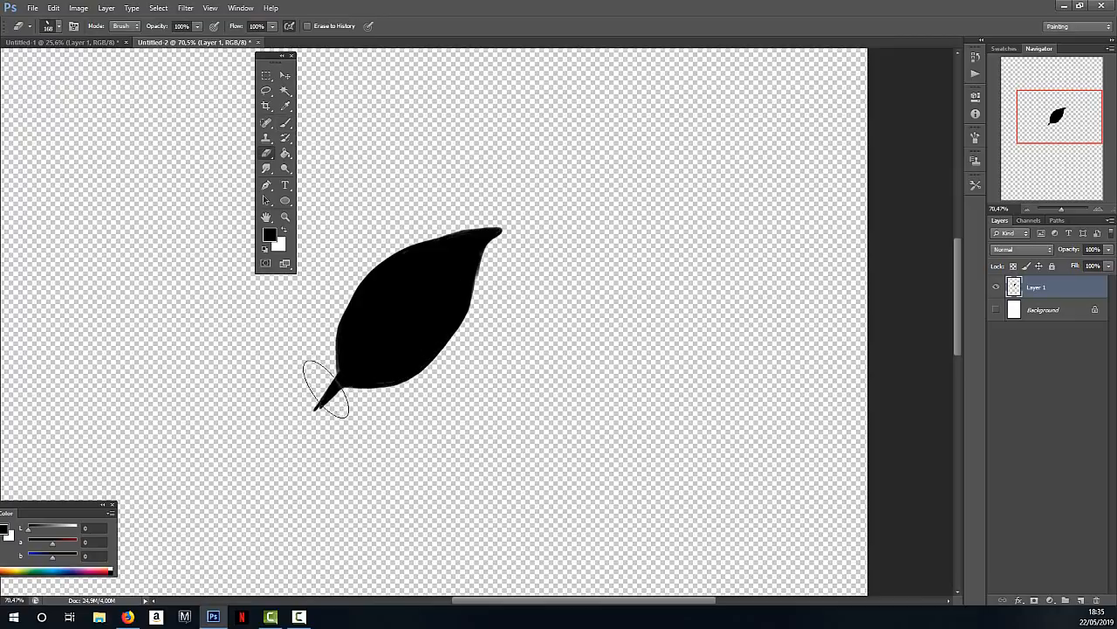
pyautogui.rightClick(407, 328)
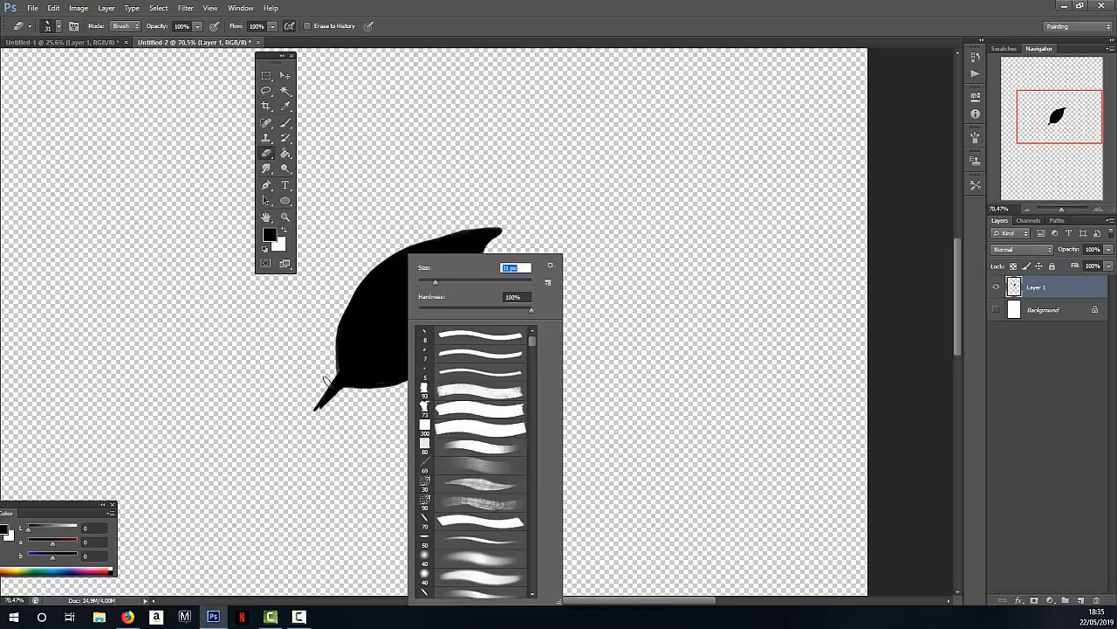
pyautogui.moveTo(326, 380); pyautogui.dragTo(324, 404)
pyautogui.press('b')
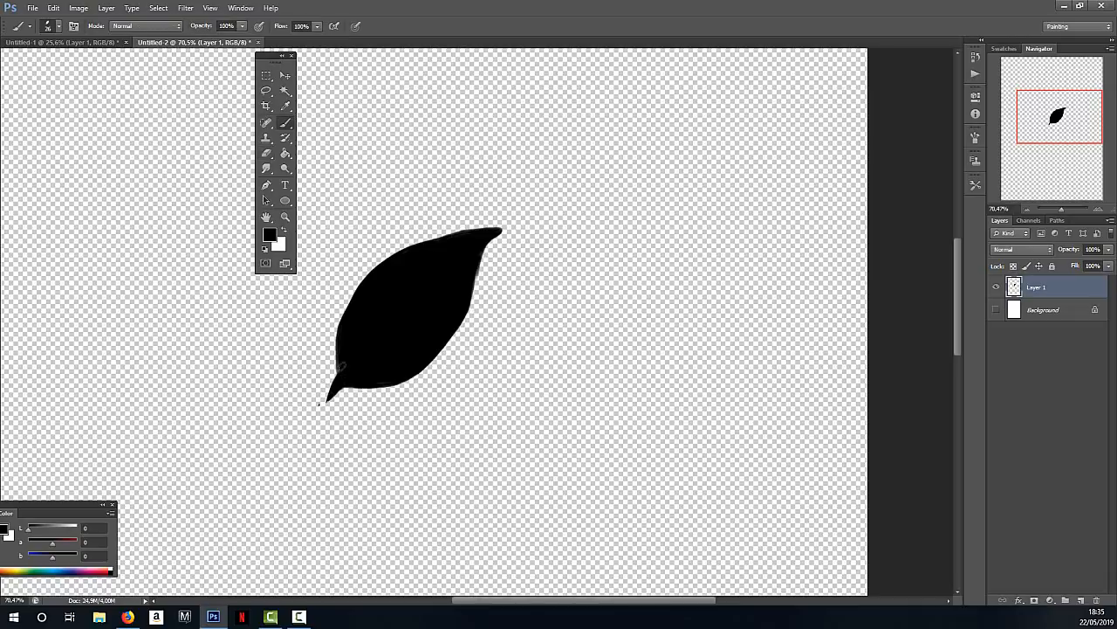
pyautogui.moveTo(526, 295); pyautogui.dragTo(513, 248)
pyautogui.press('e')
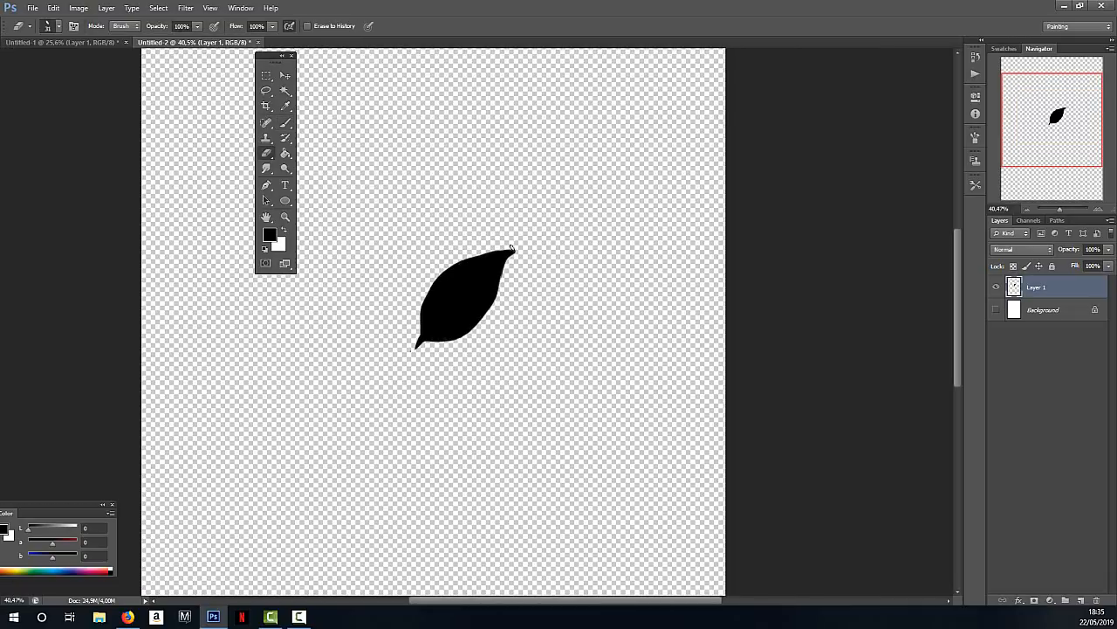
pyautogui.press('b')
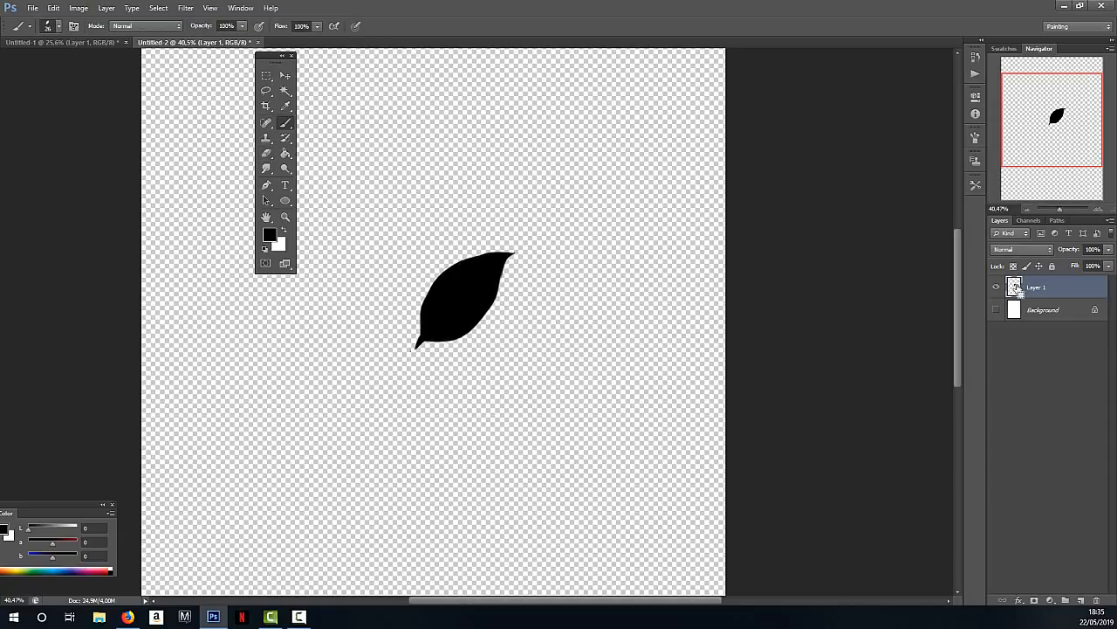
# Select the leaf from its layer's contents, crop the image to that selection, and deselect.
pyautogui.keyDown('ctrl'); pyautogui.click(1015, 289); pyautogui.keyUp('ctrl')
pyautogui.click(77, 8)
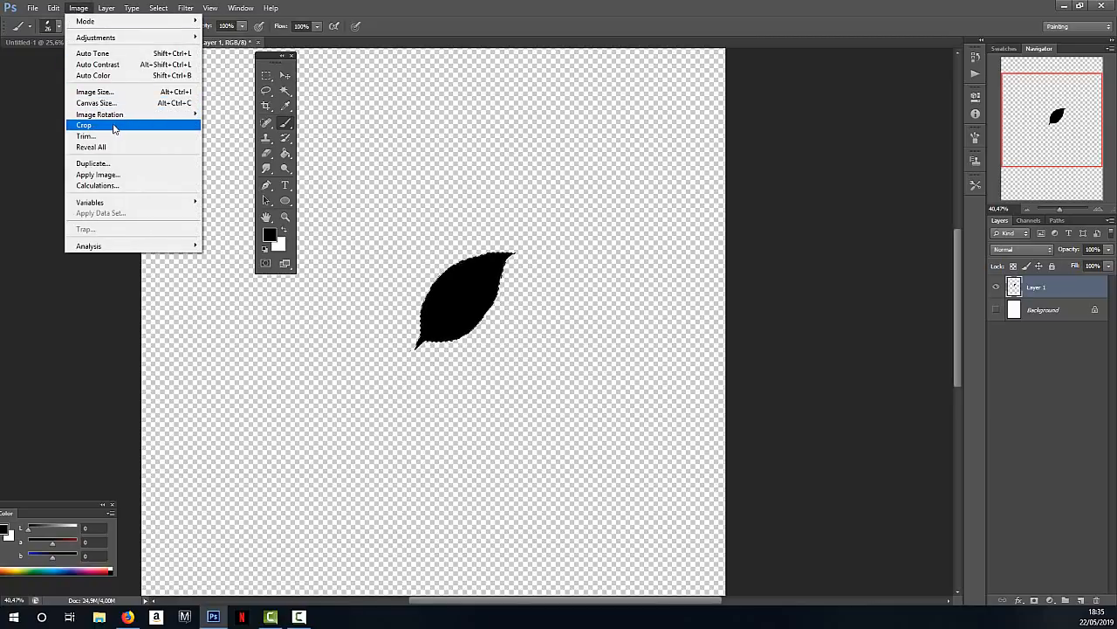
pyautogui.click(119, 125)
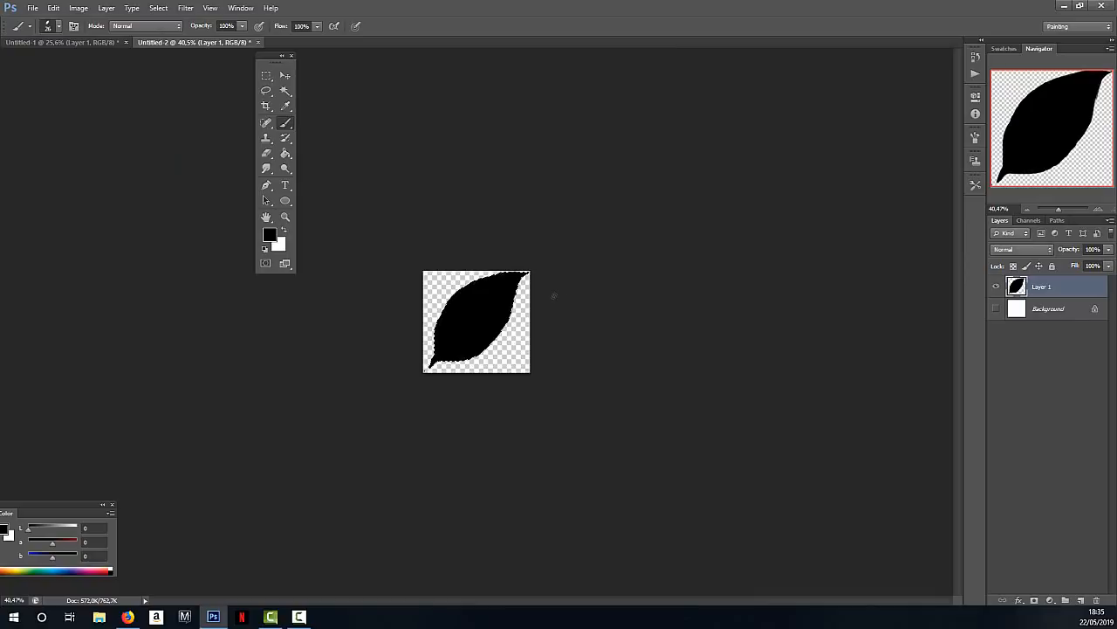
pyautogui.hotkey('ctrl', 'd')
# Define the cropped leaf as a new brush preset named Flo.
pyautogui.click(53, 9)
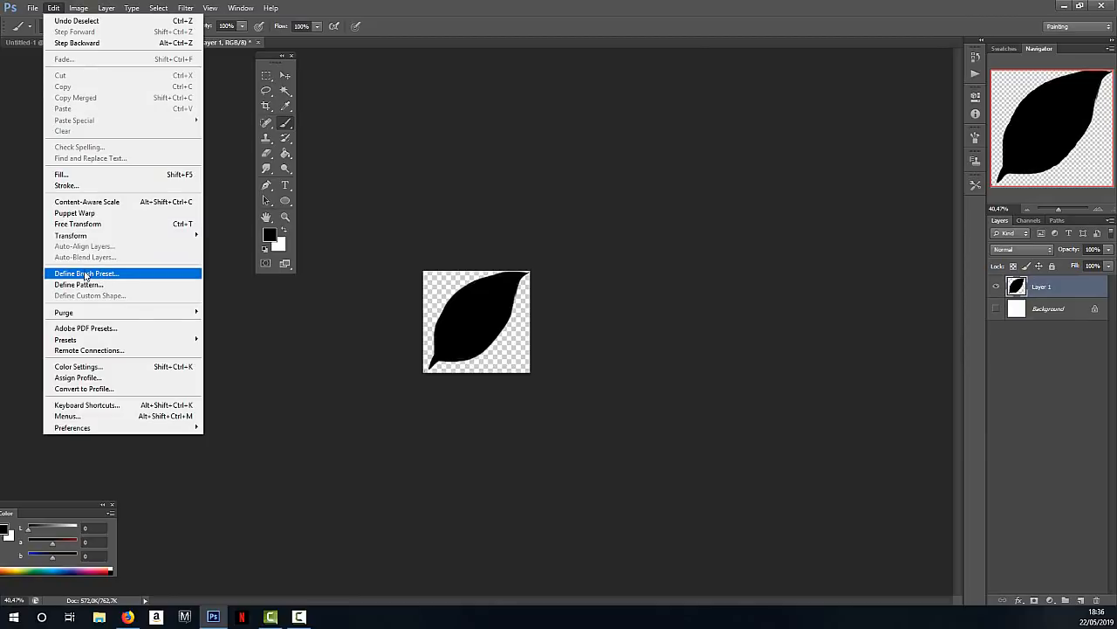
pyautogui.click(131, 276)
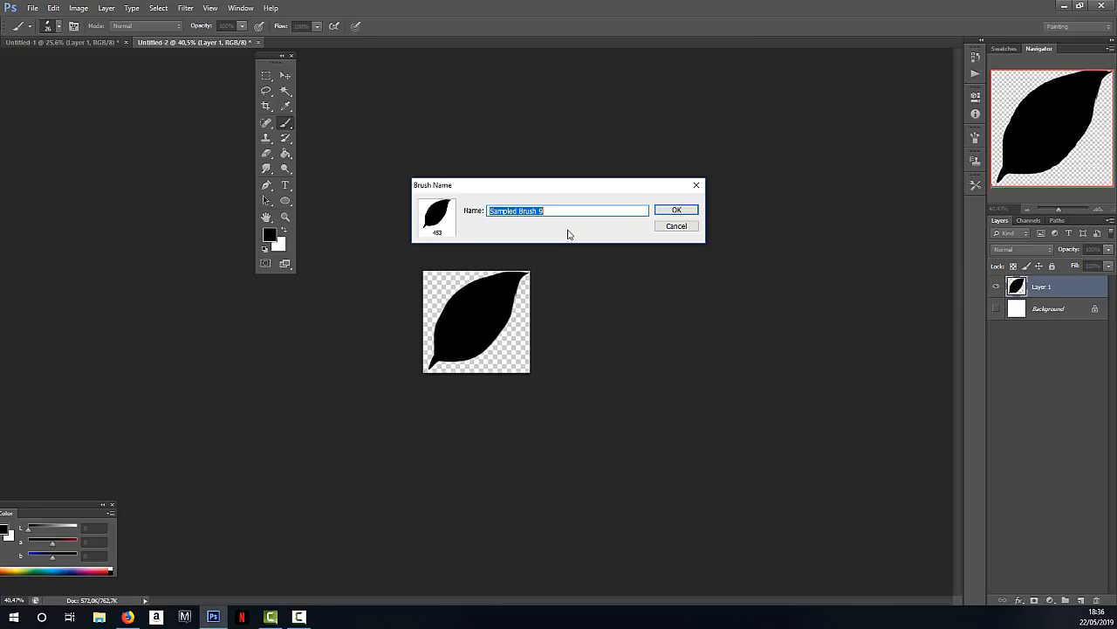
pyautogui.write('Flo')
pyautogui.click(675, 211)
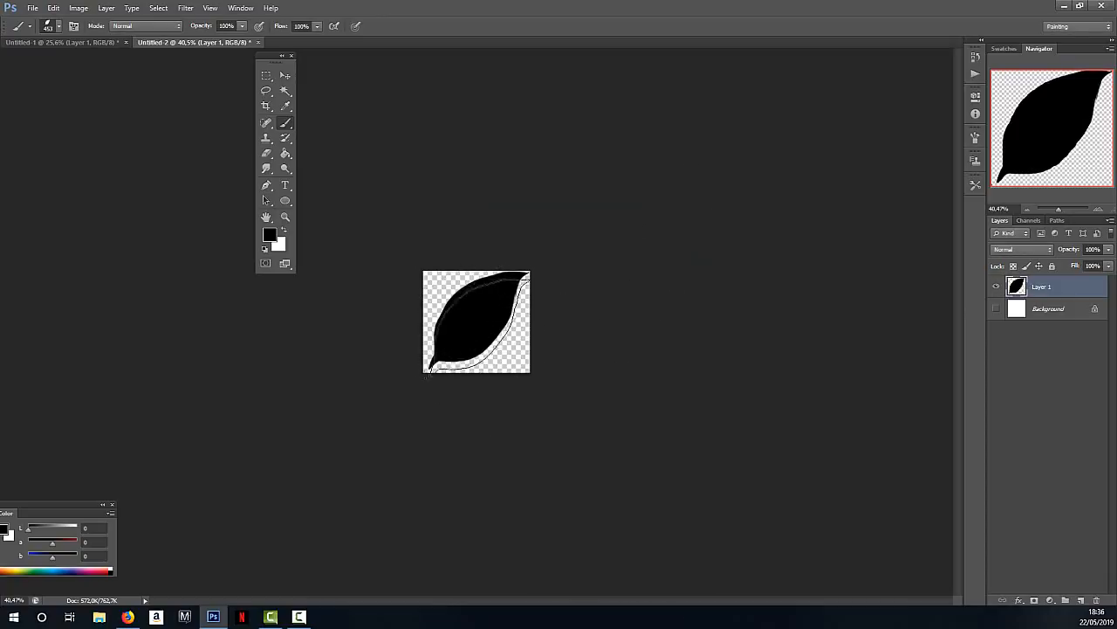
# Look for the new leaf brush at the end of the brush preset list.
pyautogui.rightClick(489, 244)
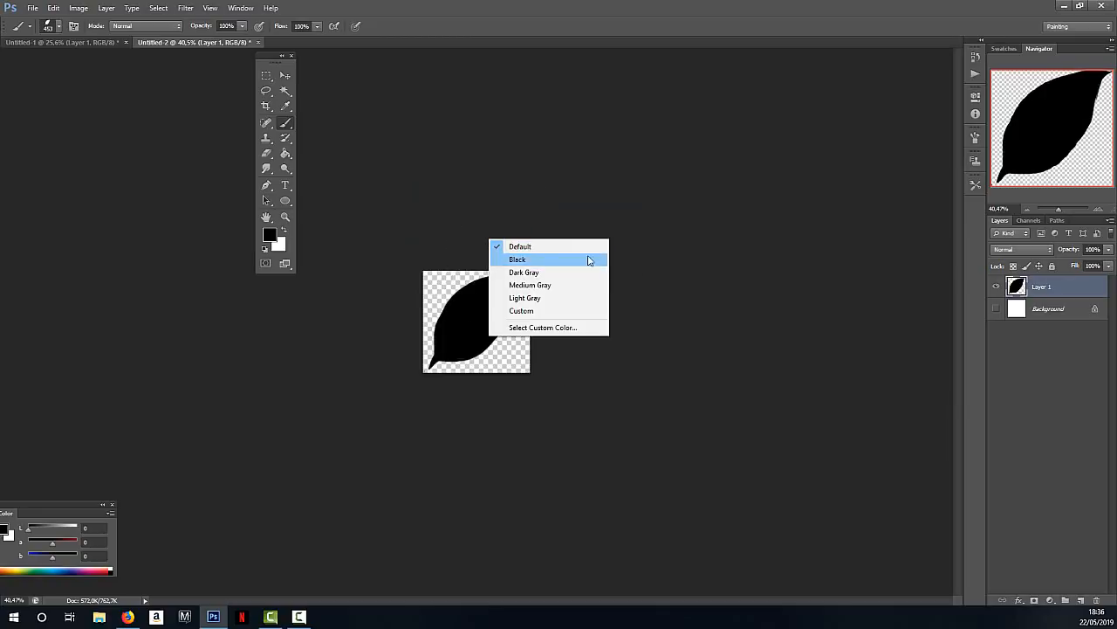
pyautogui.rightClick(466, 309)
pyautogui.moveTo(590, 585); pyautogui.dragTo(590, 593)
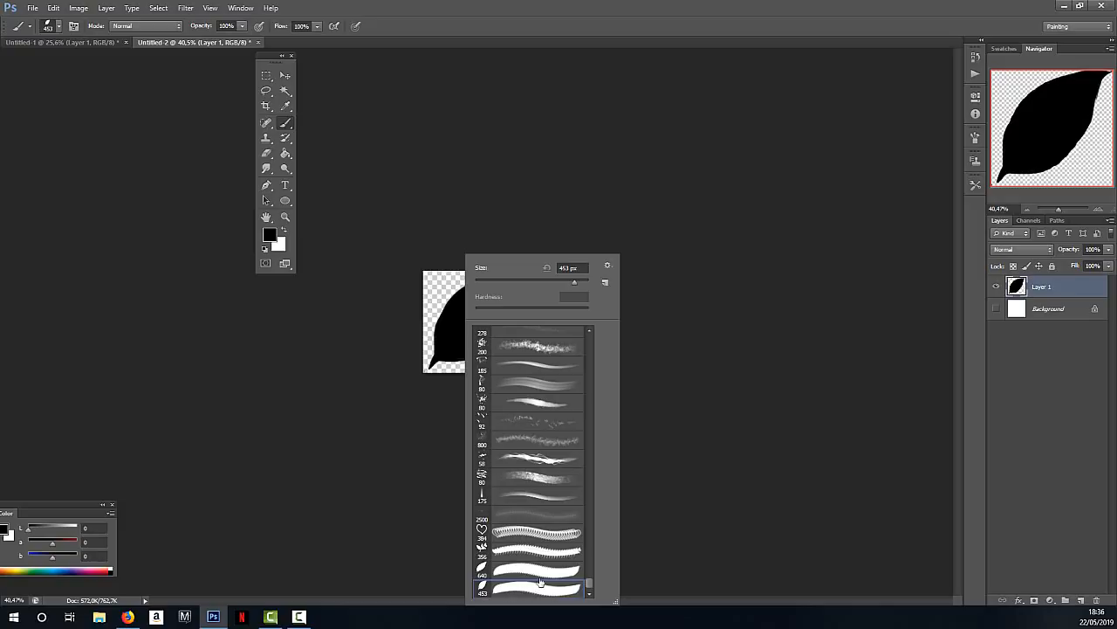
# Switch to the Untitled-1 document in full-screen view and stamp three leaves around the lower middle of the page.
pyautogui.click(83, 41)
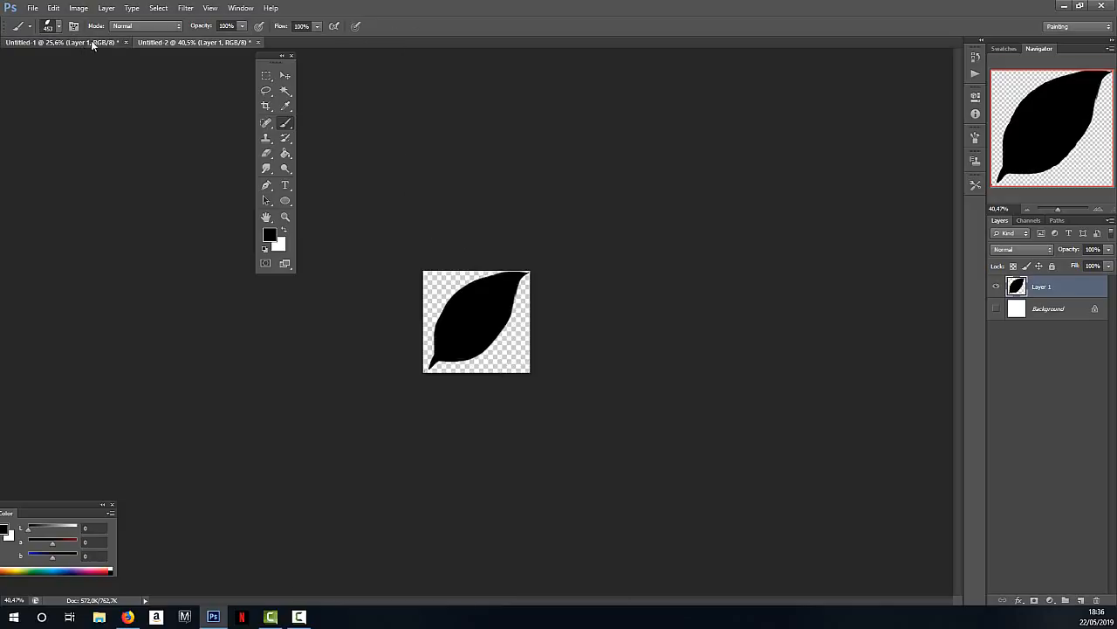
pyautogui.press('f')
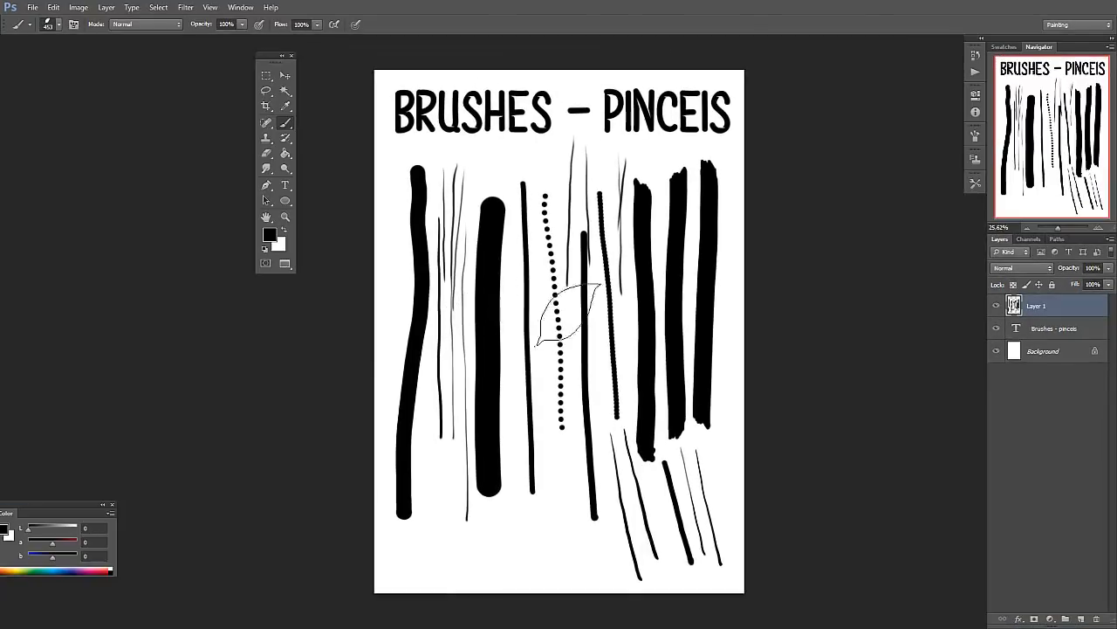
pyautogui.click(548, 529)
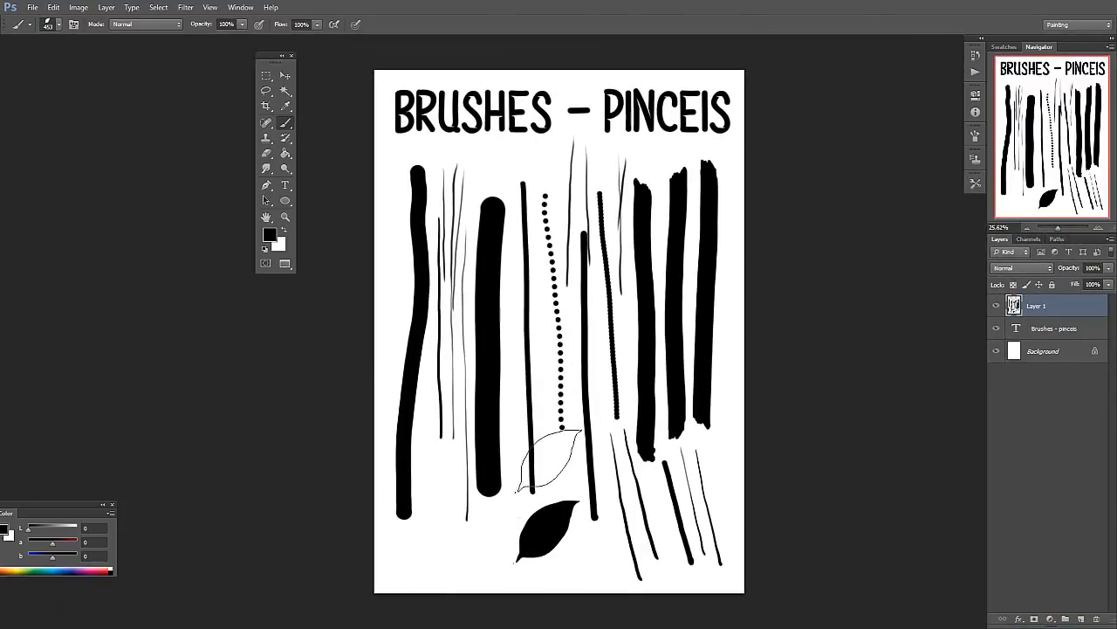
pyautogui.click(549, 460)
pyautogui.click(612, 426)
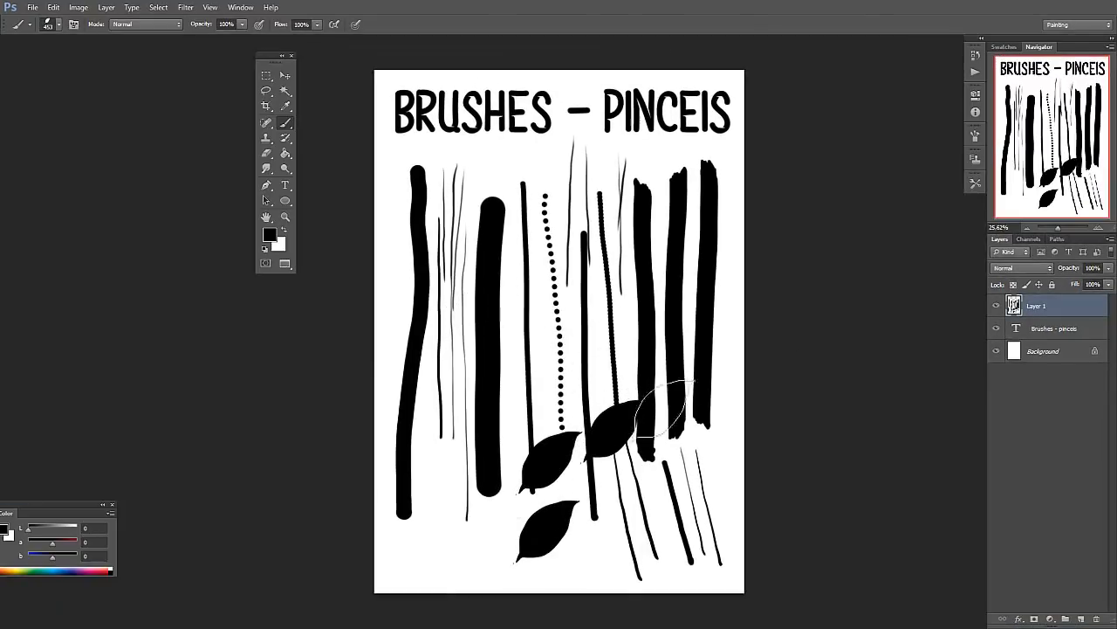
# Hide Layer 1 and, on a new layer, stamp a column of five leaves beside one continuous vertical leaf stroke.
pyautogui.click(996, 306)
pyautogui.click(1080, 618)
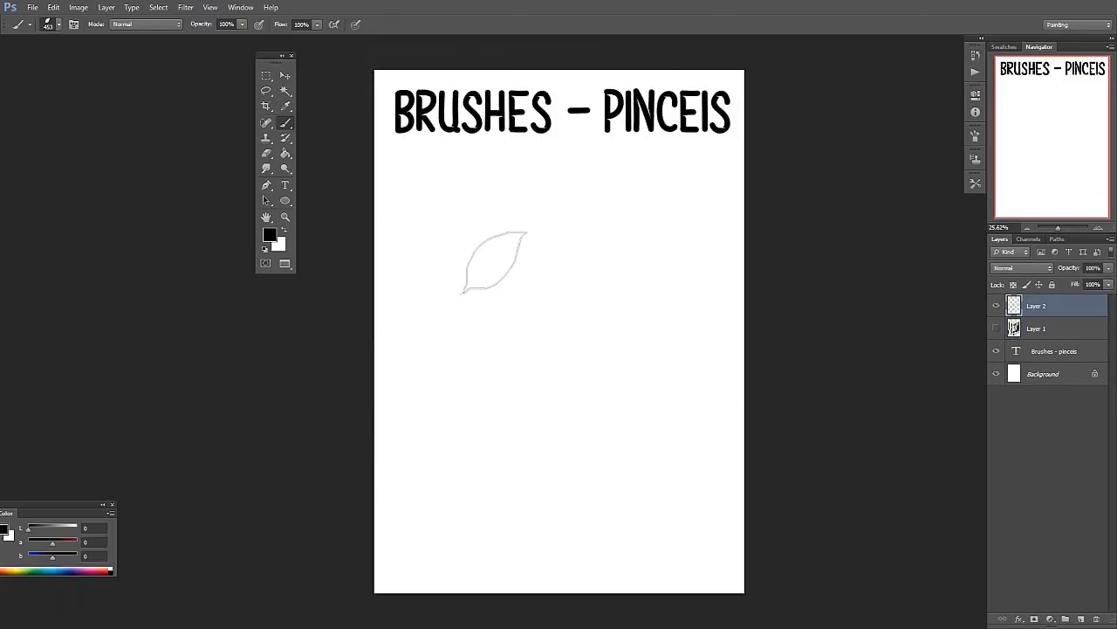
pyautogui.click(434, 210)
pyautogui.click(431, 275)
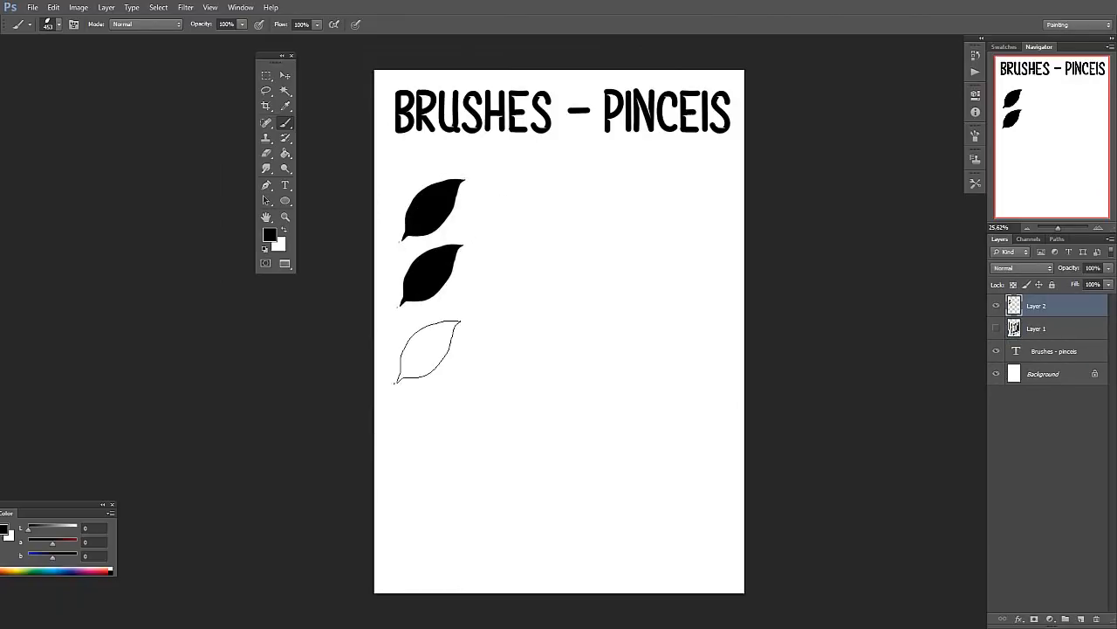
pyautogui.click(426, 347)
pyautogui.click(420, 425)
pyautogui.click(419, 494)
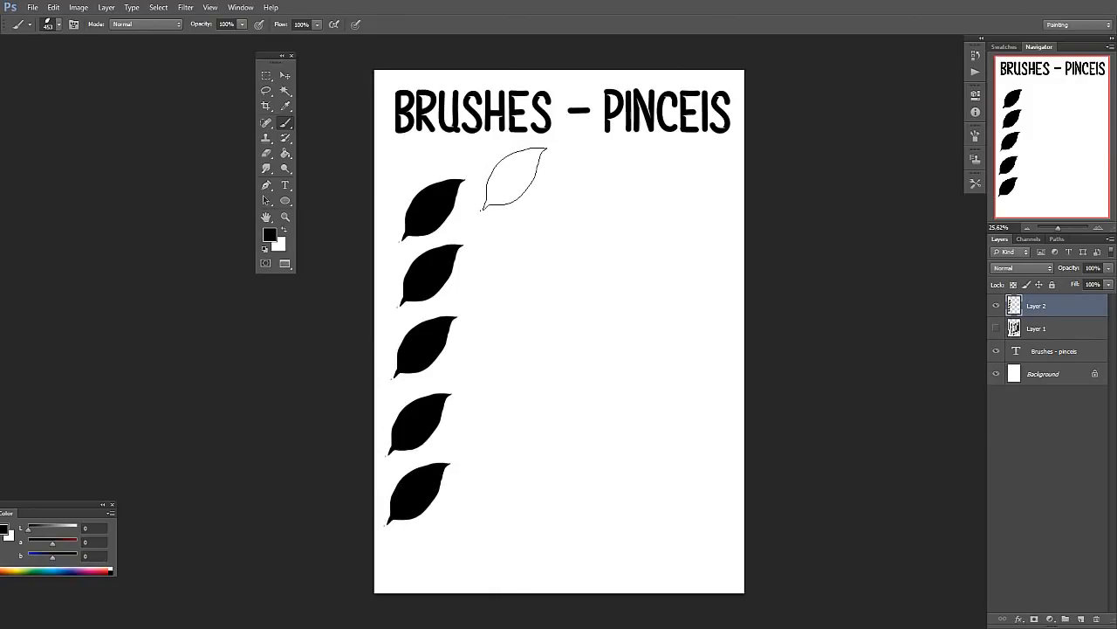
pyautogui.moveTo(510, 172); pyautogui.dragTo(509, 524)
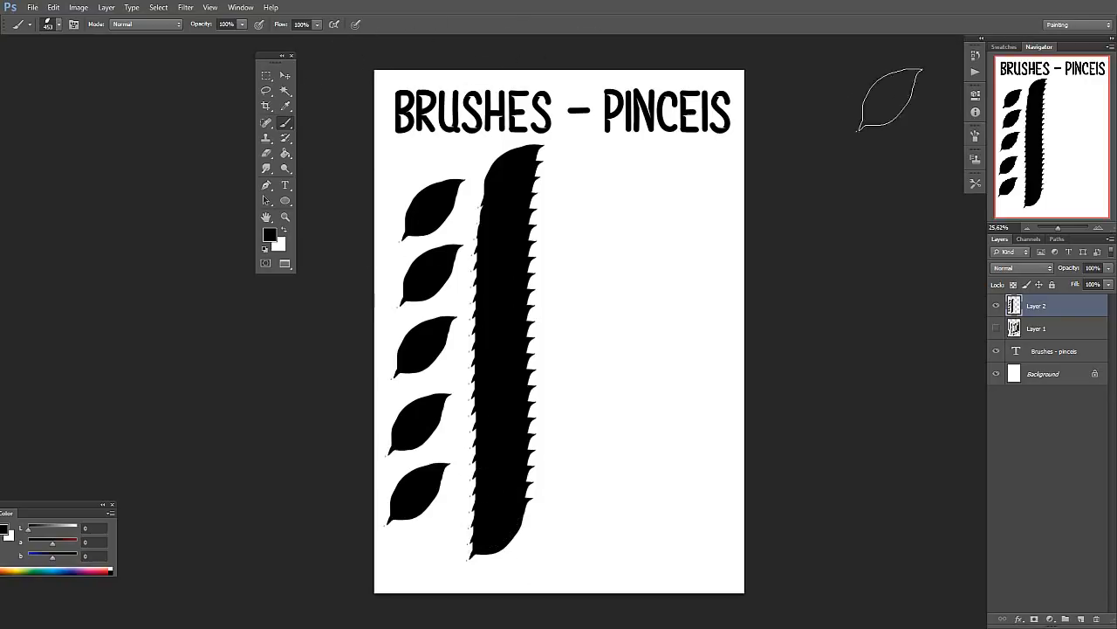
# Enable Shape Dynamics for the leaf brush and set its minimum diameter to 40%.
pyautogui.click(975, 135)
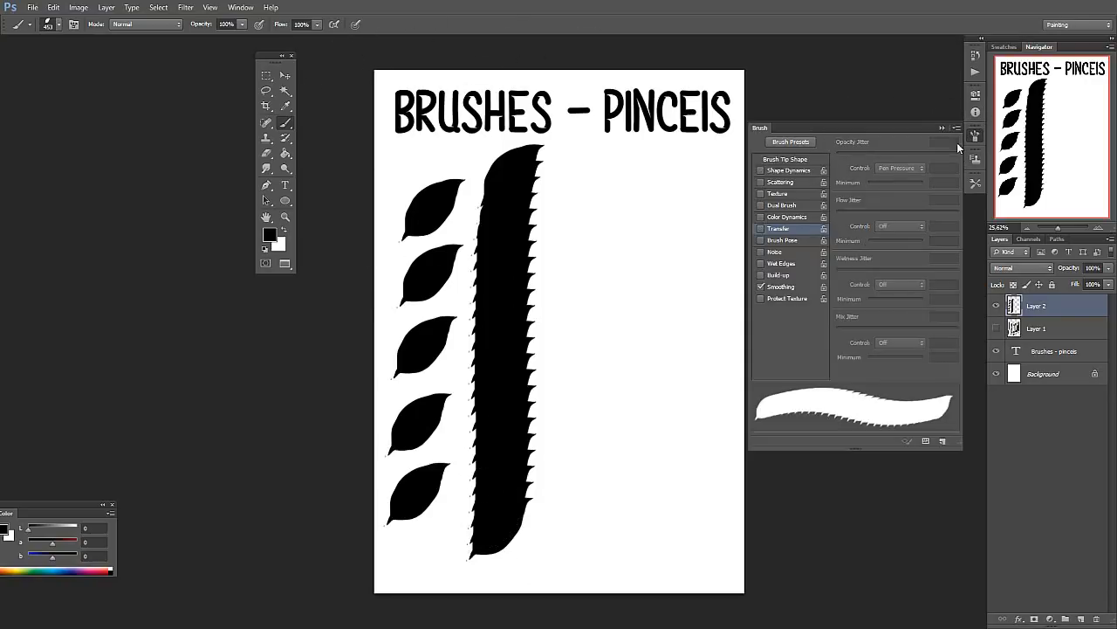
pyautogui.click(783, 171)
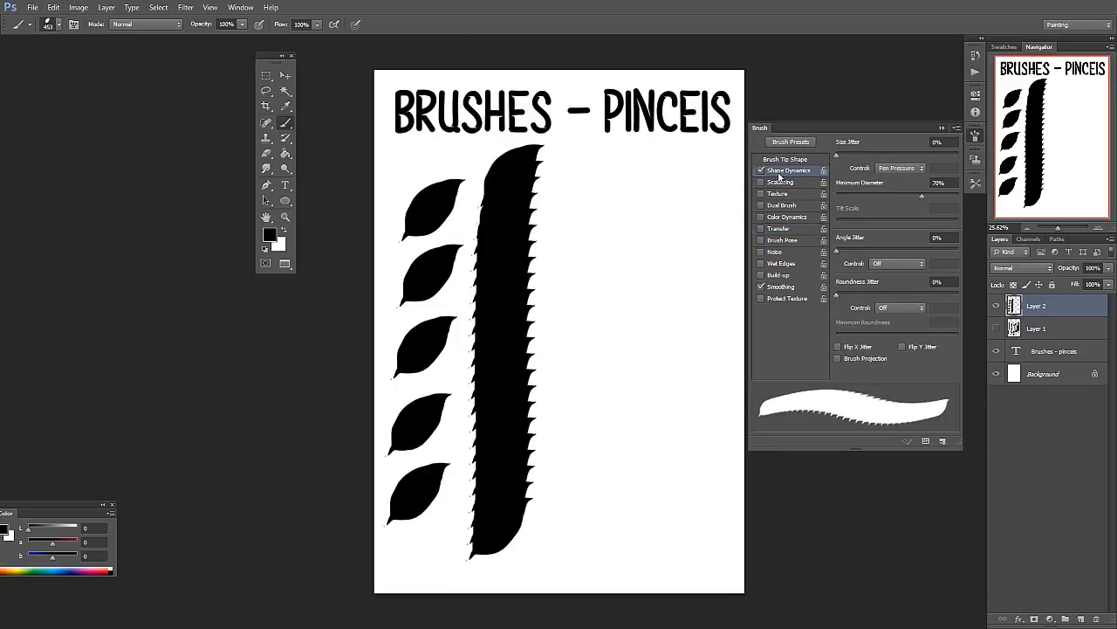
pyautogui.moveTo(916, 193); pyautogui.dragTo(884, 198)
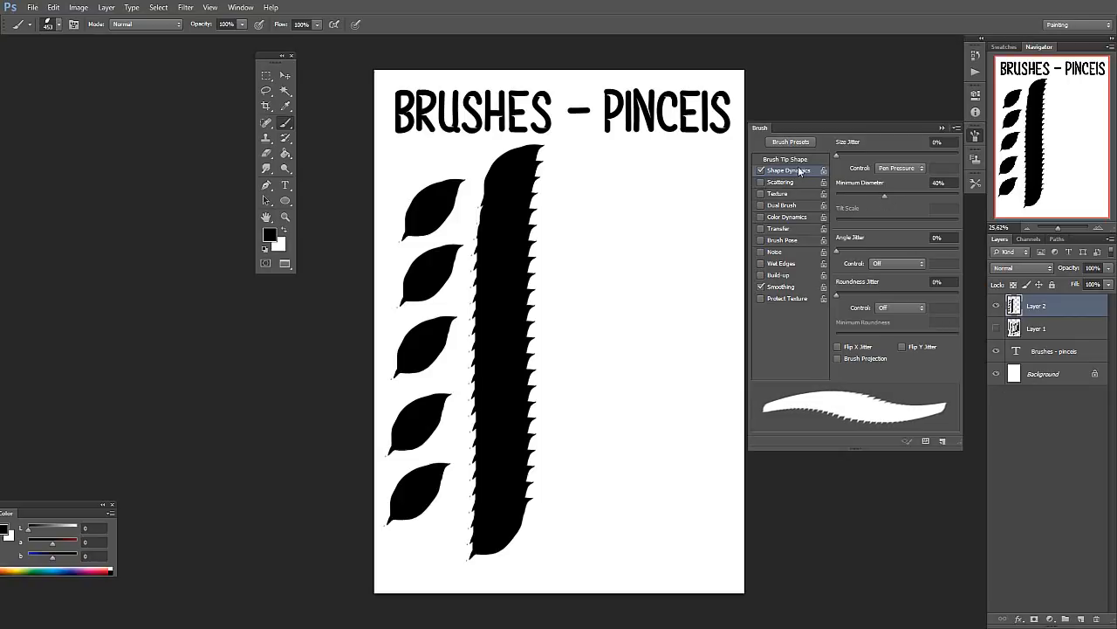
# Set the leaf brush's spacing to 96% and enable Scattering.
pyautogui.click(776, 161)
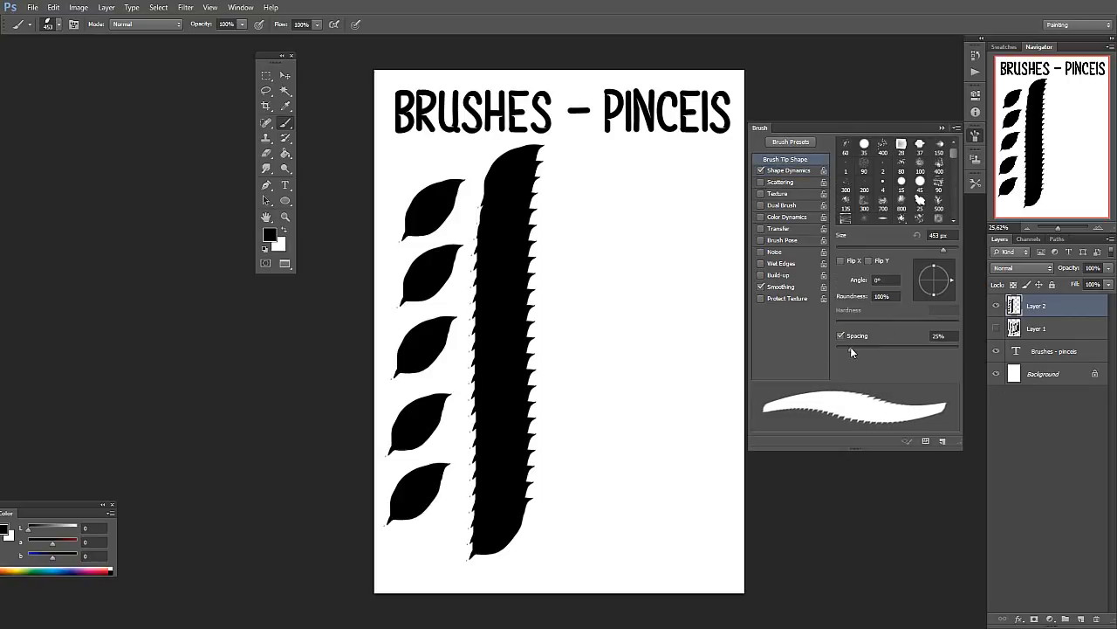
pyautogui.moveTo(850, 347); pyautogui.dragTo(894, 346)
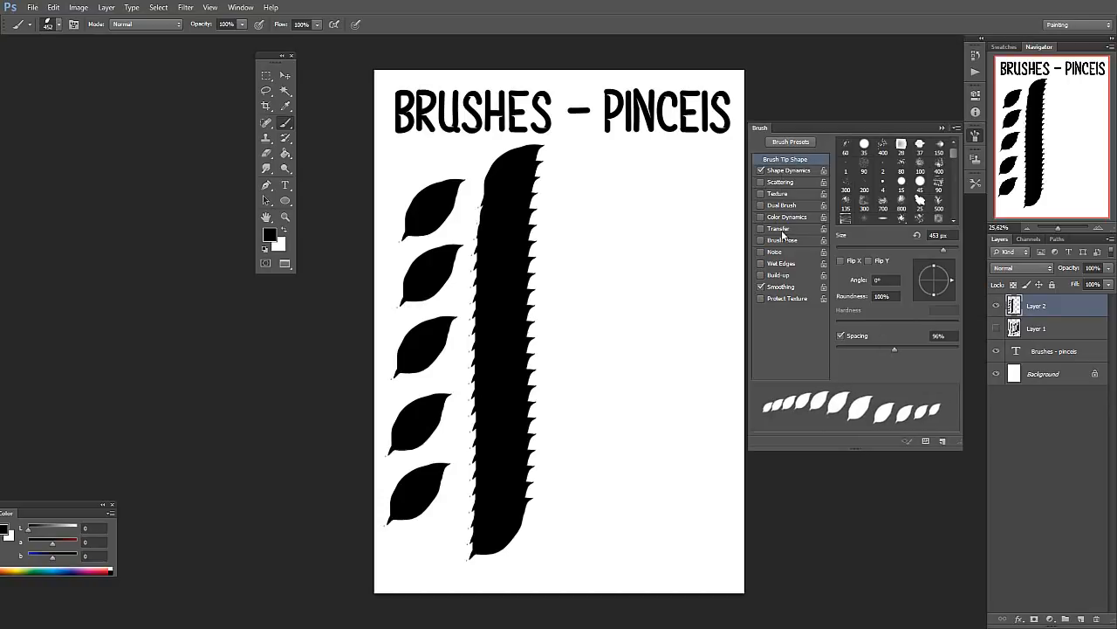
pyautogui.click(764, 182)
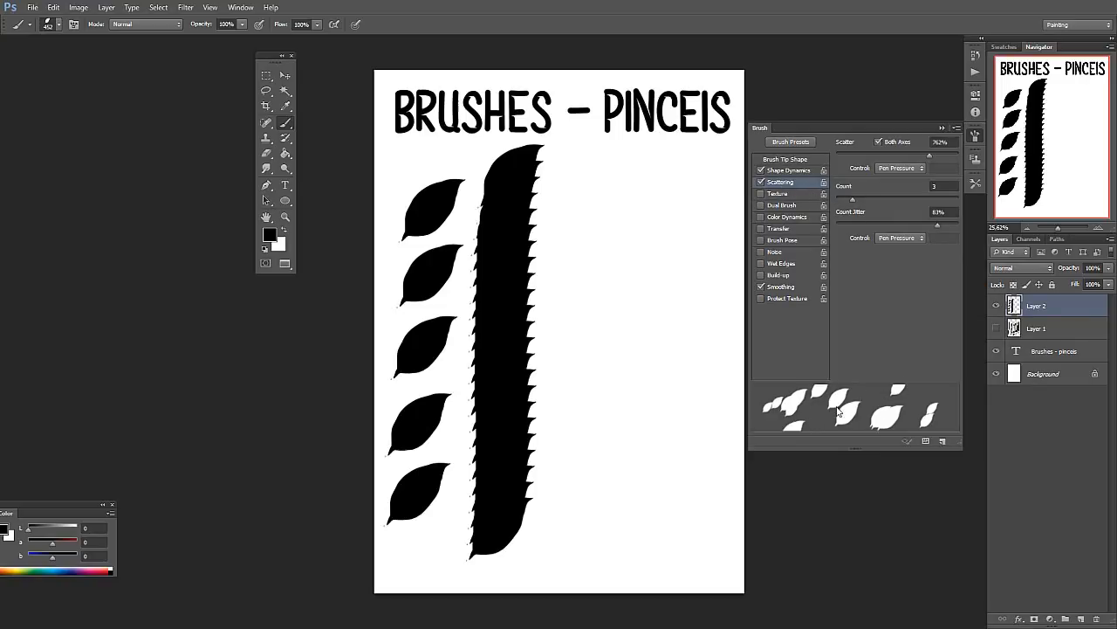
# Compare the leaf brush with and without Scattering, then raise the scatter count to 5.
pyautogui.click(762, 182)
pyautogui.click(762, 182)
pyautogui.moveTo(853, 200)
pyautogui.mouseDown()
pyautogui.moveTo(917, 202)
pyautogui.moveTo(844, 206)
pyautogui.moveTo(866, 203)
pyautogui.mouseUp()
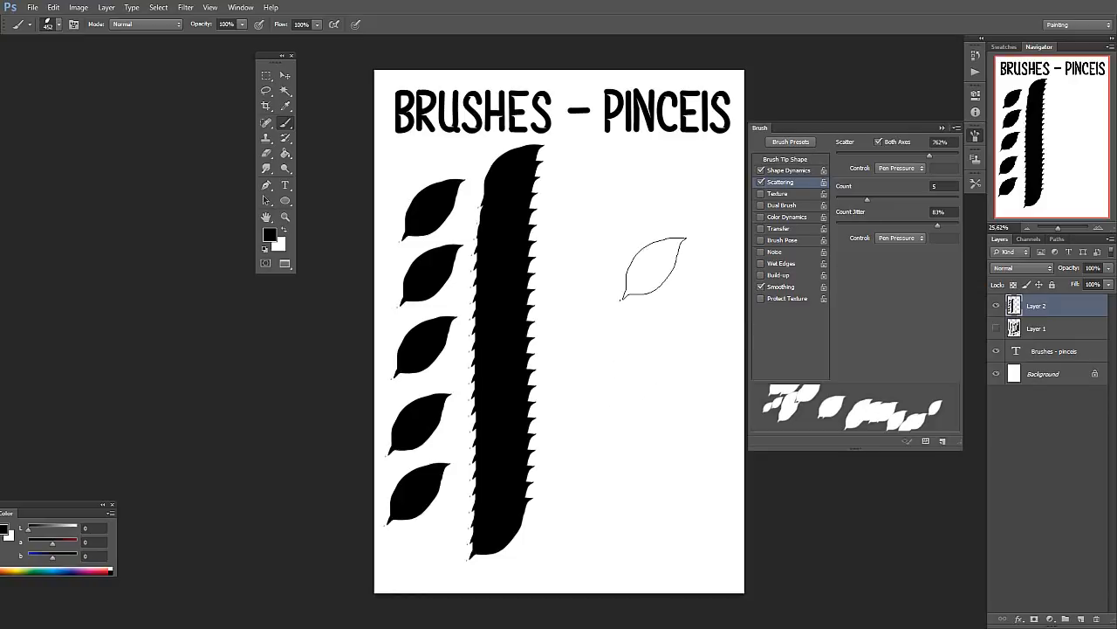
# Reduce the leaf brush to 77 px and paint a vertical scattered leaf stroke beside the solid leaf column, redoing the first attempt.
pyautogui.rightClick(647, 272)
pyautogui.click(712, 280)
pyautogui.moveTo(586, 162)
pyautogui.mouseDown()
pyautogui.moveTo(594, 390)
pyautogui.moveTo(577, 524)
pyautogui.mouseUp()
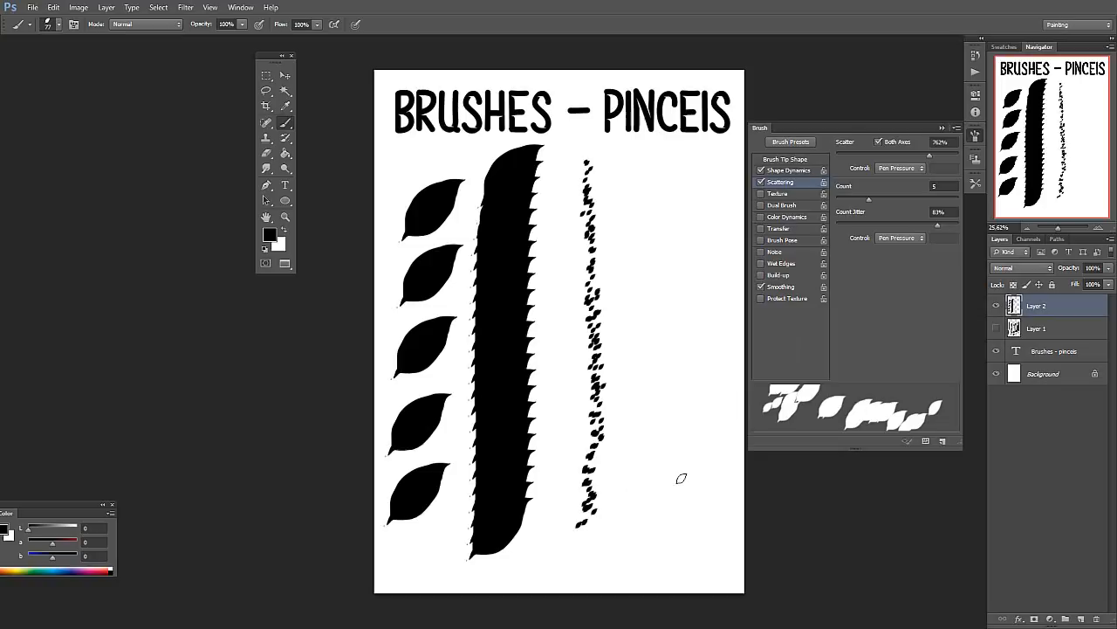
pyautogui.hotkey('ctrl', 'z')
pyautogui.moveTo(576, 147); pyautogui.dragTo(589, 524)
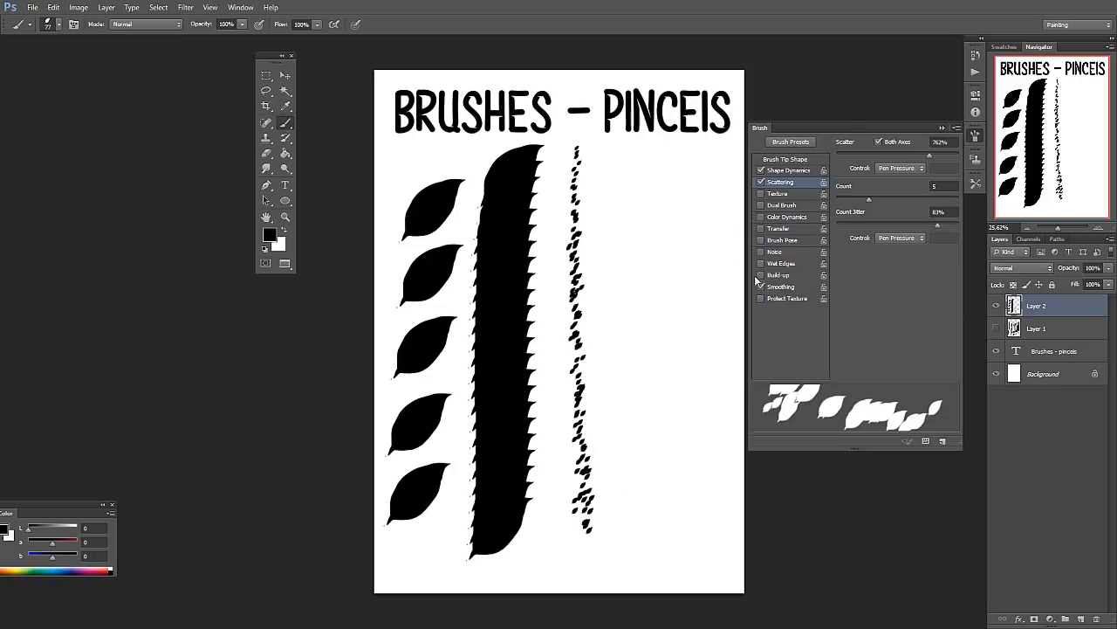
# Set the leaf brush's angle jitter to 67% with Pen Pressure control and paint another vertical leaf stroke beside the scattered one.
pyautogui.click(800, 170)
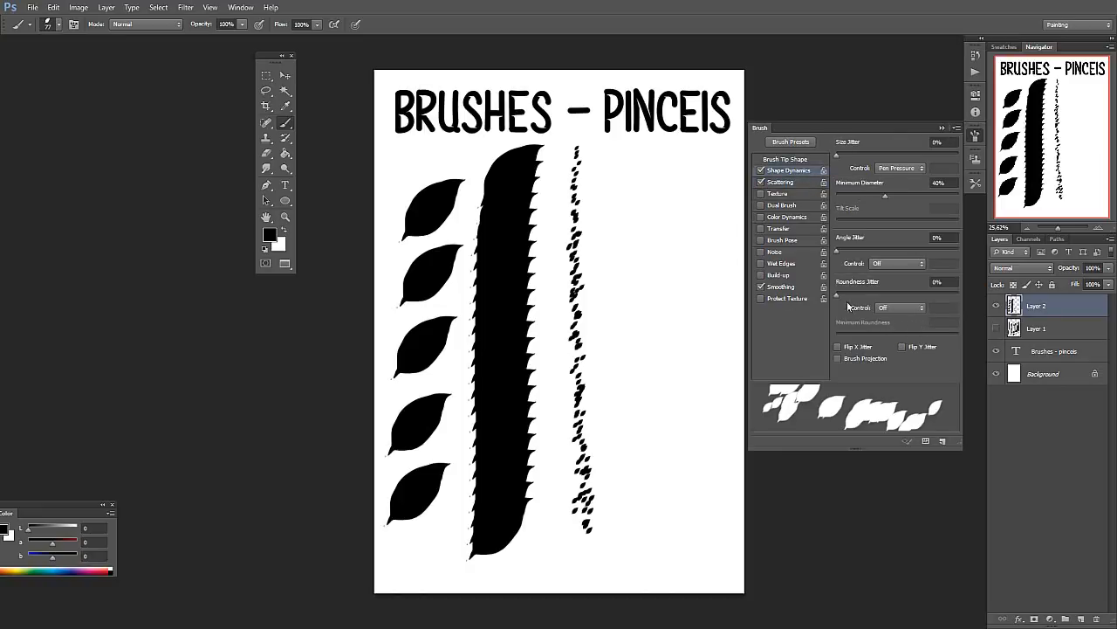
pyautogui.click(885, 262)
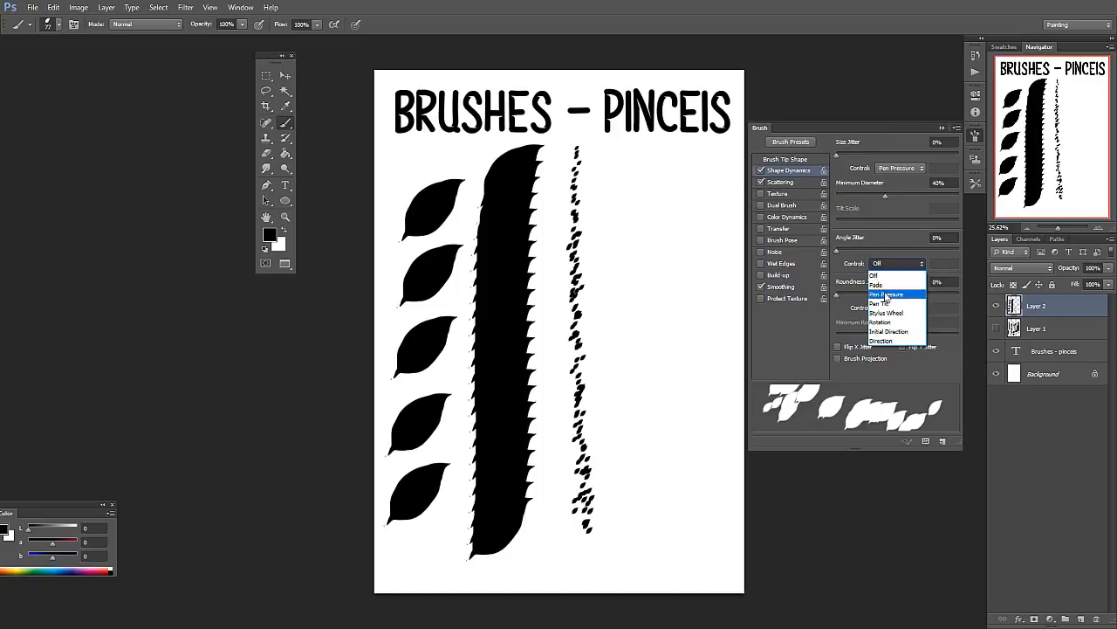
pyautogui.click(886, 294)
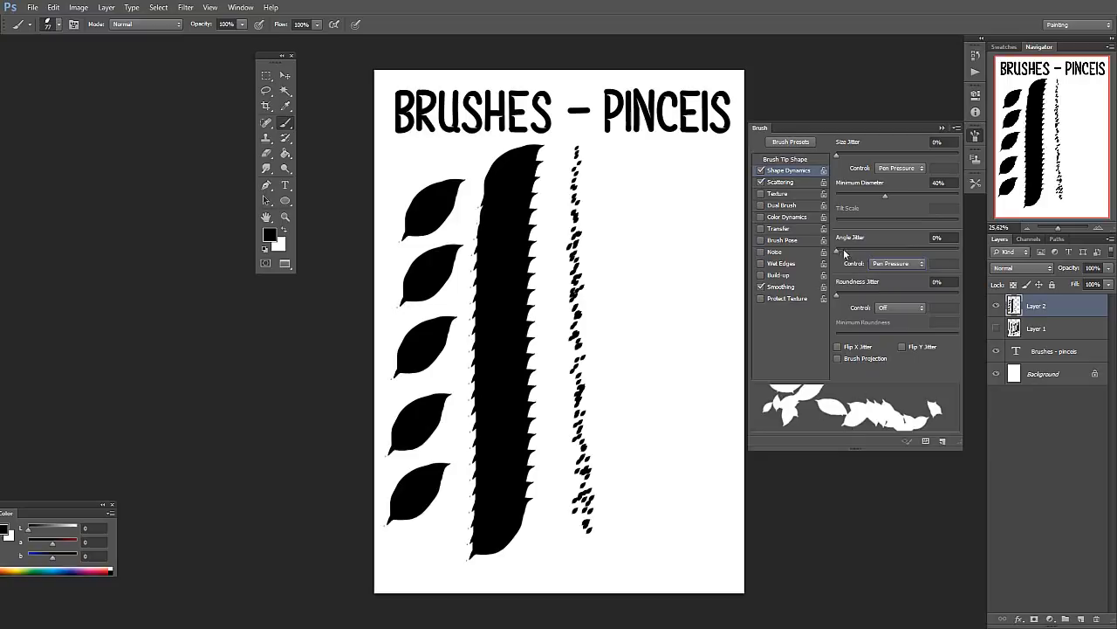
pyautogui.moveTo(843, 248)
pyautogui.mouseDown()
pyautogui.moveTo(944, 247)
pyautogui.moveTo(838, 250)
pyautogui.moveTo(936, 251)
pyautogui.moveTo(903, 253)
pyautogui.moveTo(919, 248)
pyautogui.mouseUp()
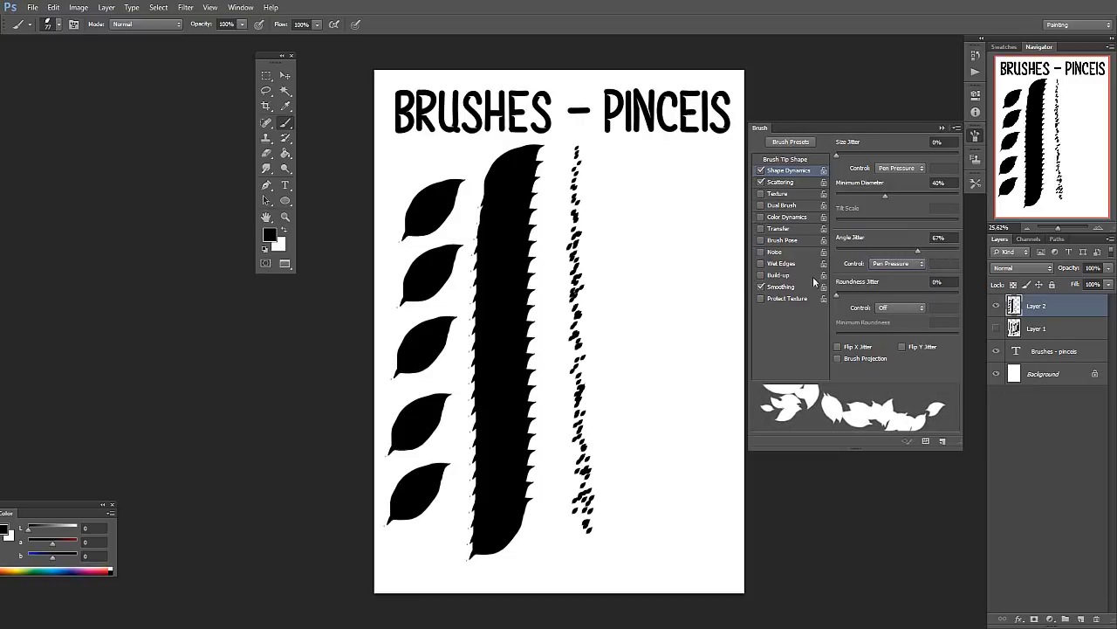
pyautogui.moveTo(627, 153); pyautogui.dragTo(627, 523)
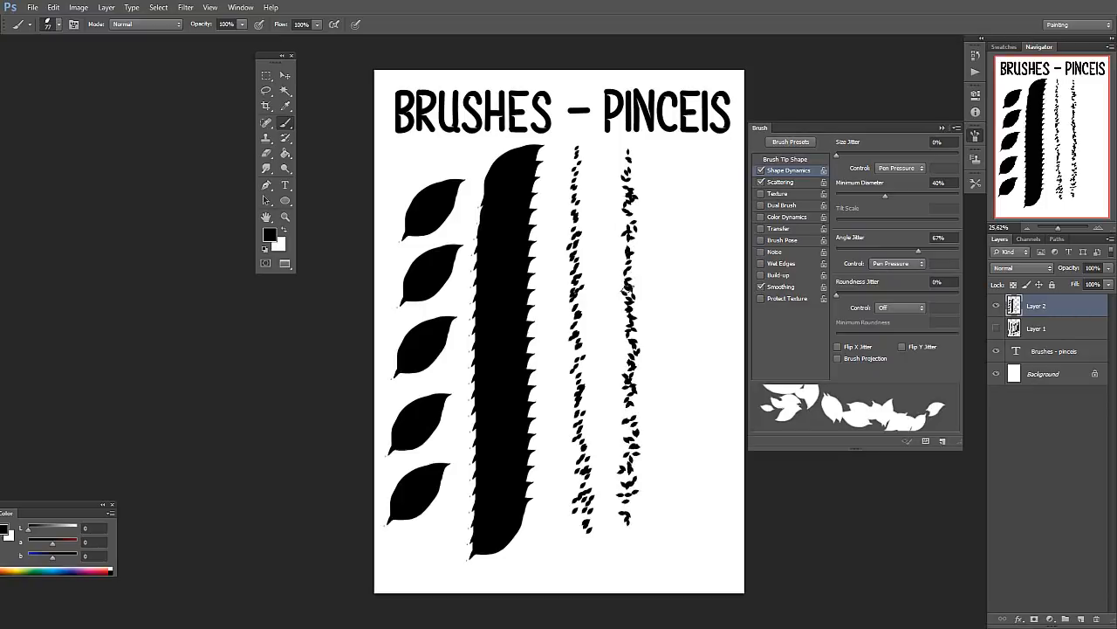
pyautogui.moveTo(627, 155); pyautogui.dragTo(623, 546)
# Tighten the leaf brush's spacing and set its scattering count to 8 with 71% count jitter.
pyautogui.click(790, 159)
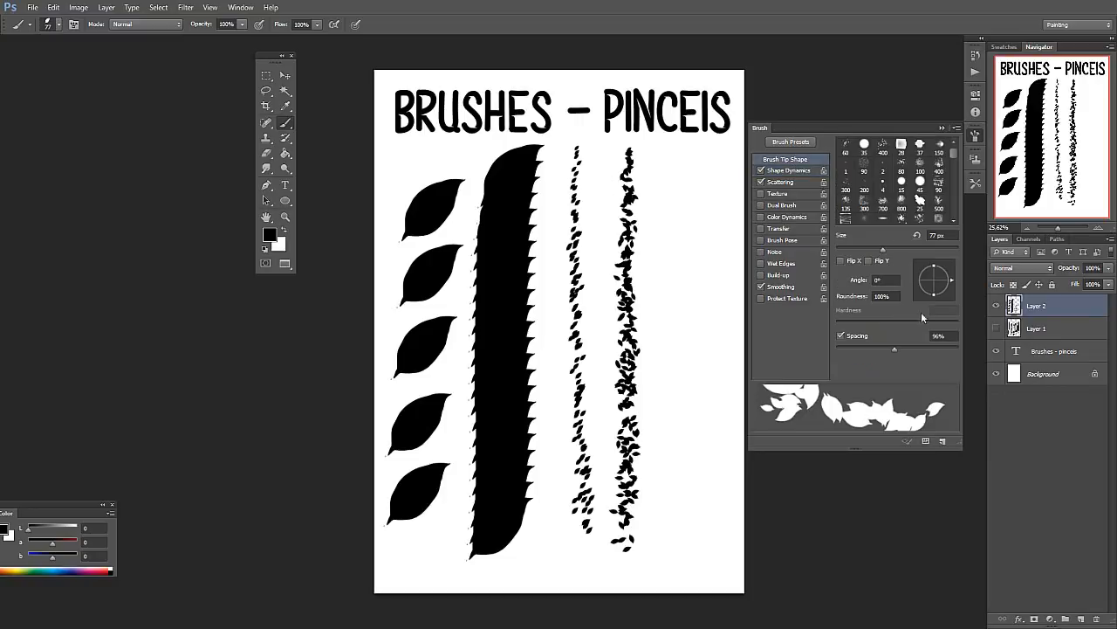
pyautogui.moveTo(890, 346); pyautogui.dragTo(860, 349)
pyautogui.click(790, 170)
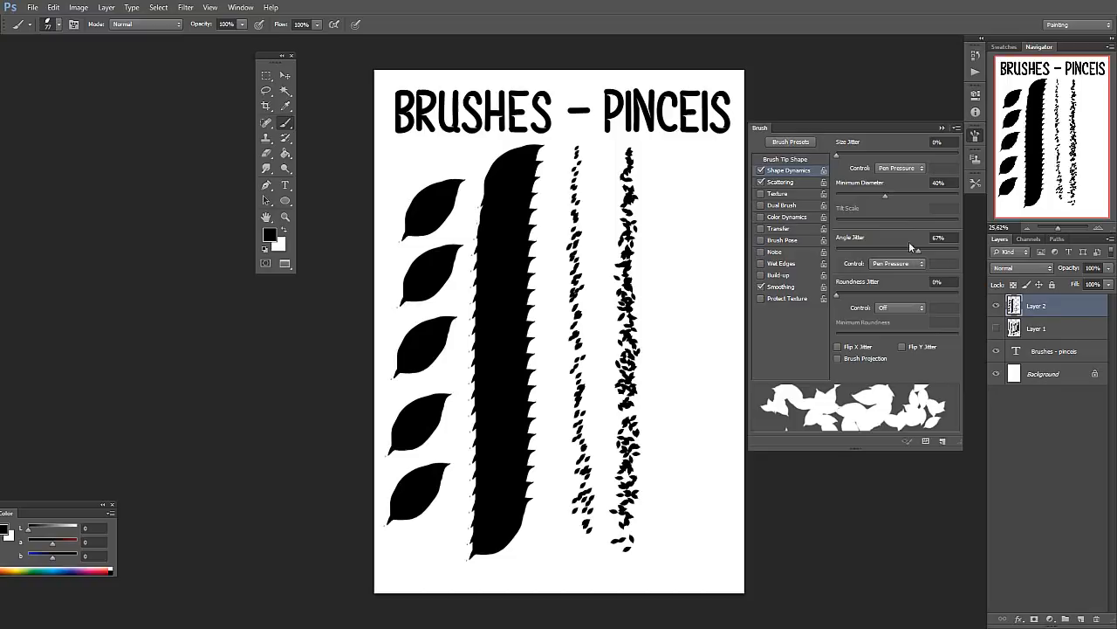
pyautogui.click(803, 183)
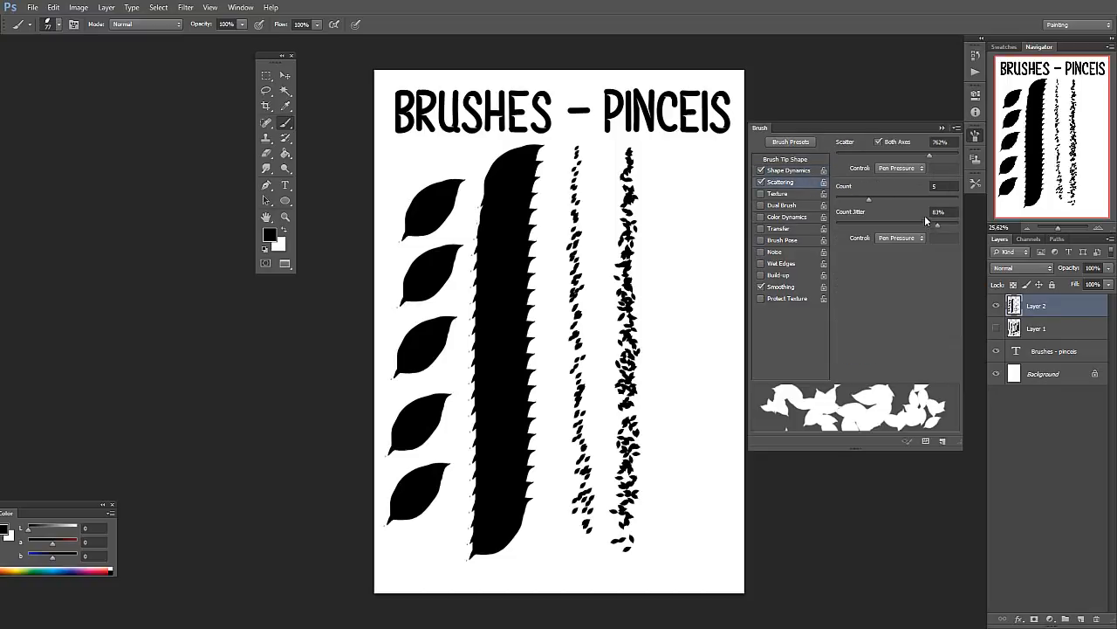
pyautogui.moveTo(934, 222); pyautogui.dragTo(924, 225)
pyautogui.moveTo(869, 199); pyautogui.dragTo(890, 204)
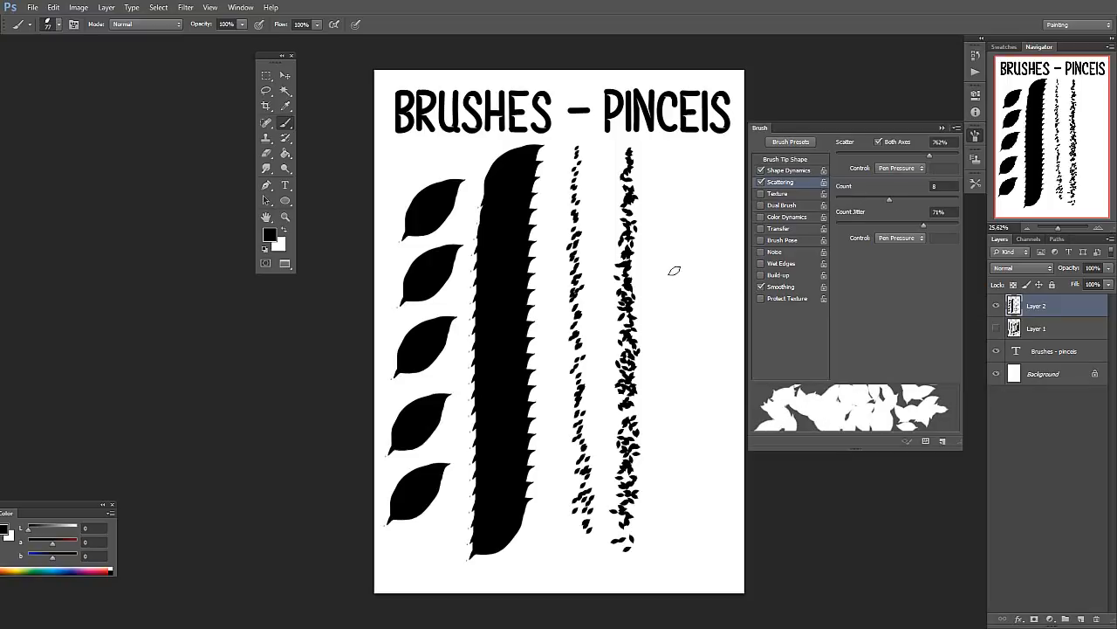
# Paint a dense vertical column of scattered leaves near the page's right edge, building it up with overlapping strokes.
pyautogui.moveTo(674, 270); pyautogui.dragTo(676, 482)
pyautogui.hotkey('ctrl', 'z')
pyautogui.moveTo(676, 171)
pyautogui.mouseDown()
pyautogui.moveTo(678, 539)
pyautogui.moveTo(694, 320)
pyautogui.moveTo(681, 188)
pyautogui.moveTo(661, 406)
pyautogui.moveTo(668, 272)
pyautogui.moveTo(670, 395)
pyautogui.mouseUp()
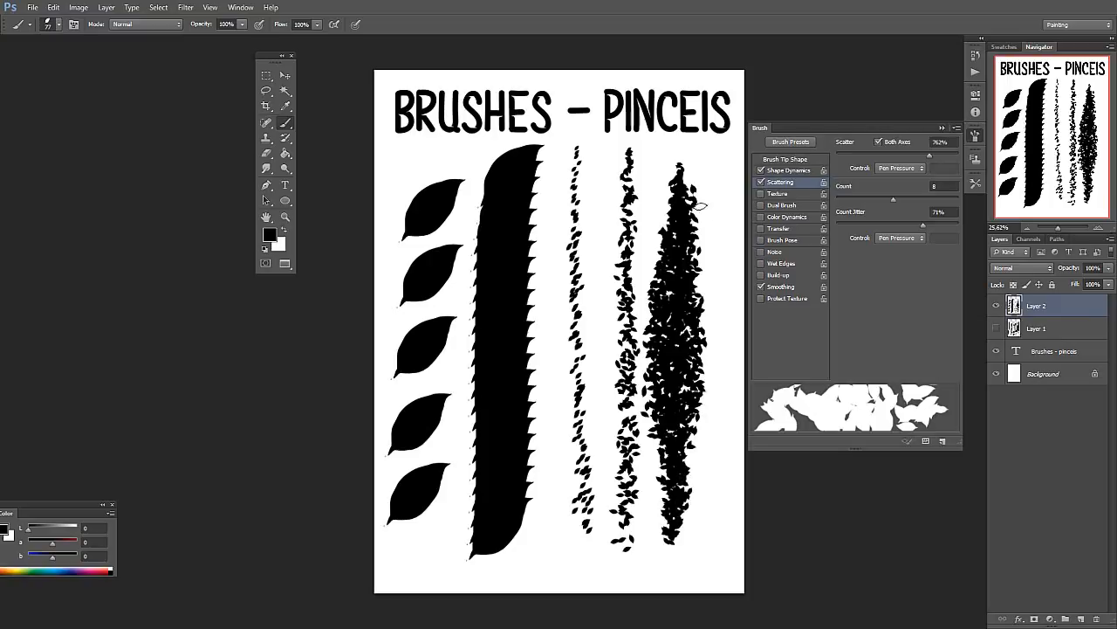
pyautogui.moveTo(677, 175); pyautogui.dragTo(661, 305)
pyautogui.moveTo(677, 170)
pyautogui.mouseDown()
pyautogui.moveTo(665, 229)
pyautogui.moveTo(681, 173)
pyautogui.moveTo(689, 349)
pyautogui.moveTo(670, 525)
pyautogui.moveTo(659, 383)
pyautogui.moveTo(677, 309)
pyautogui.moveTo(687, 415)
pyautogui.moveTo(681, 434)
pyautogui.moveTo(667, 273)
pyautogui.moveTo(668, 374)
pyautogui.moveTo(674, 239)
pyautogui.moveTo(684, 406)
pyautogui.moveTo(673, 225)
pyautogui.moveTo(668, 443)
pyautogui.moveTo(679, 384)
pyautogui.moveTo(677, 461)
pyautogui.moveTo(689, 489)
pyautogui.mouseUp()
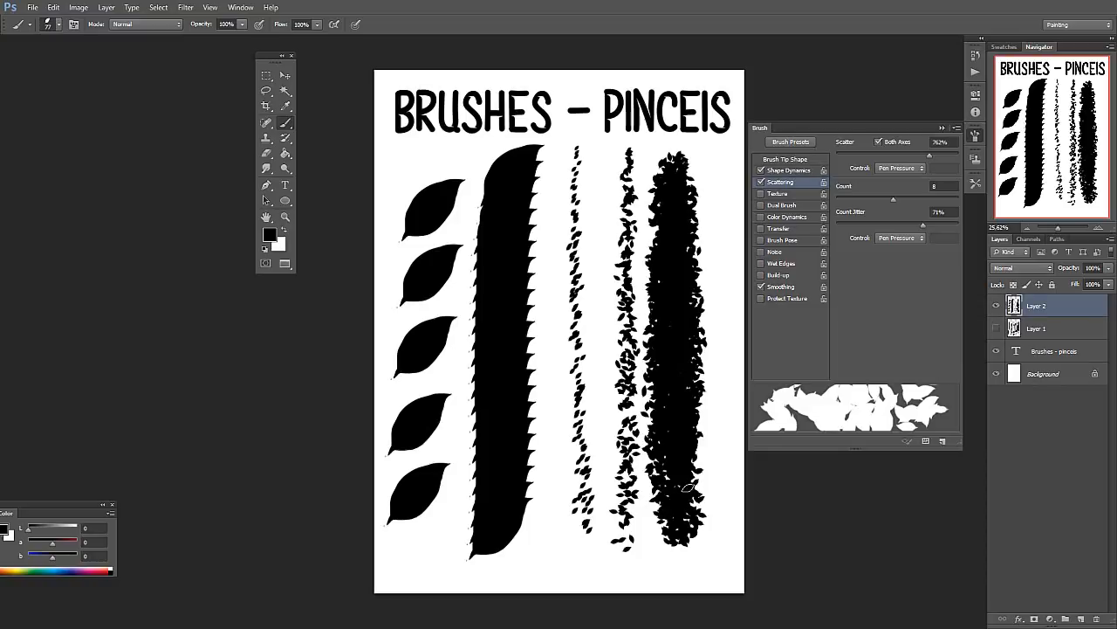
# Hide Layer 2 and add a new empty layer above it.
pyautogui.click(940, 127)
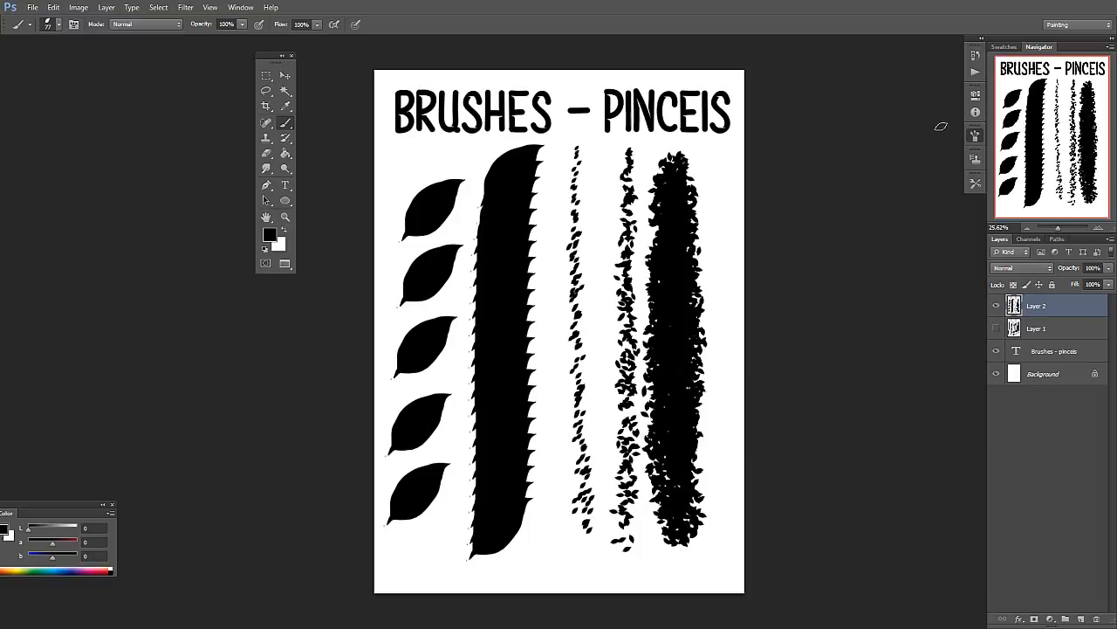
pyautogui.click(997, 306)
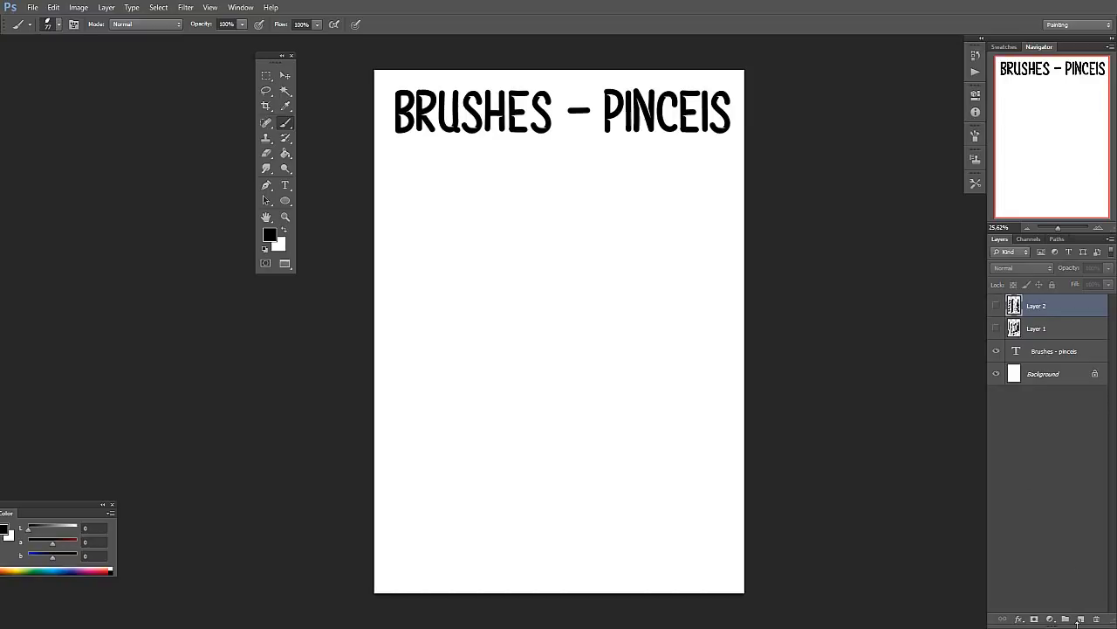
pyautogui.click(1080, 619)
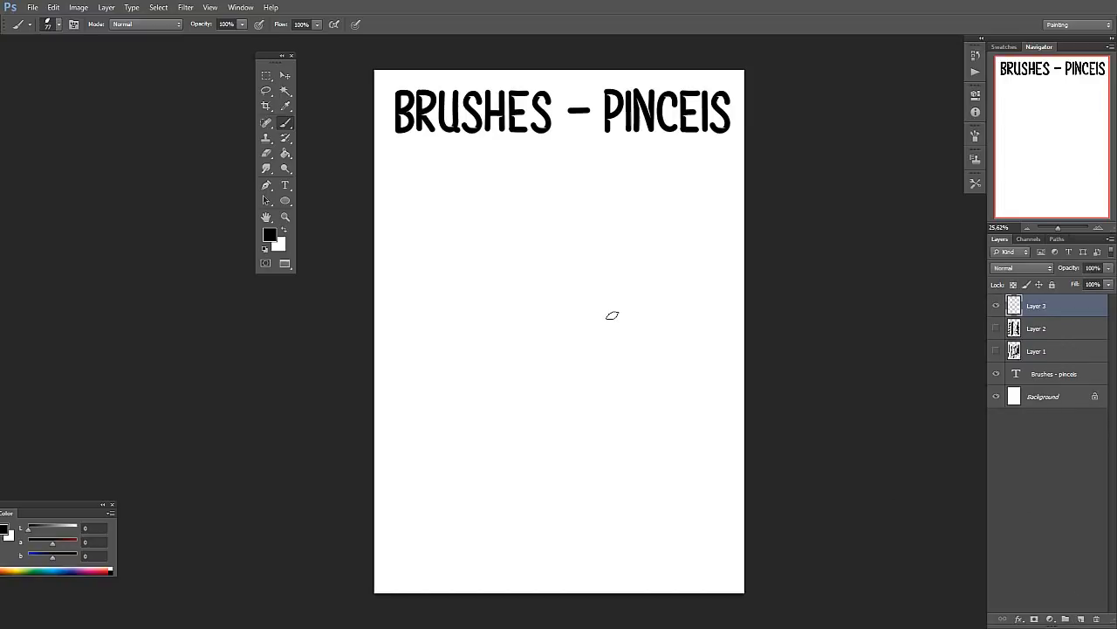
# Choose the 7 px oval brush preset with 89% hardness and enlarge it to 46 px.
pyautogui.rightClick(632, 293)
pyautogui.moveTo(772, 579); pyautogui.dragTo(769, 325)
pyautogui.click(723, 353)
pyautogui.click(825, 232)
pyautogui.rightClick(389, 192)
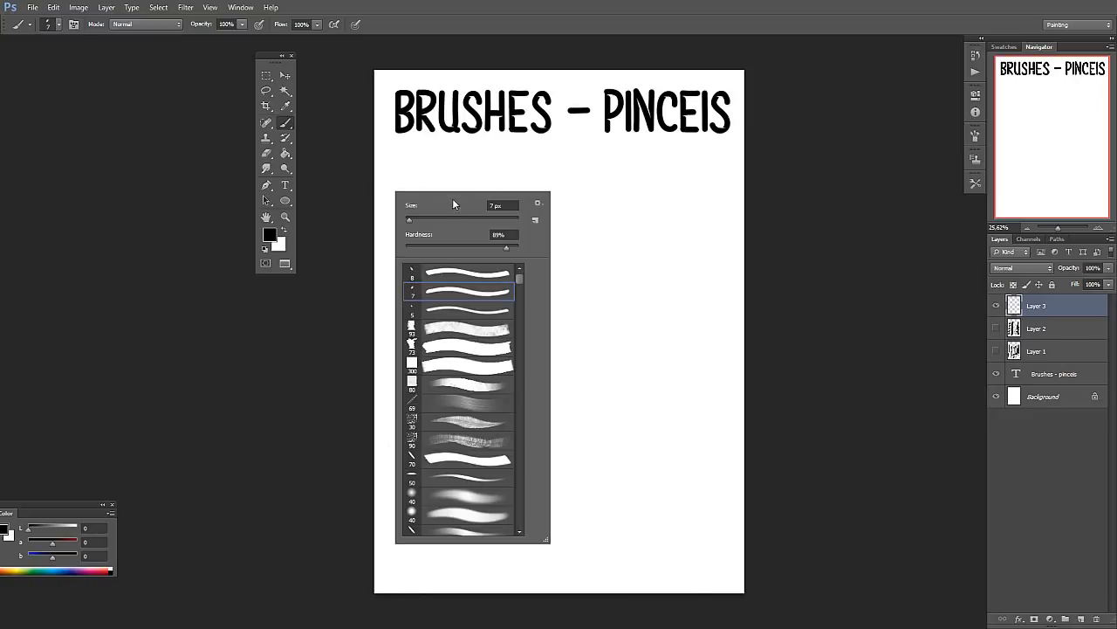
pyautogui.click(390, 34)
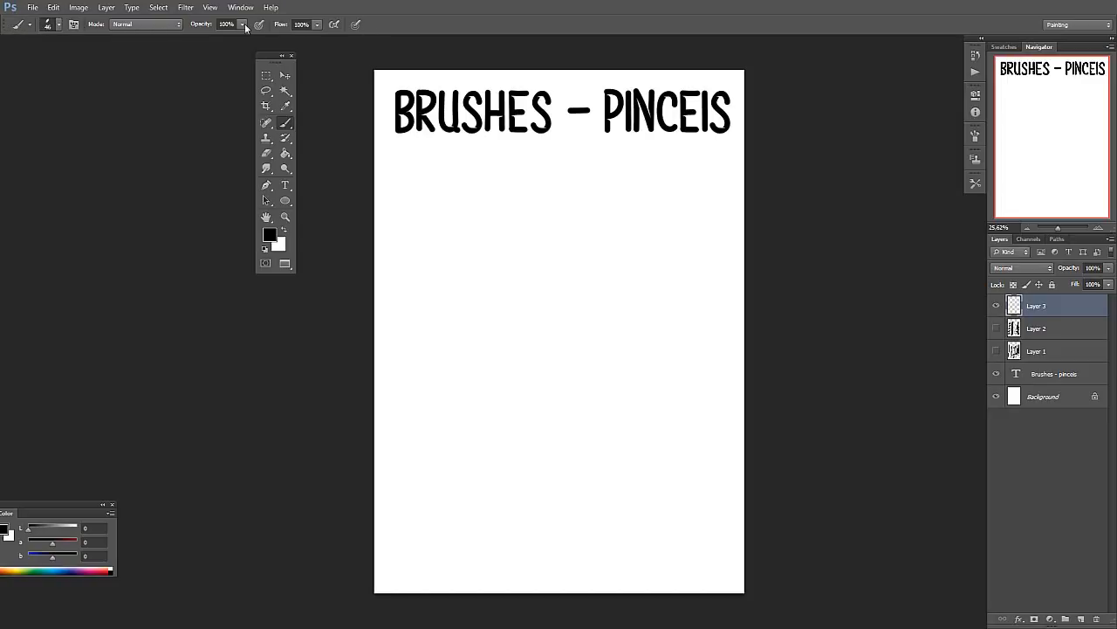
# Review the brush tool presets, the brush preset picker and the detailed brush settings.
pyautogui.click(29, 30)
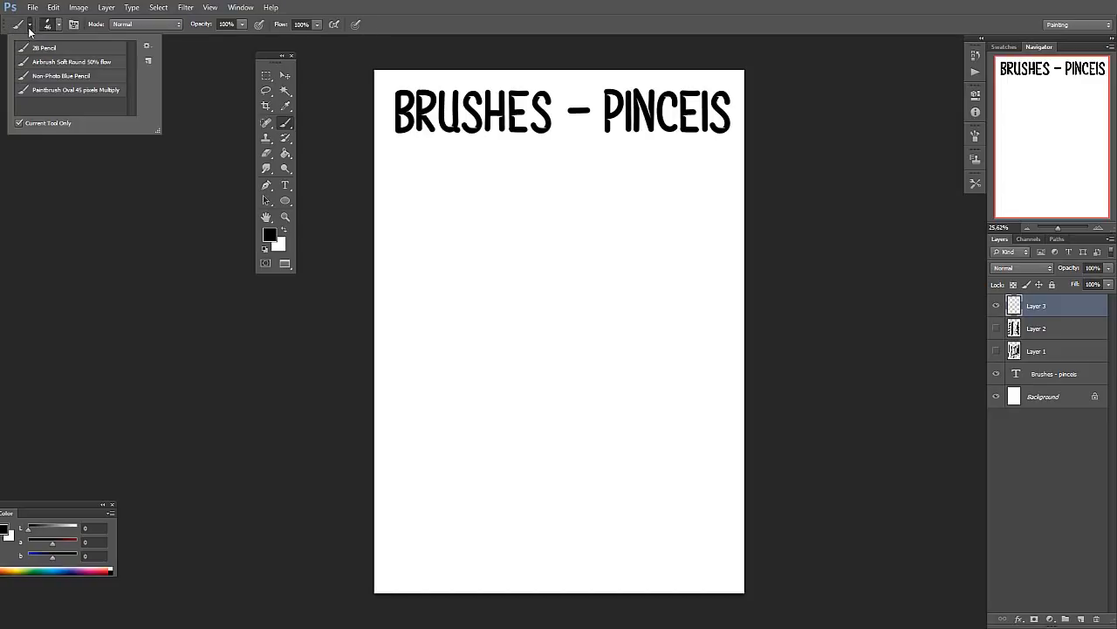
pyautogui.click(29, 29)
pyautogui.click(52, 26)
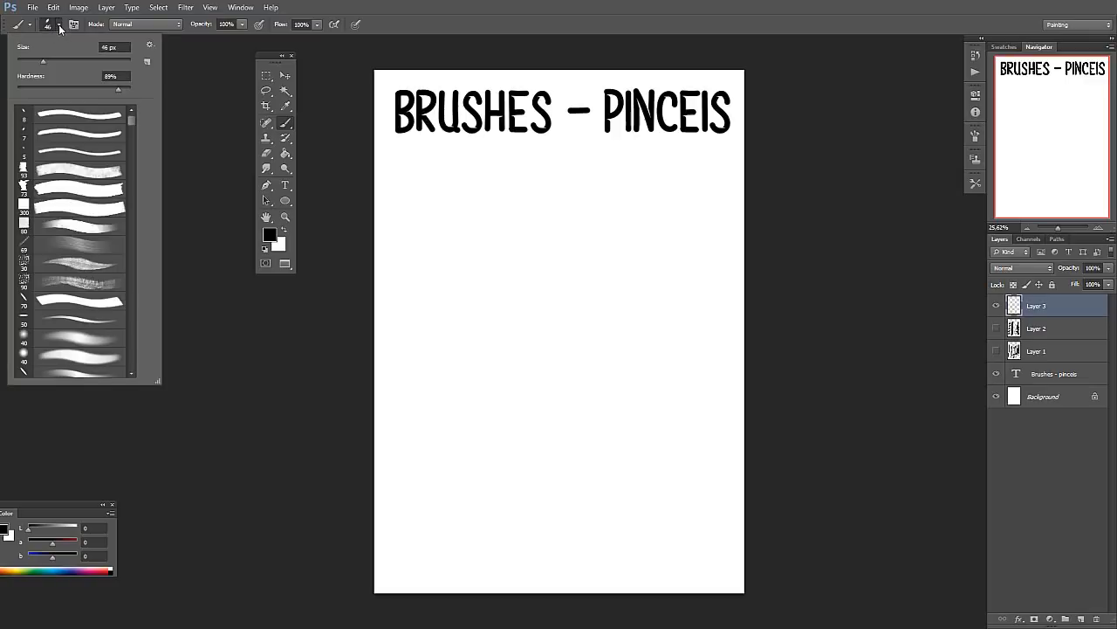
pyautogui.click(57, 27)
pyautogui.click(74, 26)
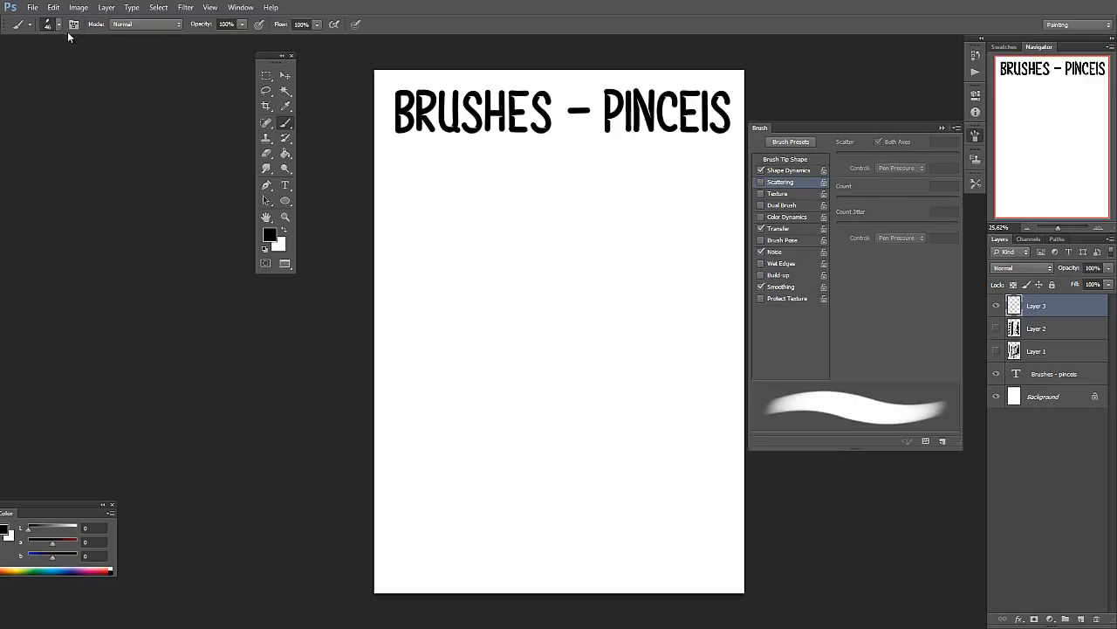
pyautogui.click(941, 127)
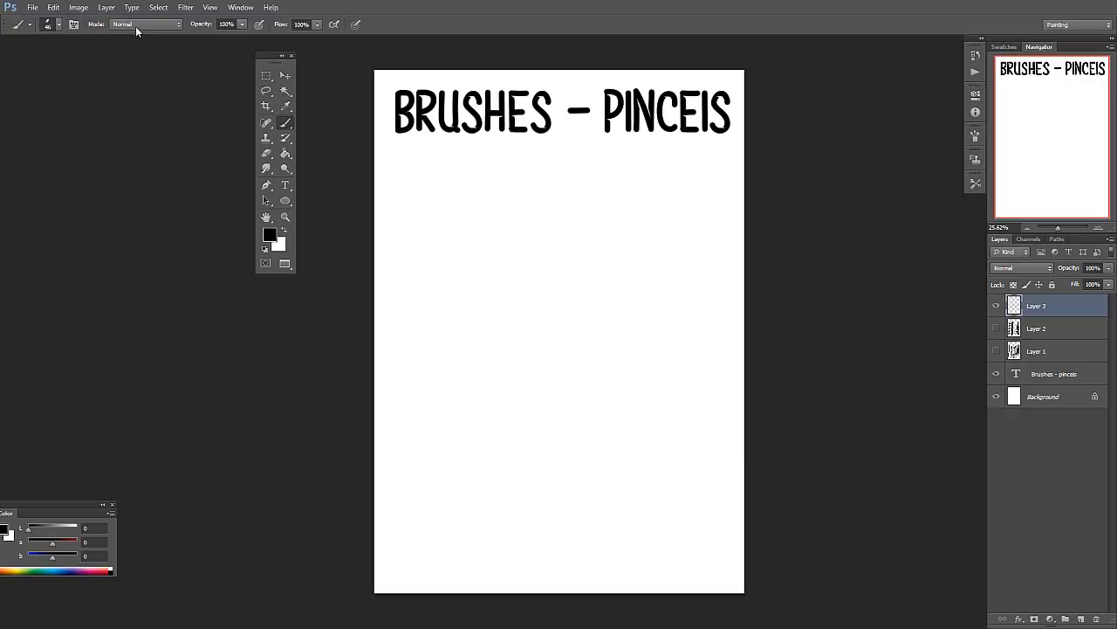
# Compare the brush's blending modes with the layer's blending modes, keeping both on Normal.
pyautogui.click(160, 26)
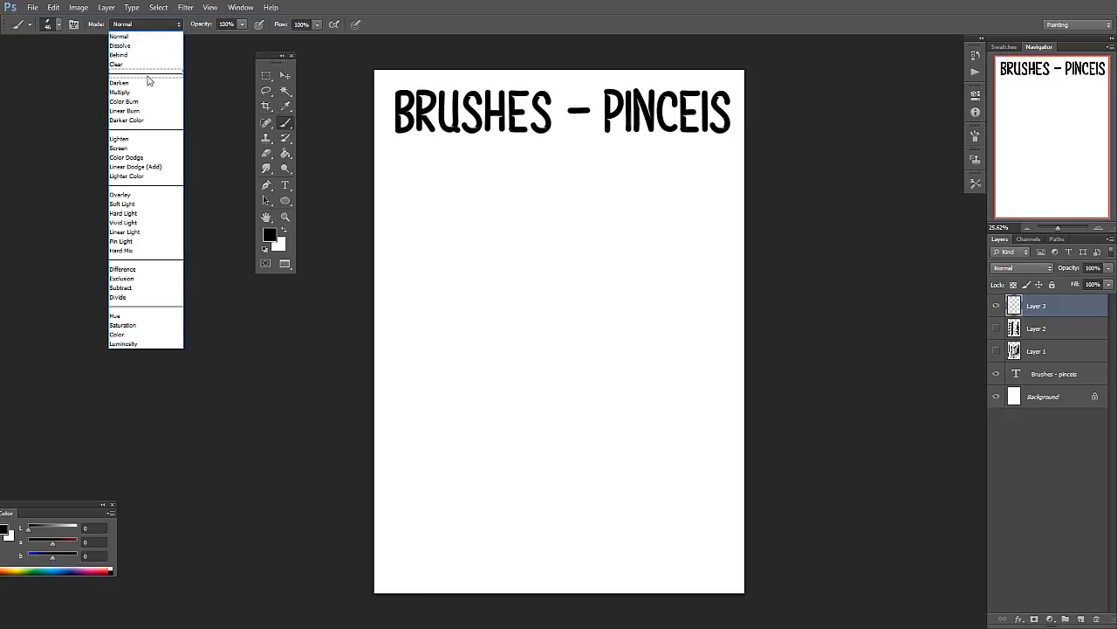
pyautogui.click(155, 27)
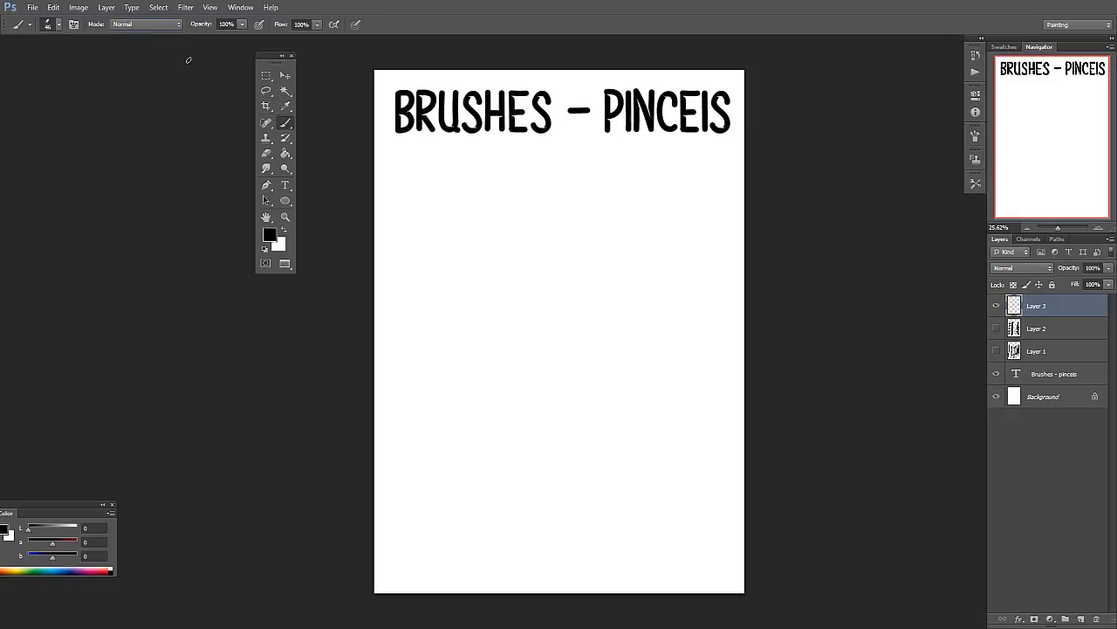
pyautogui.click(161, 25)
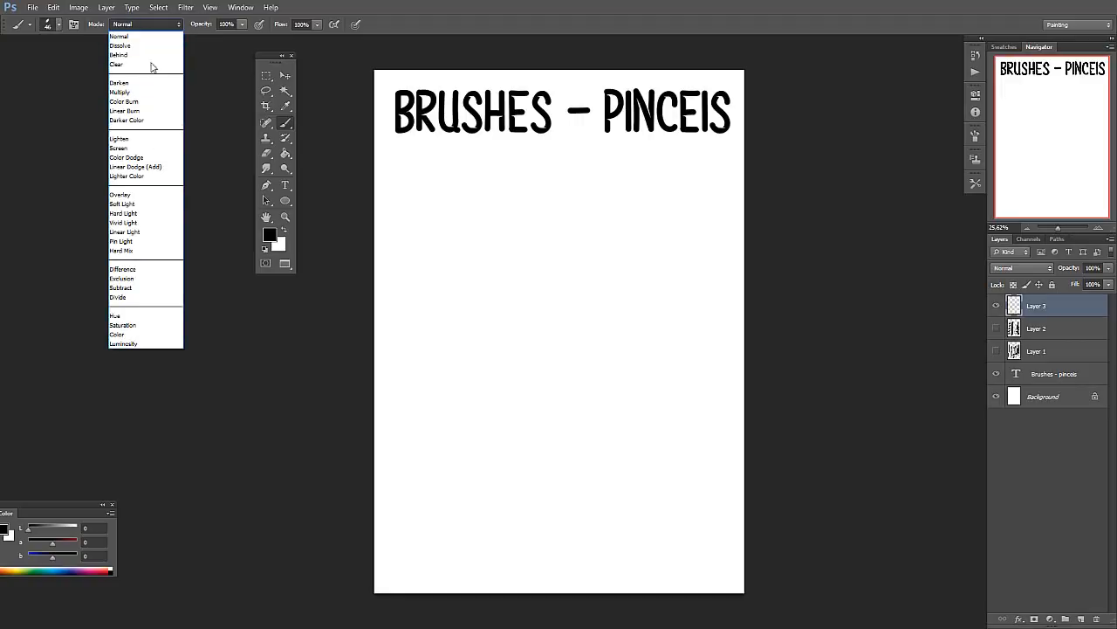
pyautogui.click(122, 35)
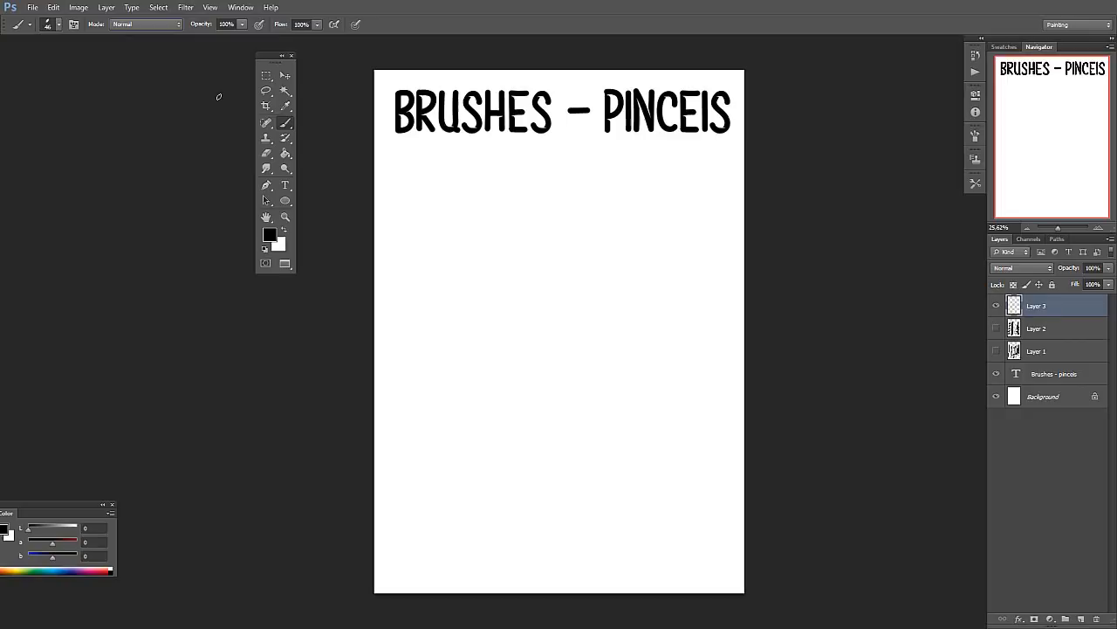
pyautogui.click(1020, 267)
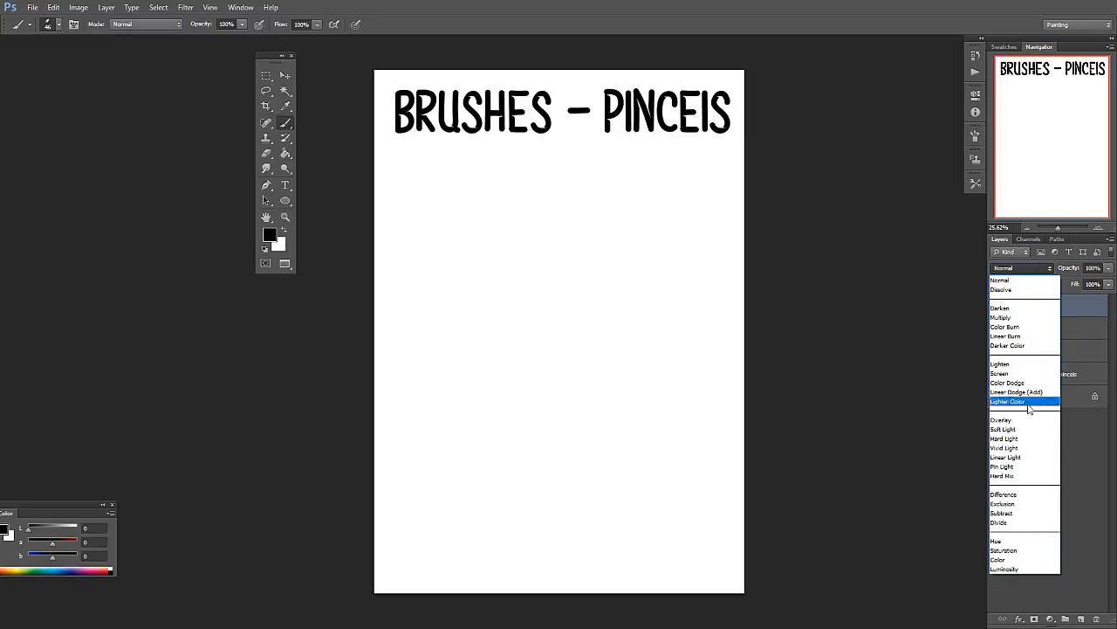
pyautogui.click(1000, 279)
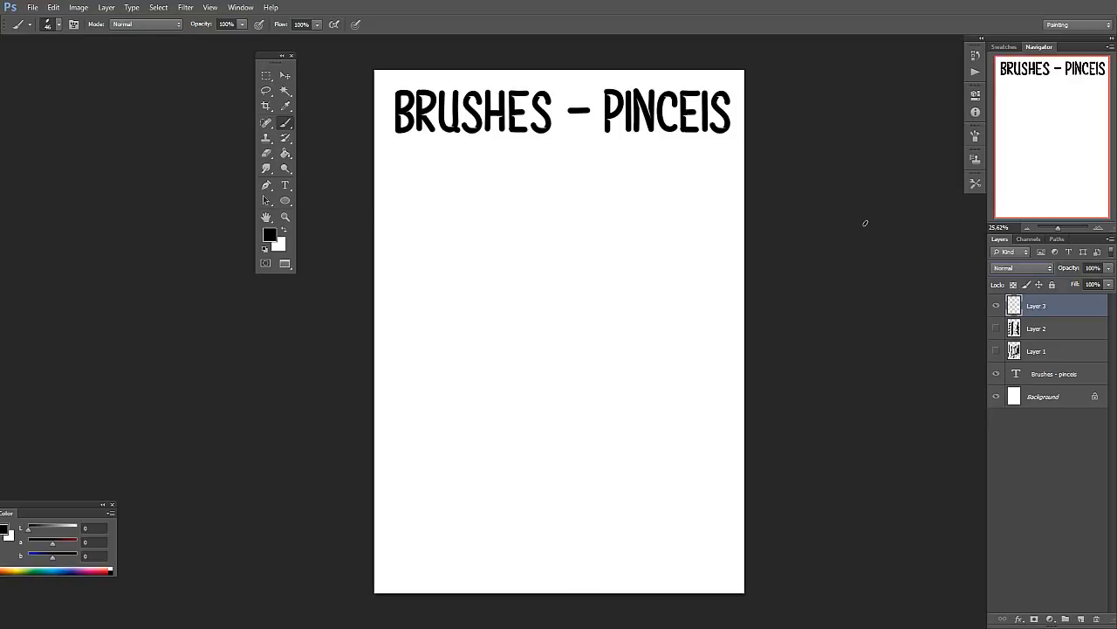
pyautogui.click(153, 25)
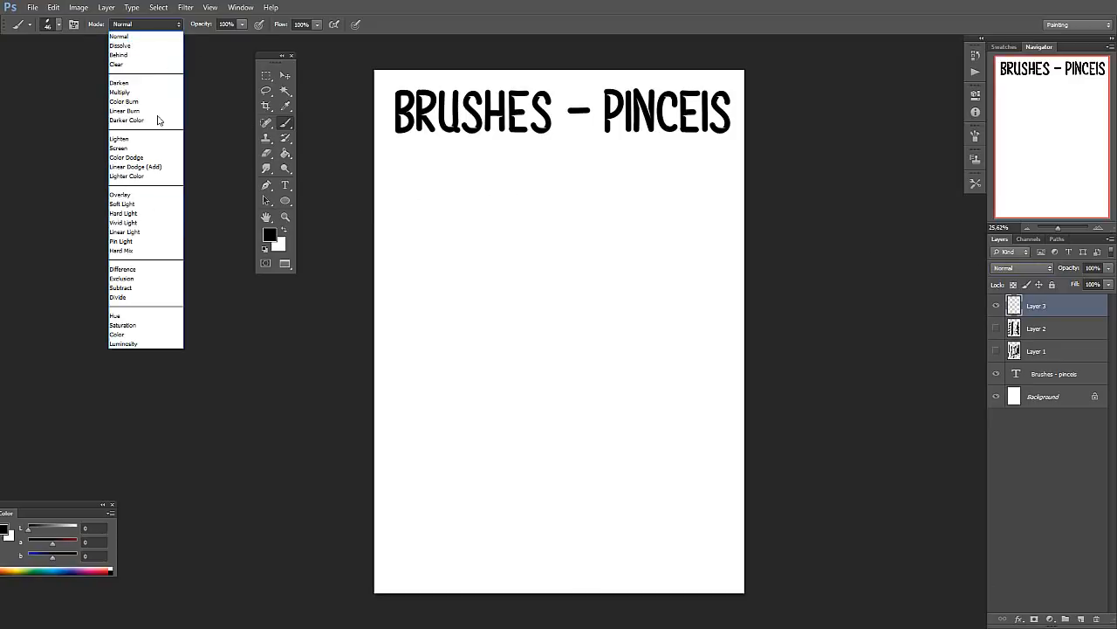
pyautogui.click(164, 37)
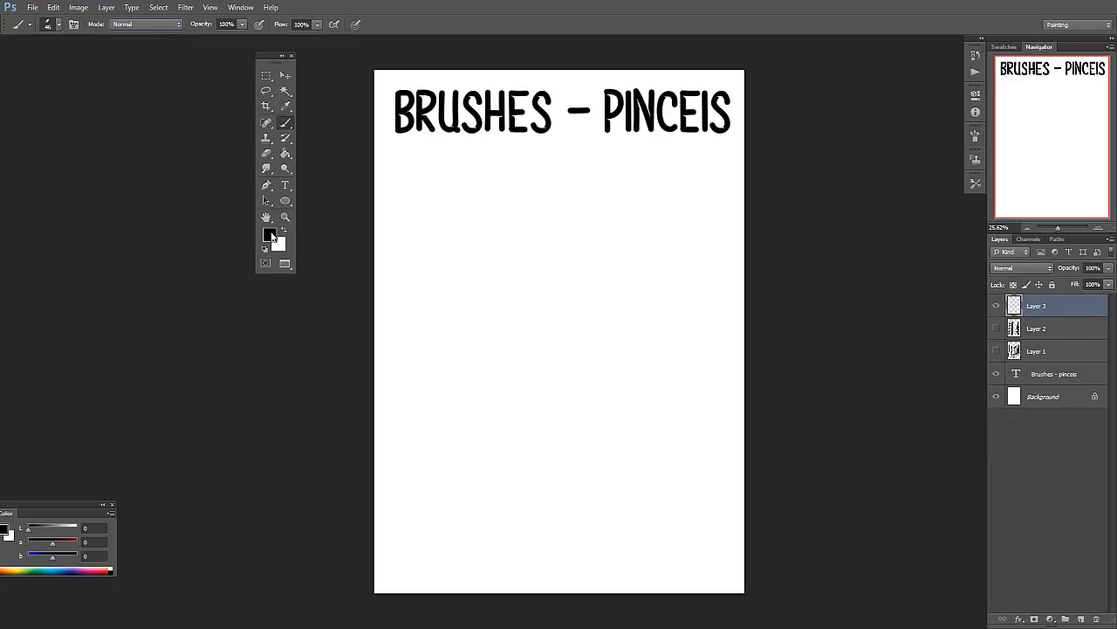
# Set the foreground colour to the orange-red ff2a00.
pyautogui.click(271, 234)
pyautogui.click(844, 375)
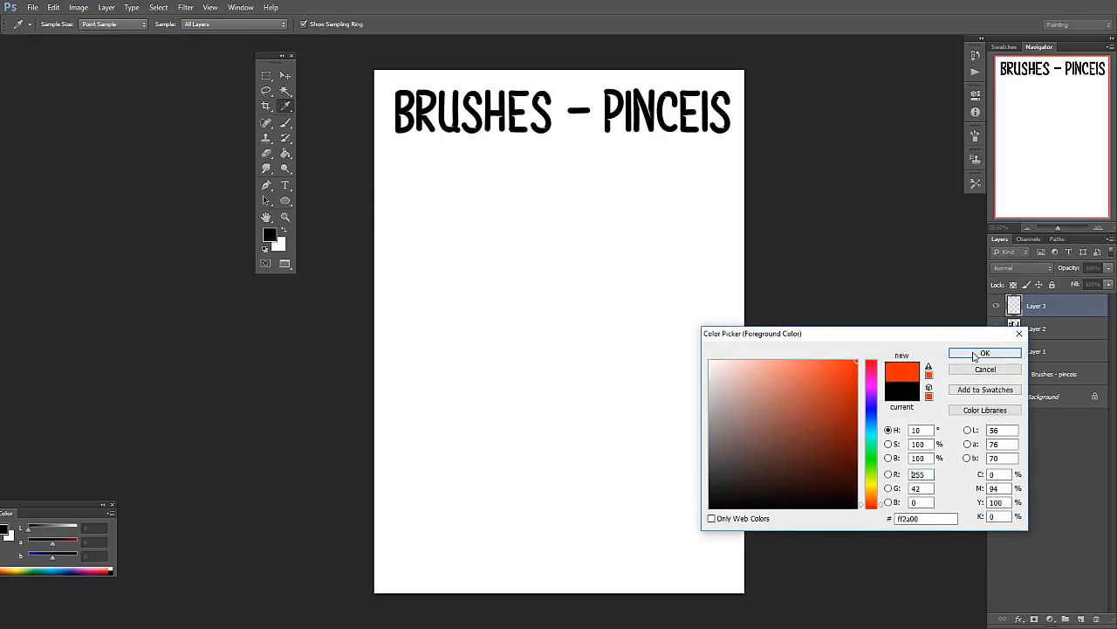
pyautogui.click(984, 353)
# Set the brush's blending mode to Multiply and its size to 277 px.
pyautogui.click(144, 25)
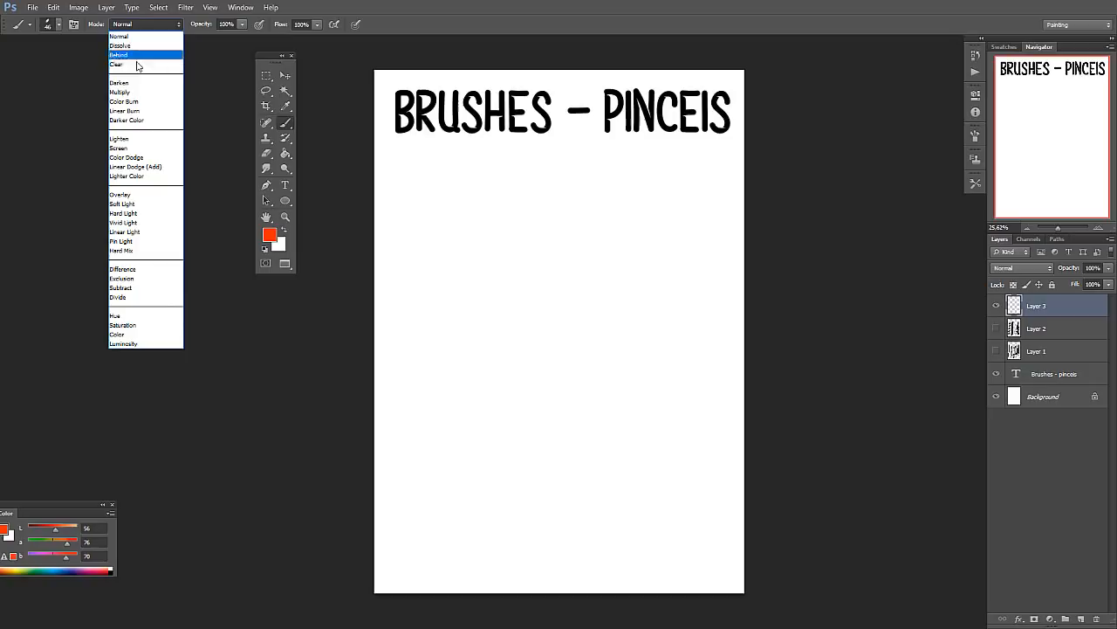
pyautogui.click(137, 92)
pyautogui.rightClick(593, 255)
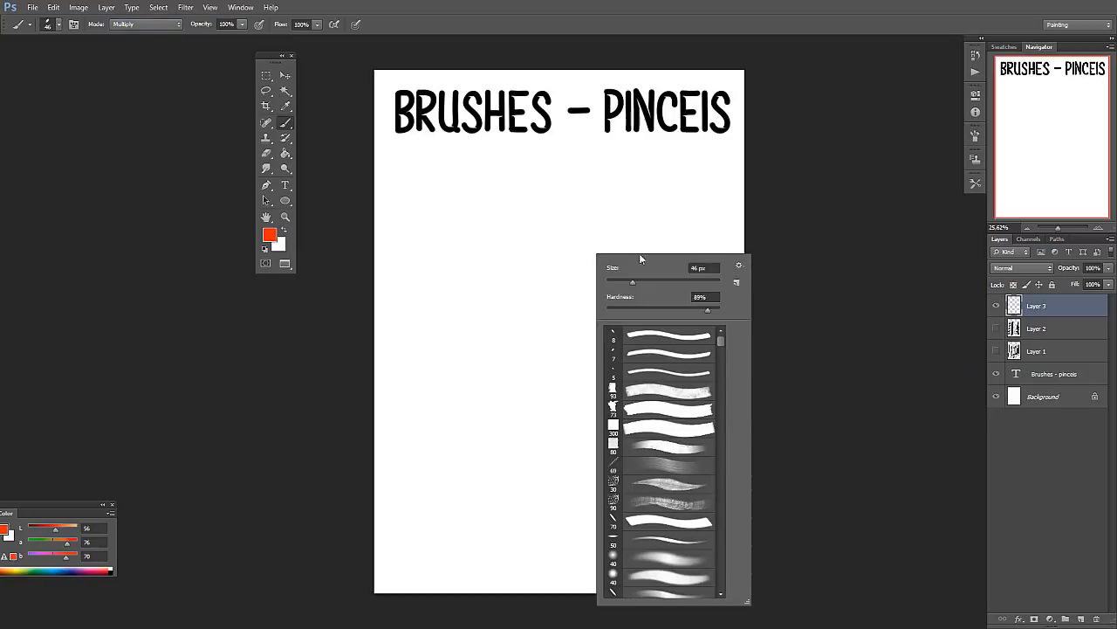
pyautogui.moveTo(694, 282); pyautogui.dragTo(696, 282)
pyautogui.click(798, 196)
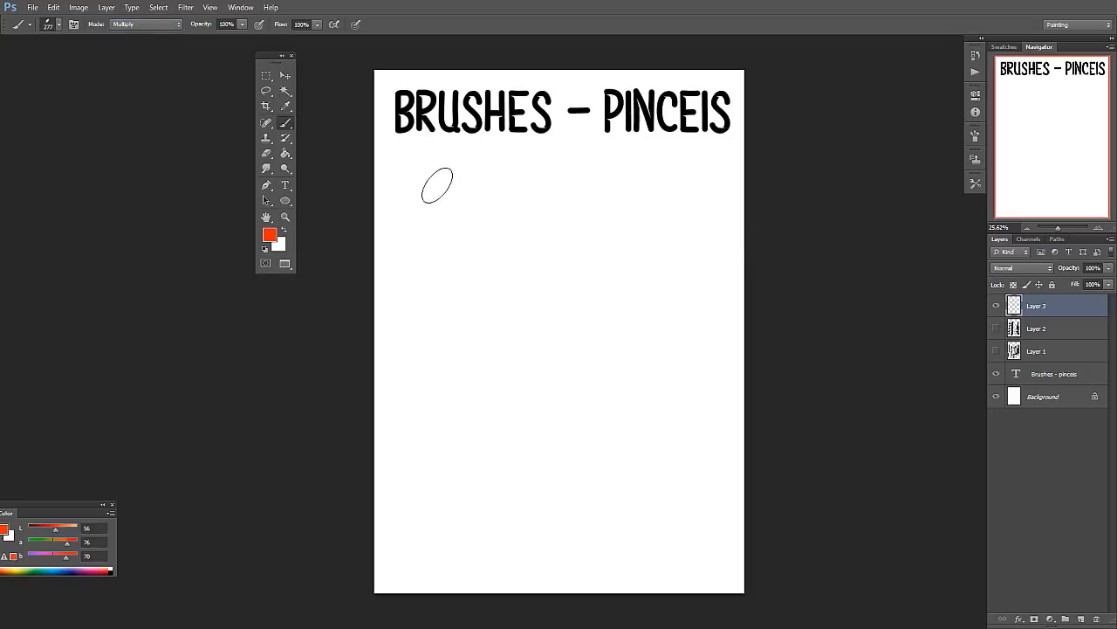
# Paint overlapping vertical orange-red strokes beneath the title with the Multiply brush to build up a darker patch.
pyautogui.moveTo(438, 186)
pyautogui.mouseDown()
pyautogui.moveTo(454, 362)
pyautogui.moveTo(451, 192)
pyautogui.moveTo(424, 180)
pyautogui.moveTo(440, 384)
pyautogui.moveTo(435, 332)
pyautogui.moveTo(458, 275)
pyautogui.moveTo(447, 301)
pyautogui.moveTo(458, 351)
pyautogui.mouseUp()
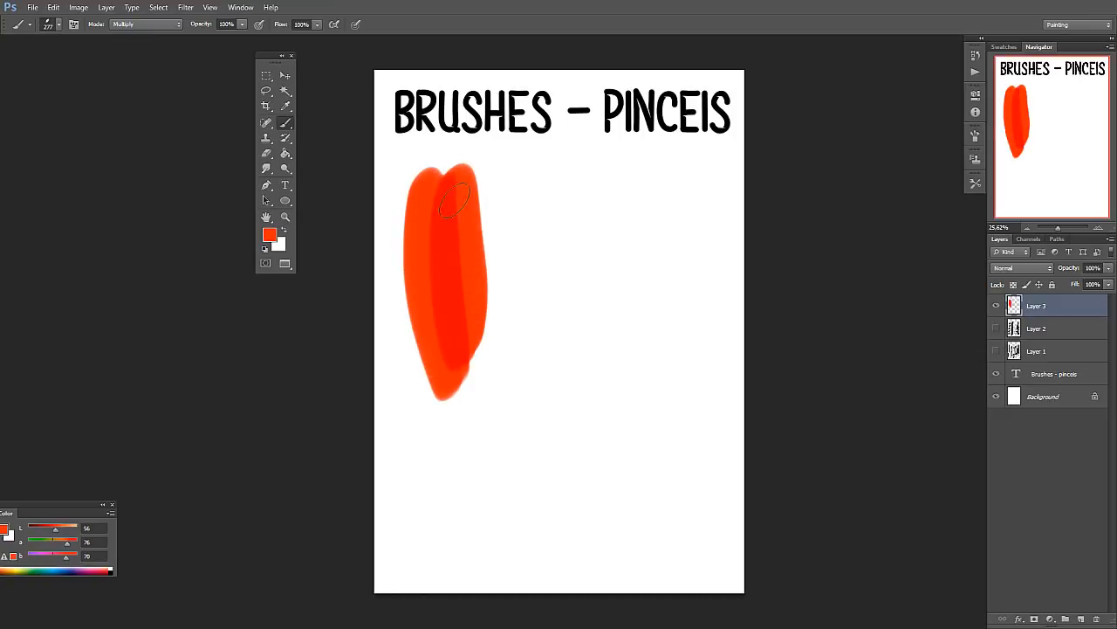
pyautogui.moveTo(461, 218)
pyautogui.mouseDown()
pyautogui.moveTo(457, 334)
pyautogui.moveTo(446, 250)
pyautogui.moveTo(457, 229)
pyautogui.moveTo(451, 355)
pyautogui.moveTo(440, 199)
pyautogui.moveTo(470, 332)
pyautogui.moveTo(449, 179)
pyautogui.moveTo(449, 269)
pyautogui.moveTo(463, 208)
pyautogui.moveTo(458, 314)
pyautogui.mouseUp()
pyautogui.moveTo(436, 229)
pyautogui.mouseDown()
pyautogui.moveTo(415, 249)
pyautogui.moveTo(462, 397)
pyautogui.mouseUp()
# Set the foreground colour to the muted red c94a30 and paint repeated Multiply strokes over the red patch.
pyautogui.click(269, 234)
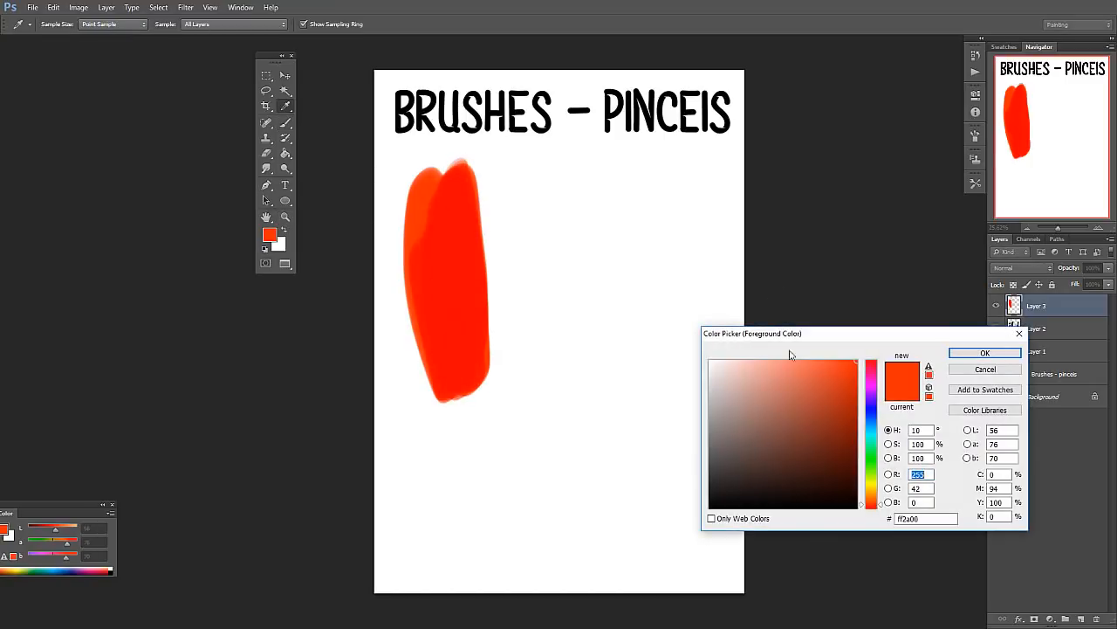
pyautogui.click(821, 391)
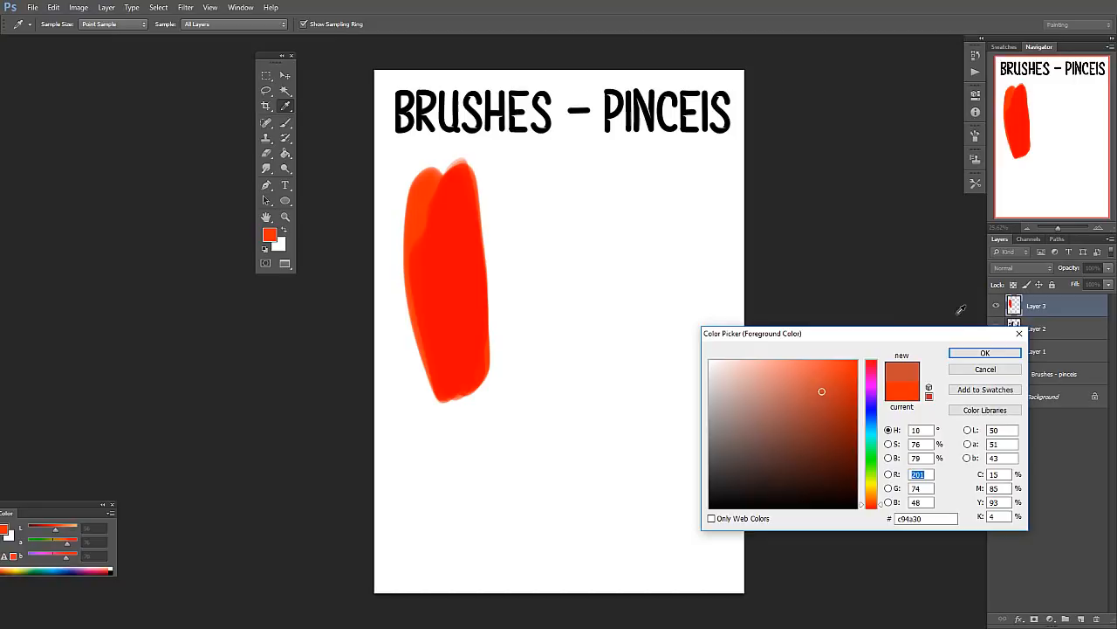
pyautogui.press('Return')
pyautogui.moveTo(437, 222)
pyautogui.mouseDown()
pyautogui.moveTo(451, 349)
pyautogui.moveTo(438, 310)
pyautogui.moveTo(440, 226)
pyautogui.moveTo(460, 359)
pyautogui.moveTo(442, 205)
pyautogui.moveTo(465, 374)
pyautogui.moveTo(447, 259)
pyautogui.moveTo(475, 386)
pyautogui.moveTo(455, 217)
pyautogui.moveTo(496, 413)
pyautogui.moveTo(450, 220)
pyautogui.moveTo(487, 396)
pyautogui.moveTo(465, 252)
pyautogui.moveTo(474, 392)
pyautogui.moveTo(446, 286)
pyautogui.moveTo(445, 401)
pyautogui.moveTo(430, 204)
pyautogui.moveTo(424, 212)
pyautogui.moveTo(472, 314)
pyautogui.moveTo(459, 186)
pyautogui.moveTo(456, 329)
pyautogui.moveTo(437, 195)
pyautogui.moveTo(441, 270)
pyautogui.moveTo(468, 293)
pyautogui.mouseUp()
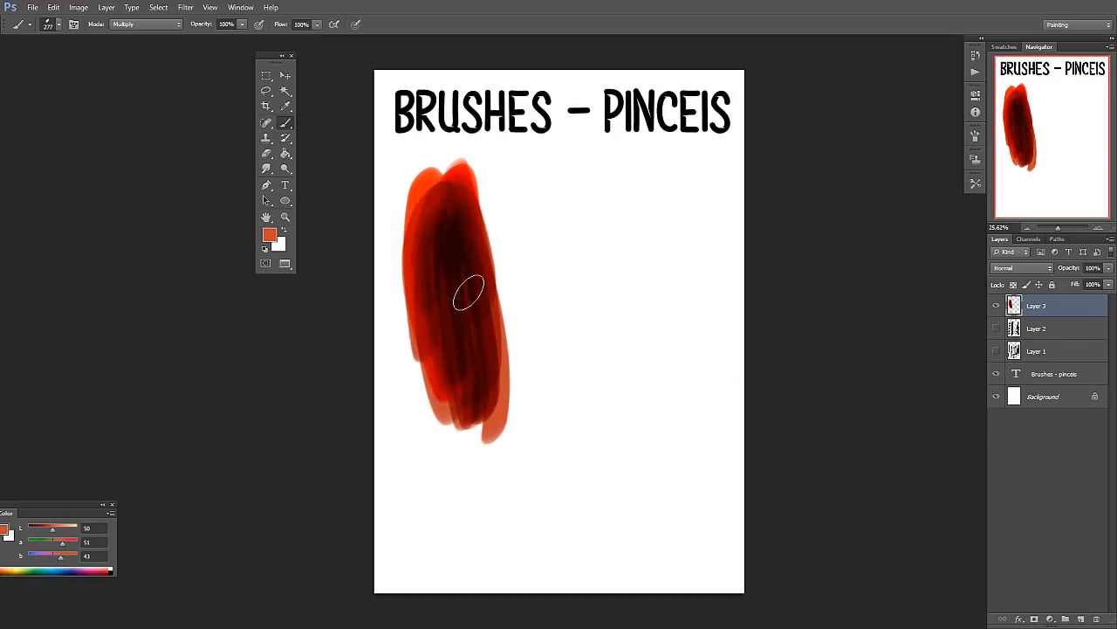
# Set the brush's blending mode to Color Dodge and paint over the dark centre of the patch.
pyautogui.click(149, 25)
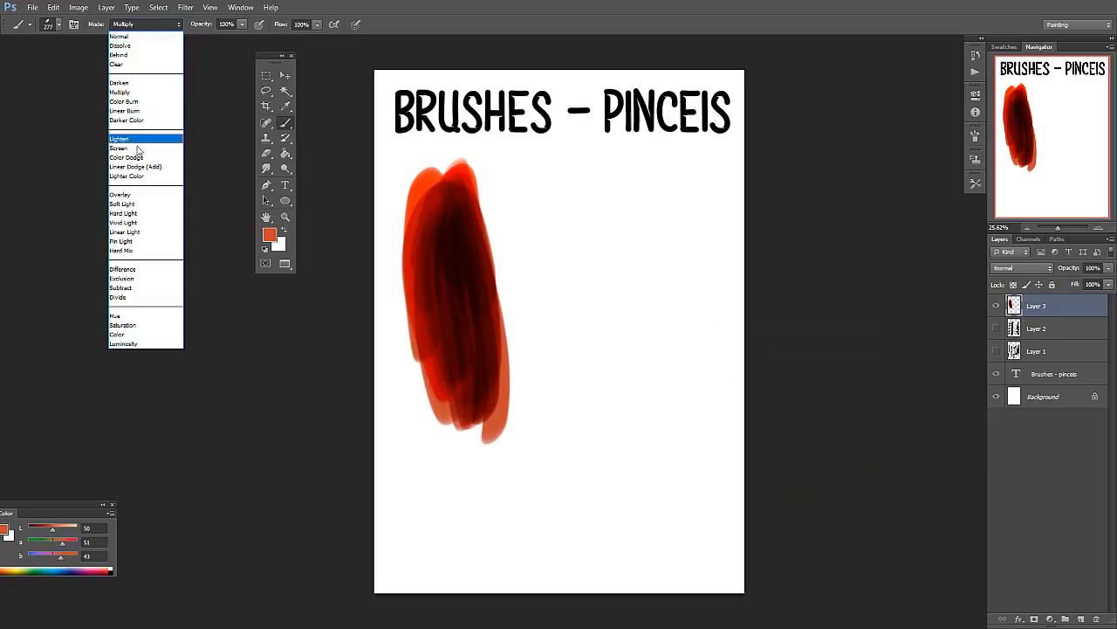
pyautogui.click(131, 158)
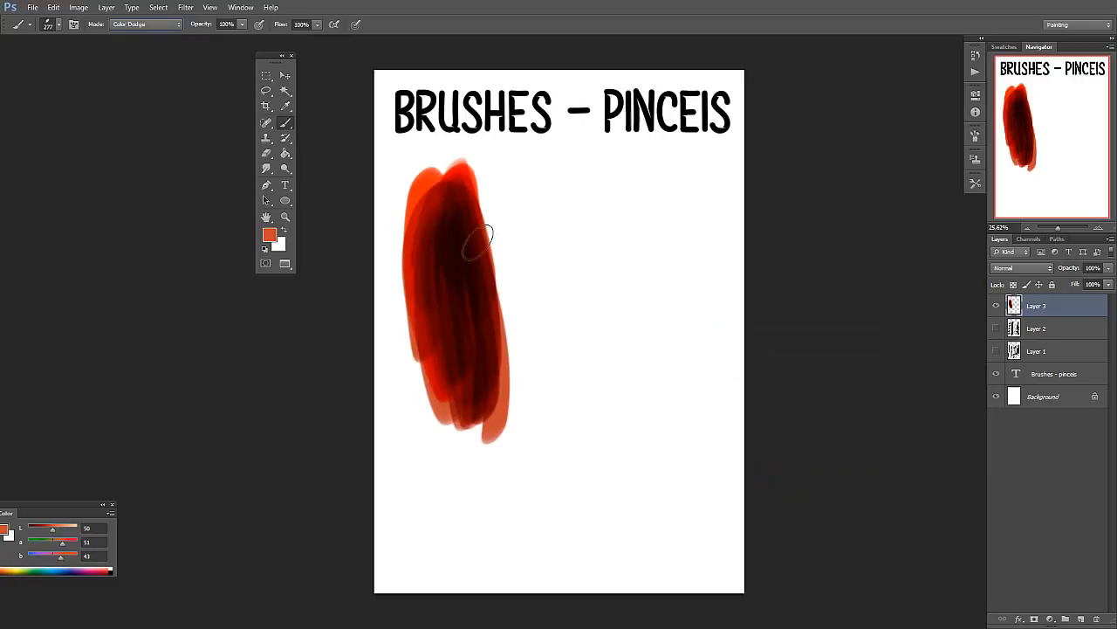
pyautogui.moveTo(479, 240)
pyautogui.mouseDown()
pyautogui.moveTo(463, 304)
pyautogui.moveTo(452, 198)
pyautogui.moveTo(469, 363)
pyautogui.moveTo(445, 204)
pyautogui.moveTo(457, 331)
pyautogui.moveTo(446, 237)
pyautogui.moveTo(470, 359)
pyautogui.moveTo(439, 282)
pyautogui.moveTo(450, 216)
pyautogui.moveTo(452, 368)
pyautogui.mouseUp()
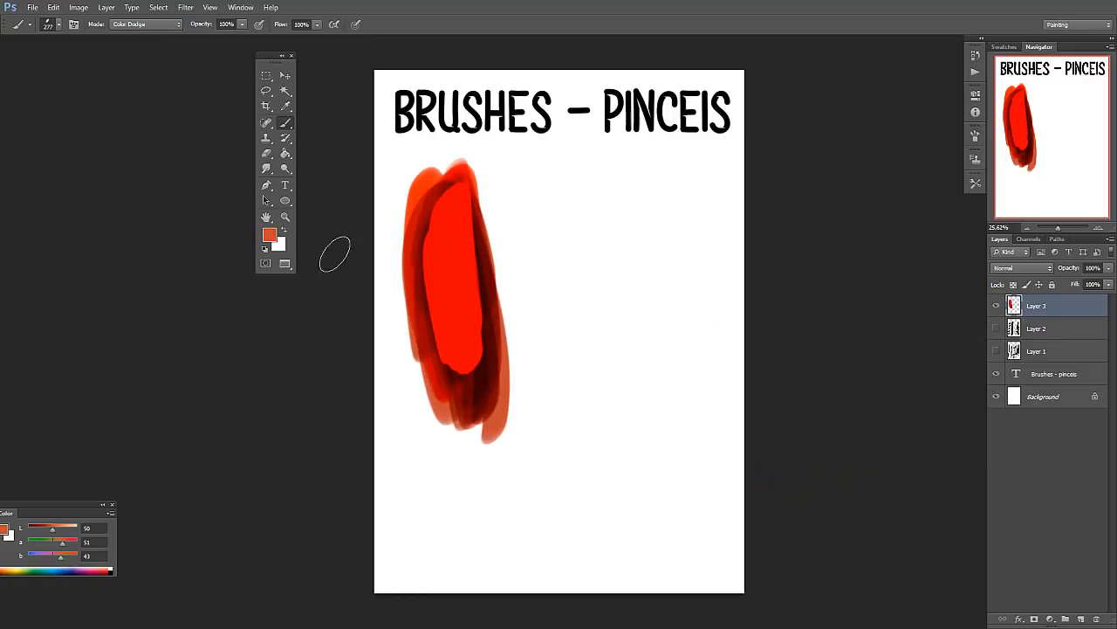
# Set the foreground colour to the light salmon ff937e and brush over the lower part of the dark area.
pyautogui.click(269, 234)
pyautogui.moveTo(777, 370); pyautogui.dragTo(784, 360)
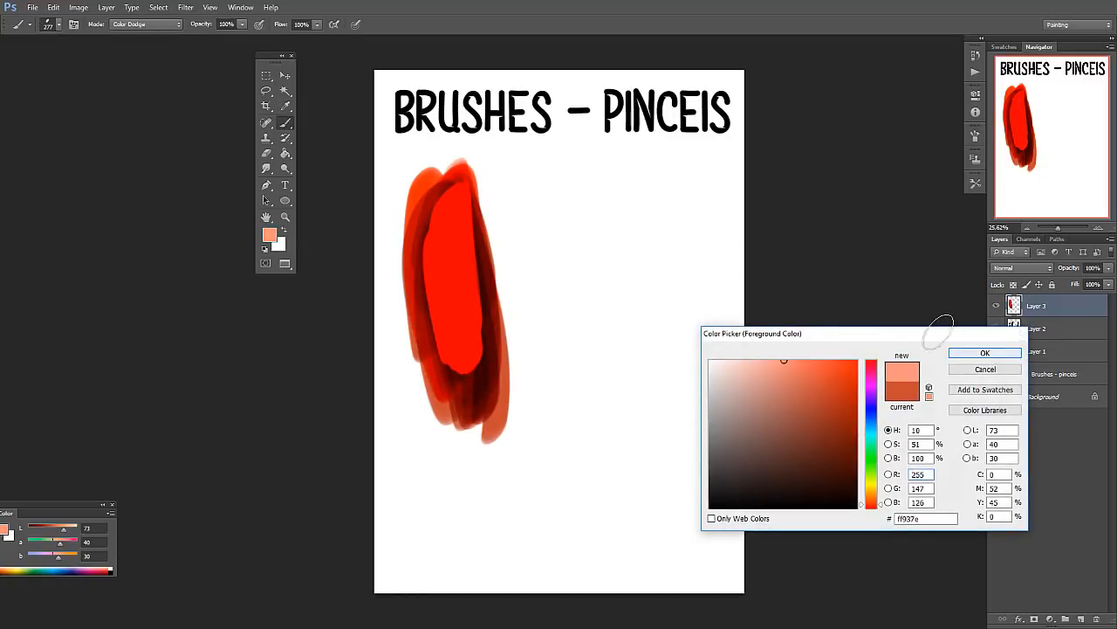
pyautogui.click(985, 352)
pyautogui.moveTo(463, 334); pyautogui.dragTo(471, 368)
# Set the foreground colour to the pale yellow e9d480 and paint Color Dodge strokes over the patch and its edges.
pyautogui.click(271, 234)
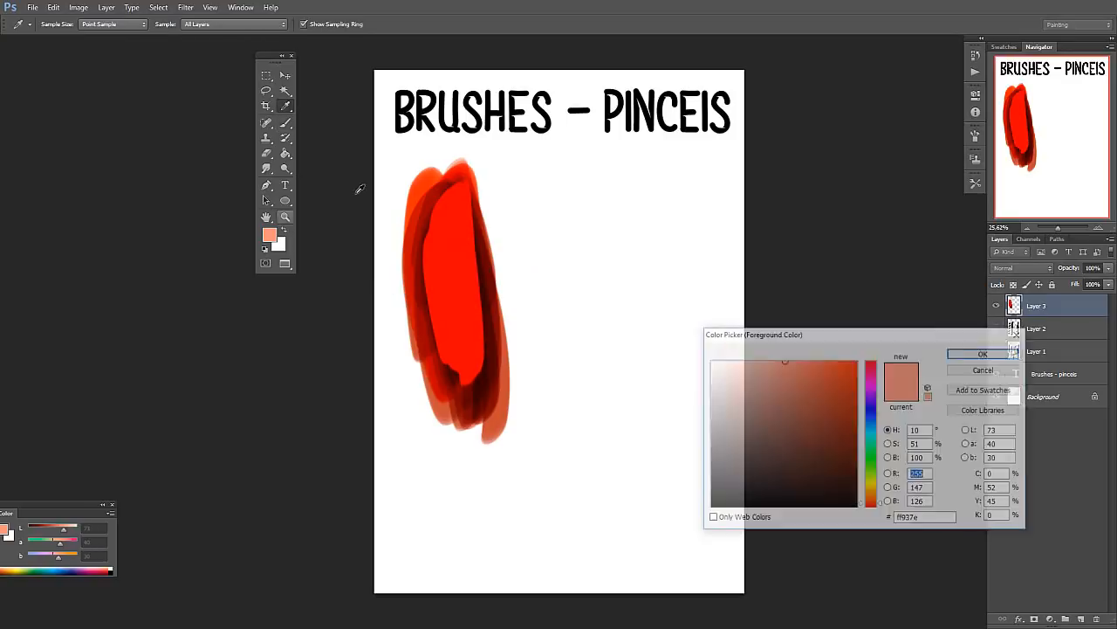
pyautogui.moveTo(736, 376); pyautogui.dragTo(733, 360)
pyautogui.click(870, 485)
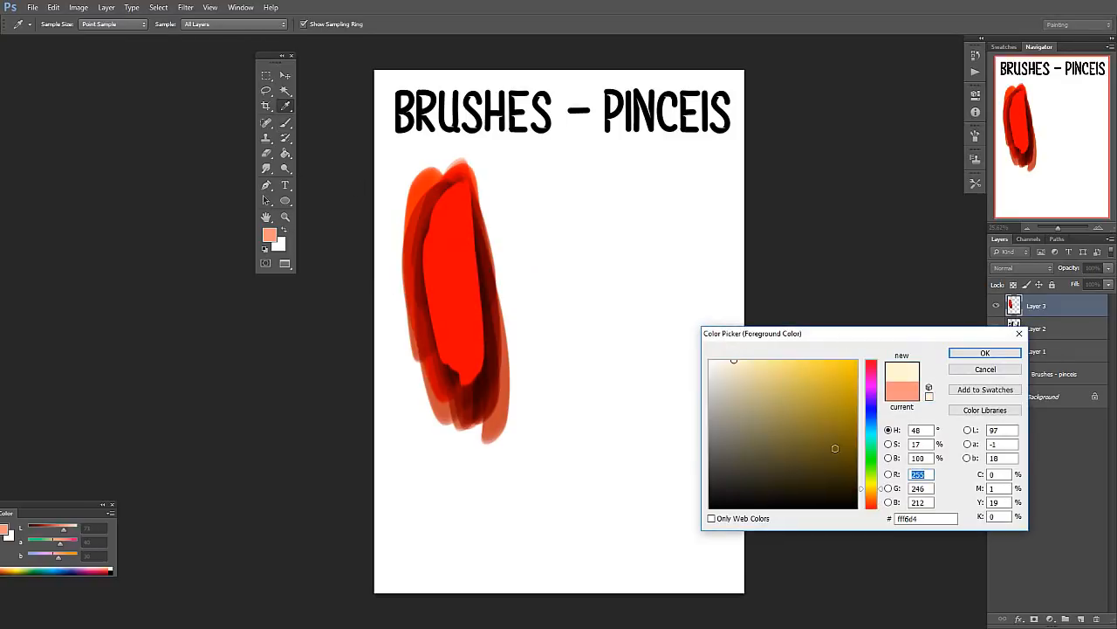
pyautogui.click(774, 373)
pyautogui.click(985, 353)
pyautogui.moveTo(489, 344)
pyautogui.mouseDown()
pyautogui.moveTo(491, 395)
pyautogui.moveTo(488, 265)
pyautogui.moveTo(496, 348)
pyautogui.moveTo(483, 437)
pyautogui.moveTo(425, 309)
pyautogui.moveTo(417, 331)
pyautogui.moveTo(420, 224)
pyautogui.moveTo(447, 217)
pyautogui.moveTo(491, 354)
pyautogui.moveTo(453, 191)
pyautogui.moveTo(486, 308)
pyautogui.moveTo(489, 404)
pyautogui.mouseUp()
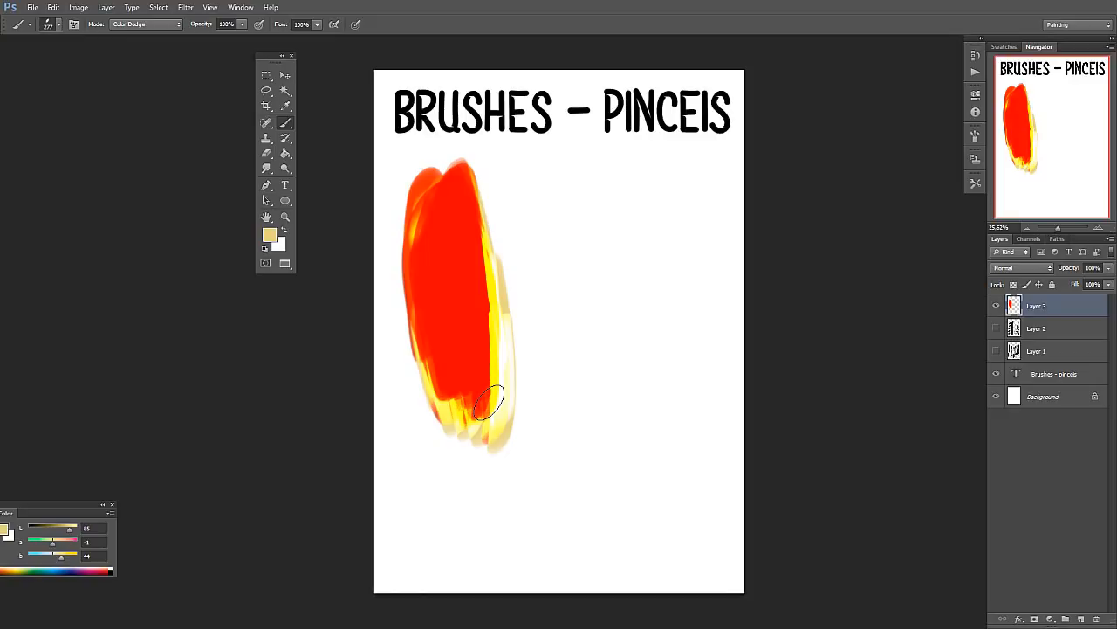
# Review the groups of blending modes available for the brush.
pyautogui.click(160, 24)
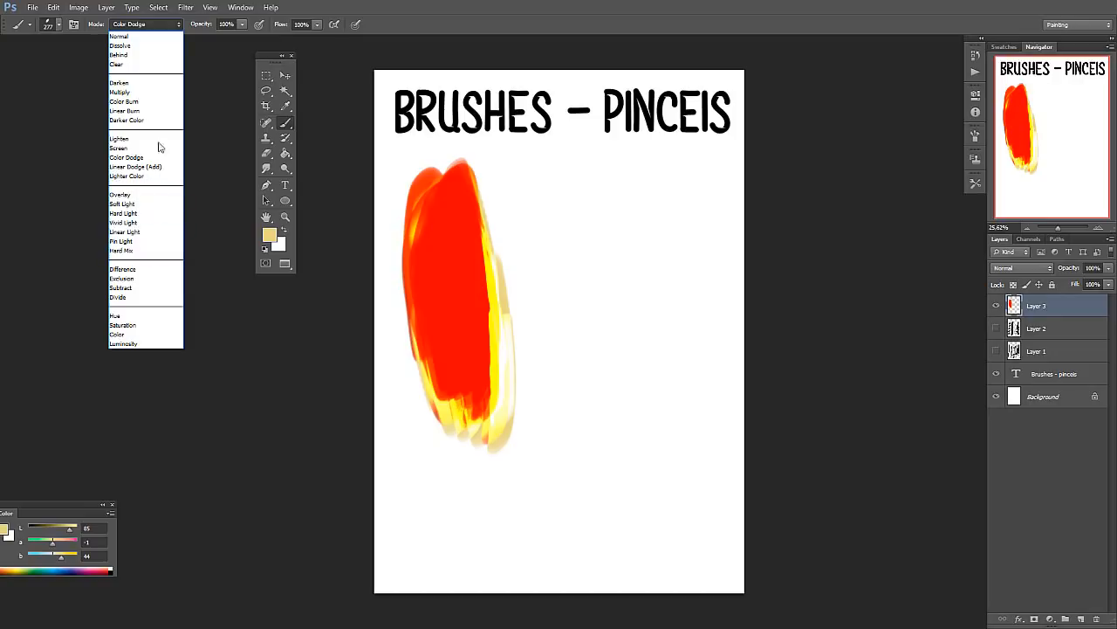
pyautogui.click(167, 25)
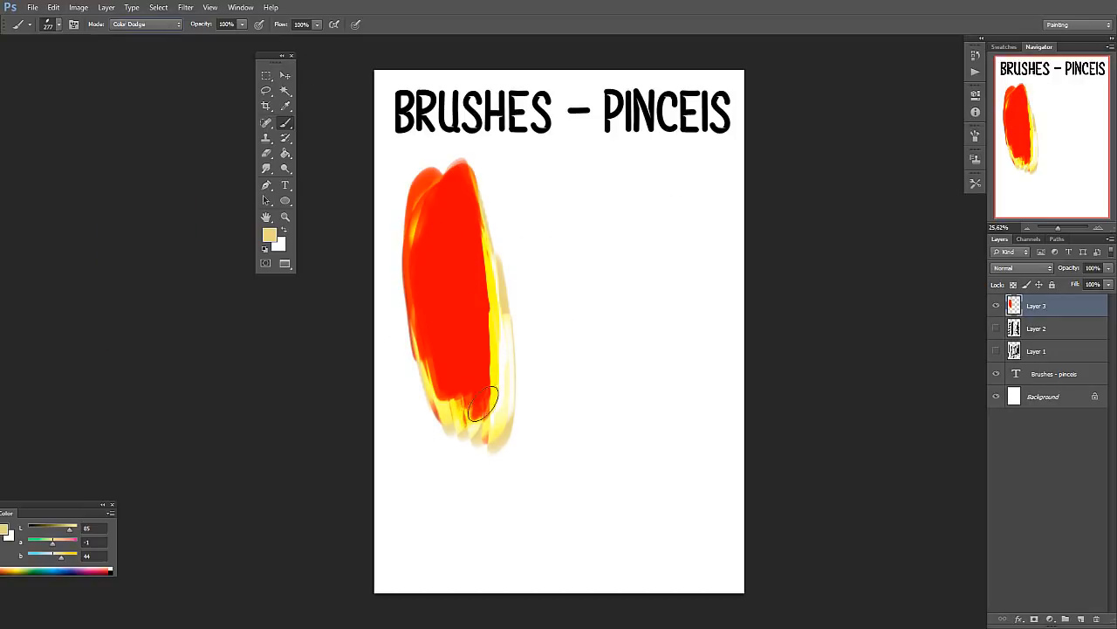
pyautogui.click(166, 25)
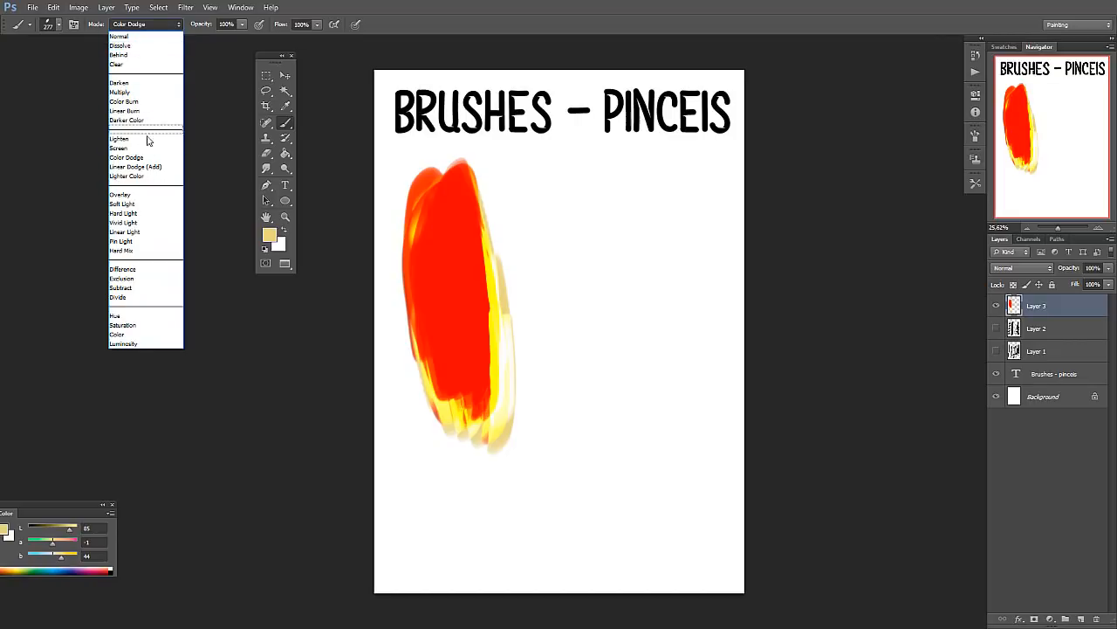
pyautogui.click(166, 28)
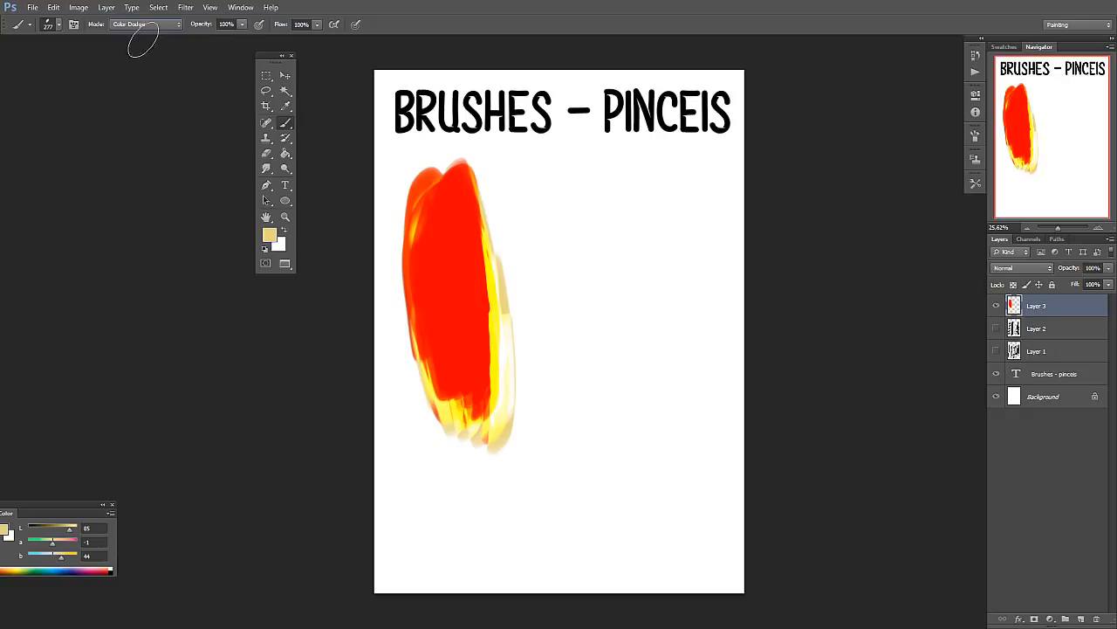
# Set the brush's blending mode to Normal and its opacity to 30%.
pyautogui.click(243, 26)
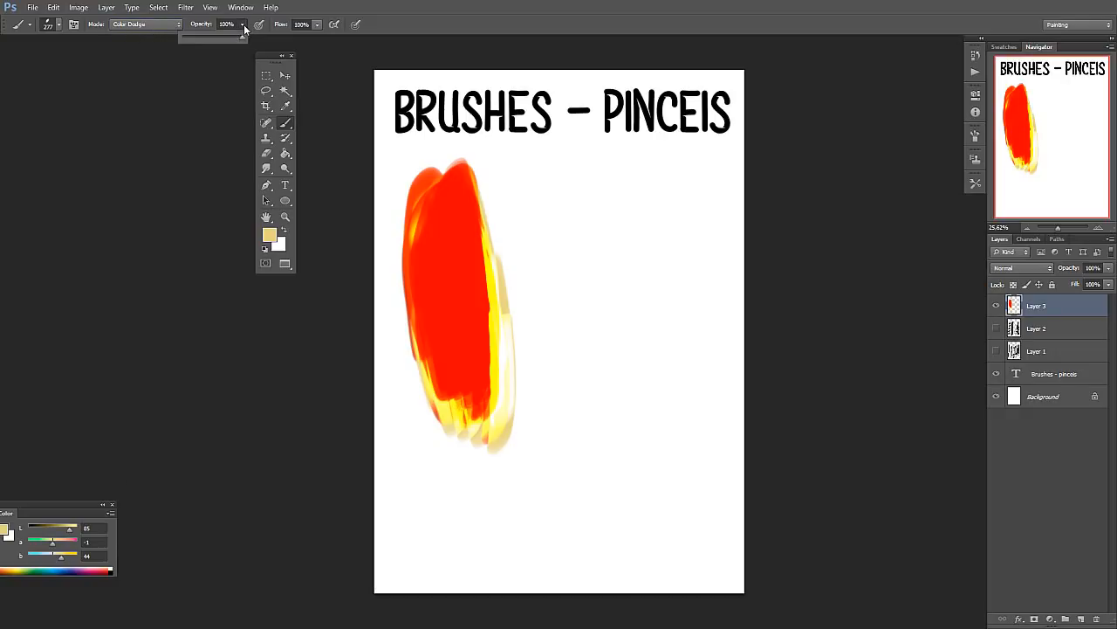
pyautogui.click(172, 27)
pyautogui.click(140, 32)
pyautogui.moveTo(199, 37); pyautogui.dragTo(200, 36)
# Set the foreground colour to a bright saturated red and paint a long vertical stroke beside the red and yellow patch.
pyautogui.click(274, 235)
pyautogui.click(275, 239)
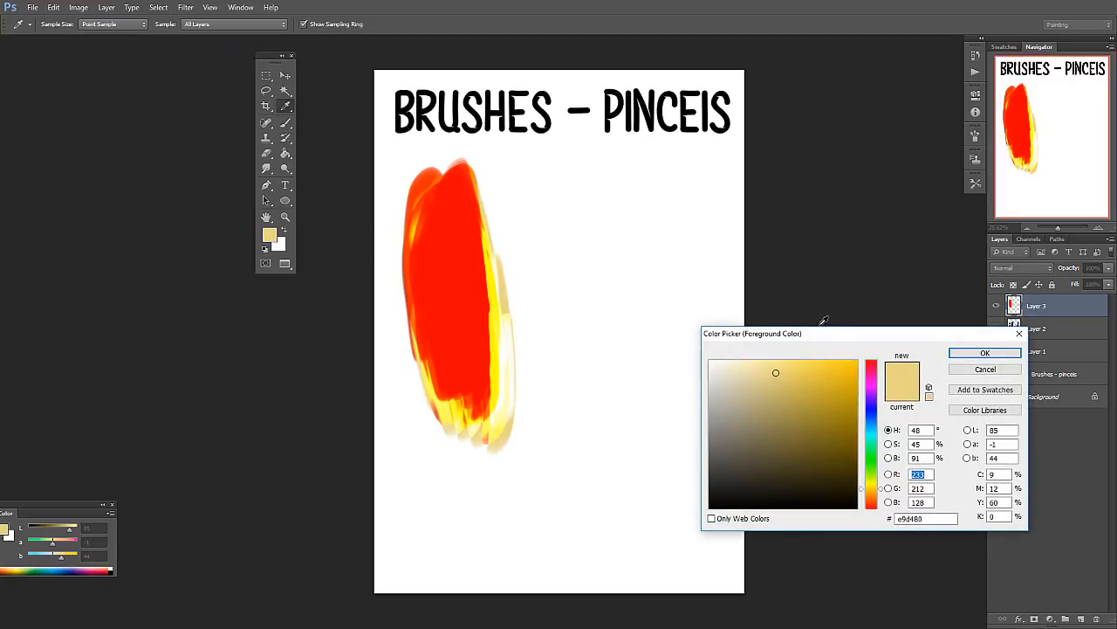
pyautogui.moveTo(869, 373); pyautogui.dragTo(863, 357)
pyautogui.click(984, 354)
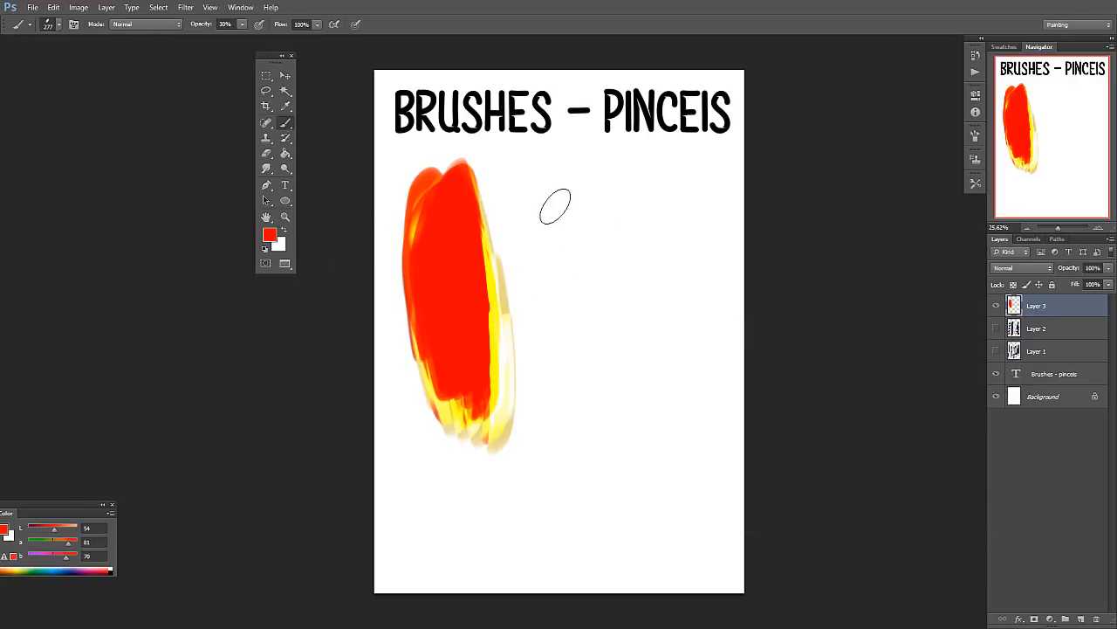
pyautogui.moveTo(540, 177)
pyautogui.mouseDown()
pyautogui.moveTo(562, 504)
pyautogui.moveTo(540, 172)
pyautogui.moveTo(560, 500)
pyautogui.moveTo(561, 353)
pyautogui.moveTo(544, 179)
pyautogui.moveTo(556, 511)
pyautogui.moveTo(540, 170)
pyautogui.moveTo(558, 496)
pyautogui.moveTo(559, 344)
pyautogui.moveTo(536, 177)
pyautogui.moveTo(565, 496)
pyautogui.moveTo(565, 355)
pyautogui.moveTo(545, 201)
pyautogui.moveTo(558, 475)
pyautogui.moveTo(546, 196)
pyautogui.moveTo(556, 216)
pyautogui.moveTo(560, 490)
pyautogui.moveTo(543, 194)
pyautogui.moveTo(550, 498)
pyautogui.moveTo(560, 341)
pyautogui.moveTo(543, 202)
pyautogui.mouseUp()
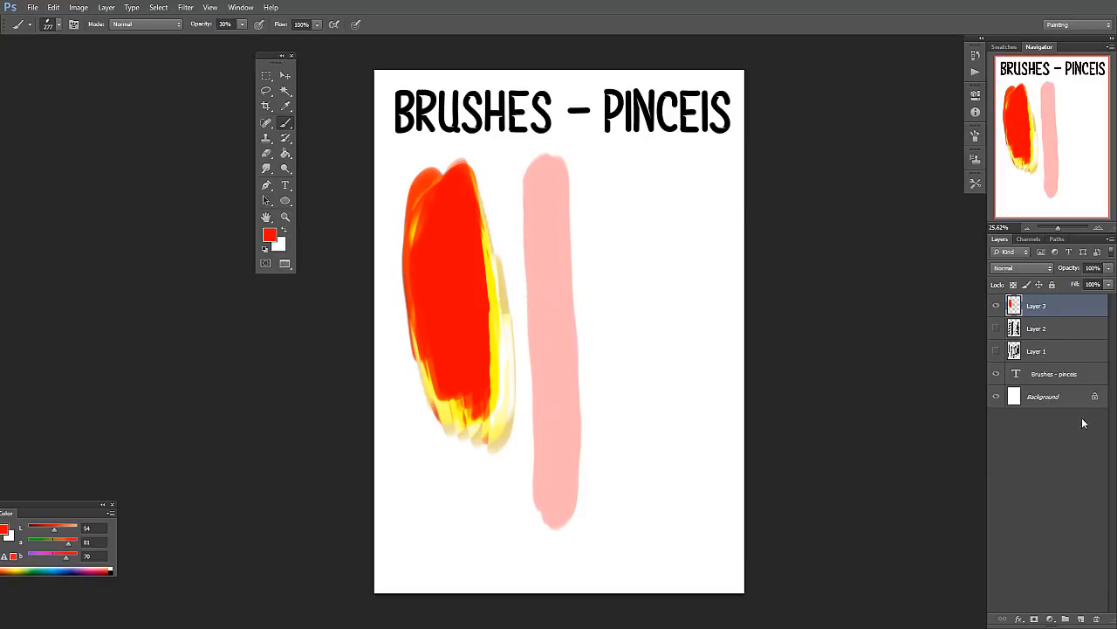
# Add a new layer directly beneath Layer 3 and paint a diagonal stroke crossing the pale vertical stroke.
pyautogui.click(1047, 330)
pyautogui.click(1081, 618)
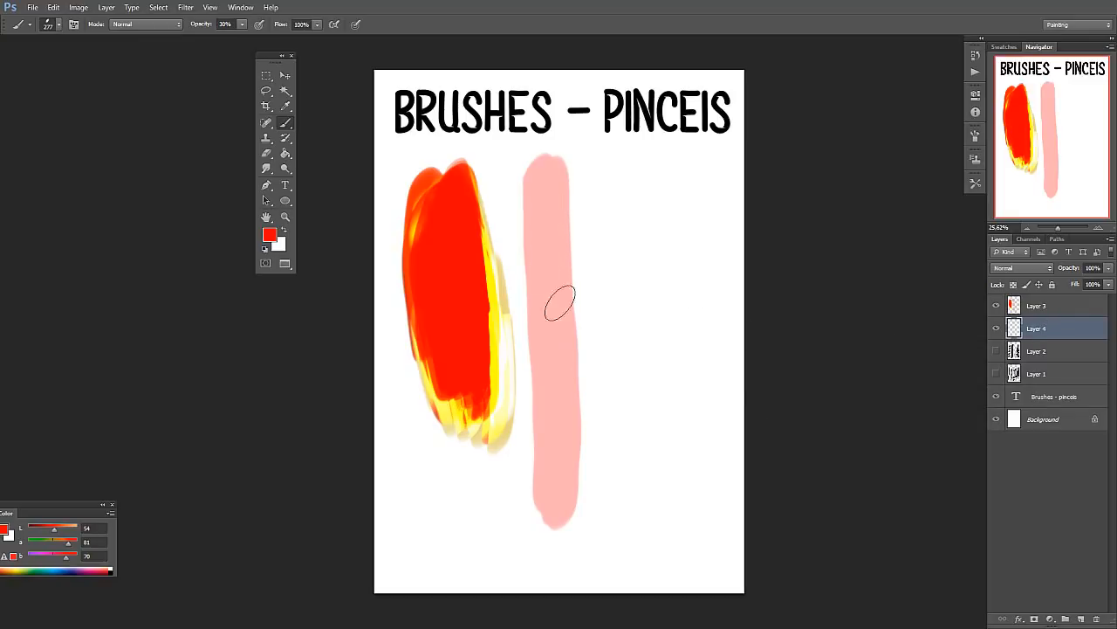
pyautogui.moveTo(541, 244)
pyautogui.mouseDown()
pyautogui.moveTo(606, 466)
pyautogui.moveTo(518, 225)
pyautogui.moveTo(602, 462)
pyautogui.moveTo(527, 234)
pyautogui.moveTo(598, 425)
pyautogui.moveTo(530, 239)
pyautogui.moveTo(596, 382)
pyautogui.moveTo(532, 259)
pyautogui.moveTo(603, 445)
pyautogui.mouseUp()
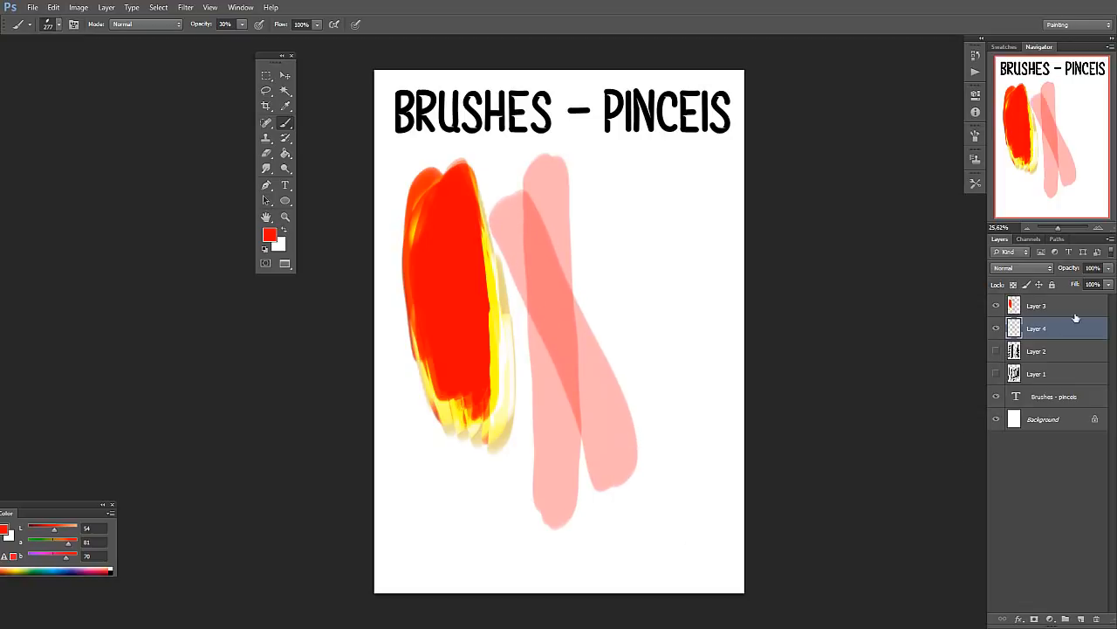
# Try out the opacity control of Layer 4, keeping it at 100%.
pyautogui.click(1109, 268)
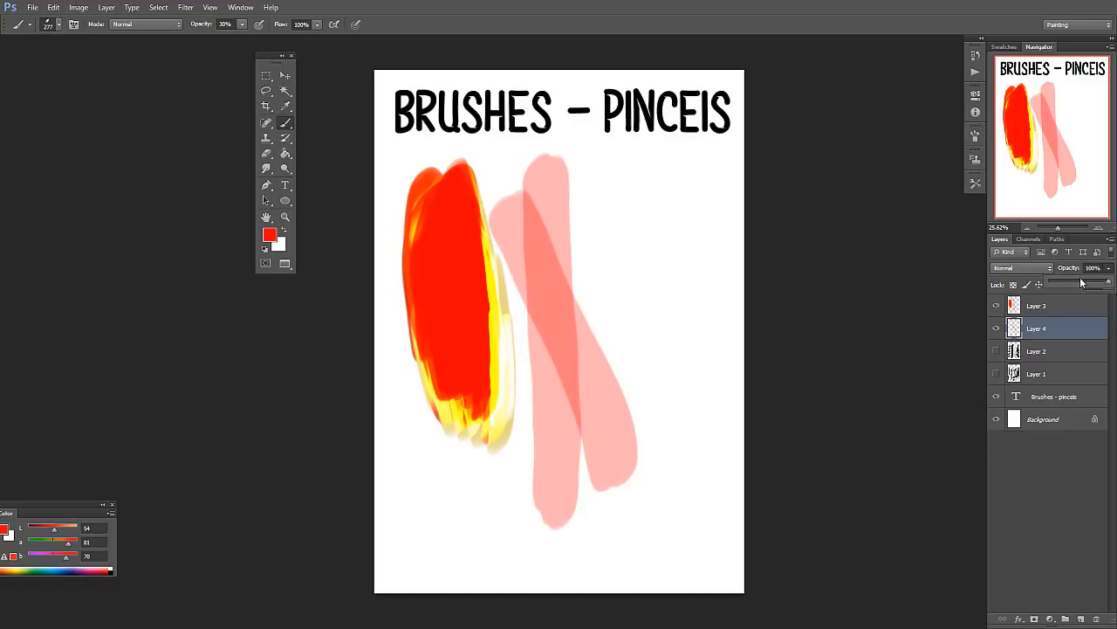
pyautogui.moveTo(1081, 282)
pyautogui.mouseDown()
pyautogui.moveTo(1063, 282)
pyautogui.moveTo(1109, 270)
pyautogui.mouseUp()
# Hide Layer 4 and paint several more strokes over the pale vertical stroke on Layer 3 to build up its colour.
pyautogui.click(1075, 302)
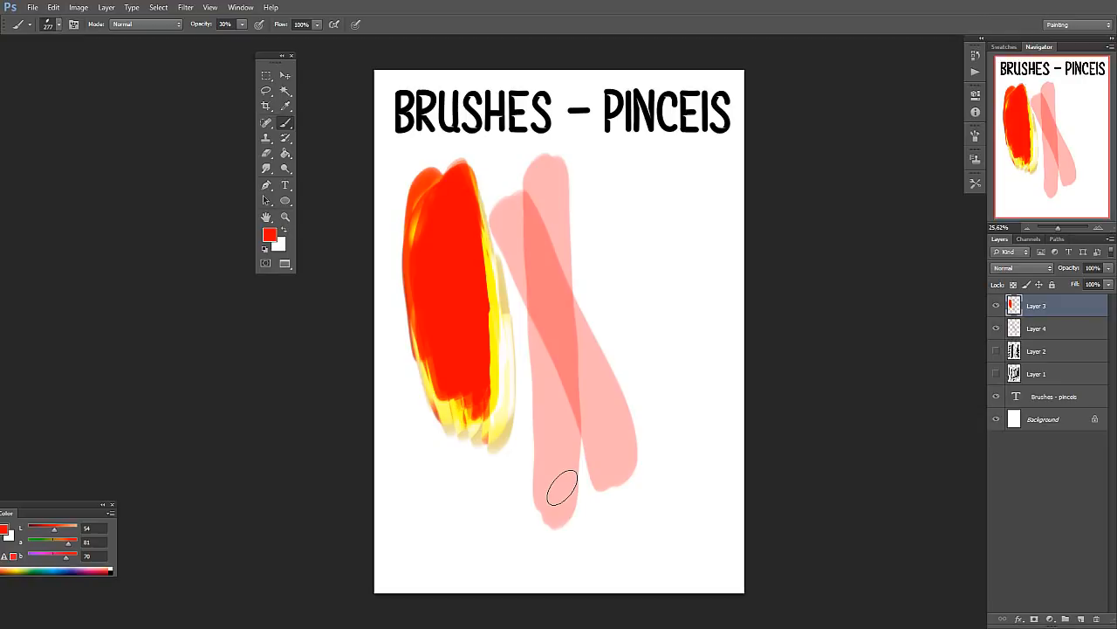
pyautogui.click(996, 328)
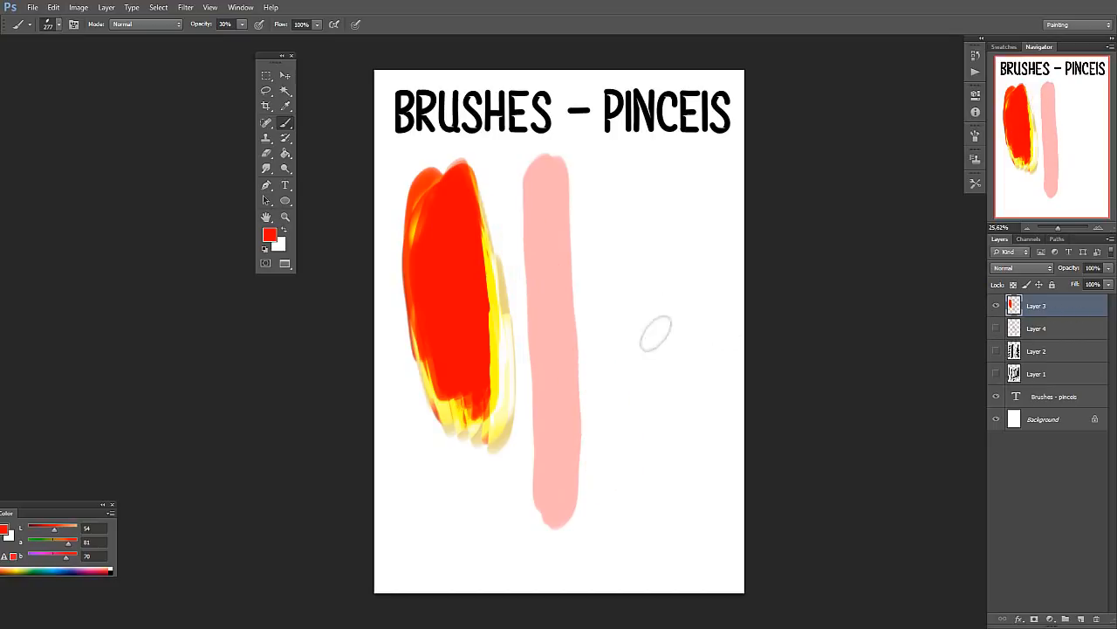
pyautogui.moveTo(544, 170)
pyautogui.mouseDown()
pyautogui.moveTo(557, 487)
pyautogui.moveTo(537, 251)
pyautogui.moveTo(543, 166)
pyautogui.moveTo(557, 450)
pyautogui.mouseUp()
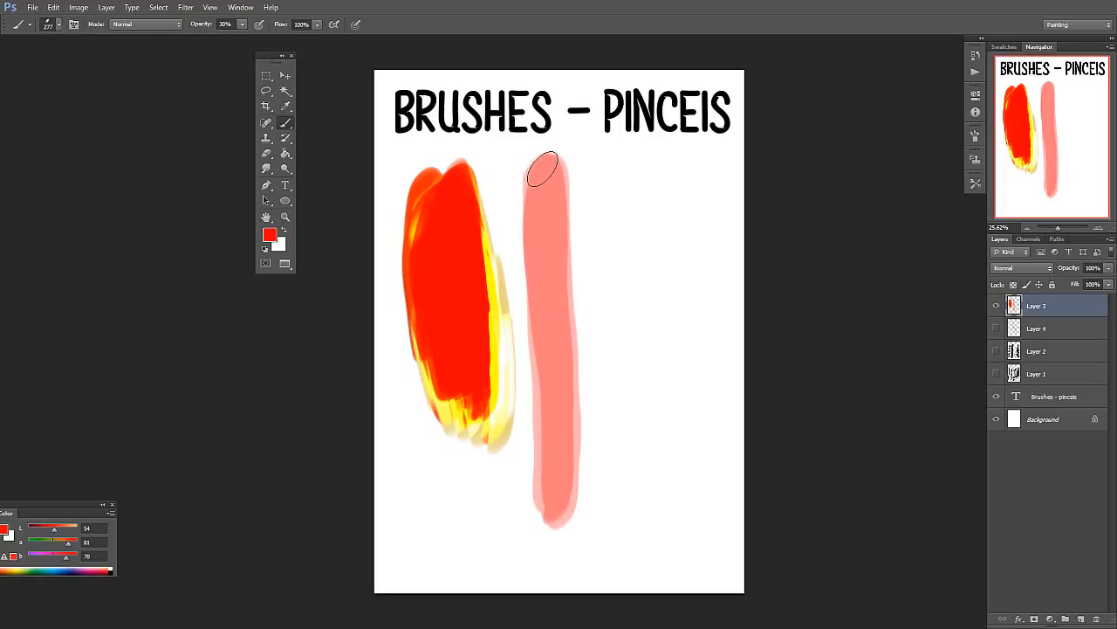
pyautogui.moveTo(539, 169)
pyautogui.mouseDown()
pyautogui.moveTo(534, 443)
pyautogui.moveTo(544, 491)
pyautogui.moveTo(550, 166)
pyautogui.moveTo(553, 519)
pyautogui.mouseUp()
pyautogui.moveTo(545, 169); pyautogui.dragTo(558, 506)
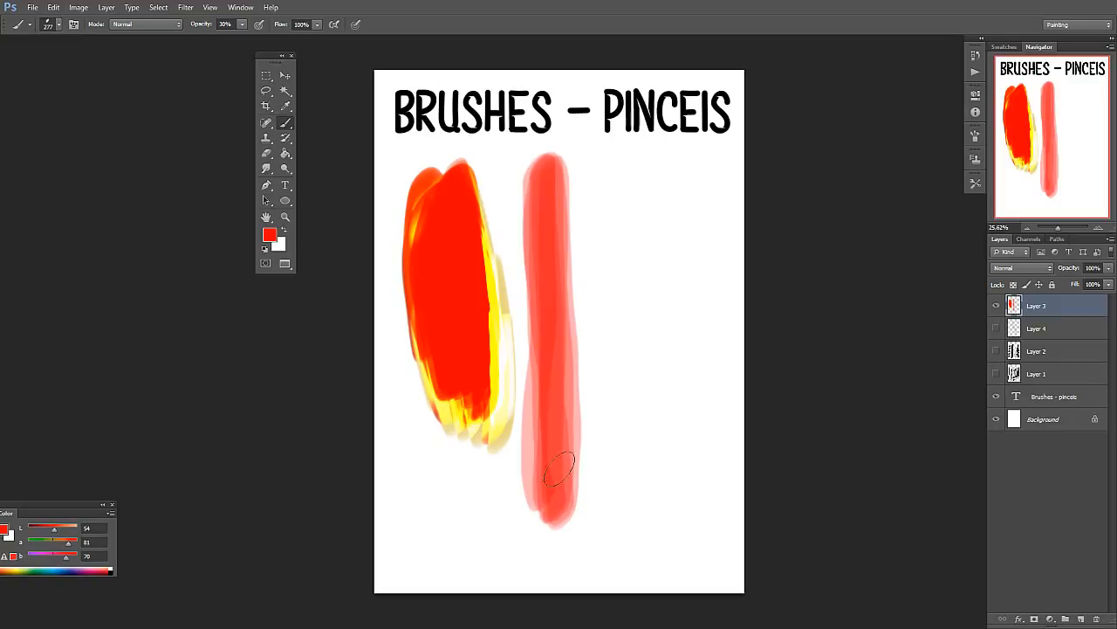
pyautogui.moveTo(547, 180)
pyautogui.mouseDown()
pyautogui.moveTo(551, 515)
pyautogui.moveTo(562, 288)
pyautogui.moveTo(566, 515)
pyautogui.mouseUp()
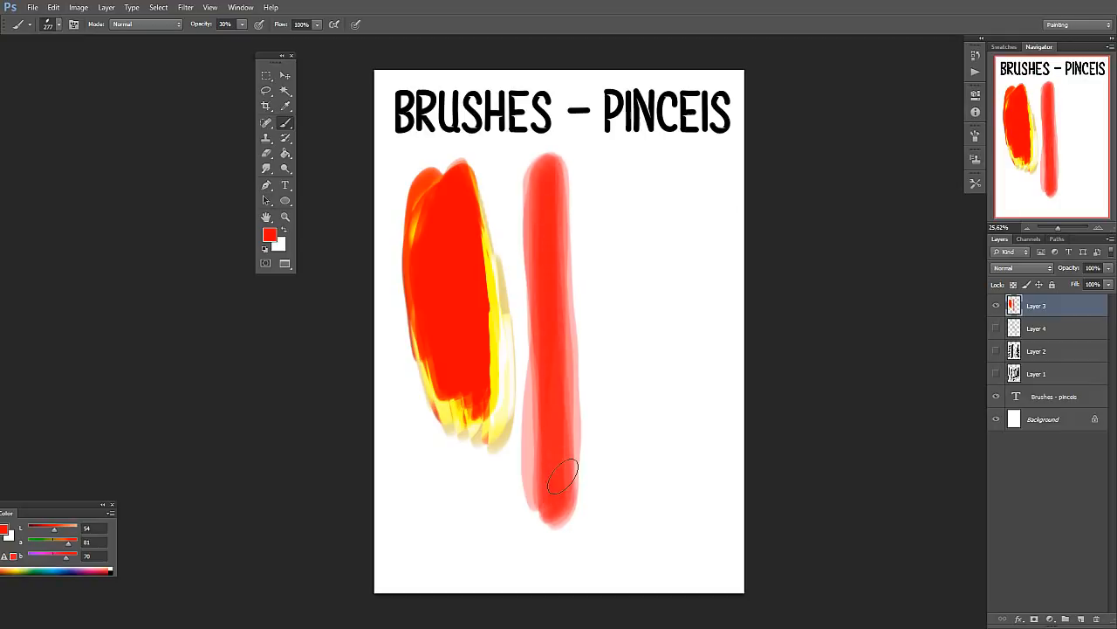
# Set the brush opacity to 100% and check the flow setting.
pyautogui.click(242, 26)
pyautogui.moveTo(270, 40); pyautogui.dragTo(324, 27)
pyautogui.click(318, 24)
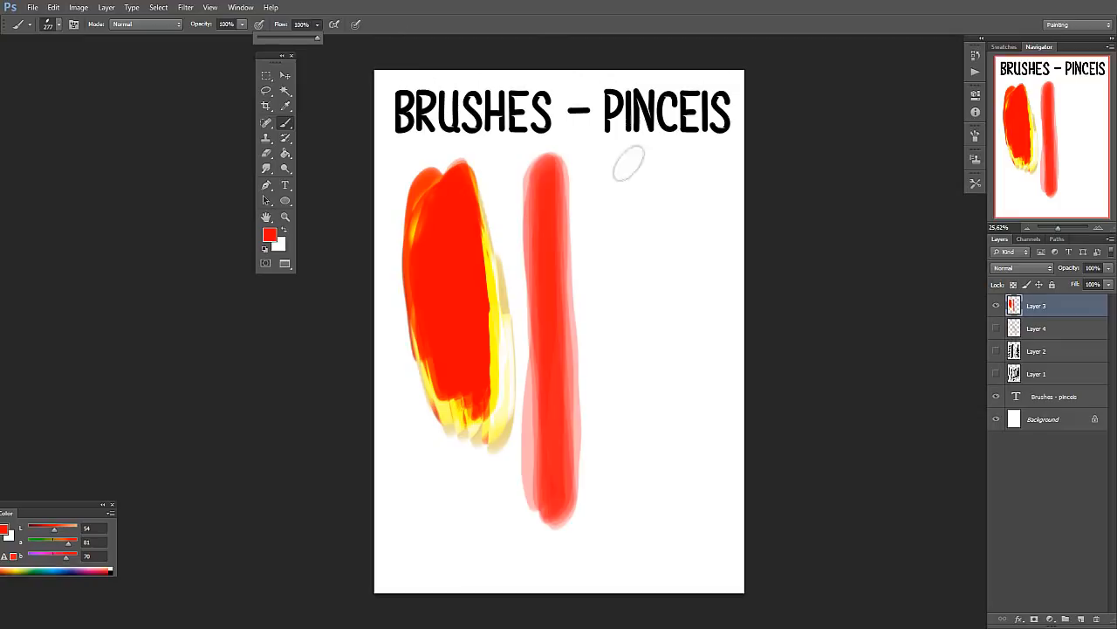
# Paint full-opacity test strokes in the blank area beside the vertical stripe, and undo them.
pyautogui.moveTo(659, 175); pyautogui.dragTo(630, 493)
pyautogui.moveTo(658, 387)
pyautogui.mouseDown()
pyautogui.moveTo(661, 183)
pyautogui.moveTo(647, 344)
pyautogui.moveTo(648, 219)
pyautogui.moveTo(629, 339)
pyautogui.mouseUp()
pyautogui.hotkey('ctrl', 'alt', 'z')
pyautogui.hotkey('ctrl', 'alt', 'z')
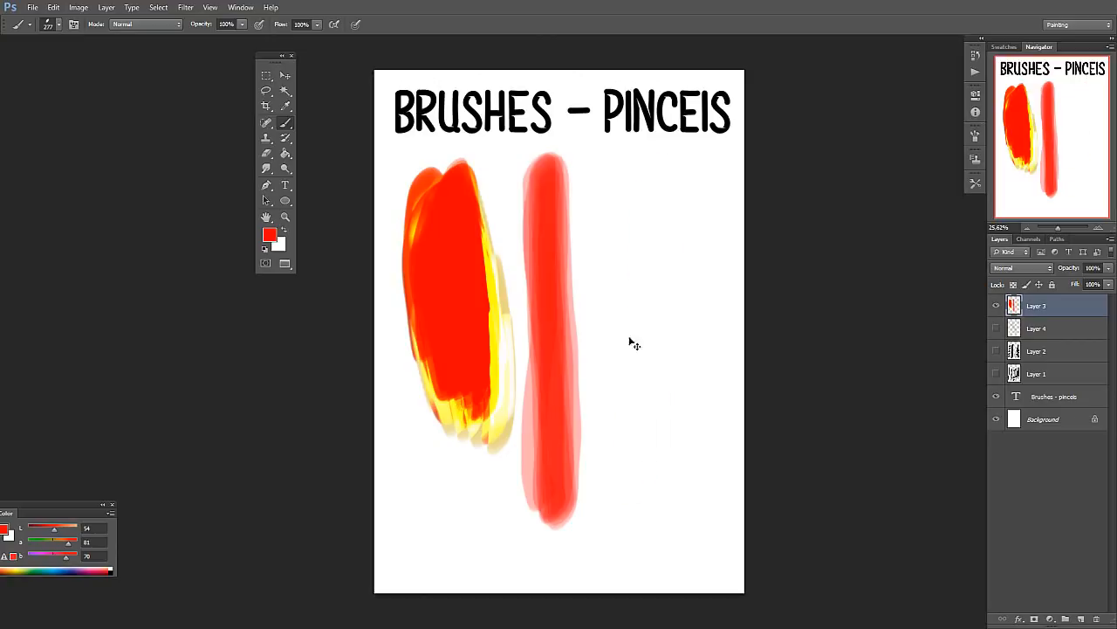
# Set the brush flow to 24% and paint a second long vertical stripe in the blank area.
pyautogui.click(317, 26)
pyautogui.moveTo(635, 161)
pyautogui.mouseDown()
pyautogui.moveTo(633, 506)
pyautogui.moveTo(622, 256)
pyautogui.moveTo(628, 164)
pyautogui.moveTo(634, 521)
pyautogui.moveTo(644, 467)
pyautogui.moveTo(623, 165)
pyautogui.moveTo(630, 497)
pyautogui.mouseUp()
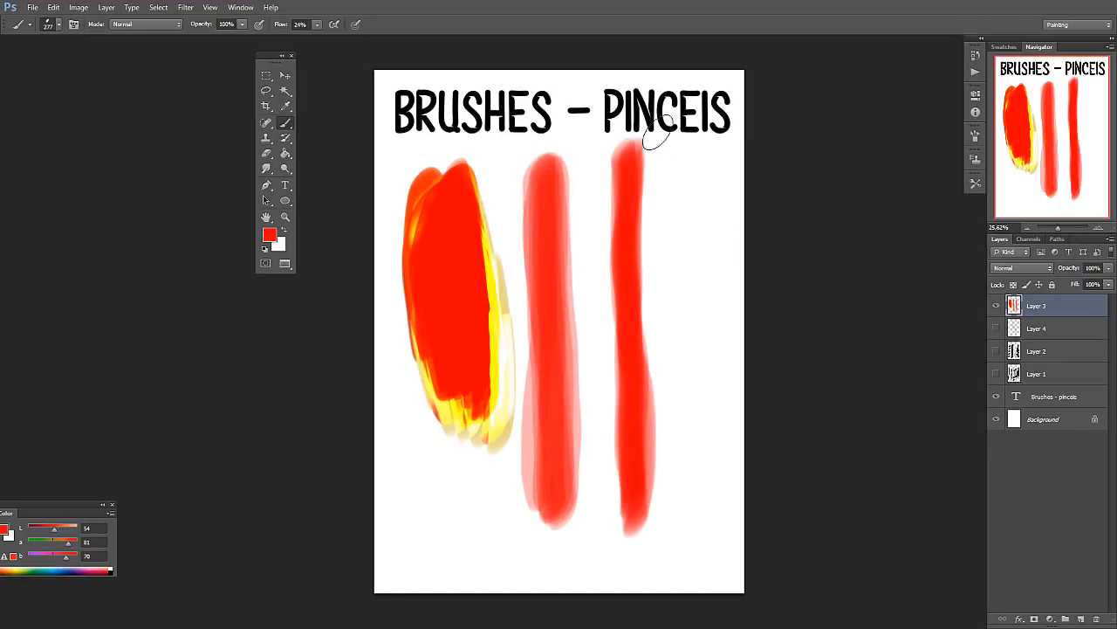
# Set the flow to 100% and the opacity to nearly zero, and paint a faint vertical stroke along the page's right edge.
pyautogui.click(317, 25)
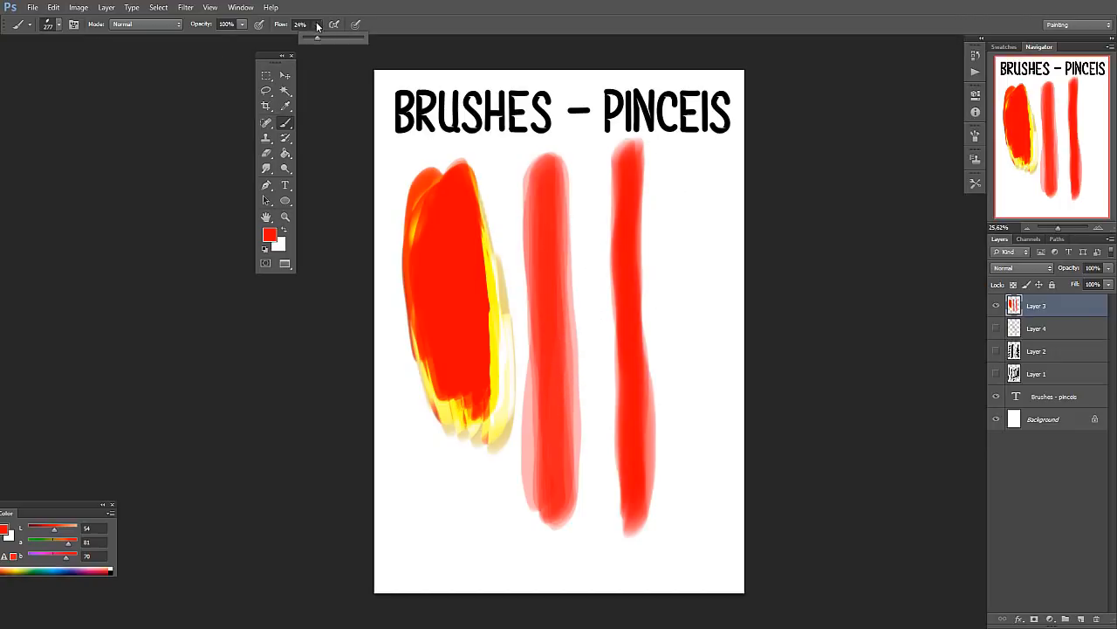
pyautogui.moveTo(317, 39); pyautogui.dragTo(367, 40)
pyautogui.click(242, 24)
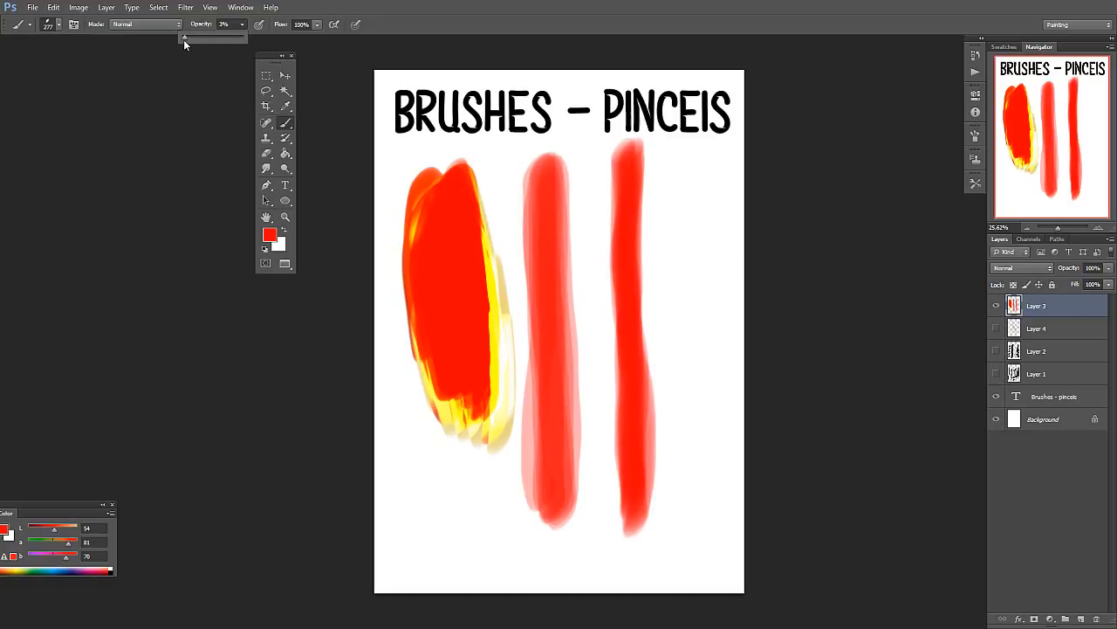
pyautogui.moveTo(184, 40); pyautogui.dragTo(182, 40)
pyautogui.moveTo(685, 171); pyautogui.dragTo(695, 519)
# Set the brush opacity to 41% and paint overlapping vertical strokes along the page's right edge.
pyautogui.click(242, 25)
pyautogui.moveTo(242, 41); pyautogui.dragTo(256, 39)
pyautogui.moveTo(689, 153)
pyautogui.mouseDown()
pyautogui.moveTo(698, 567)
pyautogui.moveTo(692, 170)
pyautogui.moveTo(704, 502)
pyautogui.moveTo(712, 290)
pyautogui.moveTo(691, 159)
pyautogui.moveTo(703, 487)
pyautogui.moveTo(708, 178)
pyautogui.moveTo(702, 315)
pyautogui.moveTo(716, 496)
pyautogui.mouseUp()
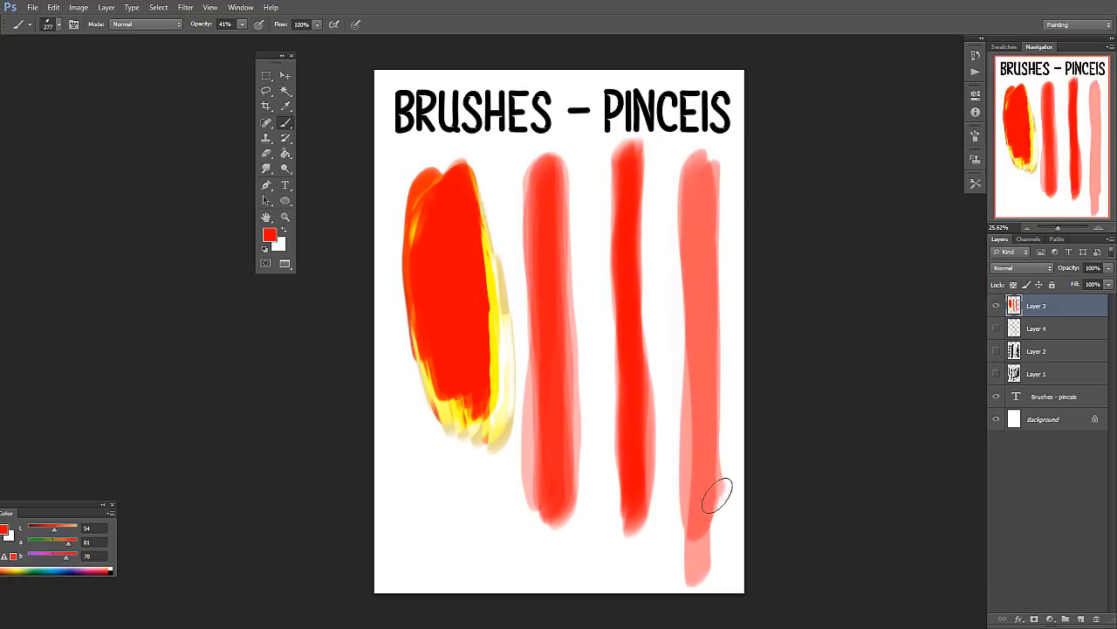
# Set the brush opacity to 1% and the flow to 29%, and paint a faint stroke in the blank area below the red-yellow patch.
pyautogui.moveTo(316, 25); pyautogui.dragTo(274, 36)
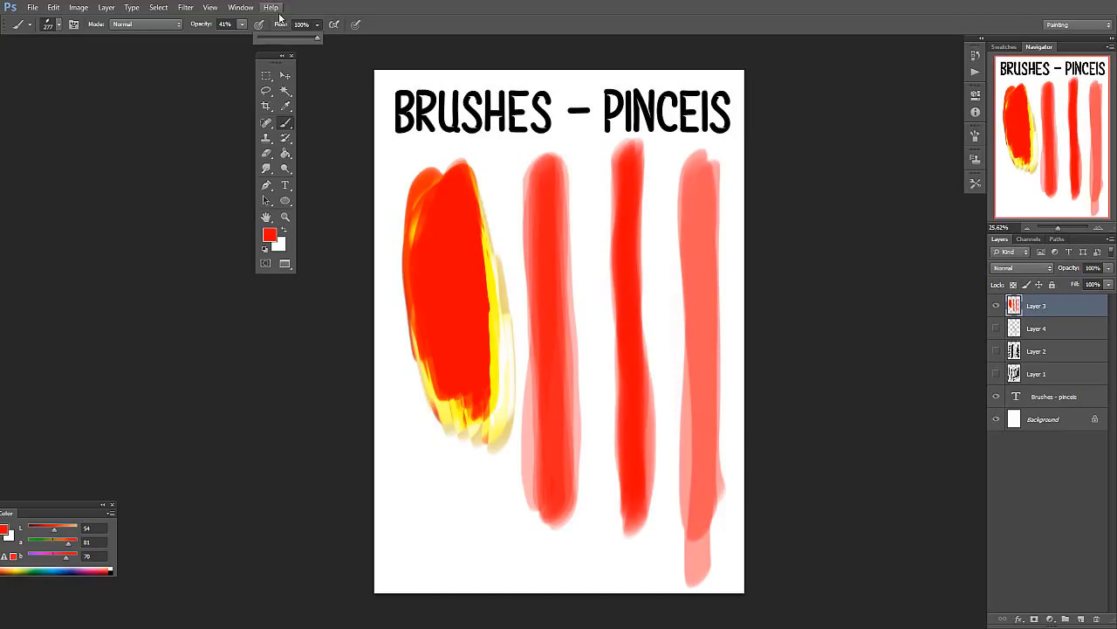
pyautogui.click(241, 26)
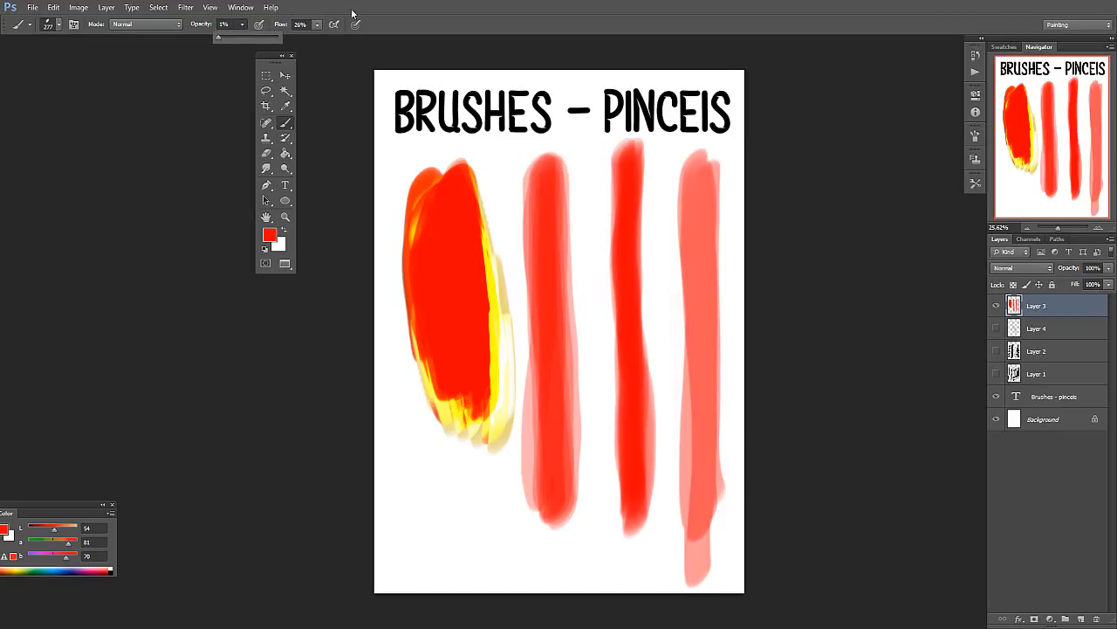
pyautogui.click(317, 25)
pyautogui.moveTo(315, 39); pyautogui.dragTo(319, 39)
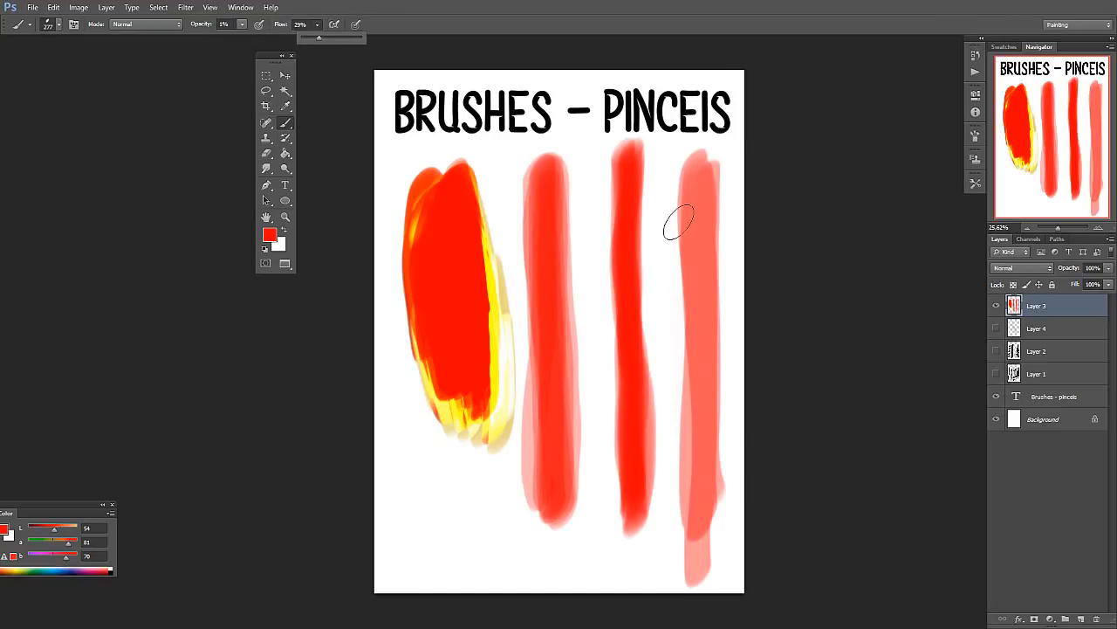
pyautogui.moveTo(424, 469); pyautogui.dragTo(440, 552)
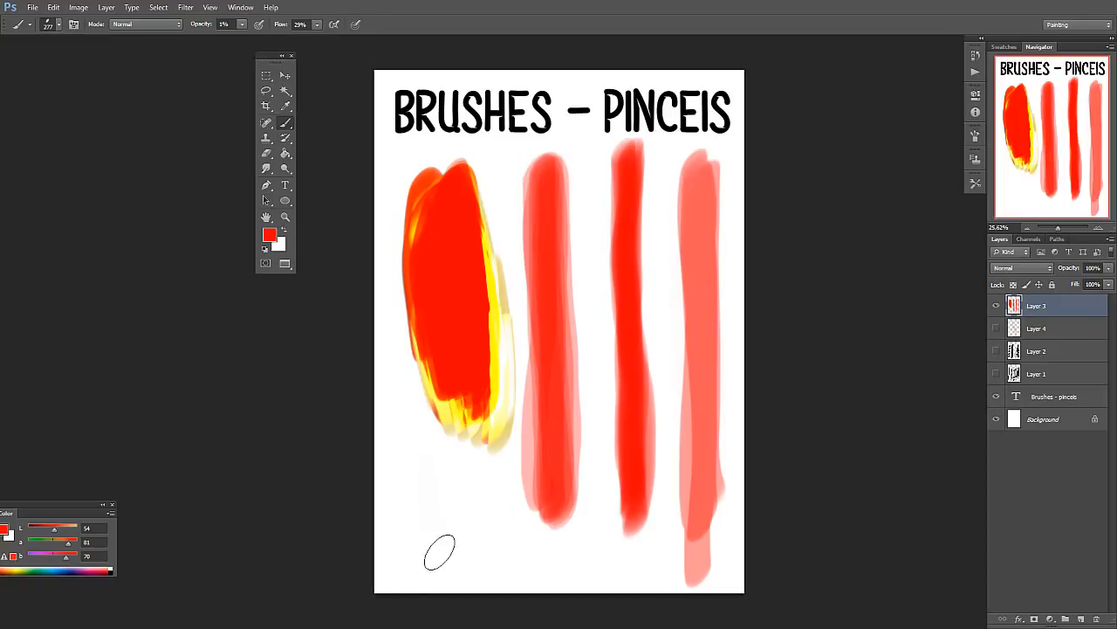
# Set the flow to 32% and the opacity to 100%, and paint overlapping diagonal strokes below the red-yellow patch.
pyautogui.click(318, 26)
pyautogui.click(242, 26)
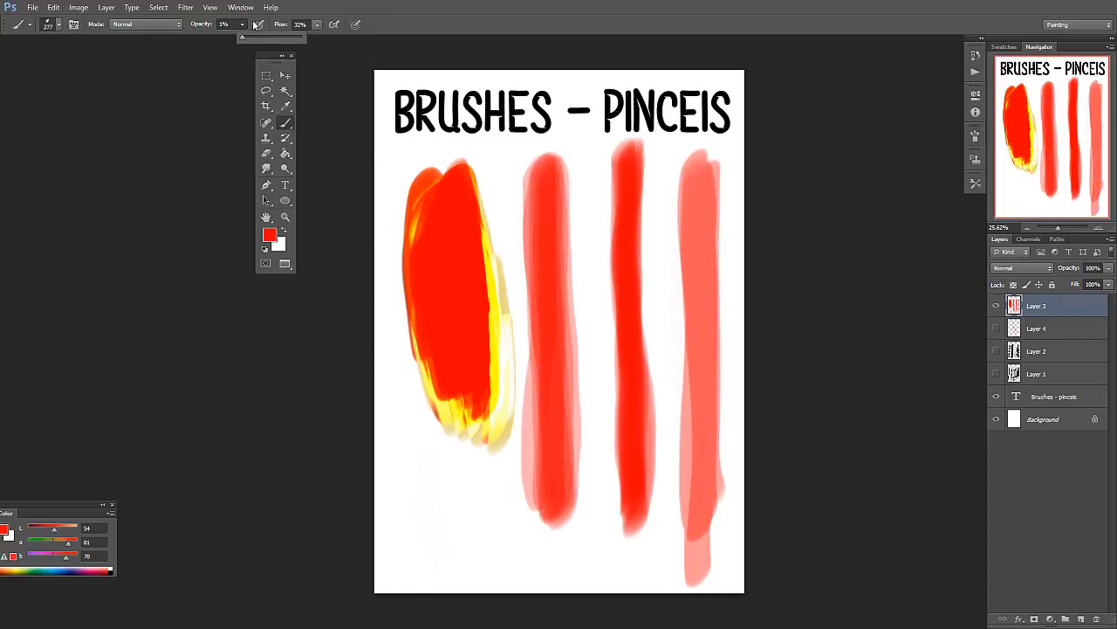
pyautogui.click(305, 39)
pyautogui.click(316, 26)
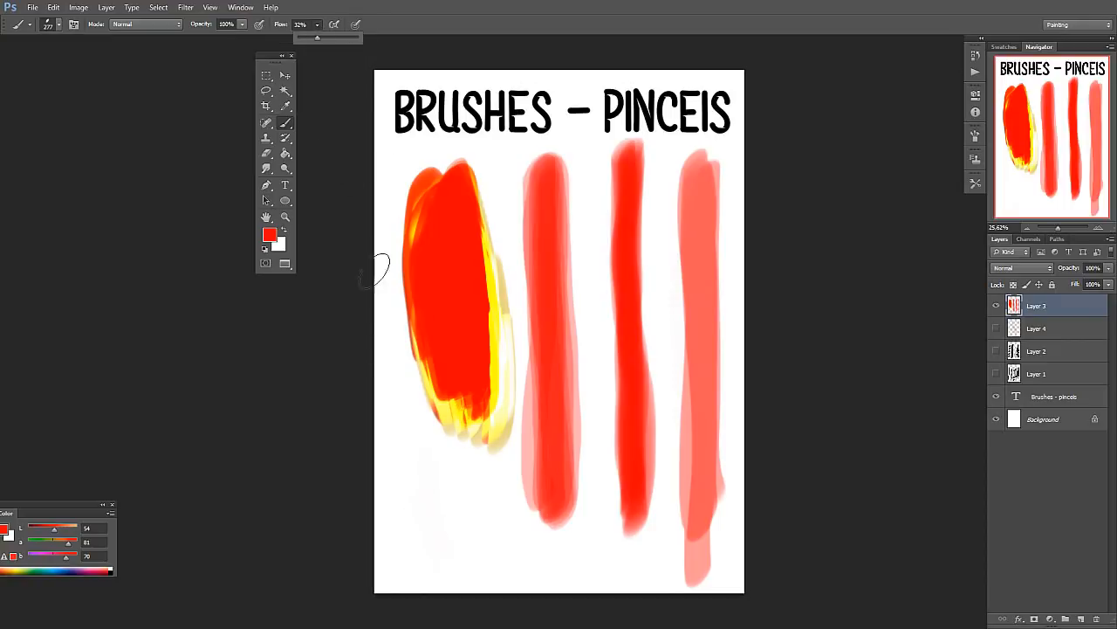
pyautogui.moveTo(403, 441)
pyautogui.mouseDown()
pyautogui.moveTo(446, 563)
pyautogui.moveTo(407, 452)
pyautogui.moveTo(437, 498)
pyautogui.moveTo(441, 524)
pyautogui.moveTo(408, 453)
pyautogui.moveTo(441, 563)
pyautogui.moveTo(469, 553)
pyautogui.mouseUp()
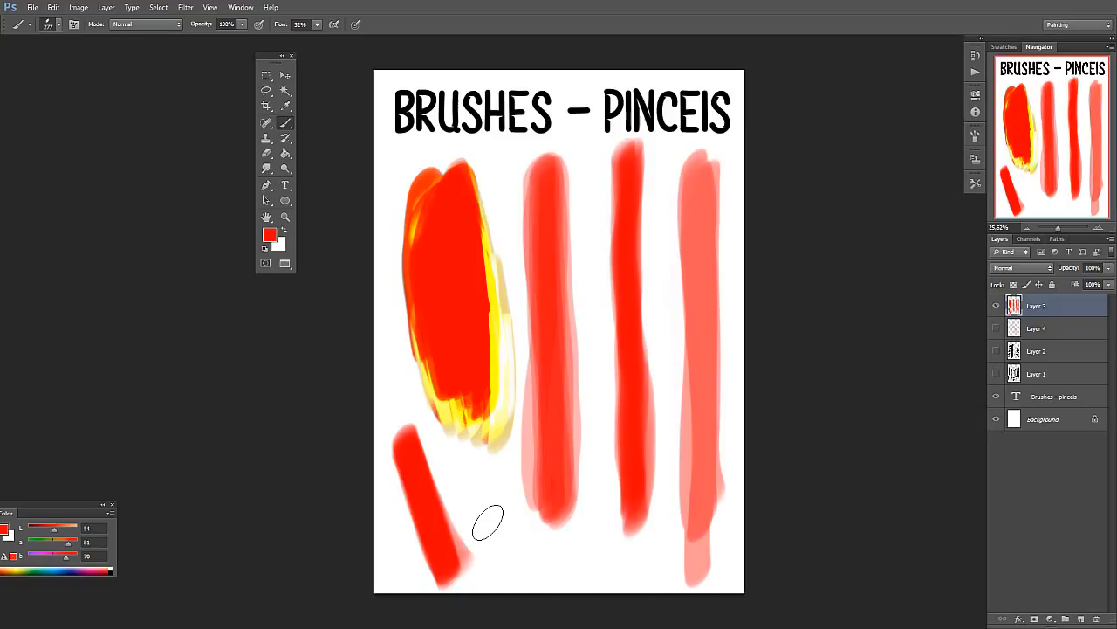
# Set the brush opacity to 41%, keep the flow at 32%, and paint a short patch beside the diagonal red stroke.
pyautogui.click(242, 25)
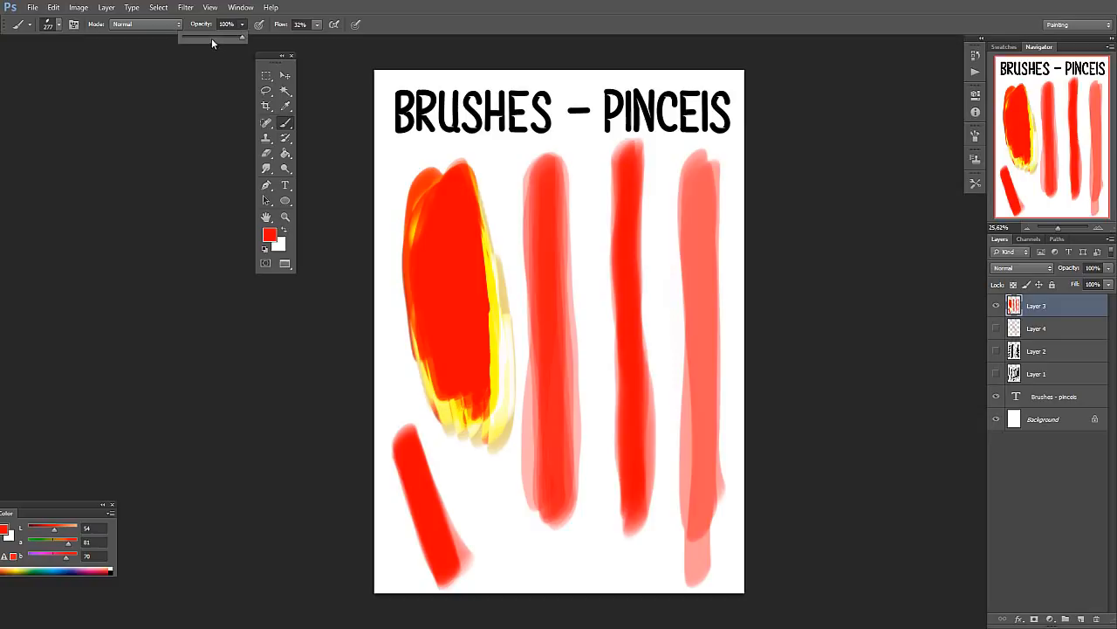
pyautogui.click(317, 25)
pyautogui.moveTo(476, 478)
pyautogui.mouseDown()
pyautogui.moveTo(506, 569)
pyautogui.moveTo(522, 566)
pyautogui.moveTo(480, 498)
pyautogui.moveTo(506, 536)
pyautogui.moveTo(516, 515)
pyautogui.mouseUp()
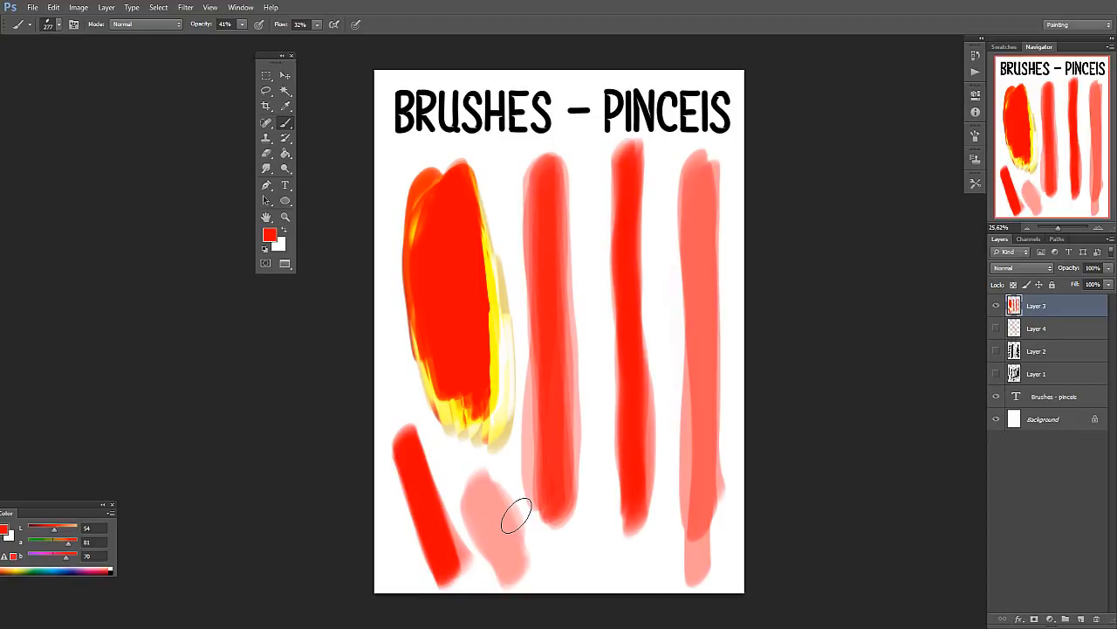
# Hide the layer with the red test strokes and add a new empty layer above it.
pyautogui.click(996, 306)
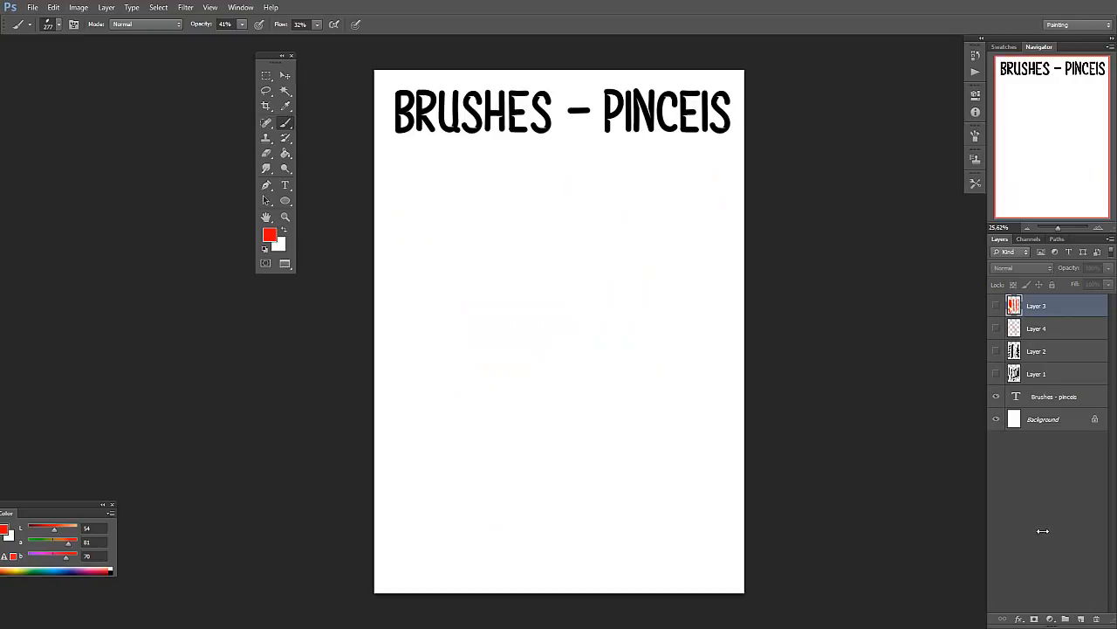
pyautogui.click(1081, 618)
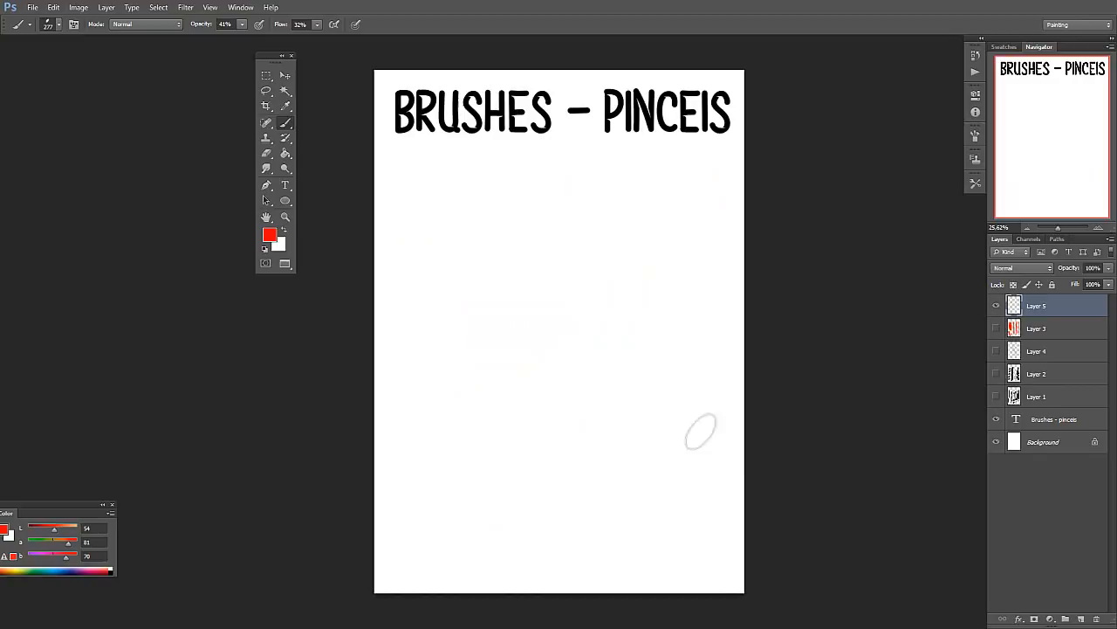
# Set the foreground colour to black and the brush size to 40 px.
pyautogui.click(269, 234)
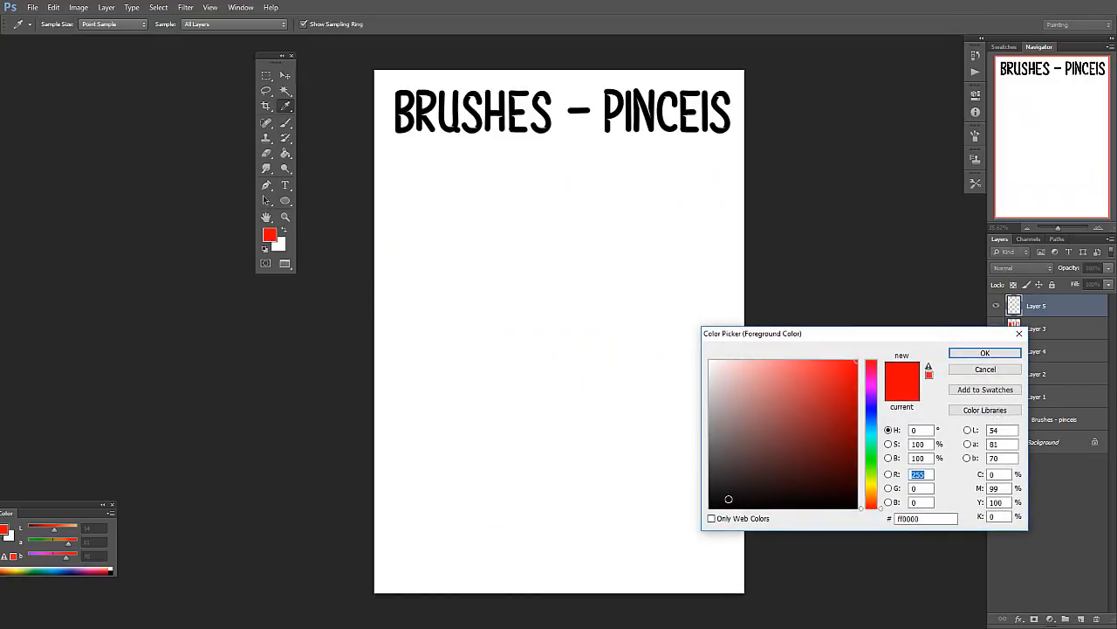
pyautogui.click(716, 497)
pyautogui.click(985, 353)
pyautogui.rightClick(524, 271)
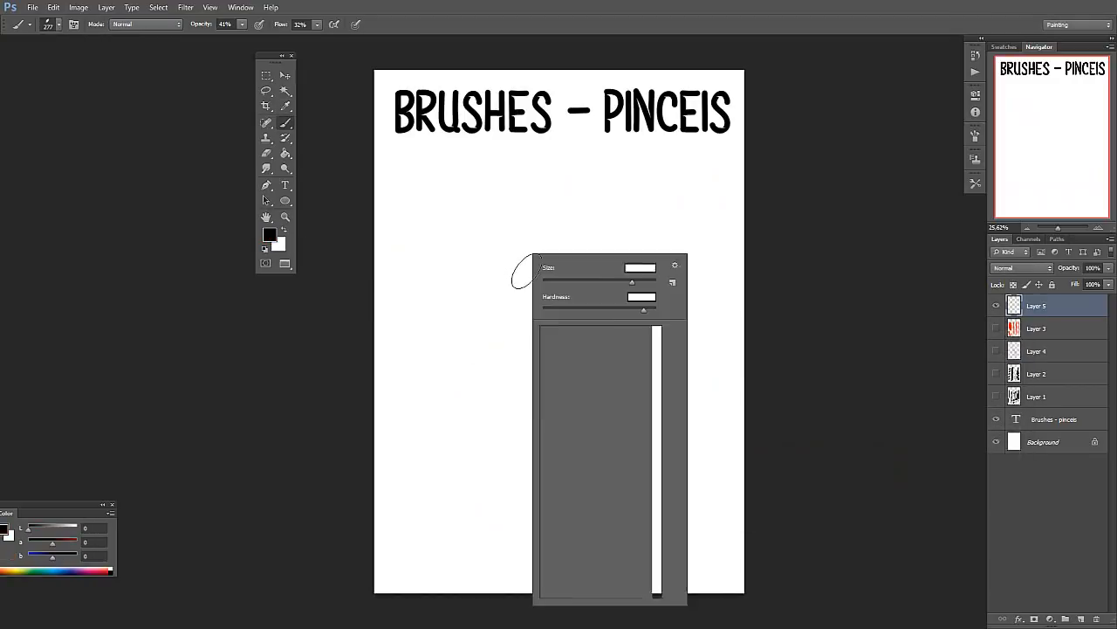
pyautogui.write('40')
pyautogui.press('Return')
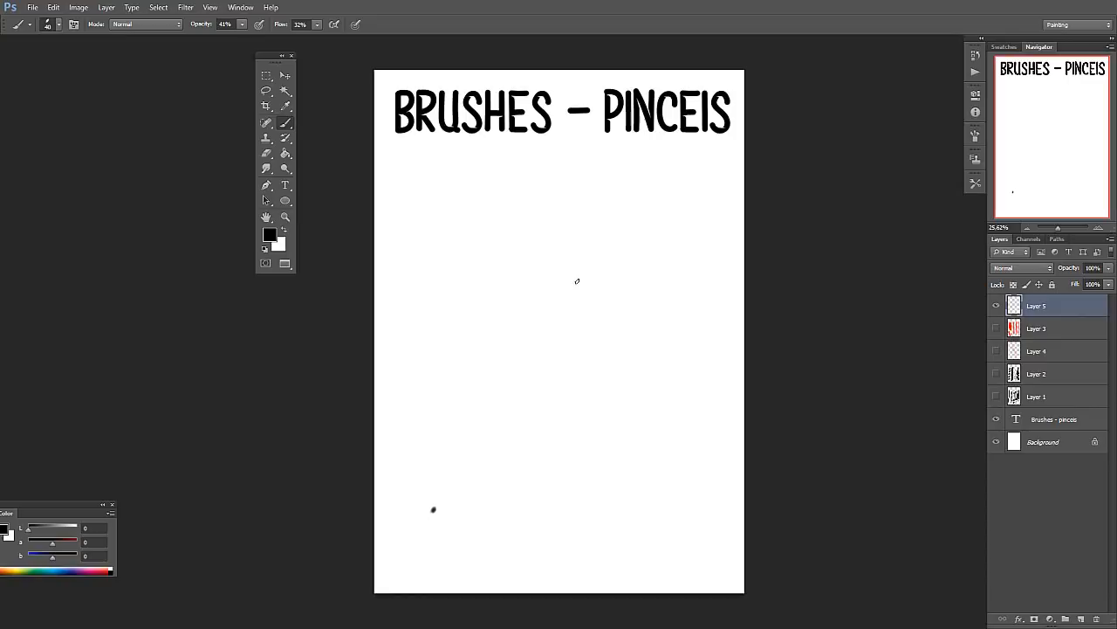
# Draw a closed five-pointed star with connected straight brush lines, starting and ending at the dot near the page's lower left.
pyautogui.keyDown('shift'); pyautogui.click(589, 196); pyautogui.keyUp('shift')
pyautogui.keyDown('shift'); pyautogui.click(611, 512); pyautogui.keyUp('shift')
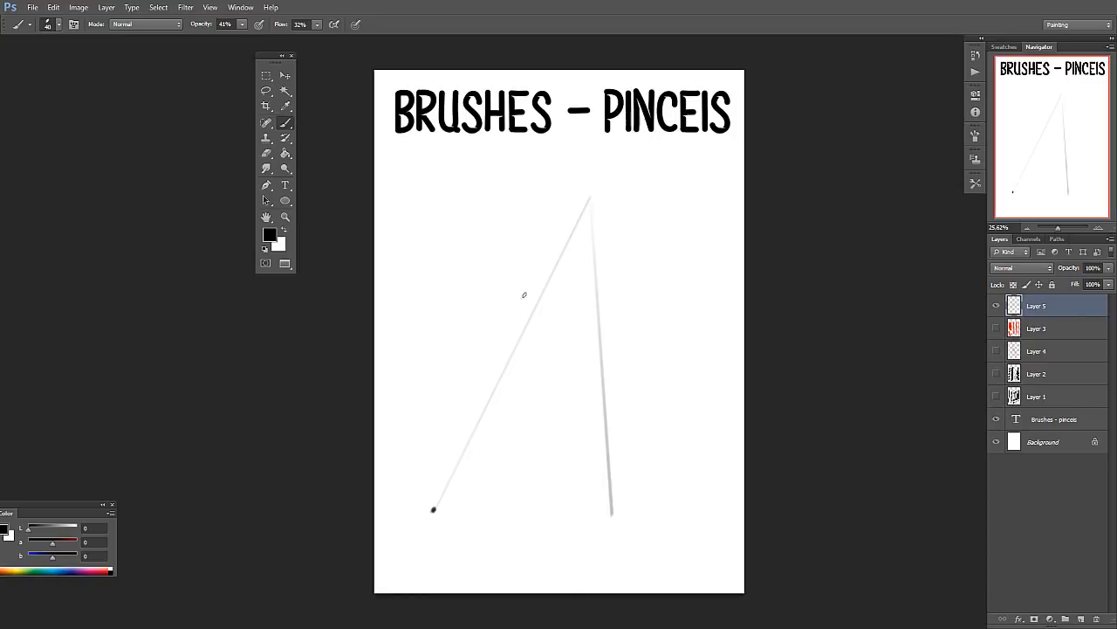
pyautogui.keyDown('shift'); pyautogui.click(478, 241); pyautogui.keyUp('shift')
pyautogui.keyDown('shift'); pyautogui.click(684, 280); pyautogui.keyUp('shift')
pyautogui.keyDown('shift'); pyautogui.click(434, 510); pyautogui.keyUp('shift')
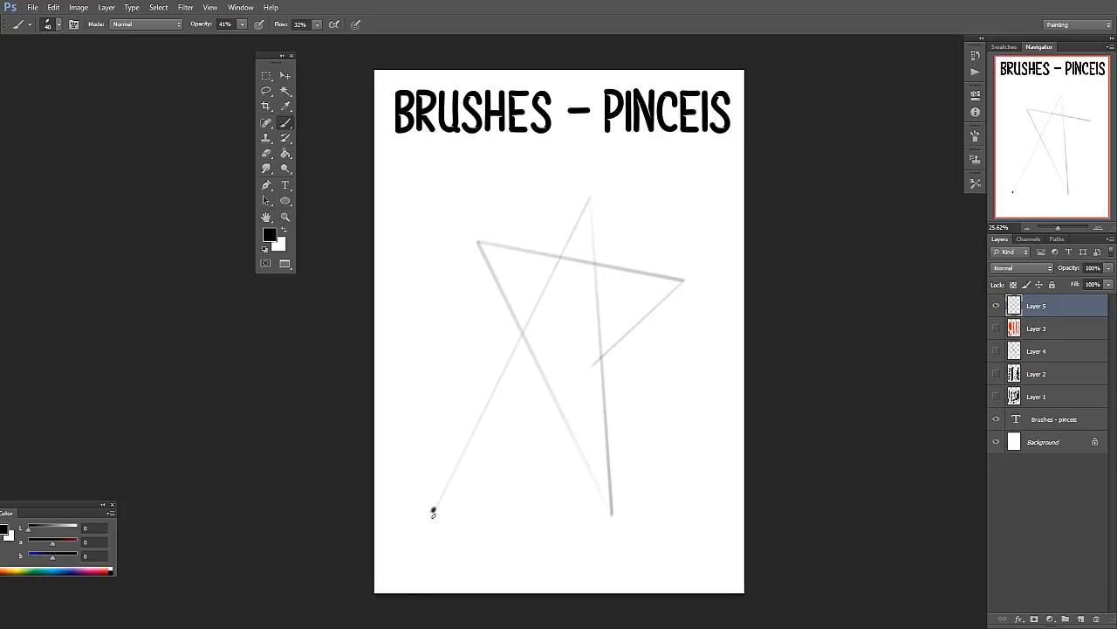
# Retrace the star's five lines two more times with connected straight strokes to darken them.
pyautogui.keyDown('shift'); pyautogui.click(590, 199); pyautogui.keyUp('shift')
pyautogui.keyDown('shift'); pyautogui.click(609, 512); pyautogui.keyUp('shift')
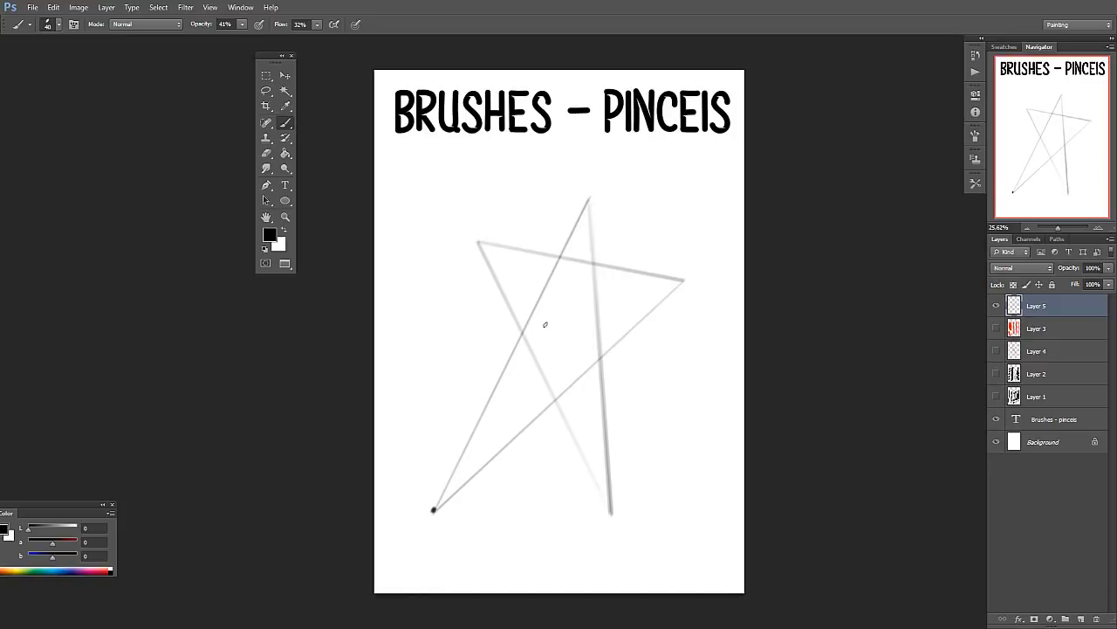
pyautogui.keyDown('shift'); pyautogui.click(478, 242); pyautogui.keyUp('shift')
pyautogui.keyDown('shift'); pyautogui.click(685, 278); pyautogui.keyUp('shift')
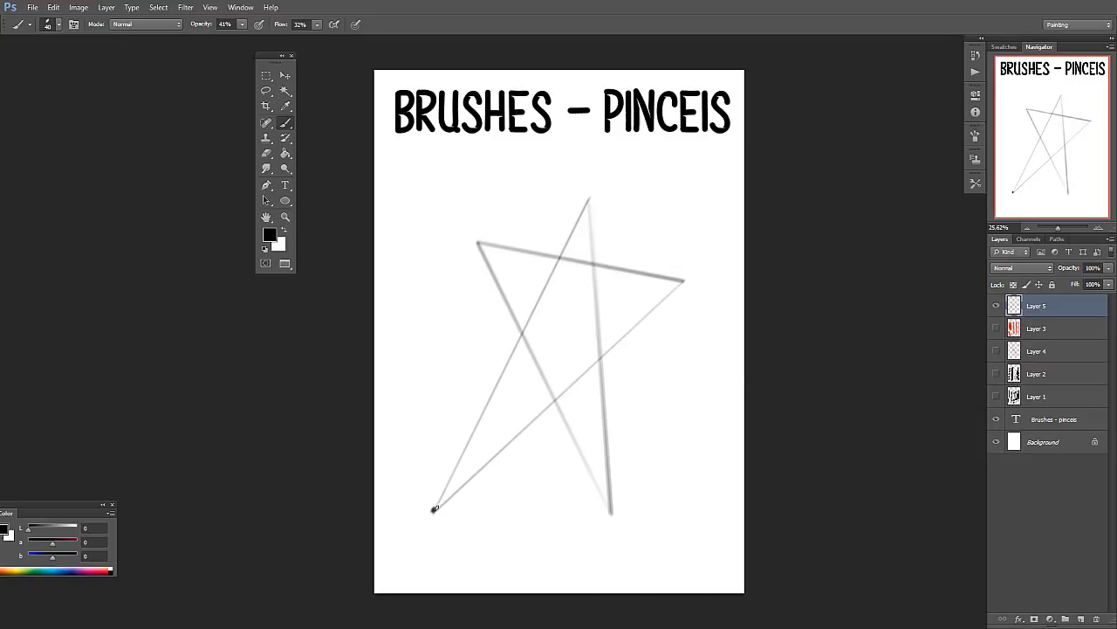
pyautogui.keyDown('shift'); pyautogui.click(434, 510); pyautogui.keyUp('shift')
pyautogui.keyDown('shift'); pyautogui.click(589, 199); pyautogui.keyUp('shift')
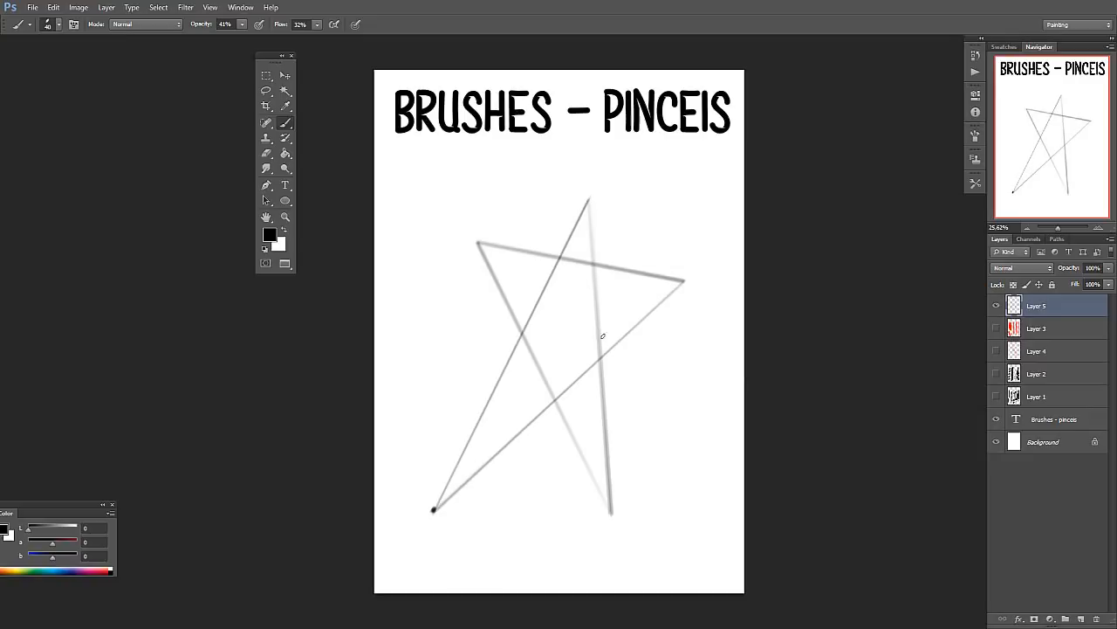
pyautogui.keyDown('shift'); pyautogui.click(611, 512); pyautogui.keyUp('shift')
pyautogui.keyDown('shift'); pyautogui.click(477, 243); pyautogui.keyUp('shift')
pyautogui.keyDown('shift'); pyautogui.click(684, 281); pyautogui.keyUp('shift')
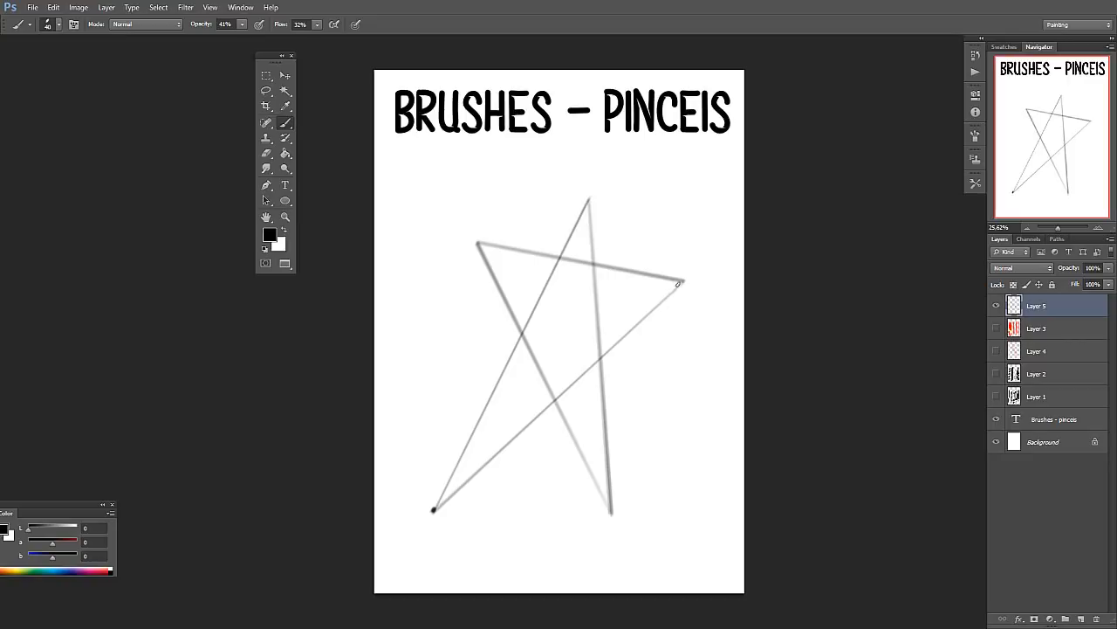
pyautogui.keyDown('shift'); pyautogui.click(434, 510); pyautogui.keyUp('shift')
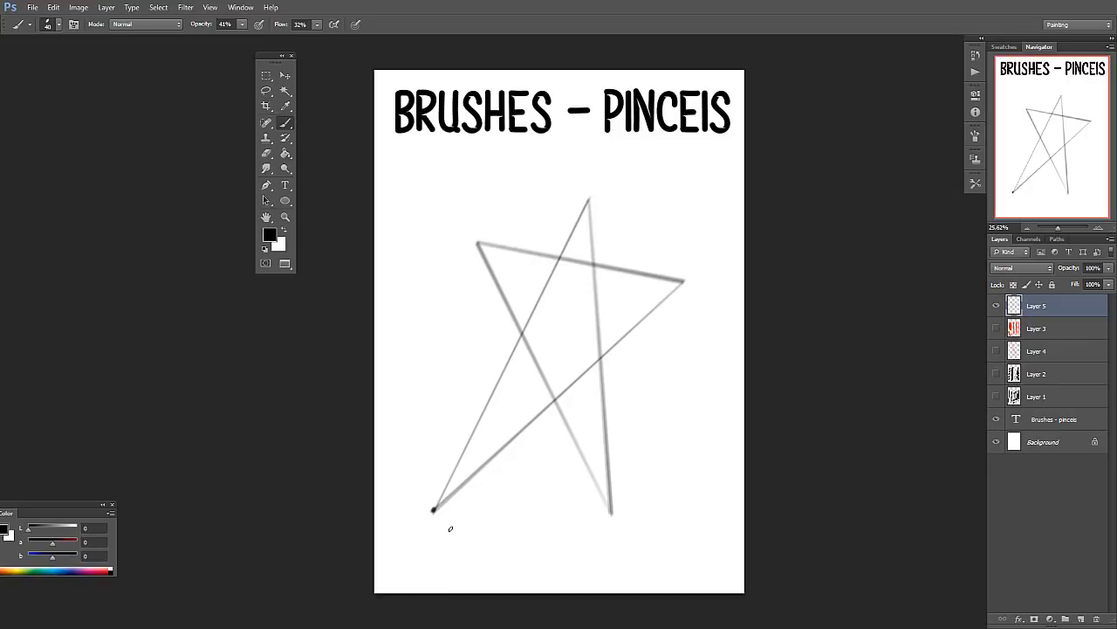
# Draw a steep straight line beside the star and a slanted one from its upper end into the star, retracing both.
pyautogui.keyDown('shift'); pyautogui.click(679, 443); pyautogui.keyUp('shift')
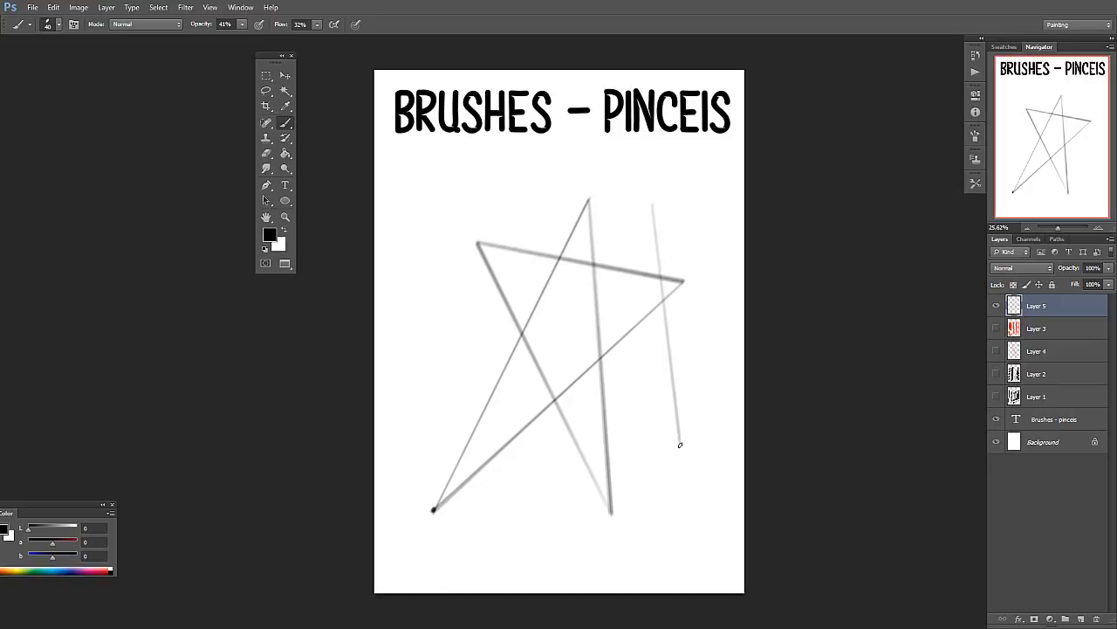
pyautogui.keyDown('shift'); pyautogui.click(652, 206); pyautogui.keyUp('shift')
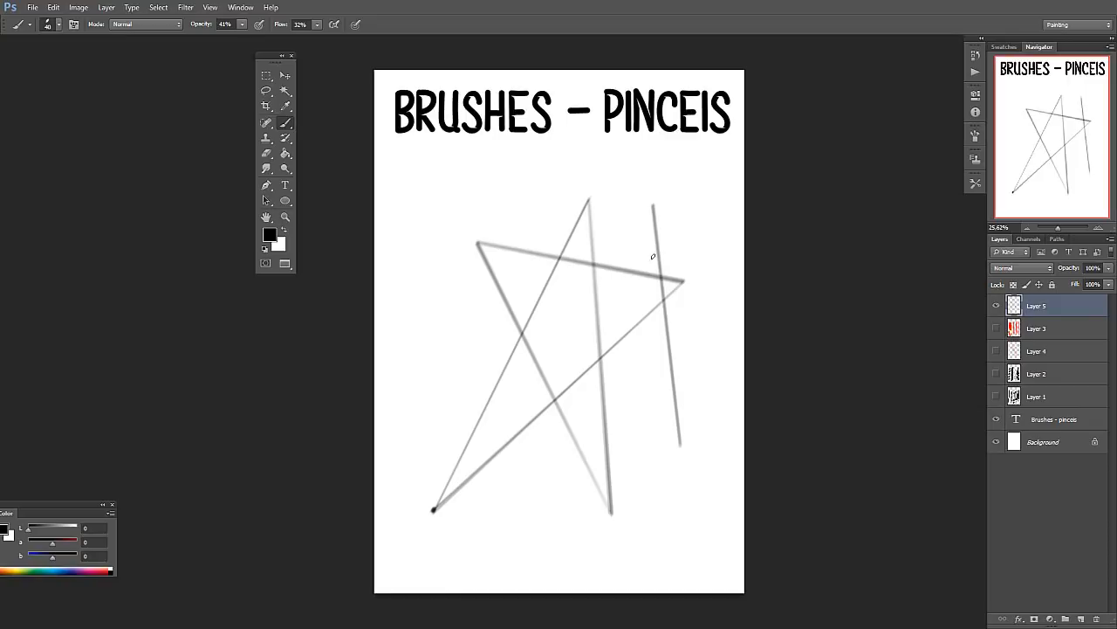
pyautogui.keyDown('shift'); pyautogui.click(564, 297); pyautogui.keyUp('shift')
pyautogui.keyDown('shift'); pyautogui.click(653, 205); pyautogui.keyUp('shift')
pyautogui.keyDown('shift'); pyautogui.click(566, 295); pyautogui.keyUp('shift')
# Choose the 40 px soft round brush preset with size 29 px and draw a long diagonal straight line across the star.
pyautogui.rightClick(653, 286)
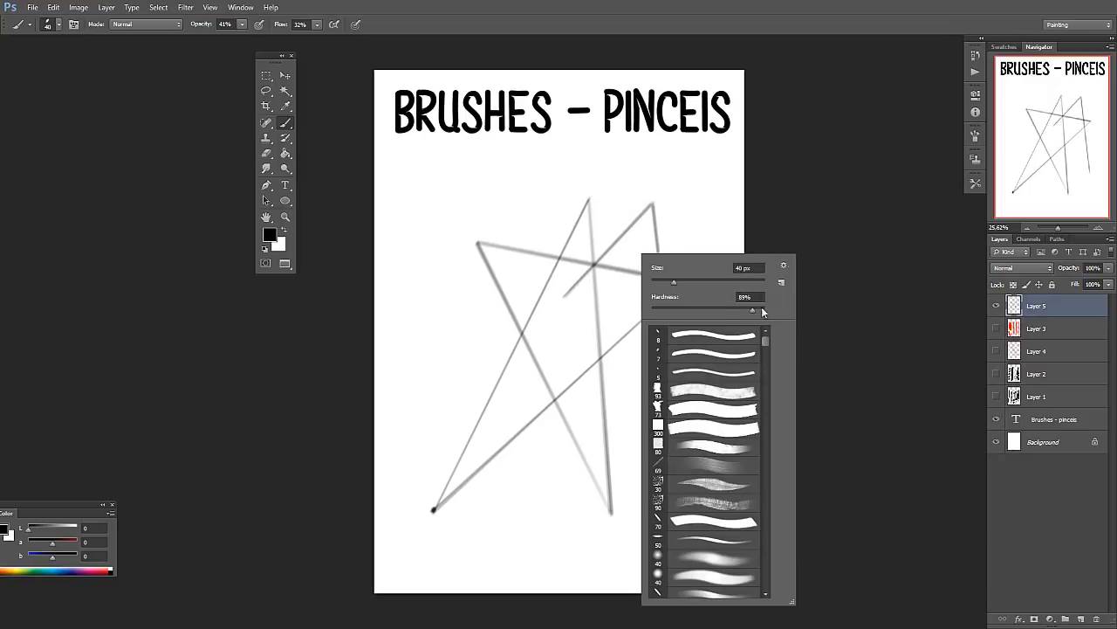
pyautogui.click(670, 393)
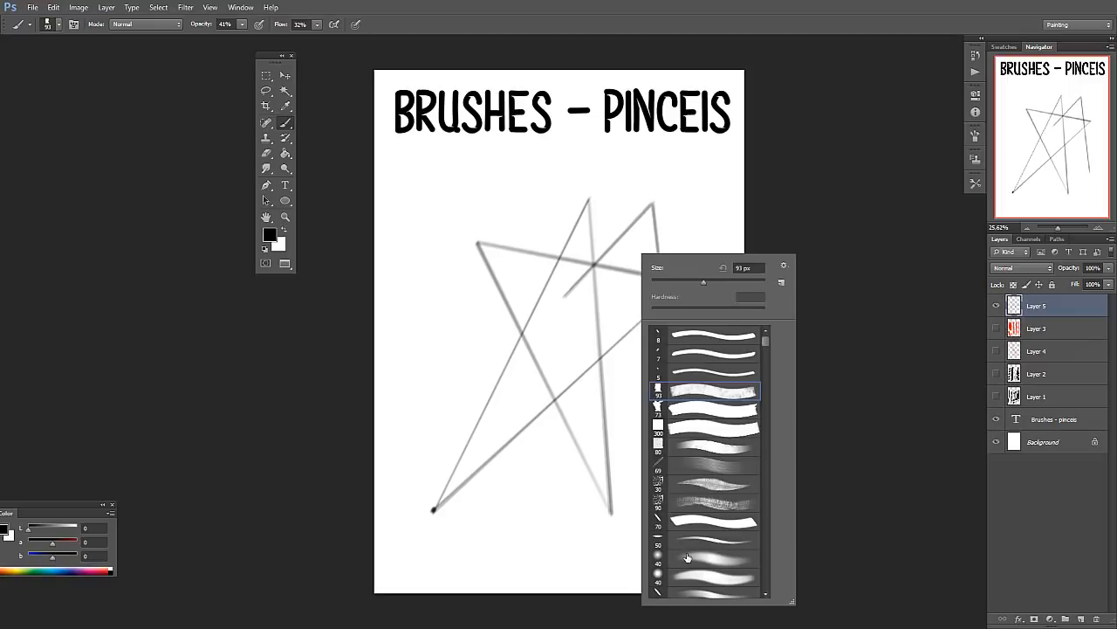
pyautogui.click(691, 576)
pyautogui.moveTo(673, 282); pyautogui.dragTo(668, 282)
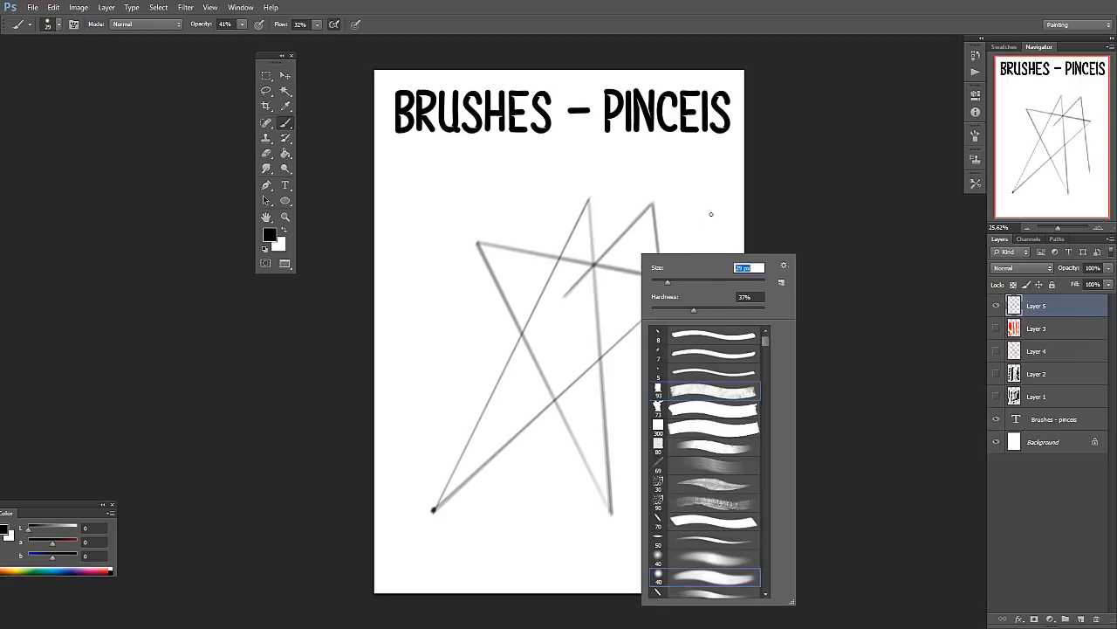
pyautogui.click(710, 212)
pyautogui.moveTo(529, 522); pyautogui.dragTo(700, 181)
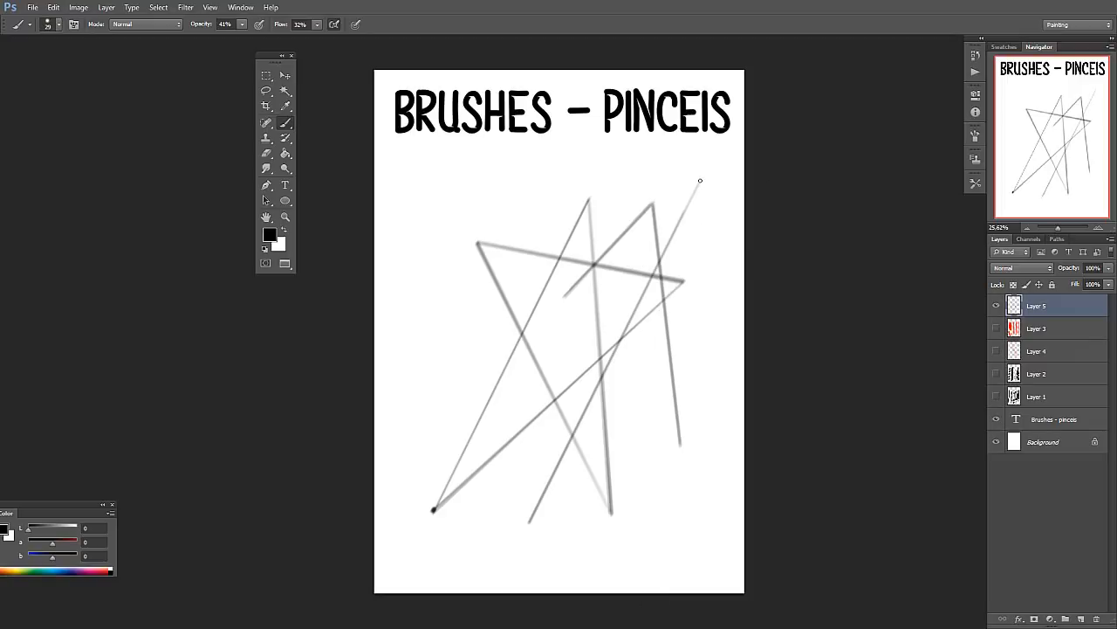
# Choose the 300 px square brush preset, reduce its size to 47 px, and draw and retrace a long diagonal straight line through the star.
pyautogui.rightClick(695, 234)
pyautogui.click(718, 429)
pyautogui.click(718, 409)
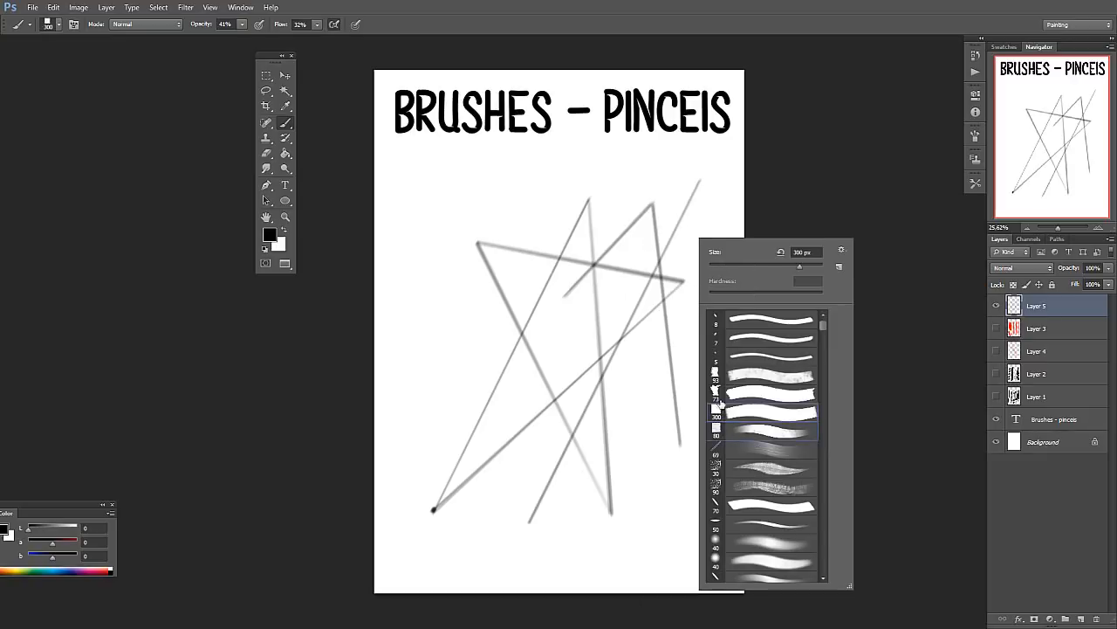
pyautogui.click(735, 267)
pyautogui.click(668, 212)
pyautogui.click(472, 528)
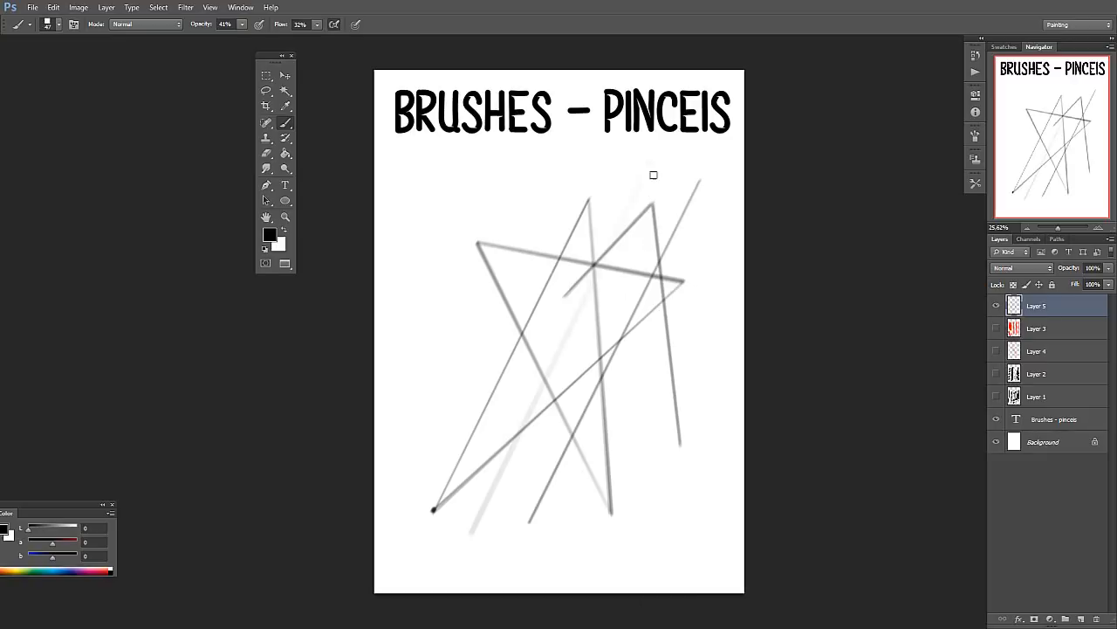
pyautogui.keyDown('shift'); pyautogui.click(650, 161); pyautogui.keyUp('shift')
pyautogui.keyDown('shift'); pyautogui.click(472, 534); pyautogui.keyUp('shift')
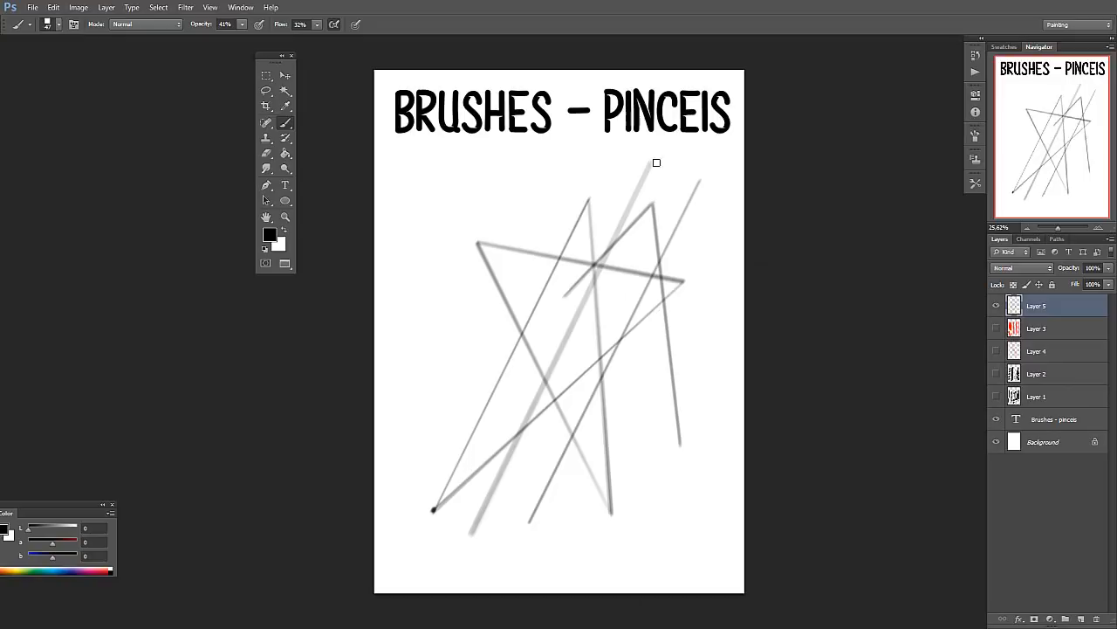
# Draw and retrace a straight line from the thick diagonal's upper end to a point above the star's left tip.
pyautogui.click(654, 162)
pyautogui.keyDown('shift'); pyautogui.click(515, 192); pyautogui.keyUp('shift')
pyautogui.keyDown('shift'); pyautogui.click(644, 162); pyautogui.keyUp('shift')
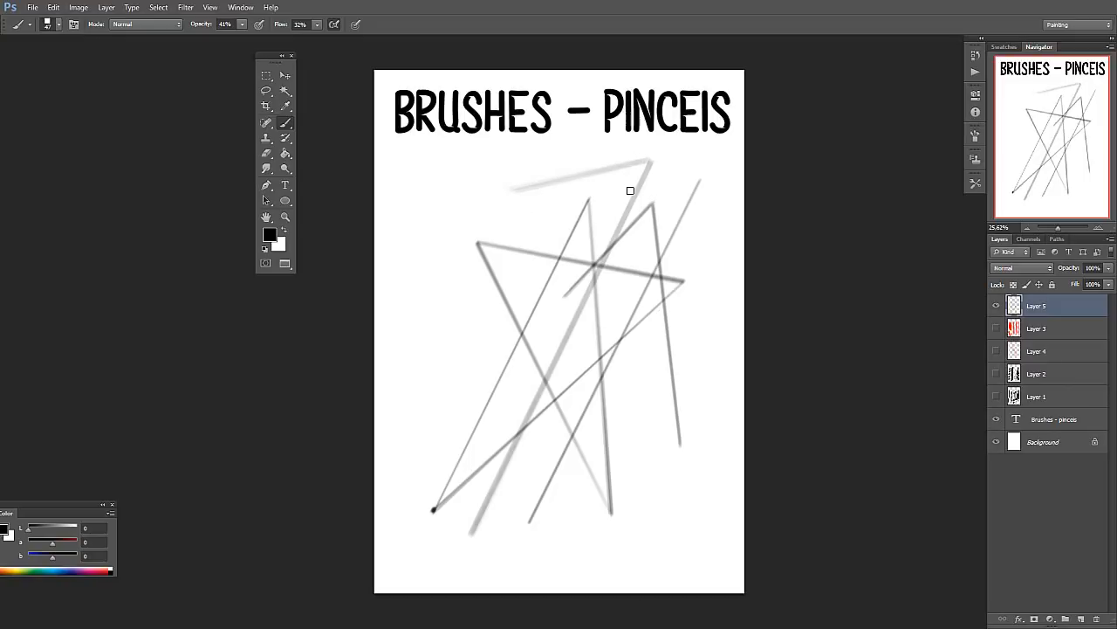
# Hide the layer with the star and straight lines, and add another new empty layer.
pyautogui.click(996, 306)
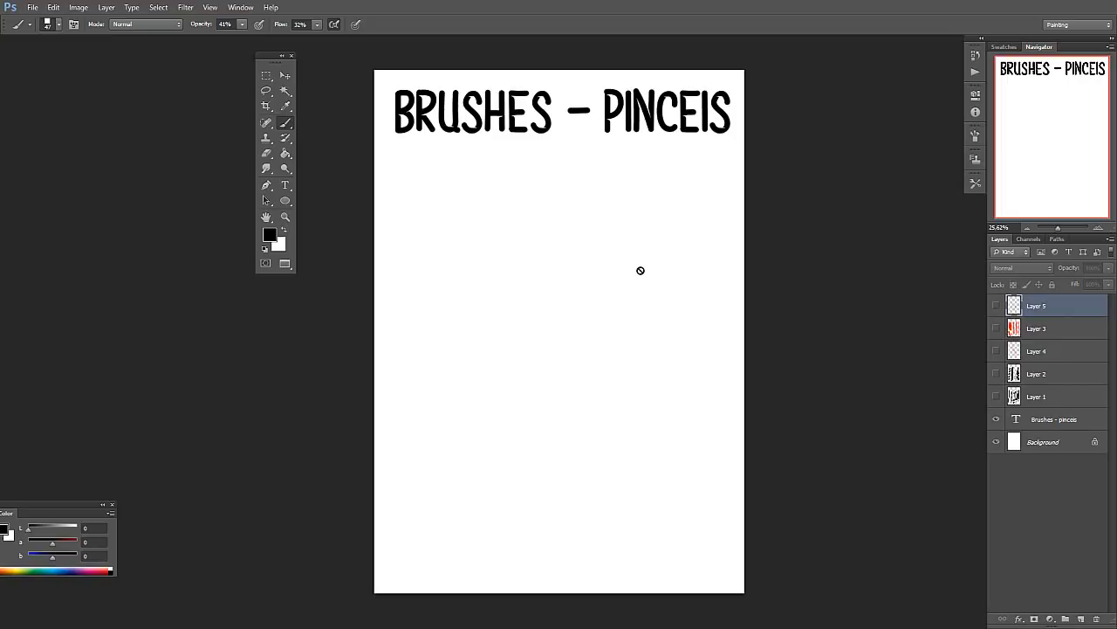
pyautogui.click(1081, 619)
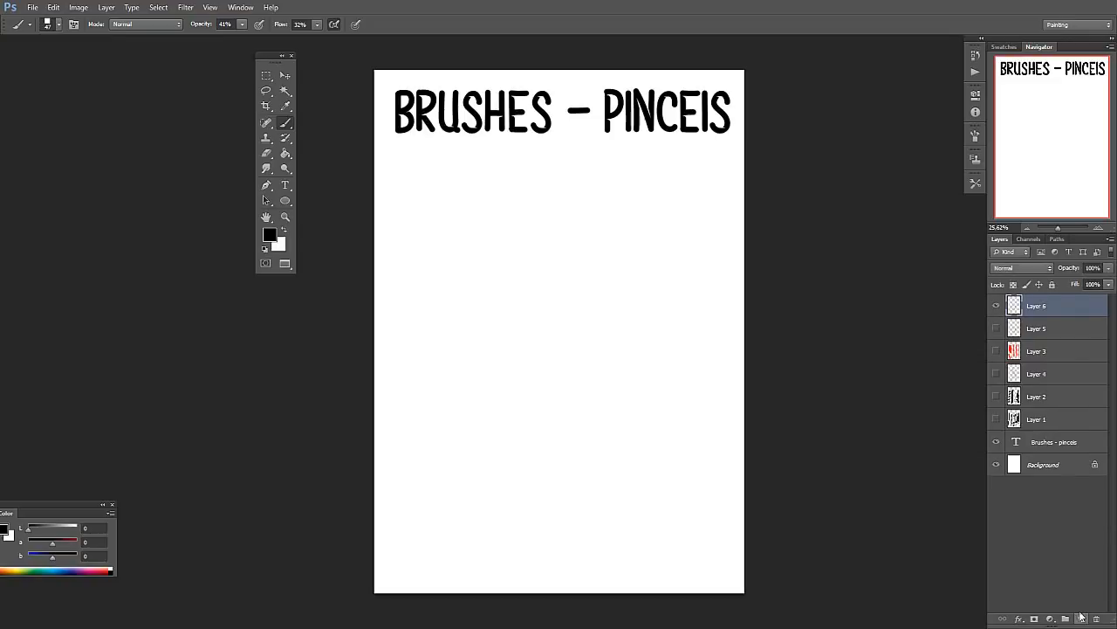
# Choose the 7 px brush preset, draw a wavy vertical line, and draw a second one beside it at size 22 px.
pyautogui.rightClick(611, 278)
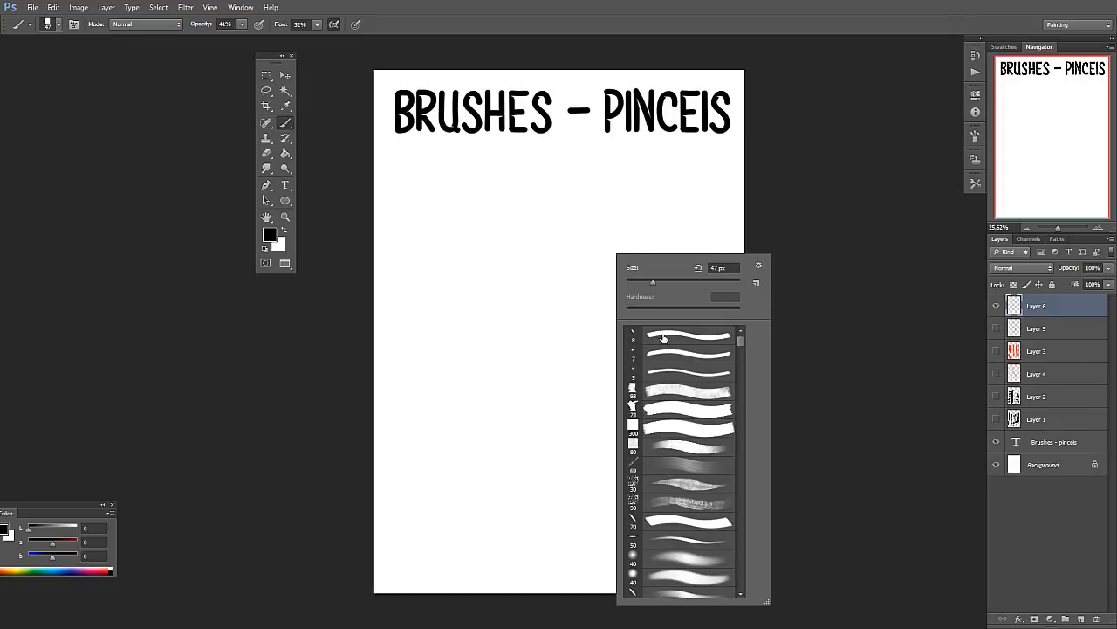
pyautogui.click(699, 333)
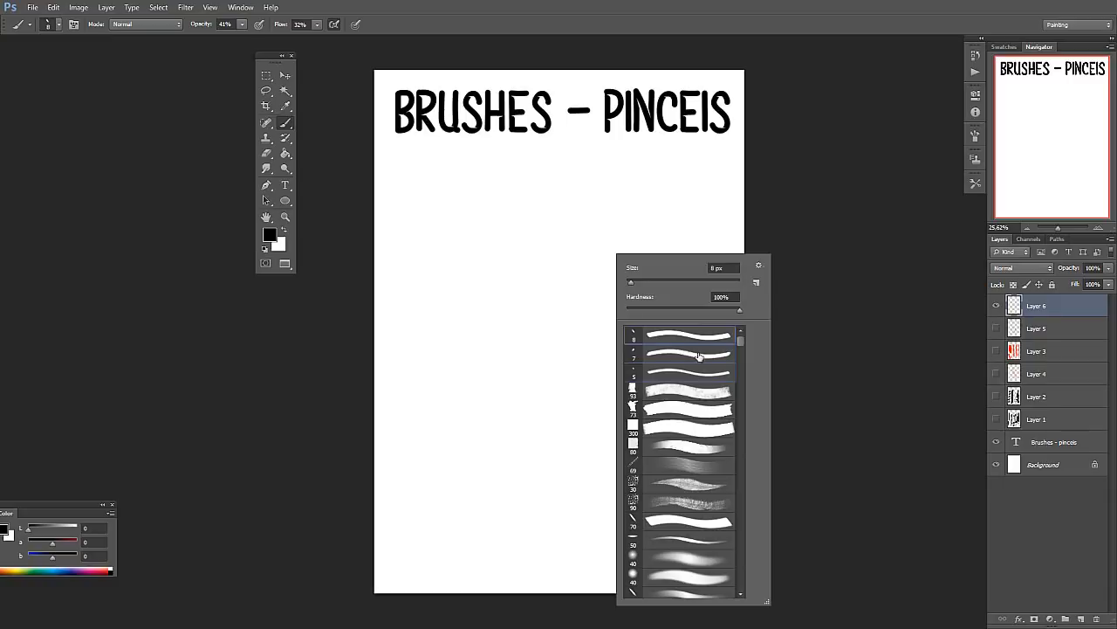
pyautogui.click(698, 355)
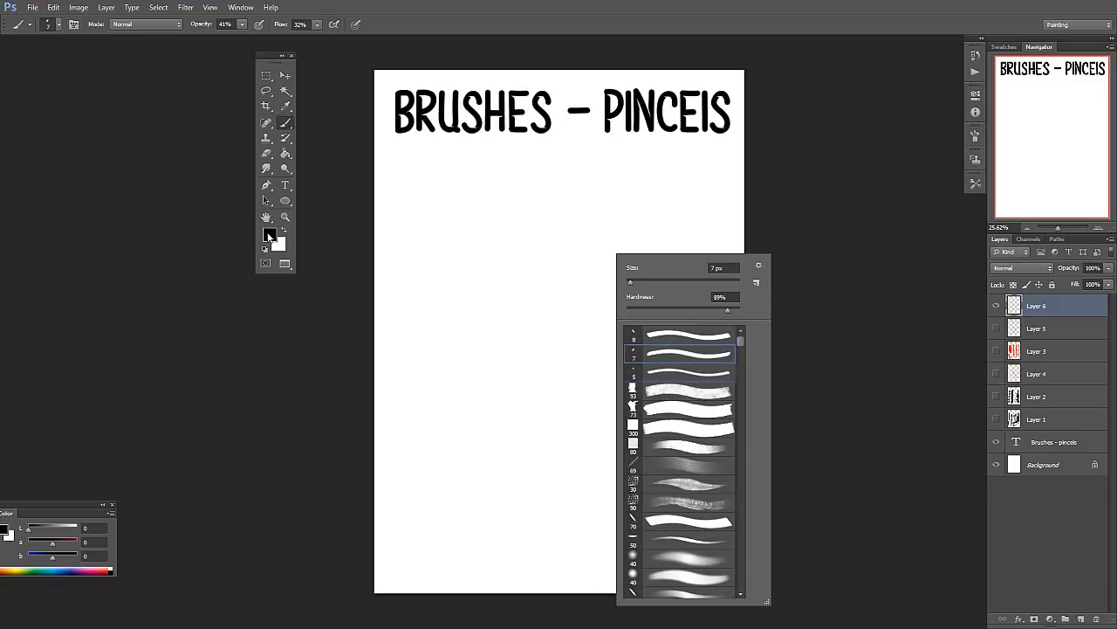
pyautogui.moveTo(450, 168)
pyautogui.mouseDown()
pyautogui.moveTo(431, 242)
pyautogui.moveTo(436, 412)
pyautogui.mouseUp()
pyautogui.rightClick(533, 256)
pyautogui.moveTo(549, 285); pyautogui.dragTo(559, 284)
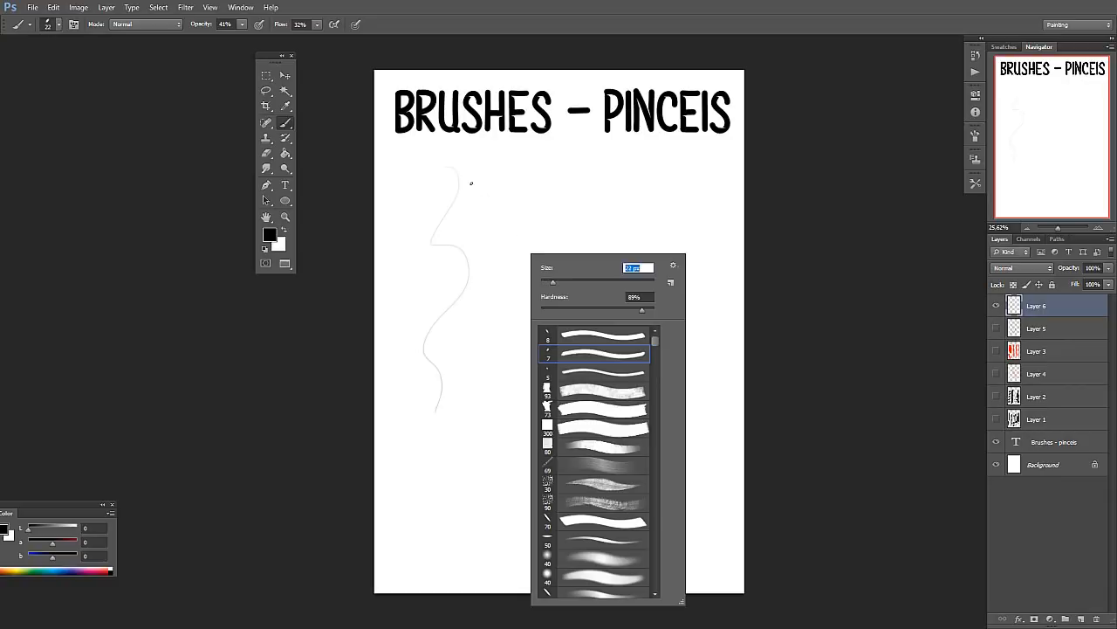
pyautogui.moveTo(475, 162); pyautogui.dragTo(476, 509)
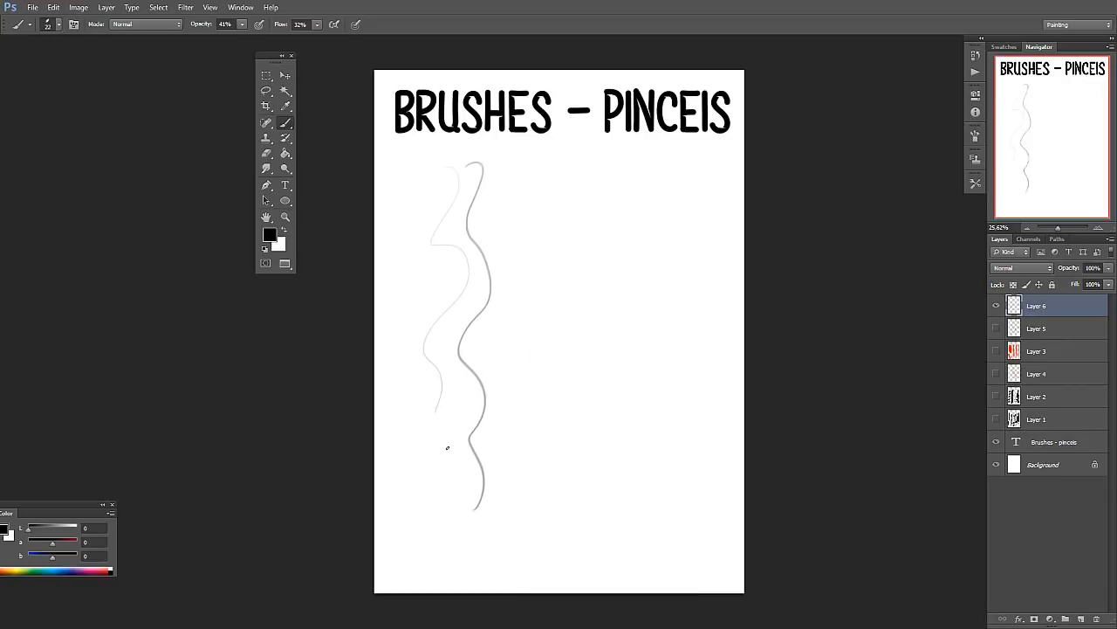
# Set the brush opacity and flow to 100% and draw four dark wavy vertical lines across the left half of the canvas.
pyautogui.click(241, 25)
pyautogui.moveTo(257, 39); pyautogui.dragTo(334, 41)
pyautogui.click(317, 25)
pyautogui.click(427, 168)
pyautogui.moveTo(427, 168)
pyautogui.mouseDown()
pyautogui.moveTo(450, 299)
pyautogui.moveTo(434, 510)
pyautogui.mouseUp()
pyautogui.moveTo(478, 167)
pyautogui.mouseDown()
pyautogui.moveTo(489, 195)
pyautogui.moveTo(474, 513)
pyautogui.mouseUp()
pyautogui.moveTo(394, 199)
pyautogui.mouseDown()
pyautogui.moveTo(391, 263)
pyautogui.moveTo(412, 428)
pyautogui.moveTo(399, 516)
pyautogui.mouseUp()
pyautogui.rightClick(559, 257)
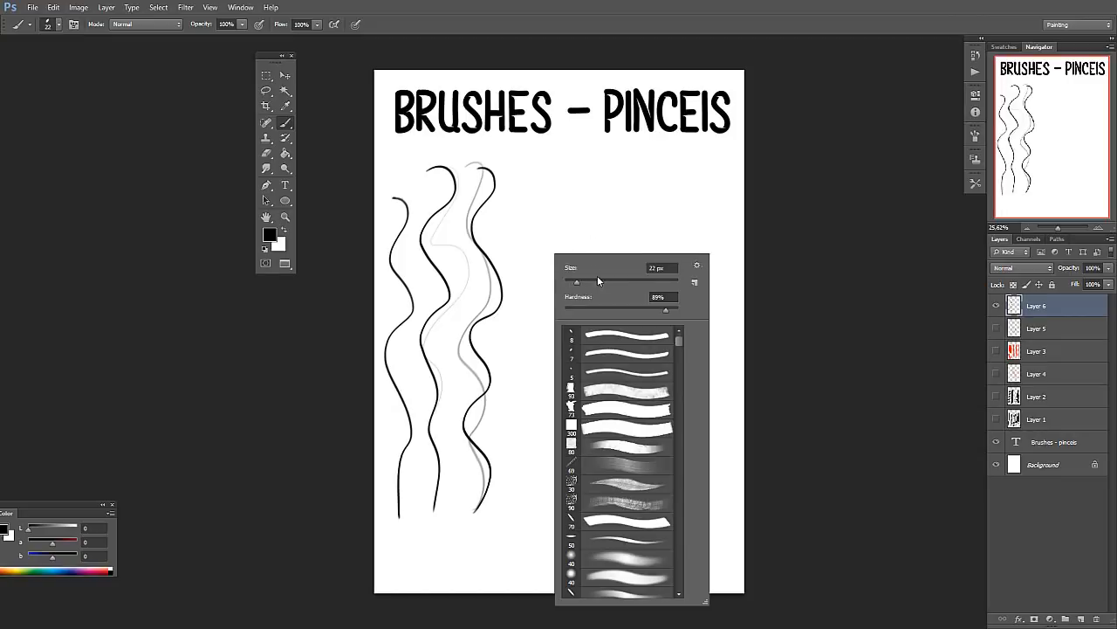
pyautogui.moveTo(502, 200)
pyautogui.mouseDown()
pyautogui.moveTo(530, 286)
pyautogui.moveTo(497, 465)
pyautogui.mouseUp()
# Choose the 5 px brush preset, enlarge it to 15 px, and draw two thin wavy lines to the right of the dark ones.
pyautogui.rightClick(549, 255)
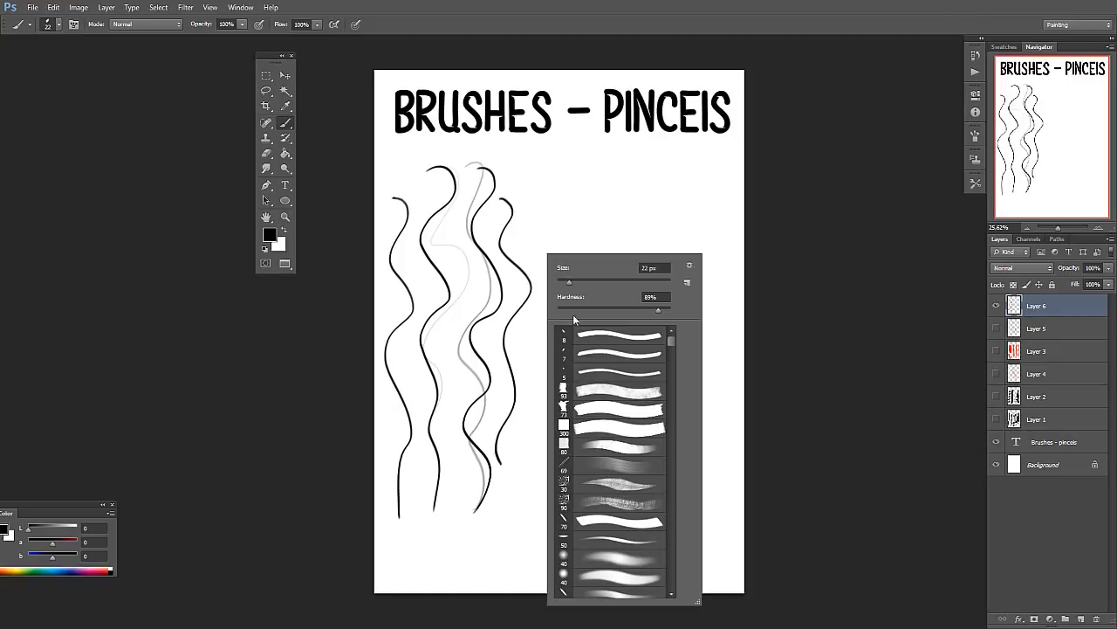
pyautogui.click(597, 370)
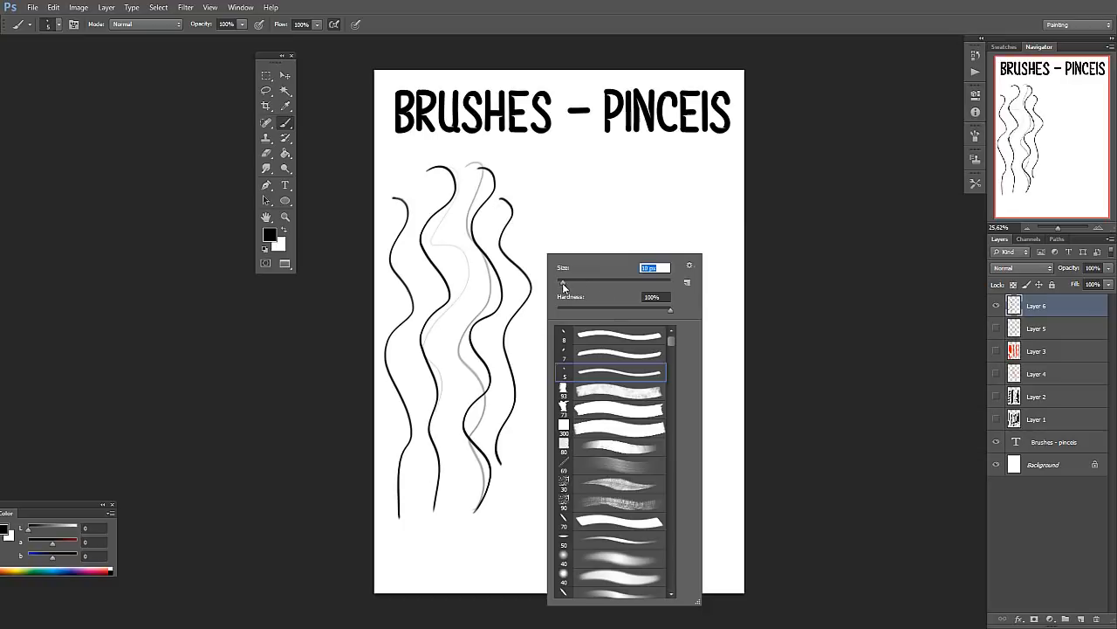
pyautogui.moveTo(550, 164)
pyautogui.mouseDown()
pyautogui.moveTo(551, 191)
pyautogui.moveTo(553, 404)
pyautogui.mouseUp()
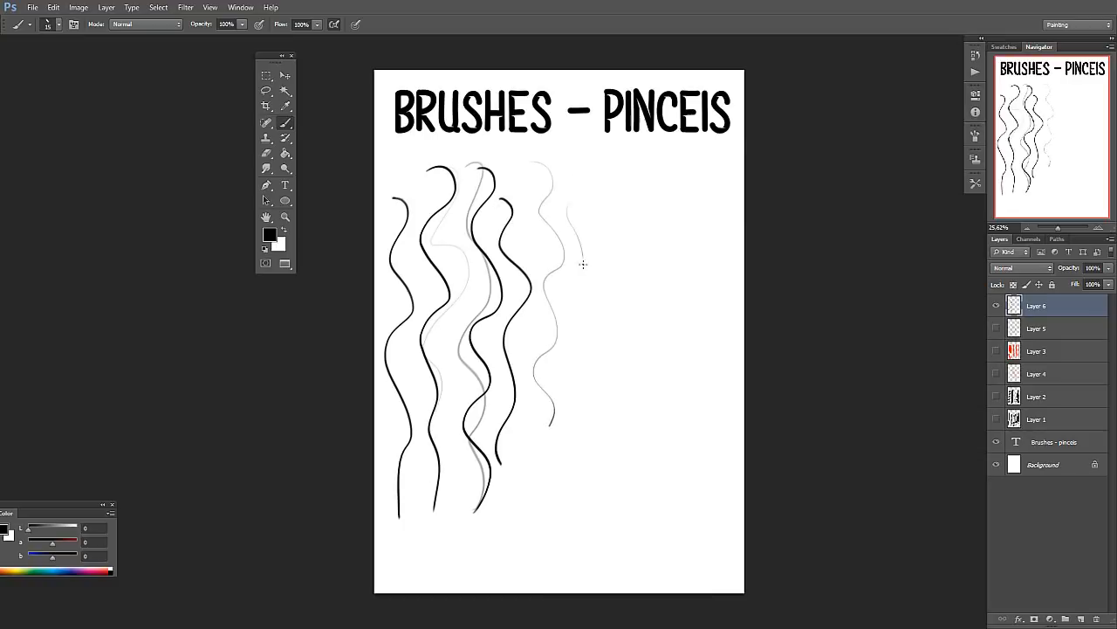
pyautogui.moveTo(582, 263); pyautogui.dragTo(572, 497)
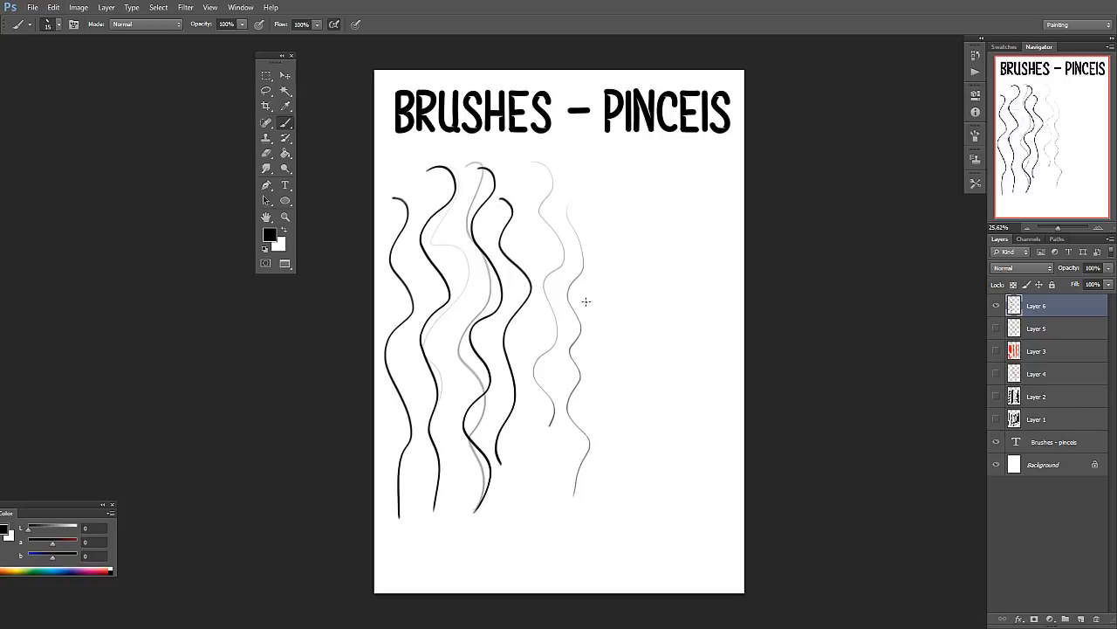
# Enlarge the brush to 56 px and draw curved and looping strokes plus a small eye on the right side of the canvas.
pyautogui.rightClick(618, 272)
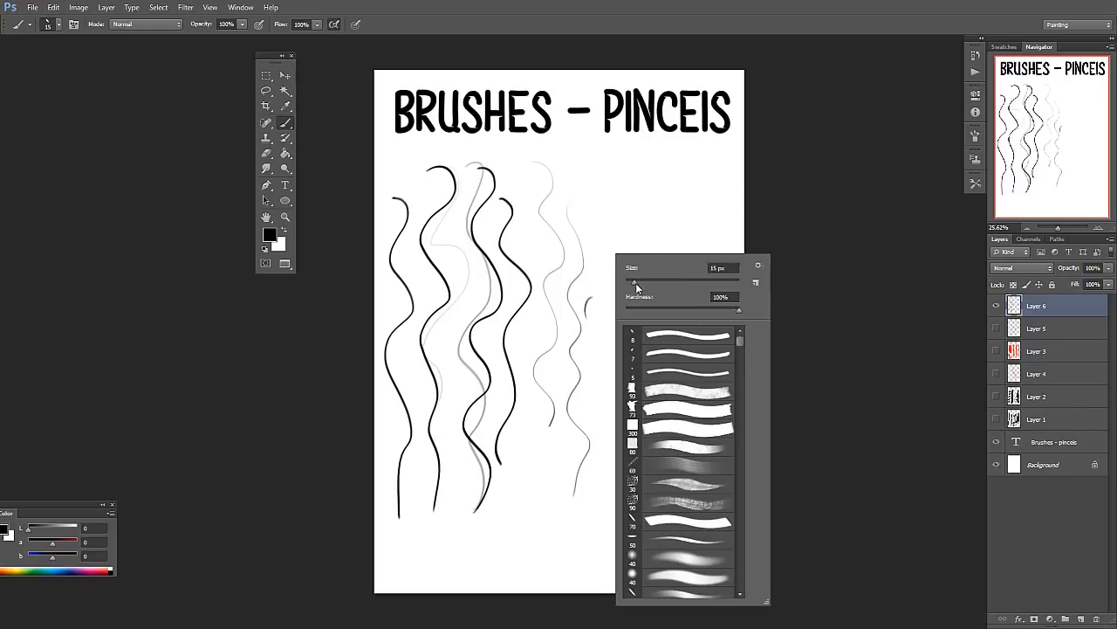
pyautogui.moveTo(601, 221); pyautogui.dragTo(602, 243)
pyautogui.rightClick(639, 234)
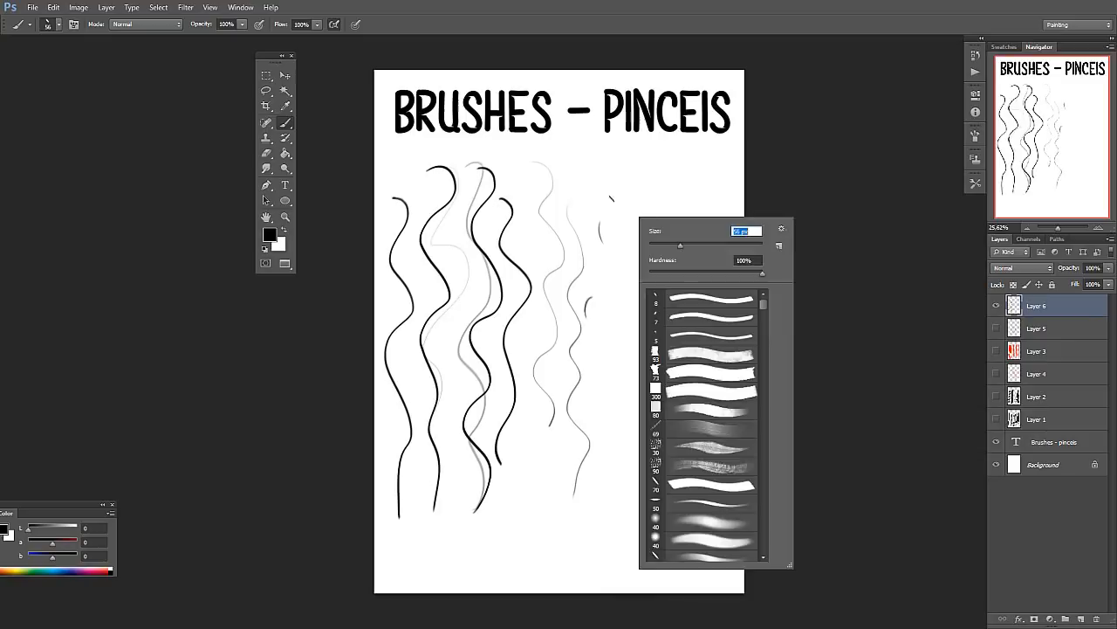
pyautogui.moveTo(611, 195); pyautogui.dragTo(636, 246)
pyautogui.moveTo(602, 367); pyautogui.dragTo(616, 400)
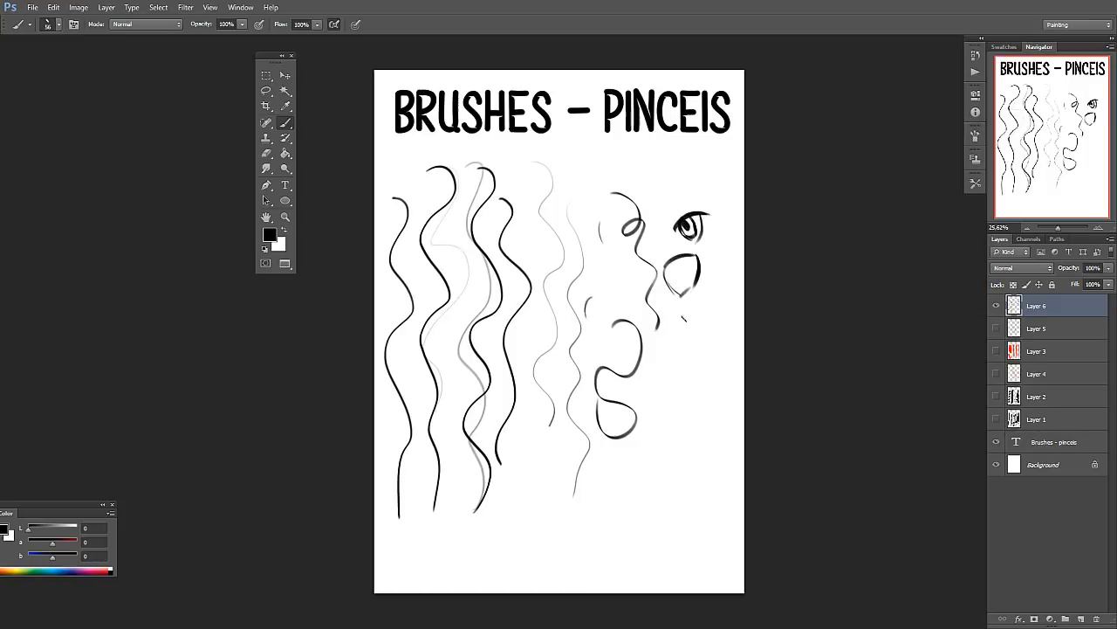
# Reduce the brush to 30 px and sketch an eyebrow above the eye, fine curls beside it and a zigzag line below.
pyautogui.rightClick(685, 317)
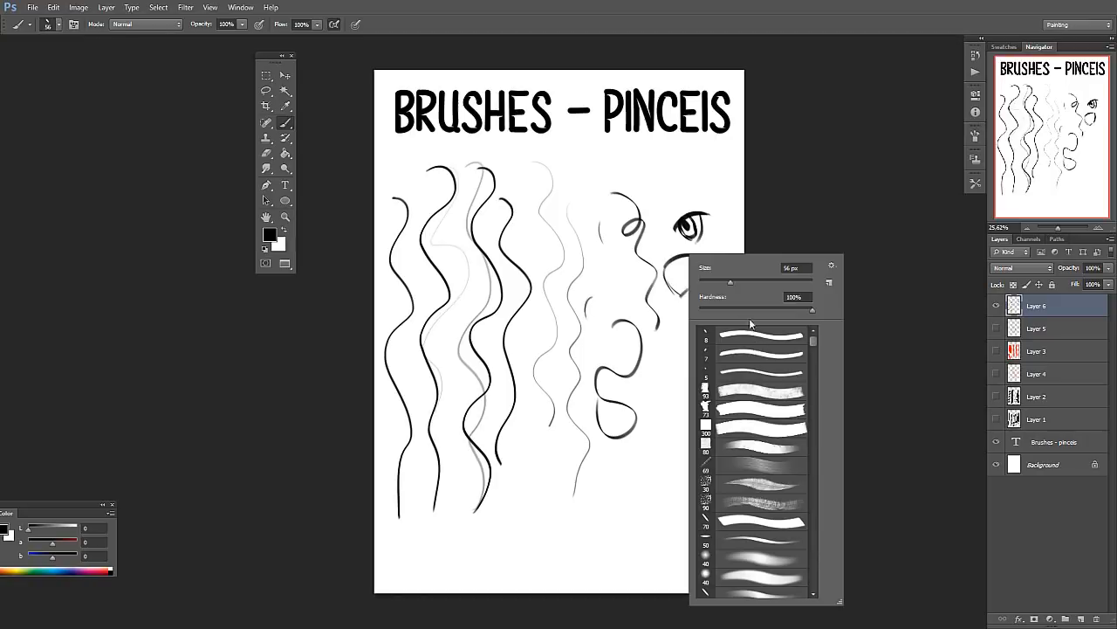
pyautogui.click(716, 282)
pyautogui.moveTo(646, 187); pyautogui.dragTo(661, 194)
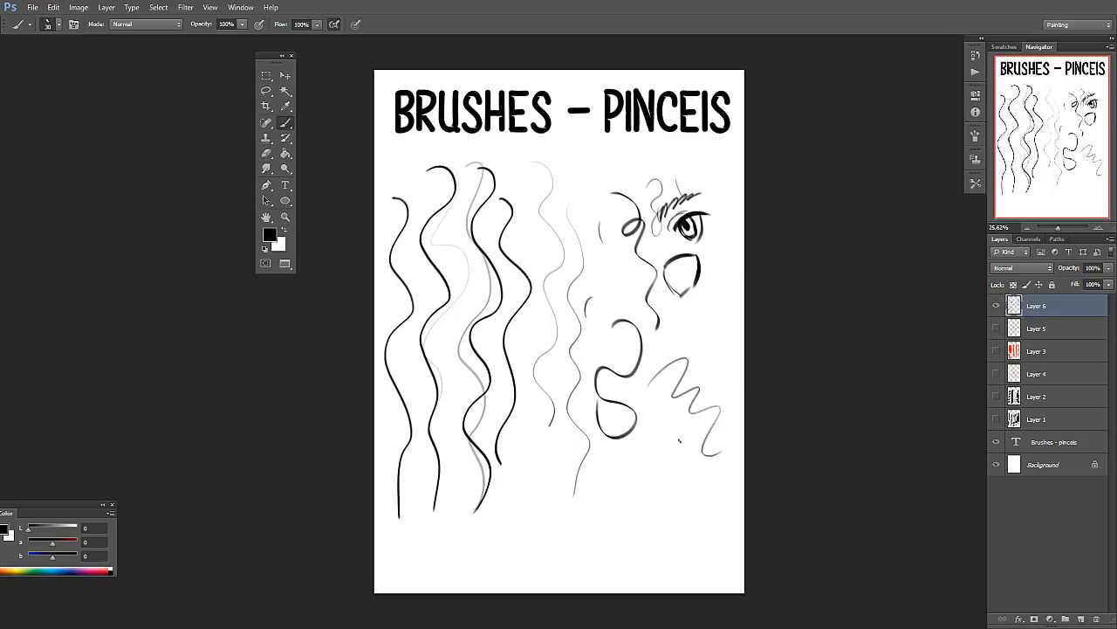
# Enlarge the brush to 76 px and build up a bundle of tapering hair strokes near the canvas's lower edge.
pyautogui.rightClick(717, 310)
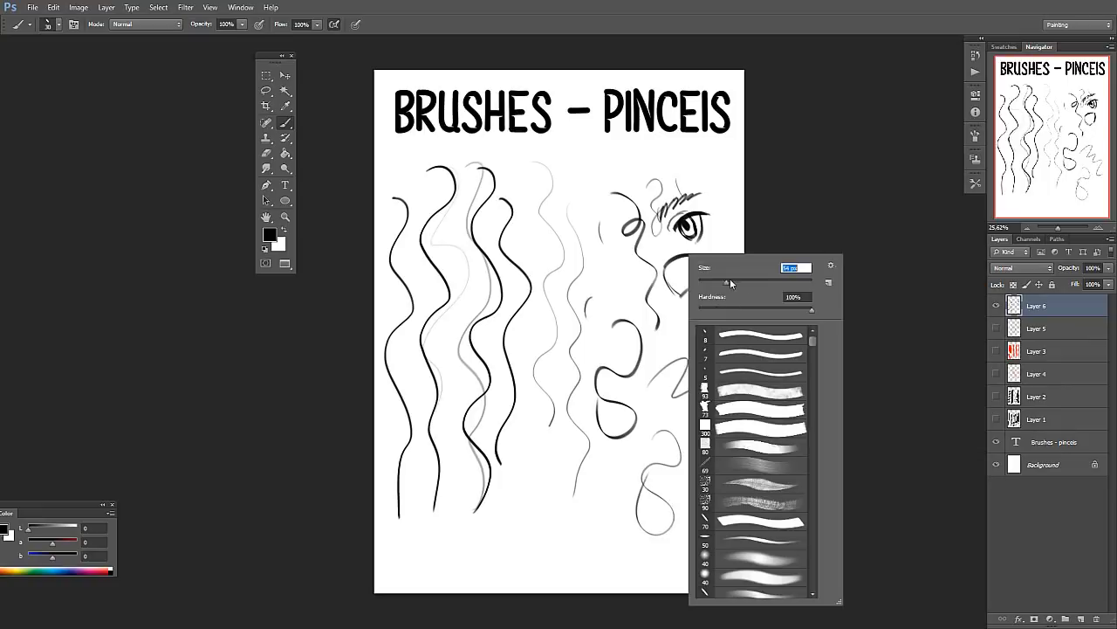
pyautogui.moveTo(586, 542)
pyautogui.mouseDown()
pyautogui.moveTo(621, 455)
pyautogui.moveTo(584, 572)
pyautogui.mouseUp()
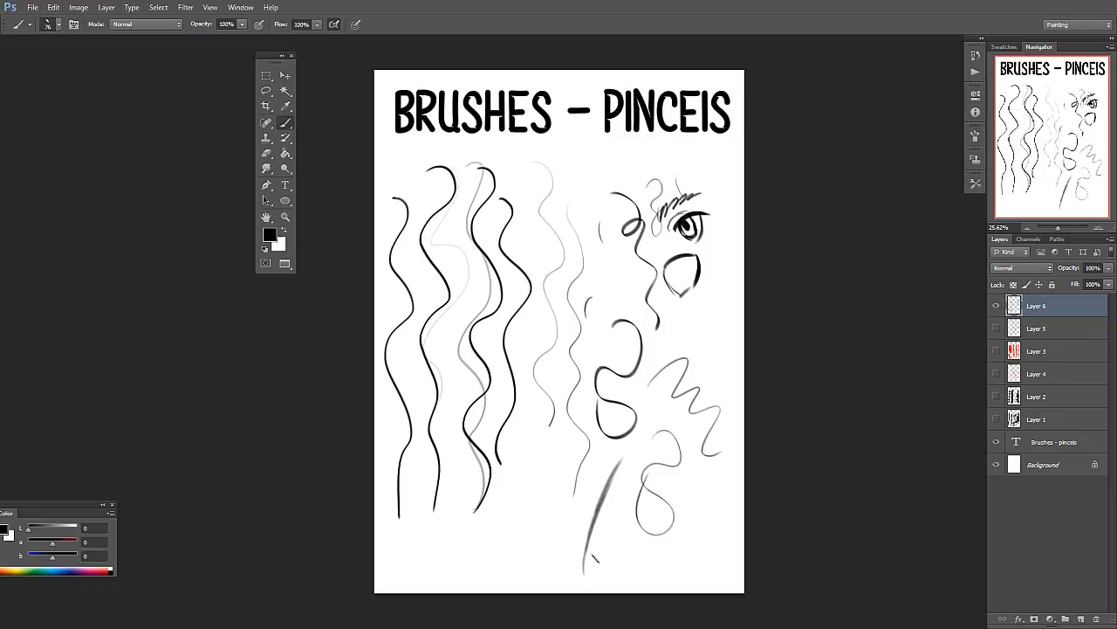
pyautogui.moveTo(622, 454); pyautogui.dragTo(572, 550)
pyautogui.moveTo(646, 421); pyautogui.dragTo(609, 566)
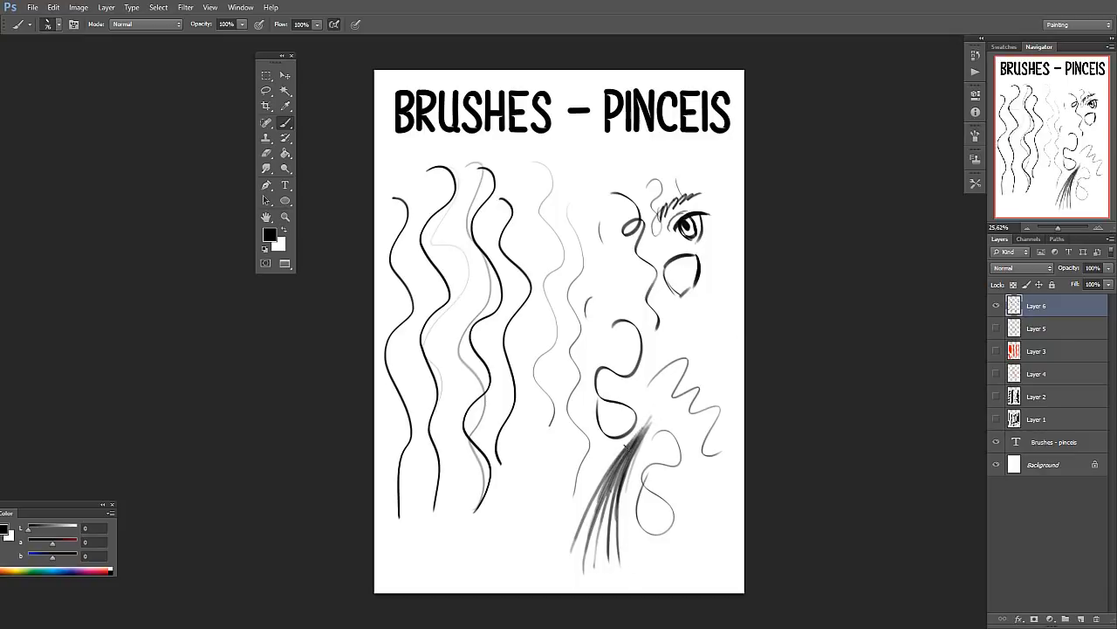
pyautogui.rightClick(669, 372)
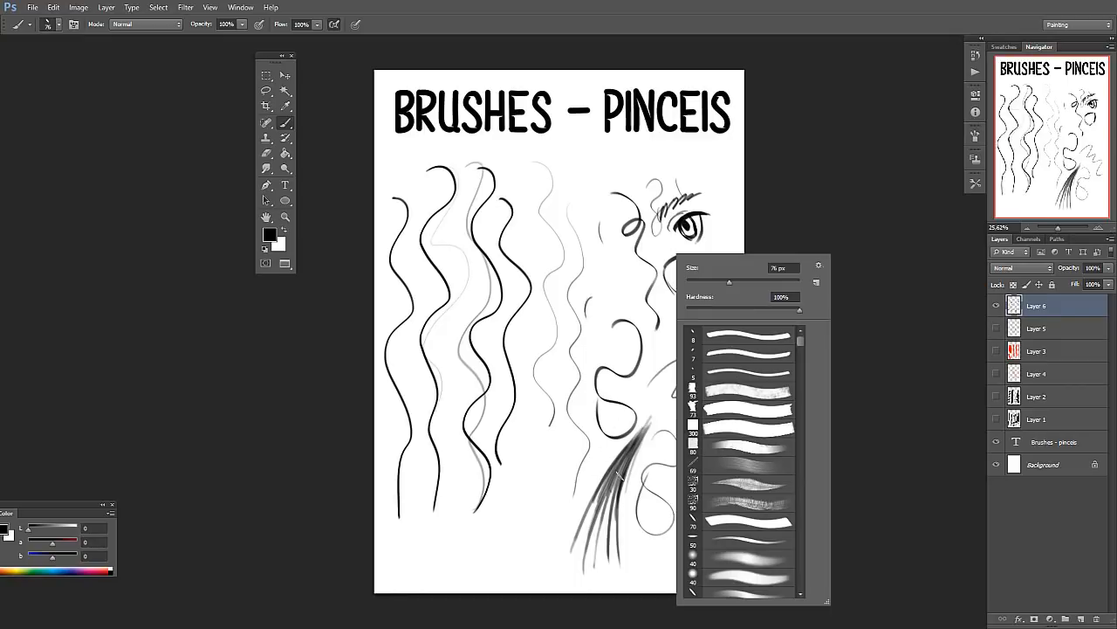
pyautogui.moveTo(619, 476); pyautogui.dragTo(614, 493)
pyautogui.moveTo(601, 566); pyautogui.dragTo(615, 476)
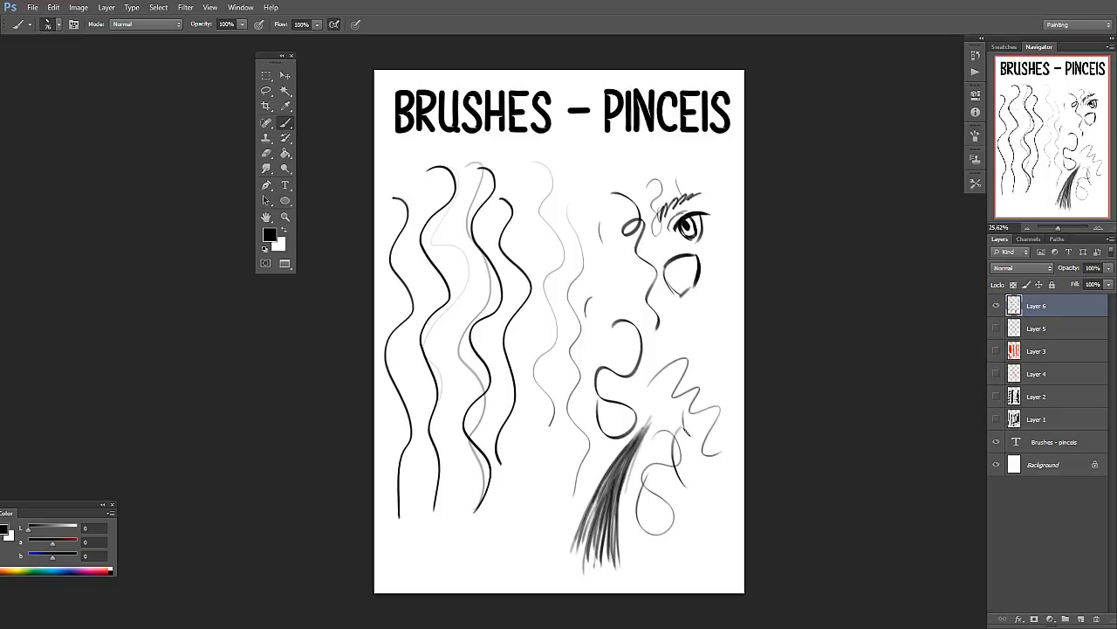
# Choose the 7 px brush preset again, make a short test stroke, and draw a wavy line at size 14 px over the thin lines.
pyautogui.rightClick(686, 255)
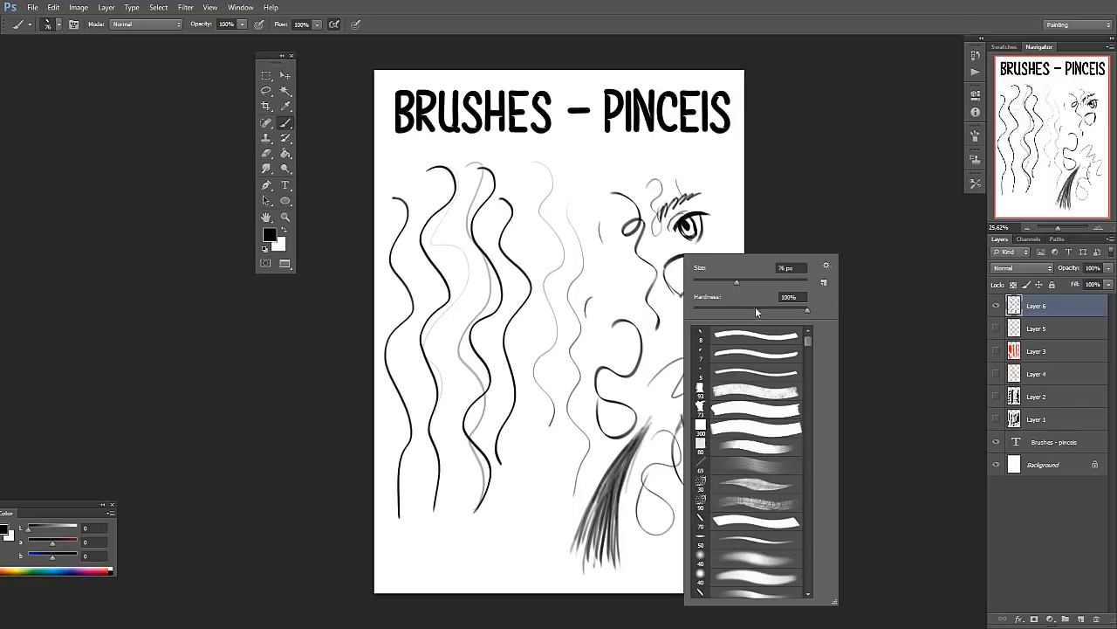
pyautogui.click(736, 354)
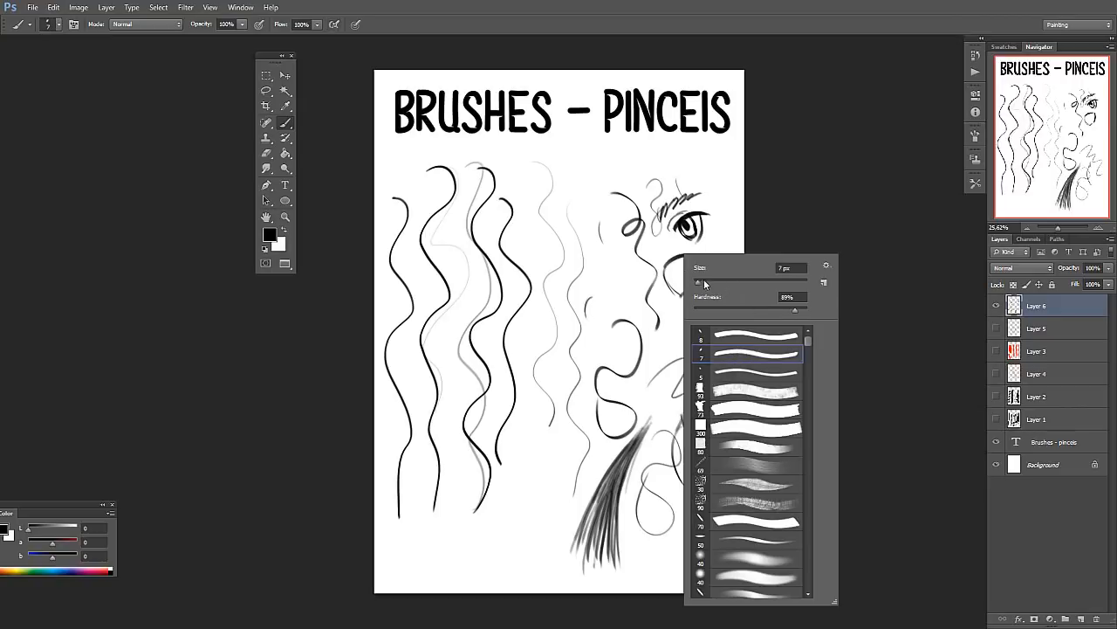
pyautogui.moveTo(526, 186)
pyautogui.mouseDown()
pyautogui.moveTo(539, 229)
pyautogui.moveTo(579, 240)
pyautogui.mouseUp()
pyautogui.rightClick(560, 209)
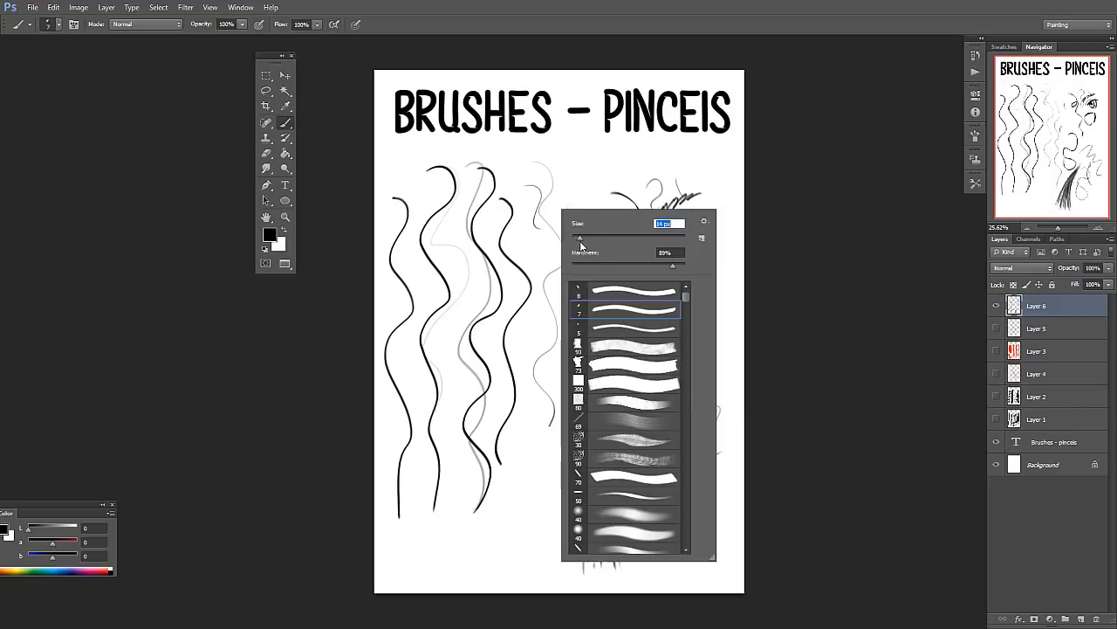
pyautogui.click(538, 186)
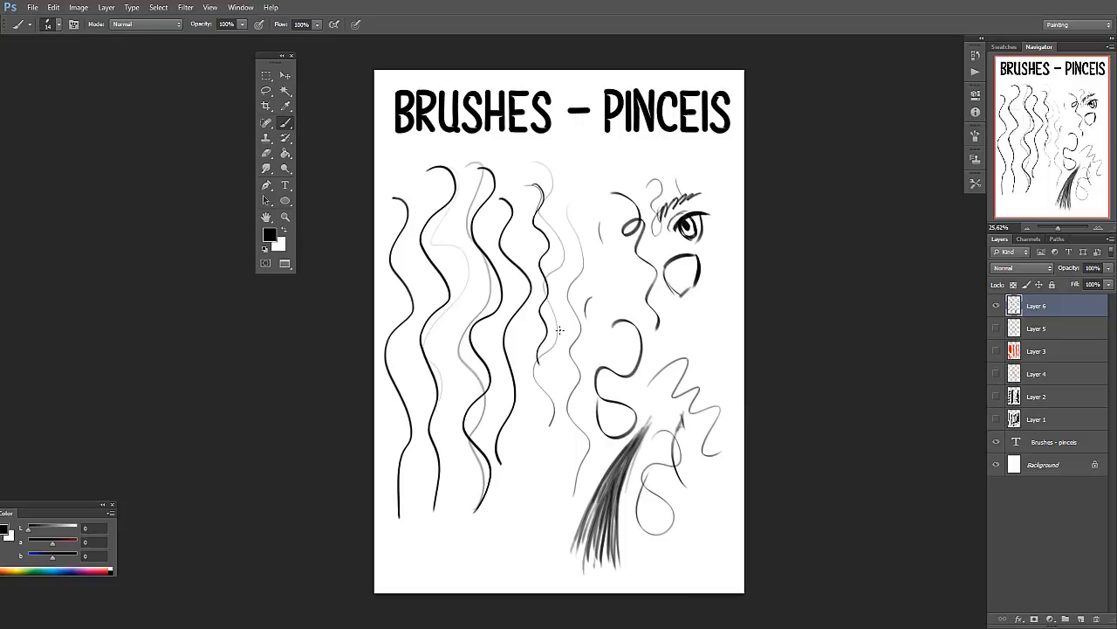
# Set the foreground colour to salmon pink, e97b7b.
pyautogui.rightClick(648, 257)
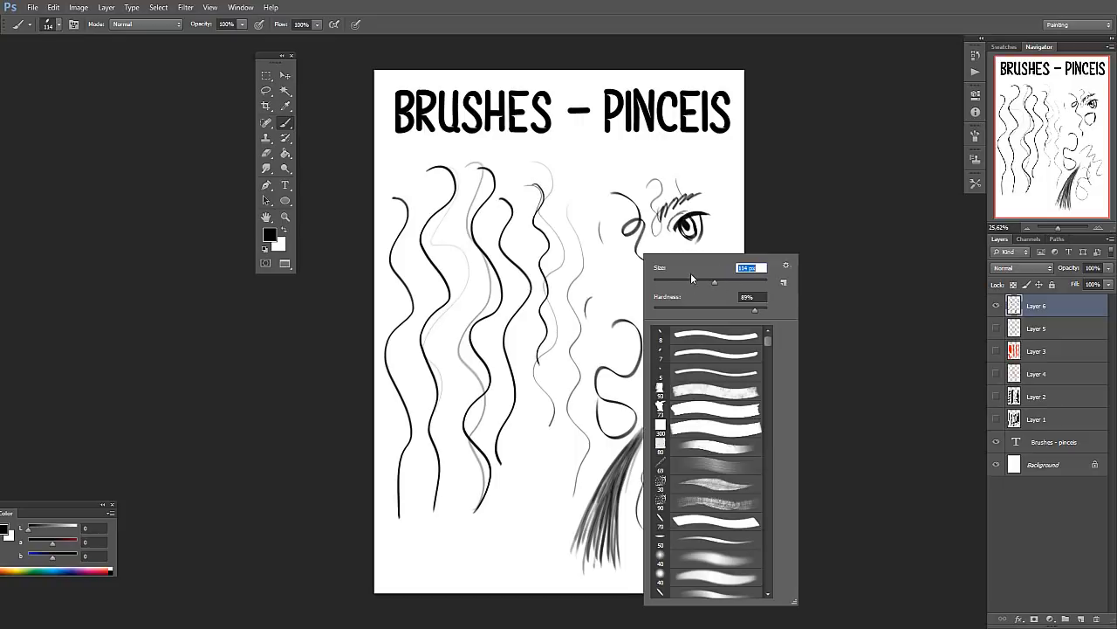
pyautogui.click(269, 234)
pyautogui.click(782, 372)
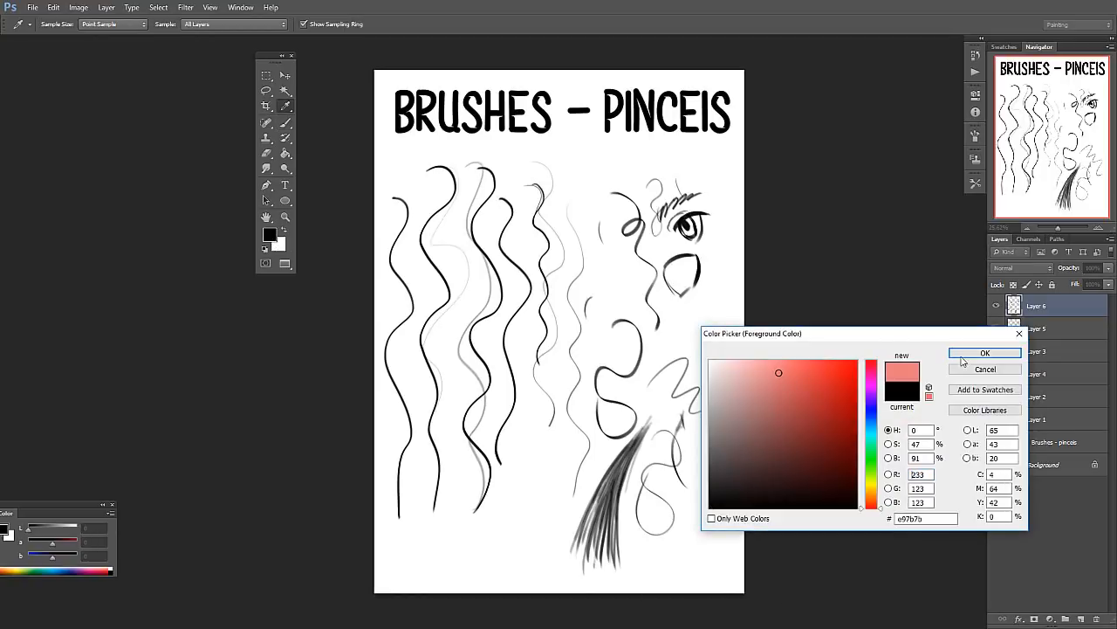
pyautogui.click(985, 351)
# Enlarge the brush to 298 px and paint two overlapping slanted pink strokes in the middle of the canvas.
pyautogui.rightClick(651, 258)
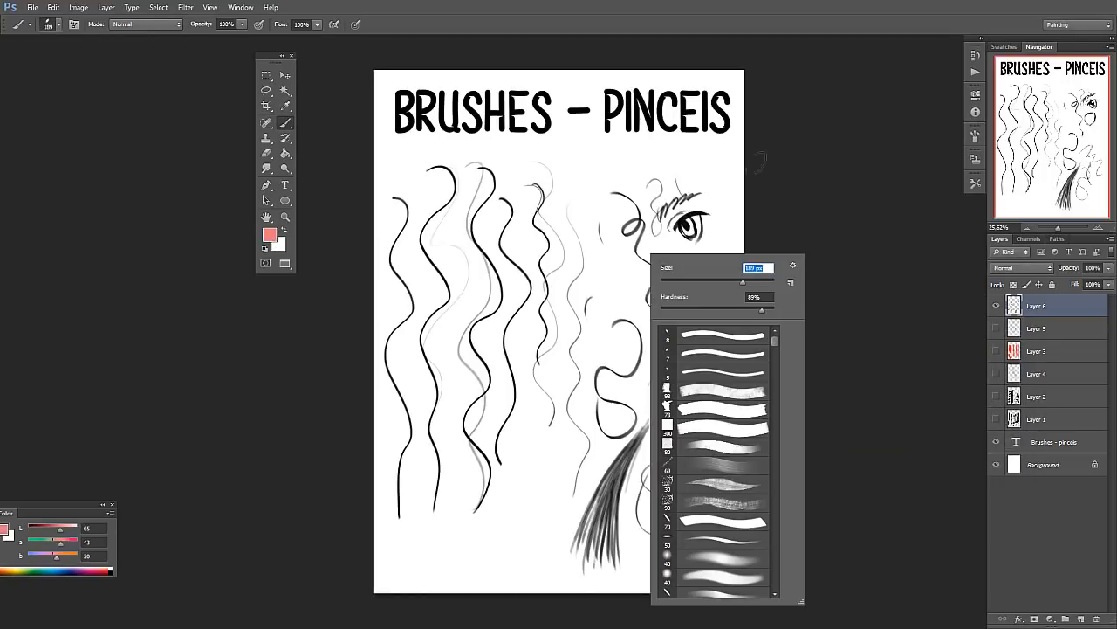
pyautogui.press('Return')
pyautogui.rightClick(770, 225)
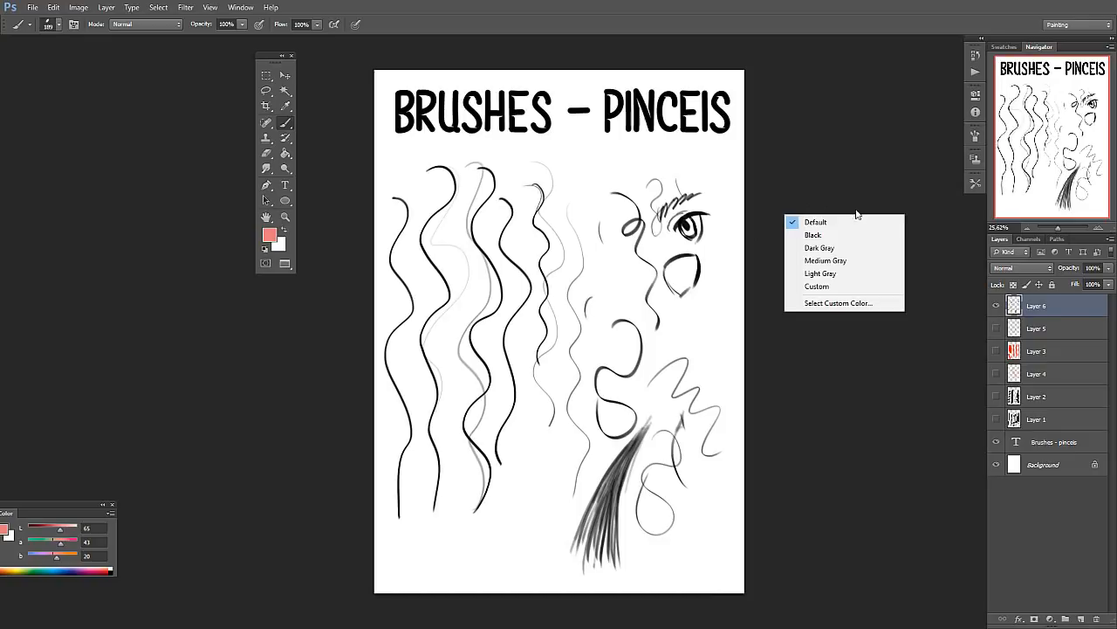
pyautogui.rightClick(686, 277)
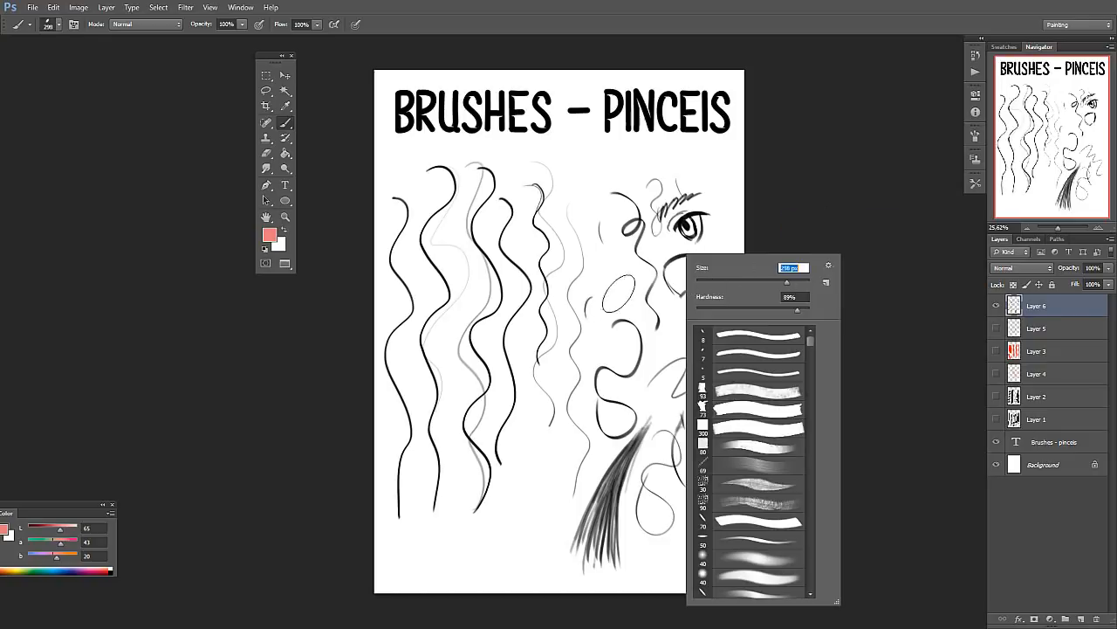
pyautogui.press('Return')
pyautogui.moveTo(546, 348); pyautogui.dragTo(569, 454)
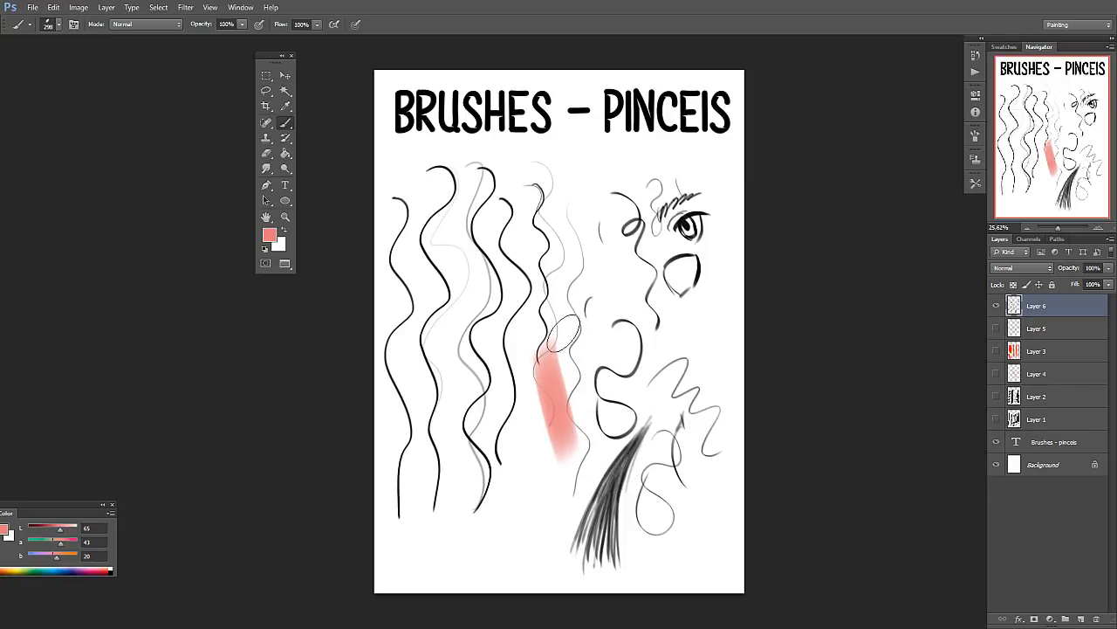
pyautogui.moveTo(567, 327); pyautogui.dragTo(590, 430)
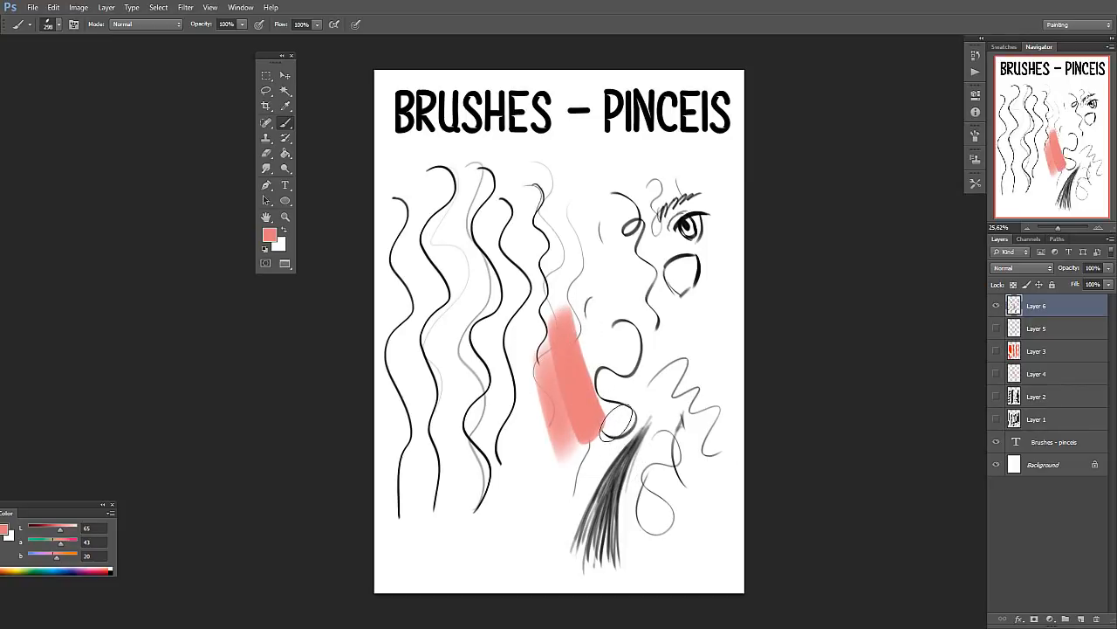
# Change the foreground colour to light orange and paint slanted strokes along the right edge of the pink patch.
pyautogui.click(270, 237)
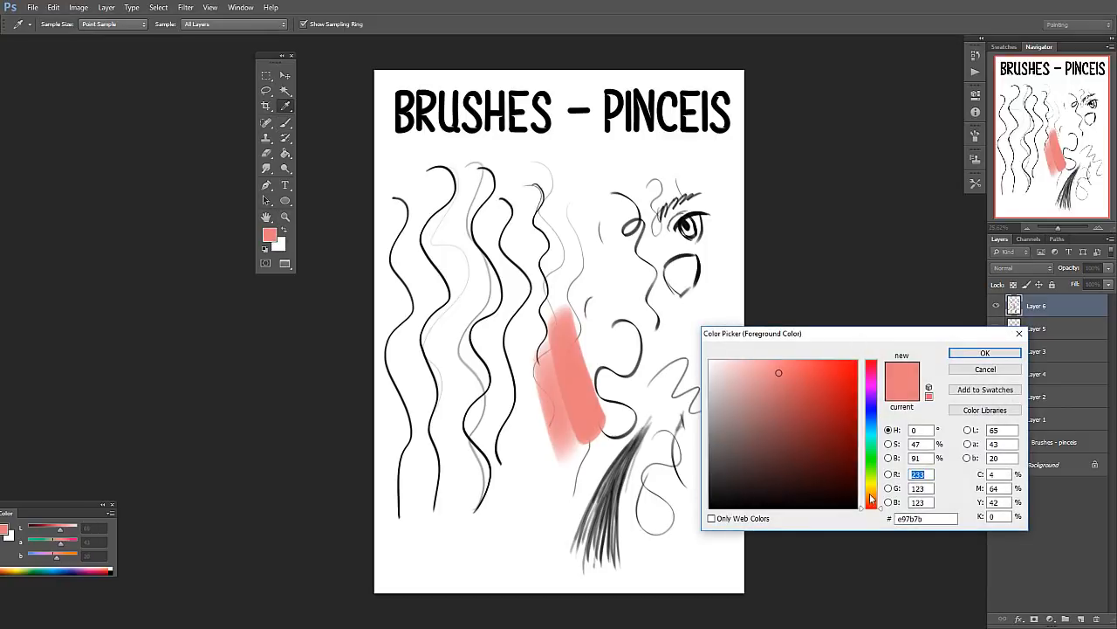
pyautogui.click(869, 494)
pyautogui.click(985, 352)
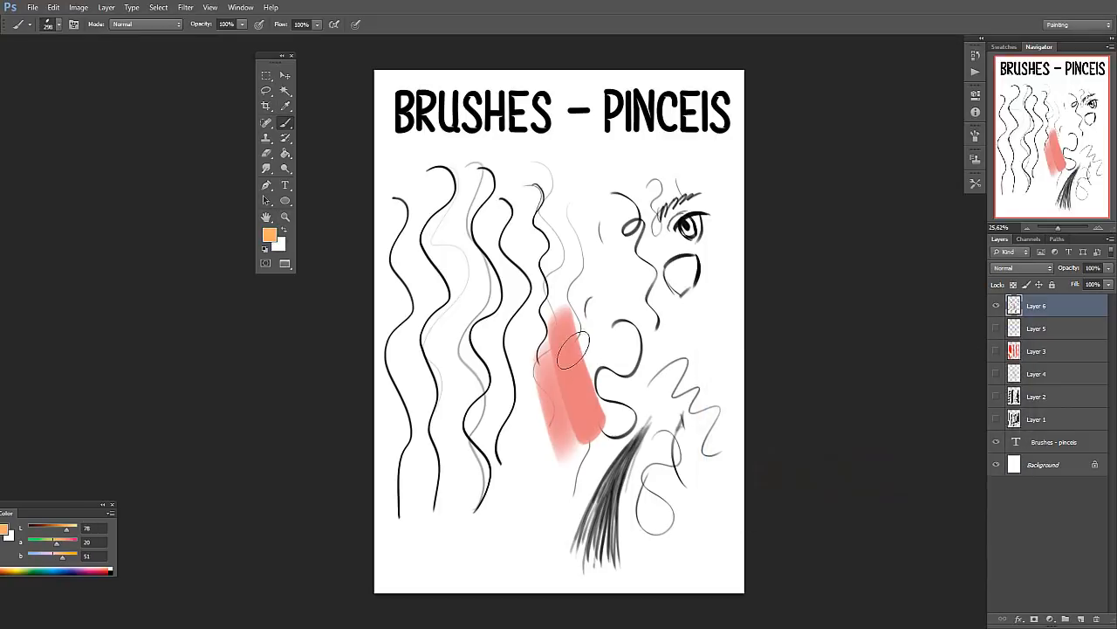
pyautogui.moveTo(576, 323)
pyautogui.mouseDown()
pyautogui.moveTo(604, 444)
pyautogui.moveTo(583, 307)
pyautogui.moveTo(598, 383)
pyautogui.mouseUp()
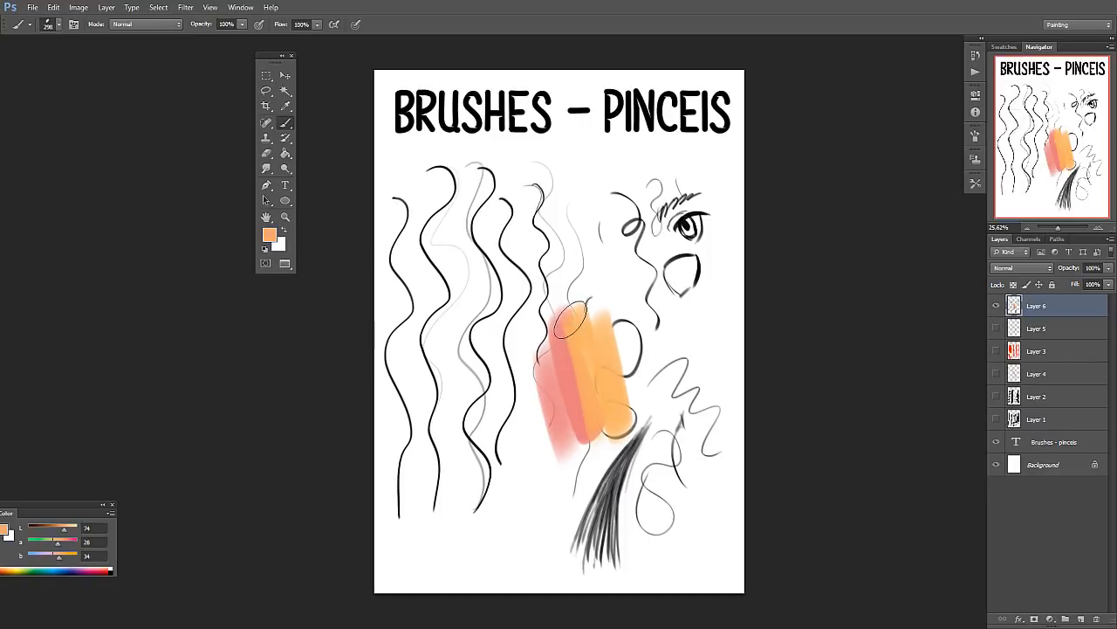
# Sample the mixed colours from the patch and paint over the border to blend the pink into the orange.
pyautogui.moveTo(571, 320); pyautogui.dragTo(590, 446)
pyautogui.keyDown('alt'); pyautogui.click(555, 347); pyautogui.keyUp('alt')
pyautogui.moveTo(555, 347); pyautogui.dragTo(572, 437)
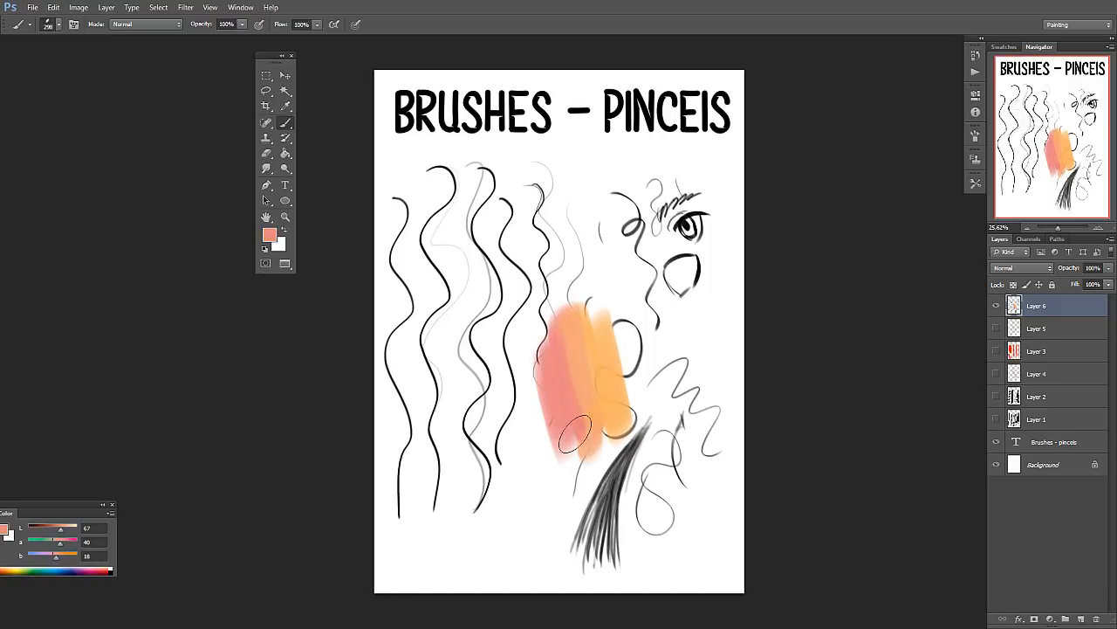
# Repeatedly sample pink, salmon and peach tones from the patch and paint over the colour border to smooth the pink-to-orange transition.
pyautogui.keyDown('alt'); pyautogui.click(570, 343); pyautogui.keyUp('alt')
pyautogui.moveTo(566, 331); pyautogui.dragTo(583, 407)
pyautogui.keyDown('alt'); pyautogui.click(549, 359); pyautogui.keyUp('alt')
pyautogui.moveTo(549, 328); pyautogui.dragTo(590, 424)
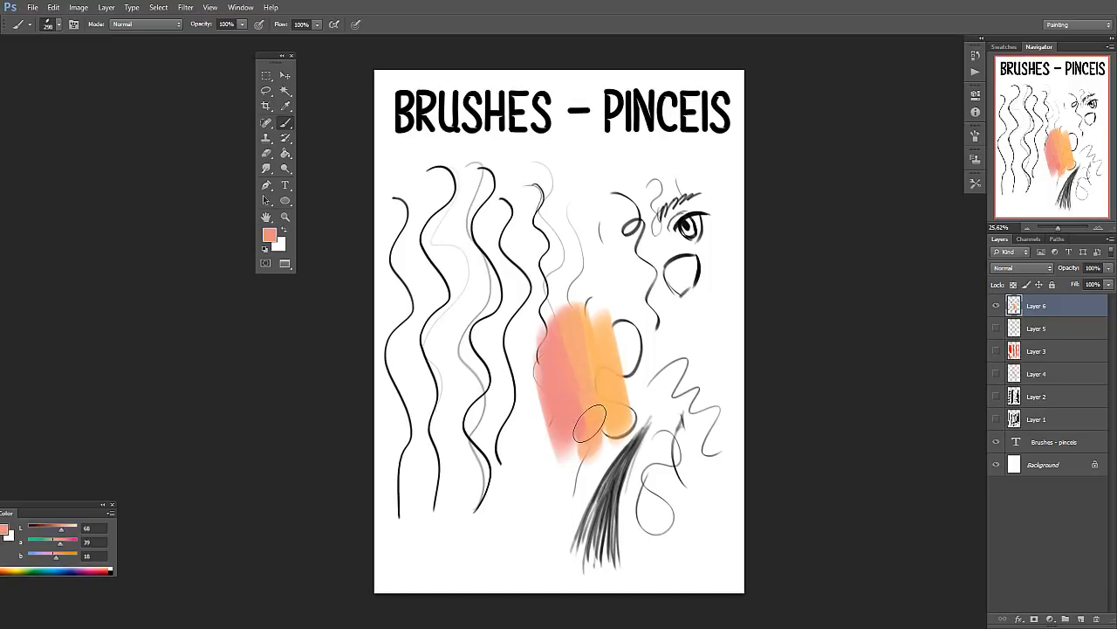
pyautogui.keyDown('alt'); pyautogui.click(576, 338); pyautogui.keyUp('alt')
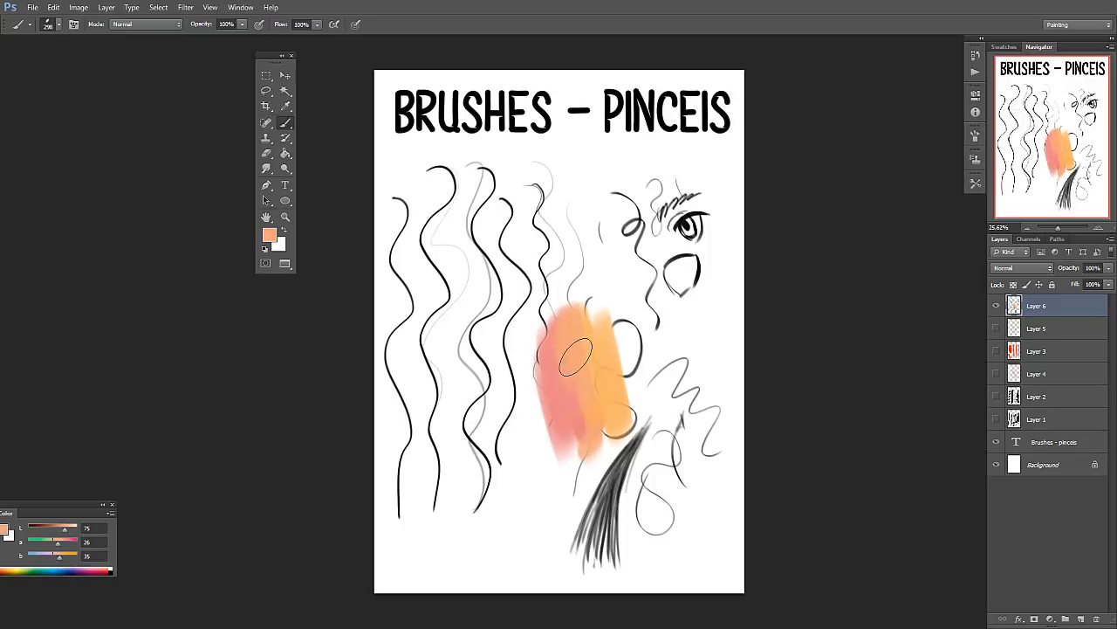
pyautogui.keyDown('alt'); pyautogui.click(545, 359); pyautogui.keyUp('alt')
pyautogui.moveTo(555, 339); pyautogui.dragTo(572, 408)
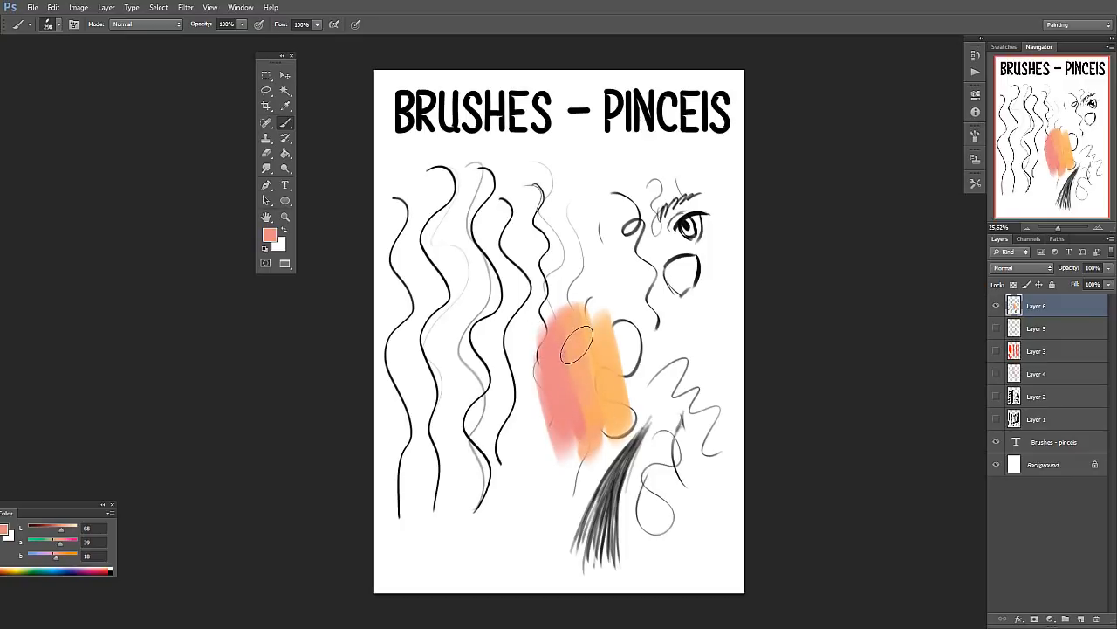
pyautogui.keyDown('alt'); pyautogui.click(578, 325); pyautogui.keyUp('alt')
pyautogui.keyDown('alt'); pyautogui.click(573, 335); pyautogui.keyUp('alt')
pyautogui.moveTo(567, 335); pyautogui.dragTo(582, 418)
pyautogui.keyDown('alt'); pyautogui.click(573, 344); pyautogui.keyUp('alt')
pyautogui.moveTo(565, 323)
pyautogui.mouseDown()
pyautogui.moveTo(581, 381)
pyautogui.moveTo(549, 365)
pyautogui.moveTo(542, 346)
pyautogui.moveTo(570, 406)
pyautogui.mouseUp()
pyautogui.keyDown('alt'); pyautogui.click(548, 358); pyautogui.keyUp('alt')
pyautogui.moveTo(551, 362); pyautogui.dragTo(593, 403)
pyautogui.keyDown('alt'); pyautogui.click(584, 364); pyautogui.keyUp('alt')
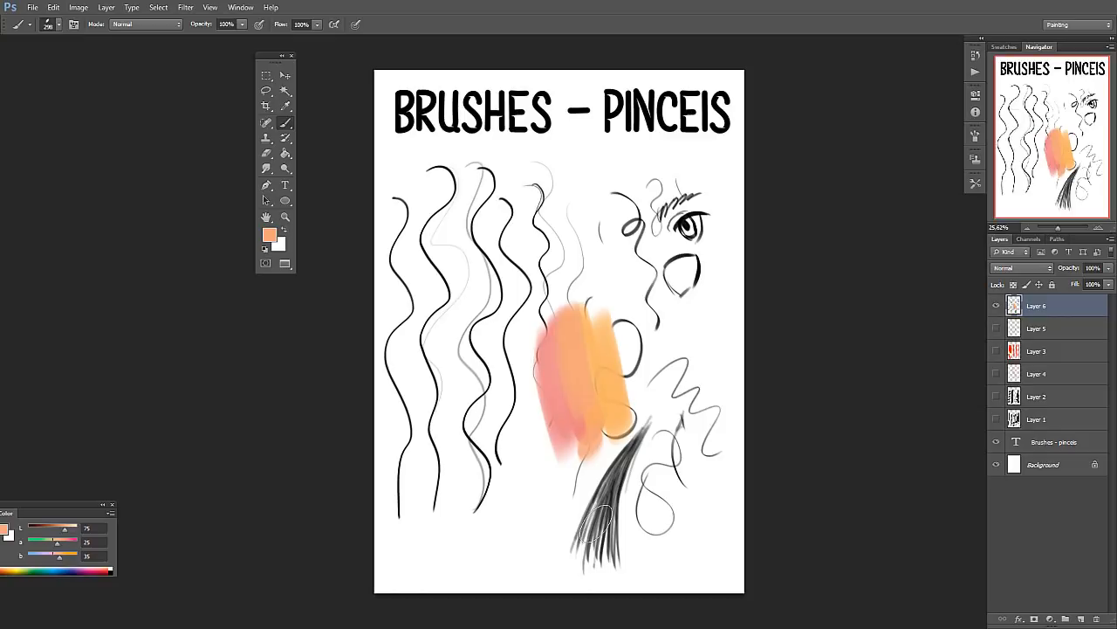
# Switch to the soft round 40 px brush preset with 0% hardness and enlarge it to 339 px.
pyautogui.rightClick(601, 348)
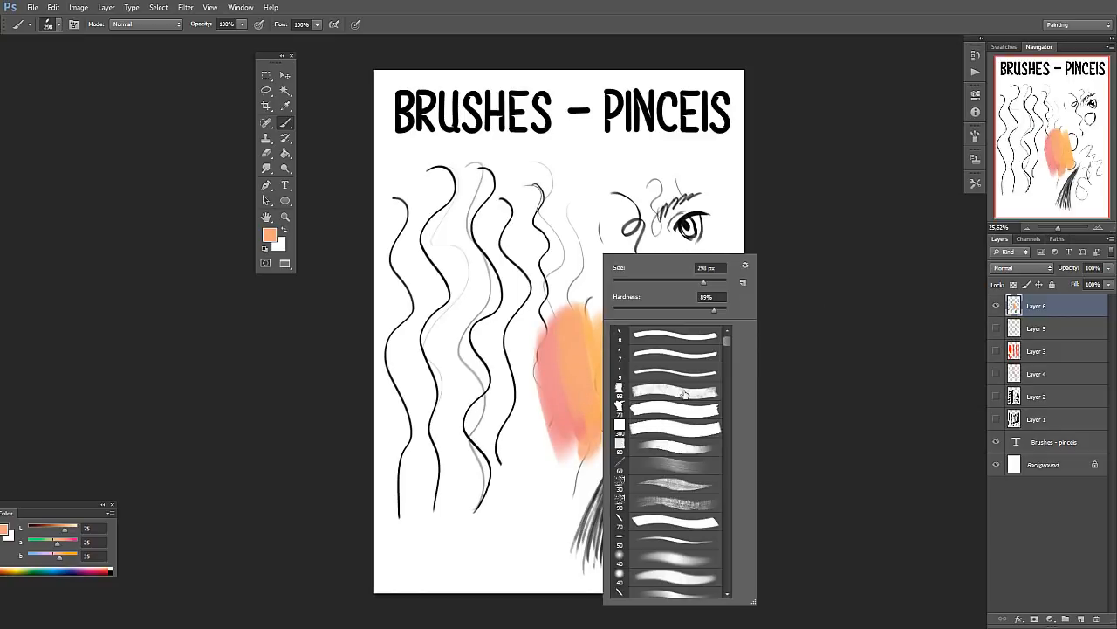
pyautogui.click(701, 557)
pyautogui.moveTo(662, 281); pyautogui.dragTo(695, 281)
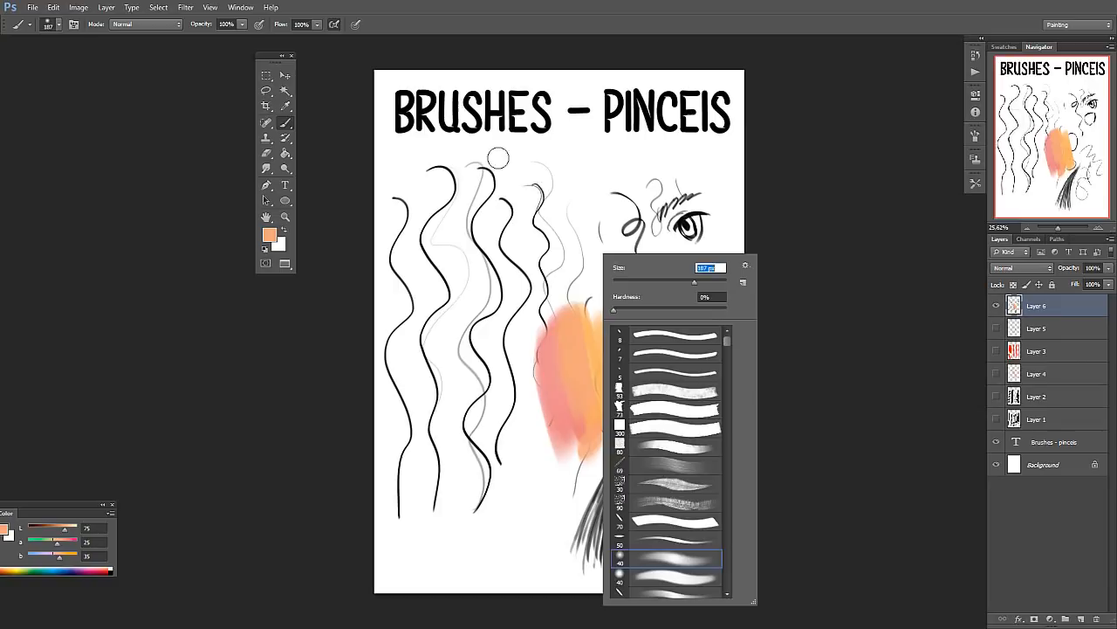
pyautogui.click(892, 217)
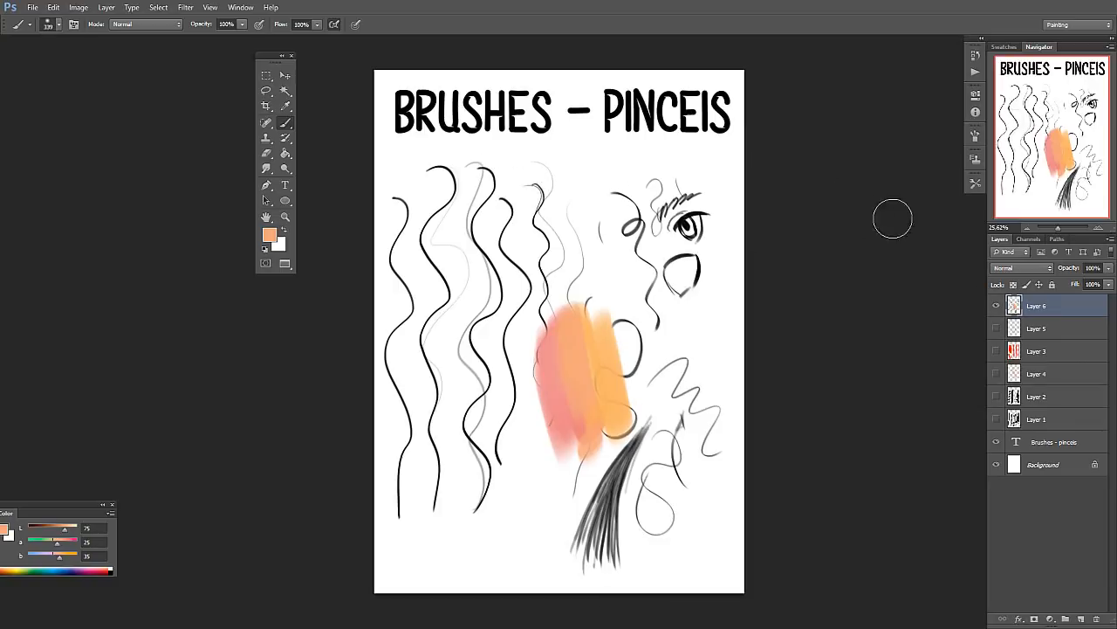
# Add a new layer, hide Layer 6, and paint two soft vertical peach strokes on the left side of the canvas.
pyautogui.click(1081, 620)
pyautogui.click(996, 328)
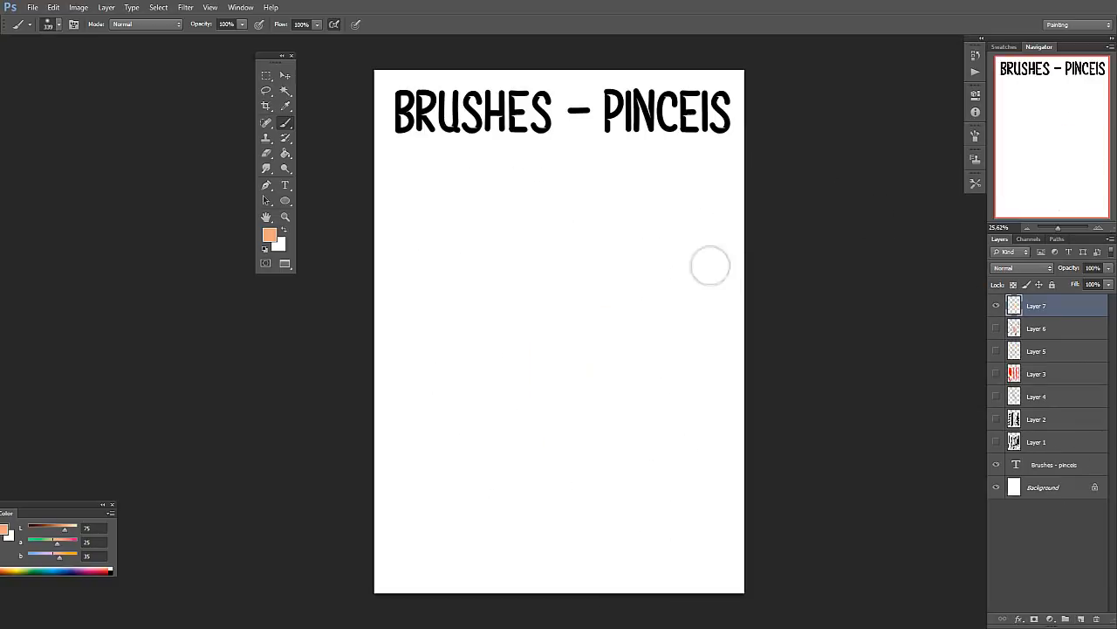
pyautogui.moveTo(429, 169)
pyautogui.mouseDown()
pyautogui.moveTo(433, 480)
pyautogui.moveTo(430, 218)
pyautogui.moveTo(435, 427)
pyautogui.moveTo(478, 365)
pyautogui.moveTo(481, 168)
pyautogui.moveTo(489, 215)
pyautogui.mouseUp()
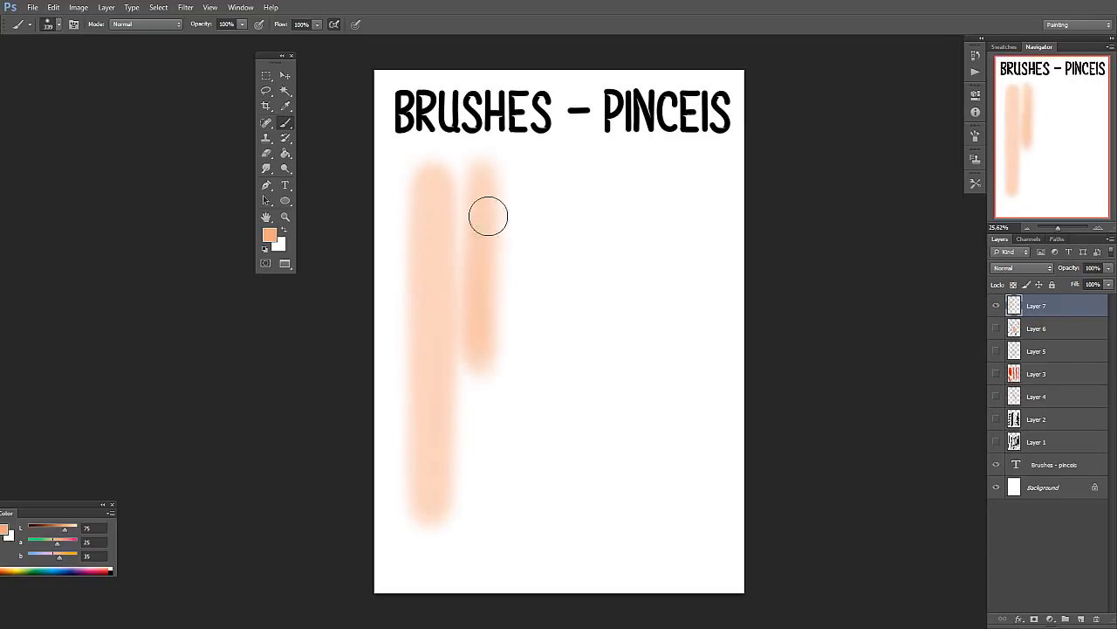
# Lasso a large oval on the right half of the canvas, shade its lower edge with the soft brush at 442 px, and deselect.
pyautogui.click(267, 90)
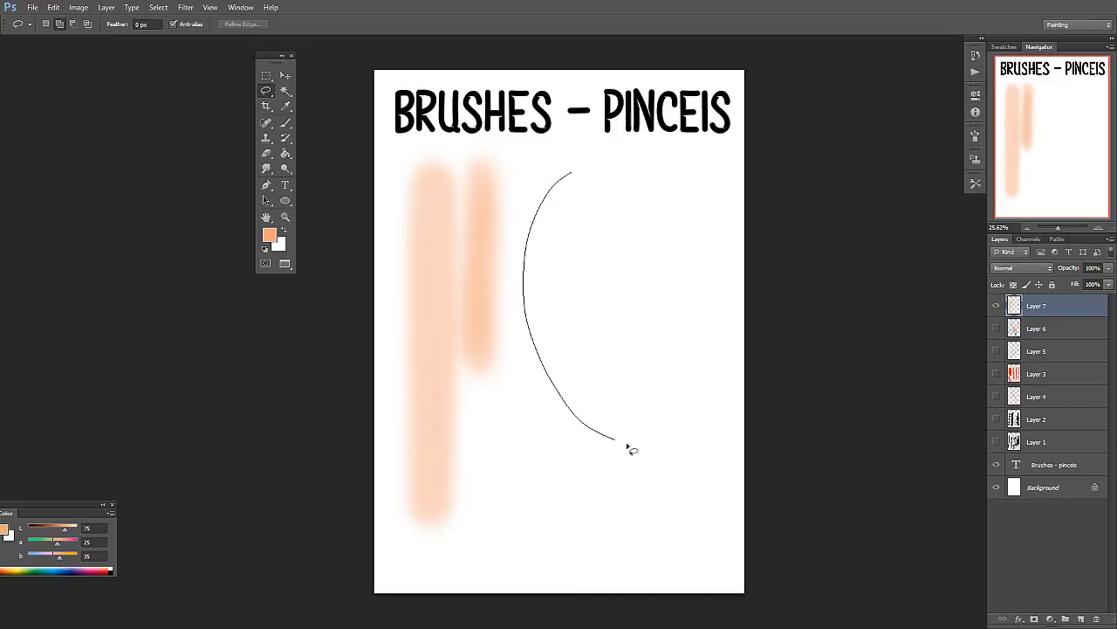
pyautogui.moveTo(741, 256); pyautogui.dragTo(588, 165)
pyautogui.press('b')
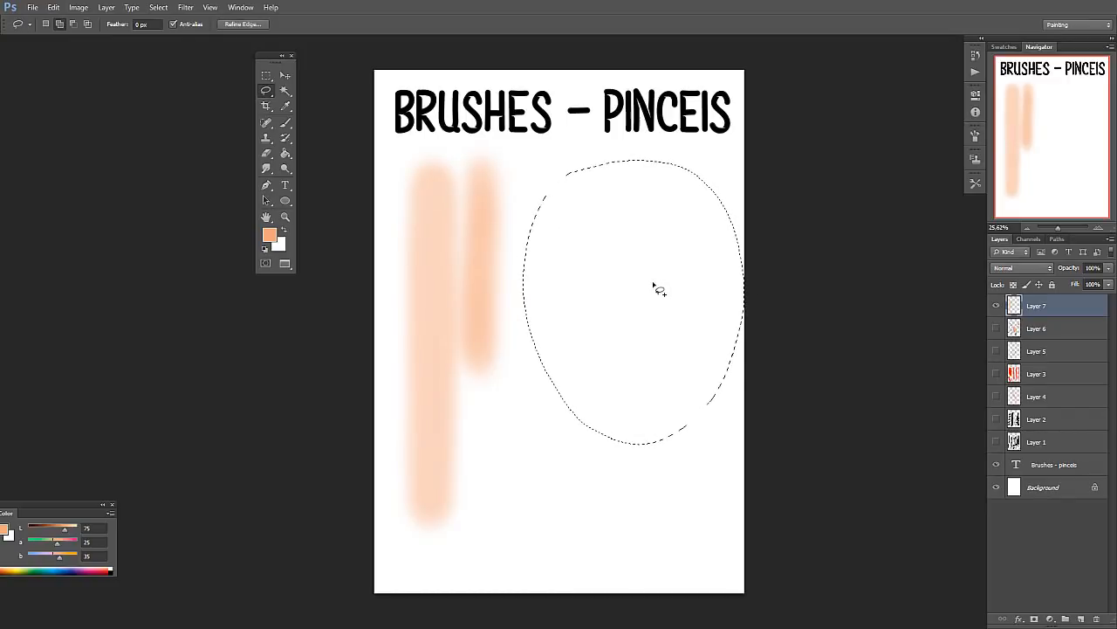
pyautogui.rightClick(651, 286)
pyautogui.moveTo(760, 282); pyautogui.dragTo(767, 282)
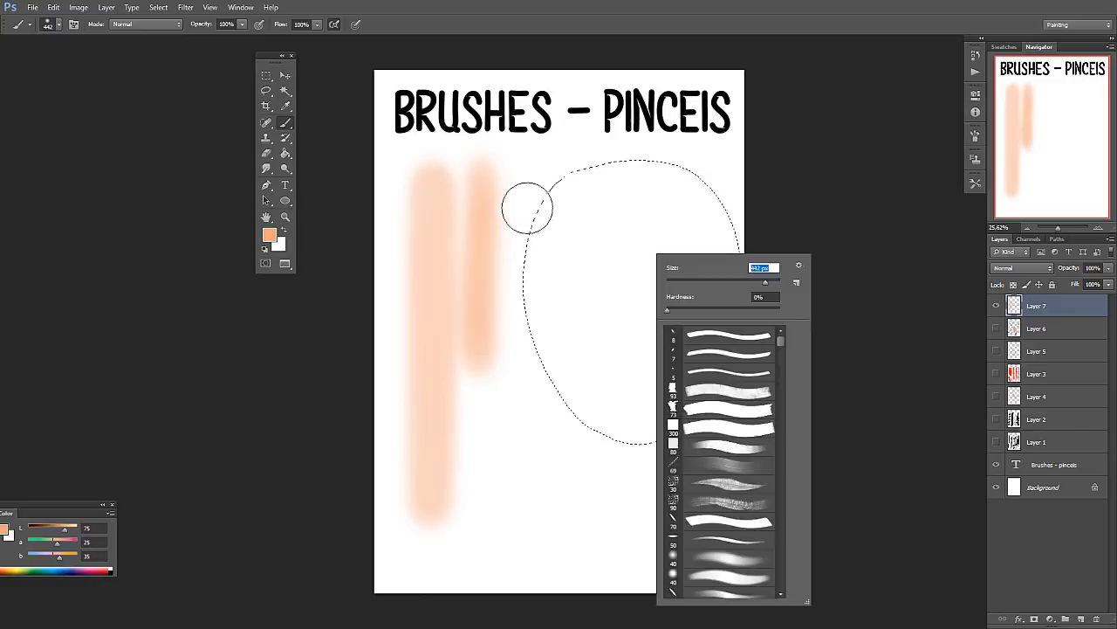
pyautogui.moveTo(527, 210)
pyautogui.mouseDown()
pyautogui.moveTo(523, 302)
pyautogui.moveTo(650, 458)
pyautogui.moveTo(536, 343)
pyautogui.moveTo(522, 293)
pyautogui.moveTo(712, 417)
pyautogui.moveTo(596, 414)
pyautogui.moveTo(524, 231)
pyautogui.moveTo(681, 449)
pyautogui.mouseUp()
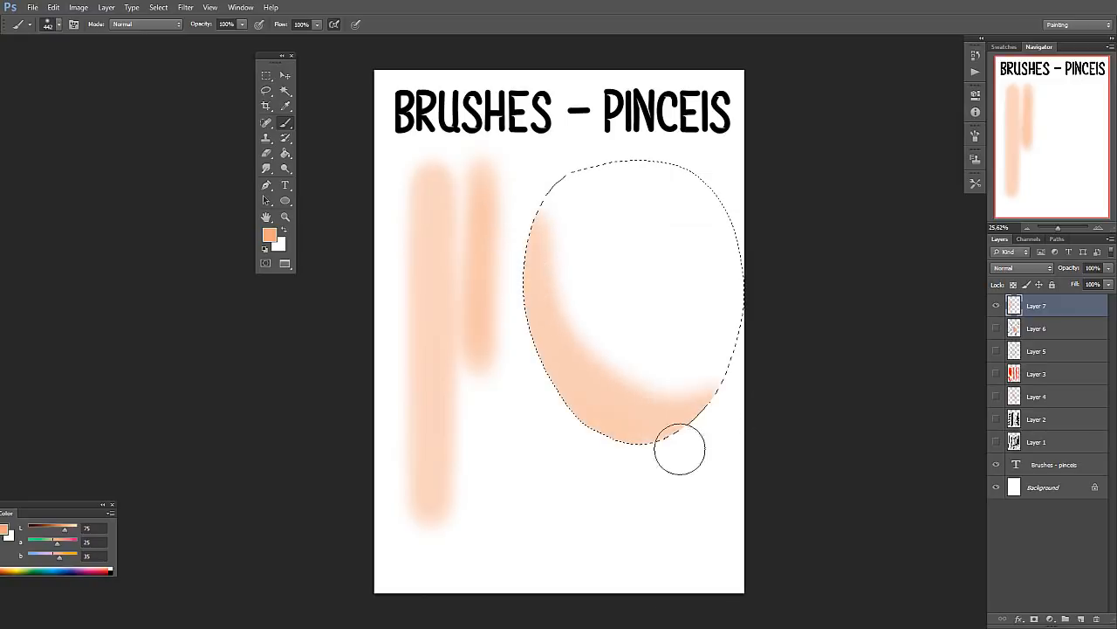
pyautogui.moveTo(505, 249)
pyautogui.mouseDown()
pyautogui.moveTo(633, 440)
pyautogui.moveTo(625, 291)
pyautogui.moveTo(523, 222)
pyautogui.moveTo(593, 388)
pyautogui.moveTo(706, 254)
pyautogui.moveTo(550, 236)
pyautogui.moveTo(530, 275)
pyautogui.moveTo(761, 332)
pyautogui.mouseUp()
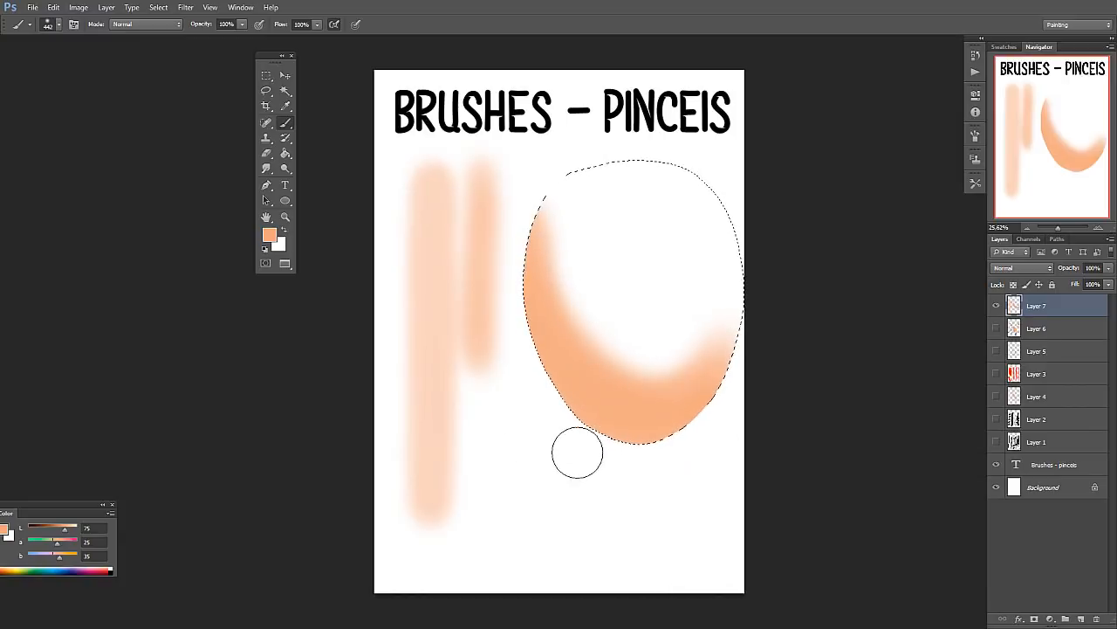
pyautogui.hotkey('ctrl', 'd')
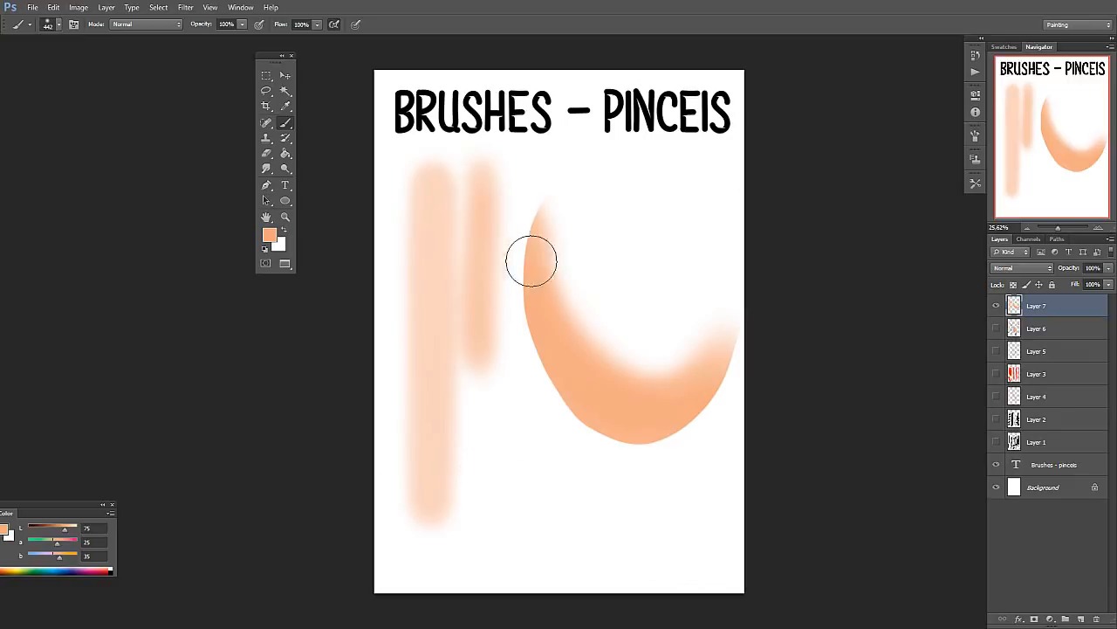
# Lasso a narrow diagonal shape across the shaded curve, paint along its lower-right edge with the soft brush, and clear the selection.
pyautogui.click(267, 91)
pyautogui.moveTo(623, 194)
pyautogui.mouseDown()
pyautogui.moveTo(511, 419)
pyautogui.moveTo(675, 253)
pyautogui.moveTo(621, 192)
pyautogui.mouseUp()
pyautogui.press('b')
pyautogui.moveTo(547, 441)
pyautogui.mouseDown()
pyautogui.moveTo(713, 228)
pyautogui.moveTo(536, 436)
pyautogui.moveTo(698, 231)
pyautogui.moveTo(540, 421)
pyautogui.moveTo(671, 254)
pyautogui.moveTo(527, 440)
pyautogui.moveTo(698, 222)
pyautogui.moveTo(531, 437)
pyautogui.moveTo(682, 228)
pyautogui.moveTo(530, 425)
pyautogui.moveTo(636, 225)
pyautogui.mouseUp()
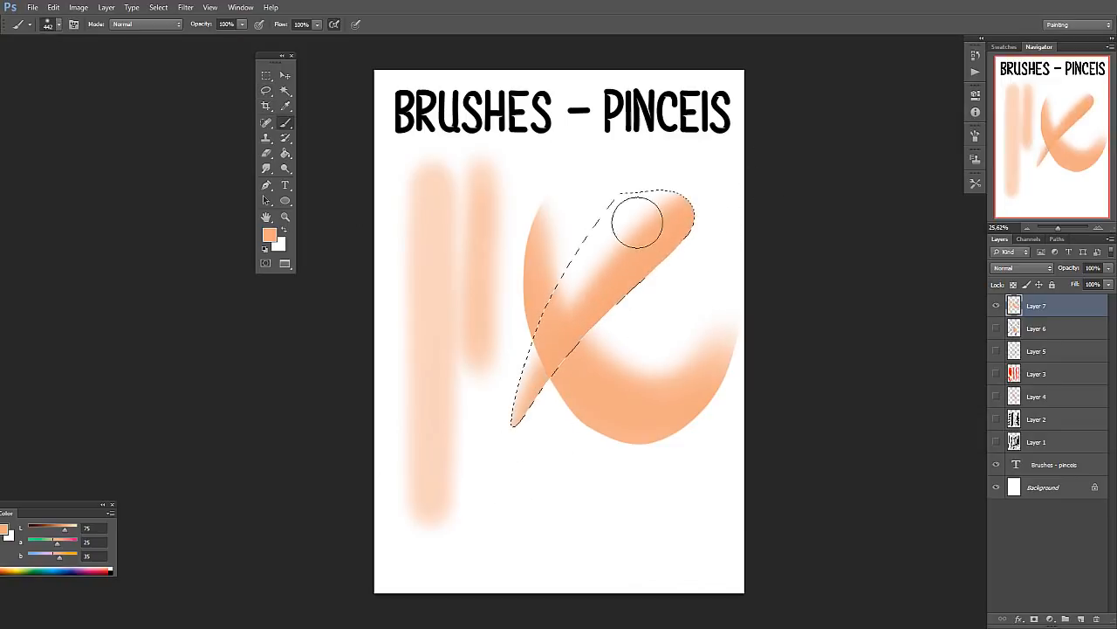
pyautogui.hotkey('ctrl', 'd')
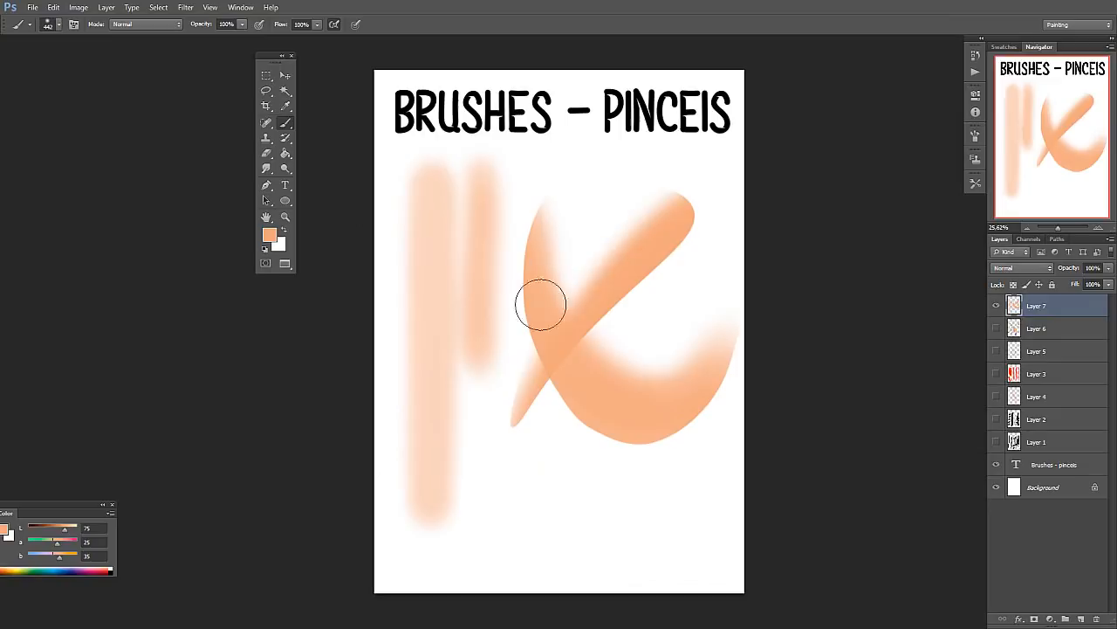
# Switch to the square 80 px brush preset and paint blocky peach strokes at the upper right and below the curved shape.
pyautogui.rightClick(647, 317)
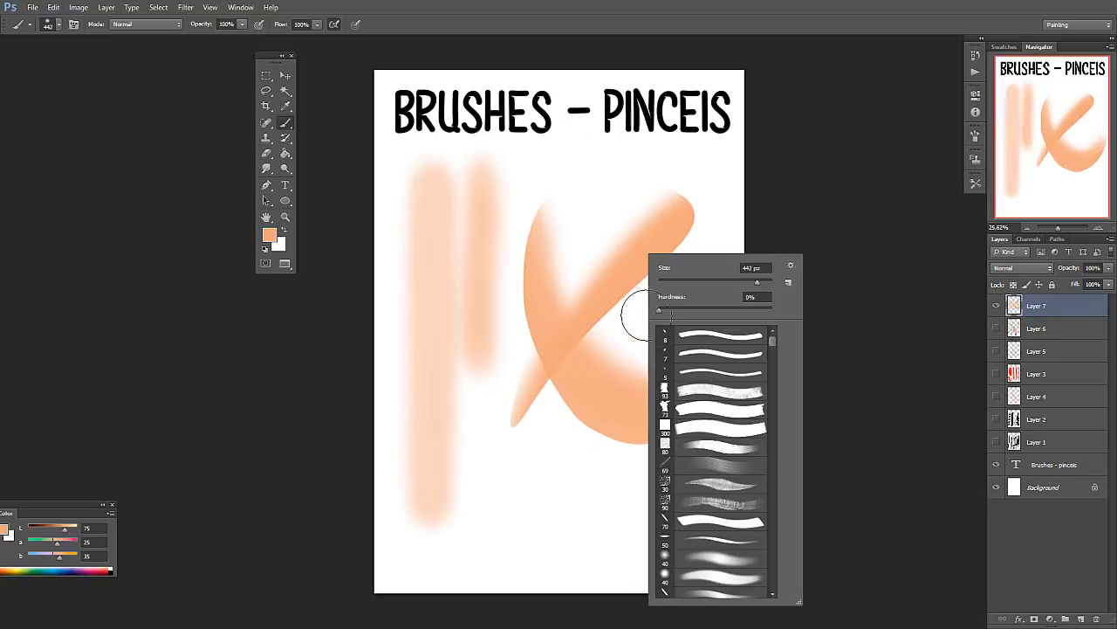
pyautogui.click(712, 448)
pyautogui.moveTo(584, 177)
pyautogui.mouseDown()
pyautogui.moveTo(581, 243)
pyautogui.moveTo(595, 164)
pyautogui.moveTo(602, 223)
pyautogui.moveTo(617, 193)
pyautogui.moveTo(587, 240)
pyautogui.mouseUp()
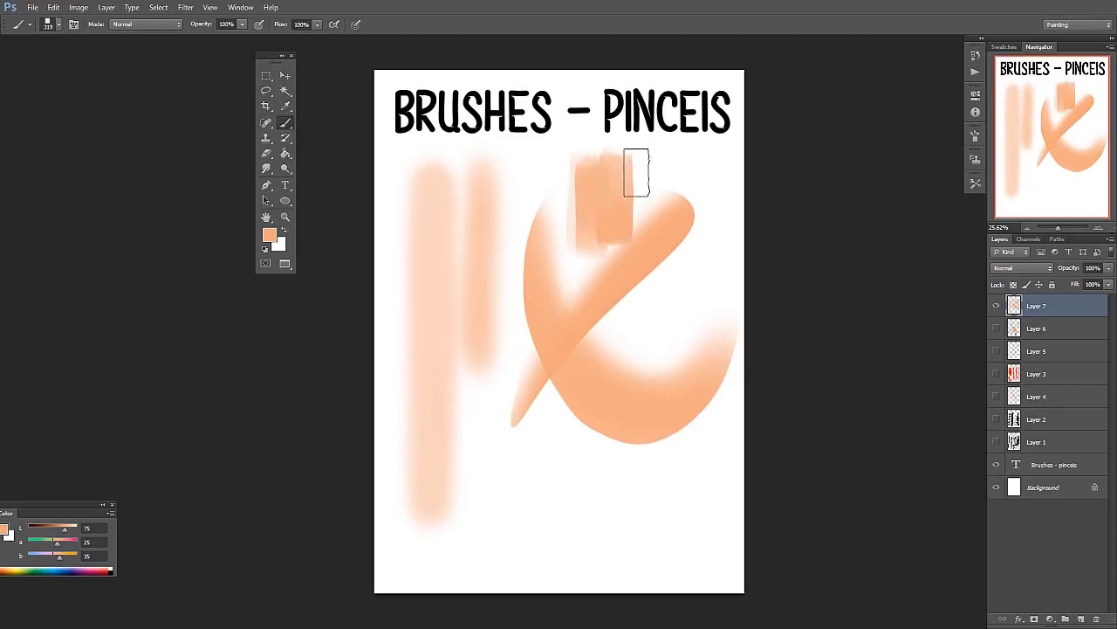
pyautogui.moveTo(637, 169)
pyautogui.mouseDown()
pyautogui.moveTo(654, 155)
pyautogui.moveTo(686, 204)
pyautogui.moveTo(706, 204)
pyautogui.moveTo(699, 345)
pyautogui.mouseUp()
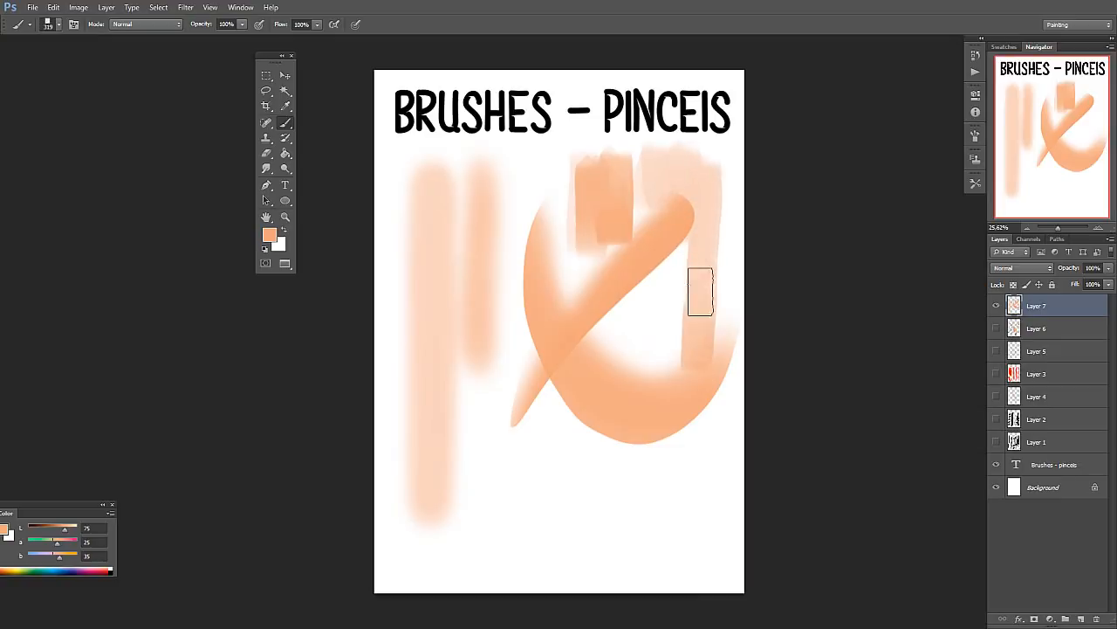
pyautogui.moveTo(695, 198); pyautogui.dragTo(687, 206)
pyautogui.moveTo(599, 419)
pyautogui.mouseDown()
pyautogui.moveTo(602, 540)
pyautogui.moveTo(618, 424)
pyautogui.moveTo(631, 536)
pyautogui.mouseUp()
pyautogui.moveTo(661, 410)
pyautogui.mouseDown()
pyautogui.moveTo(667, 522)
pyautogui.moveTo(685, 539)
pyautogui.mouseUp()
pyautogui.moveTo(578, 412)
pyautogui.mouseDown()
pyautogui.moveTo(576, 551)
pyautogui.moveTo(572, 389)
pyautogui.moveTo(561, 498)
pyautogui.mouseUp()
# Enlarge the square brush to 411 px and cover the canvas below the title with overlapping vertical peach strokes.
pyautogui.rightClick(637, 364)
pyautogui.moveTo(742, 282); pyautogui.dragTo(747, 282)
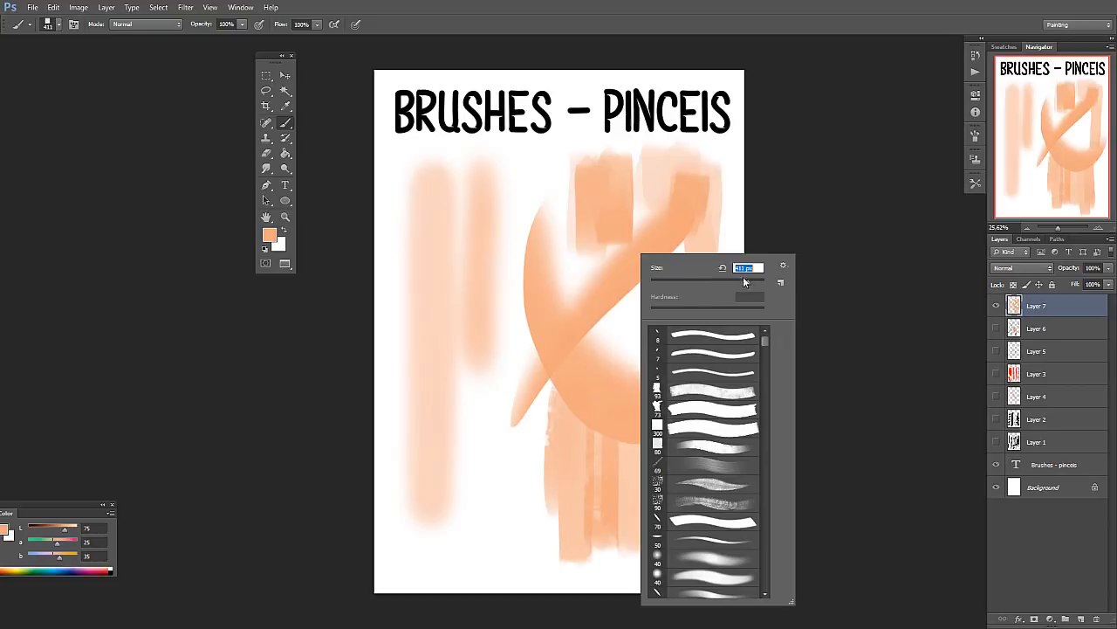
pyautogui.moveTo(537, 411)
pyautogui.mouseDown()
pyautogui.moveTo(542, 493)
pyautogui.moveTo(541, 375)
pyautogui.moveTo(540, 528)
pyautogui.mouseUp()
pyautogui.moveTo(541, 375); pyautogui.dragTo(538, 555)
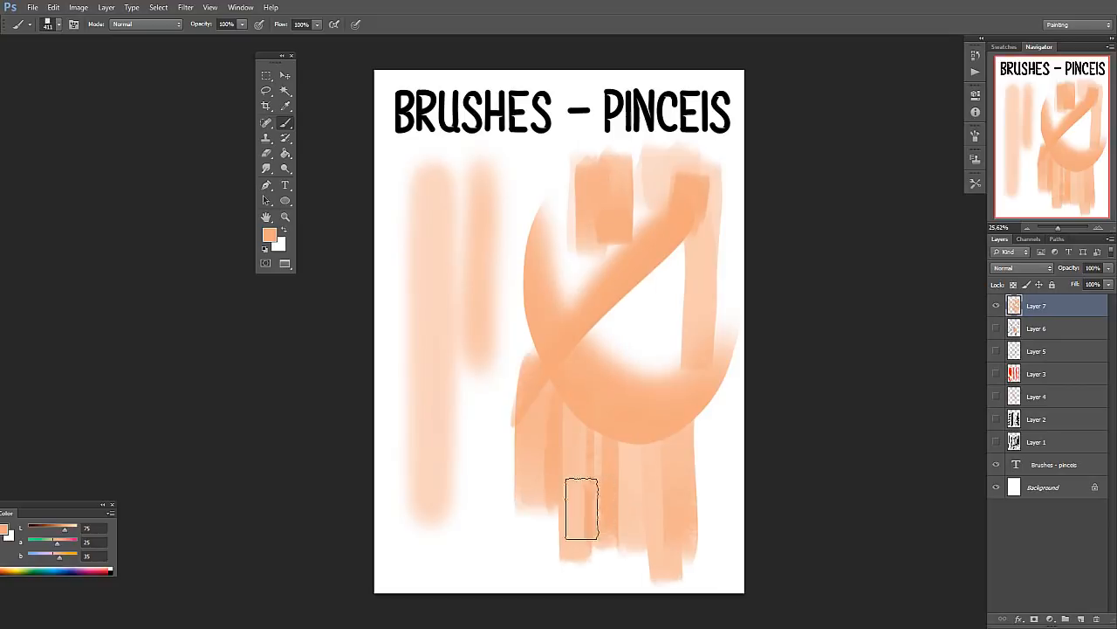
pyautogui.moveTo(517, 345); pyautogui.dragTo(510, 563)
pyautogui.moveTo(489, 314); pyautogui.dragTo(478, 533)
pyautogui.moveTo(508, 240); pyautogui.dragTo(516, 367)
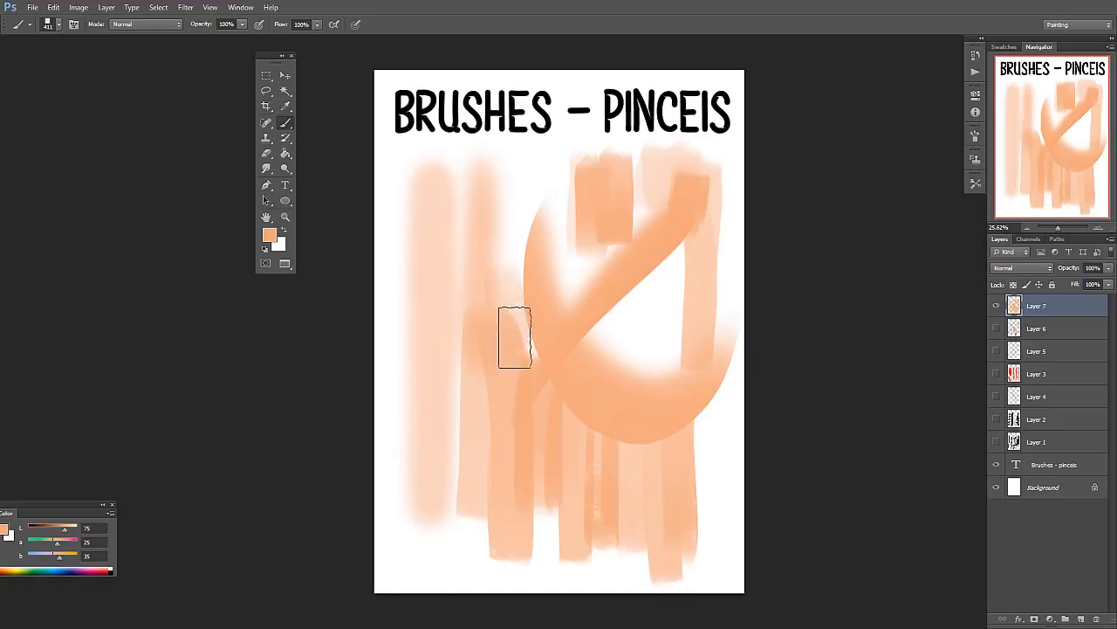
pyautogui.moveTo(516, 266); pyautogui.dragTo(513, 424)
pyautogui.moveTo(431, 384); pyautogui.dragTo(438, 567)
pyautogui.moveTo(437, 502); pyautogui.dragTo(435, 538)
pyautogui.moveTo(455, 495)
pyautogui.mouseDown()
pyautogui.moveTo(458, 550)
pyautogui.moveTo(549, 561)
pyautogui.mouseUp()
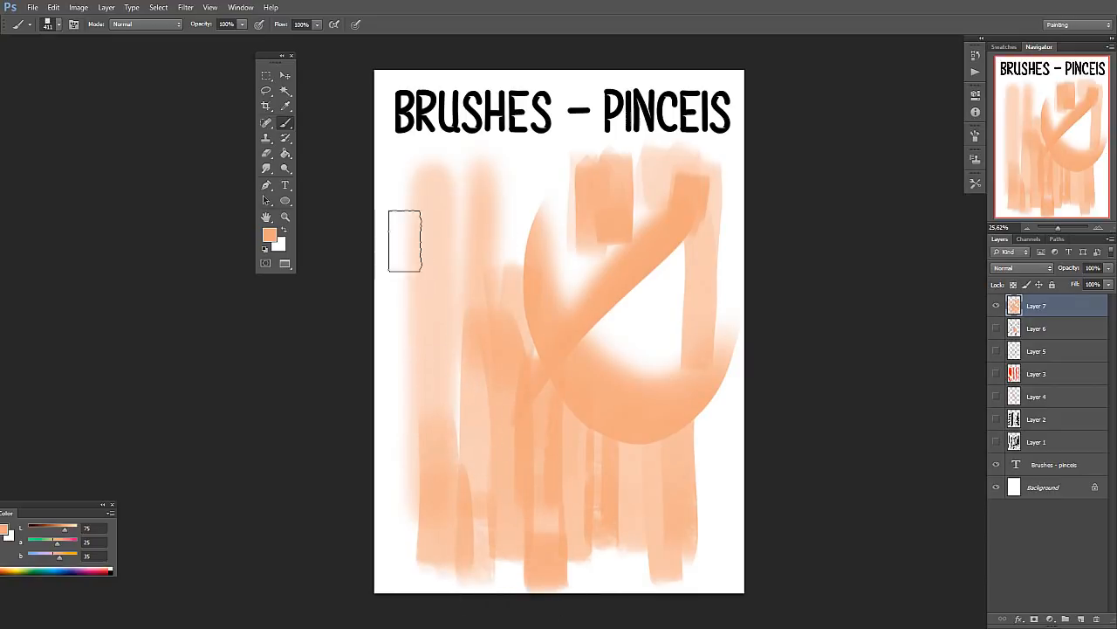
pyautogui.moveTo(405, 241); pyautogui.dragTo(404, 583)
pyautogui.moveTo(388, 185); pyautogui.dragTo(392, 469)
pyautogui.moveTo(409, 206); pyautogui.dragTo(427, 429)
pyautogui.moveTo(459, 189)
pyautogui.mouseDown()
pyautogui.moveTo(489, 179)
pyautogui.moveTo(518, 296)
pyautogui.moveTo(551, 317)
pyautogui.moveTo(609, 180)
pyautogui.moveTo(654, 287)
pyautogui.moveTo(667, 419)
pyautogui.mouseUp()
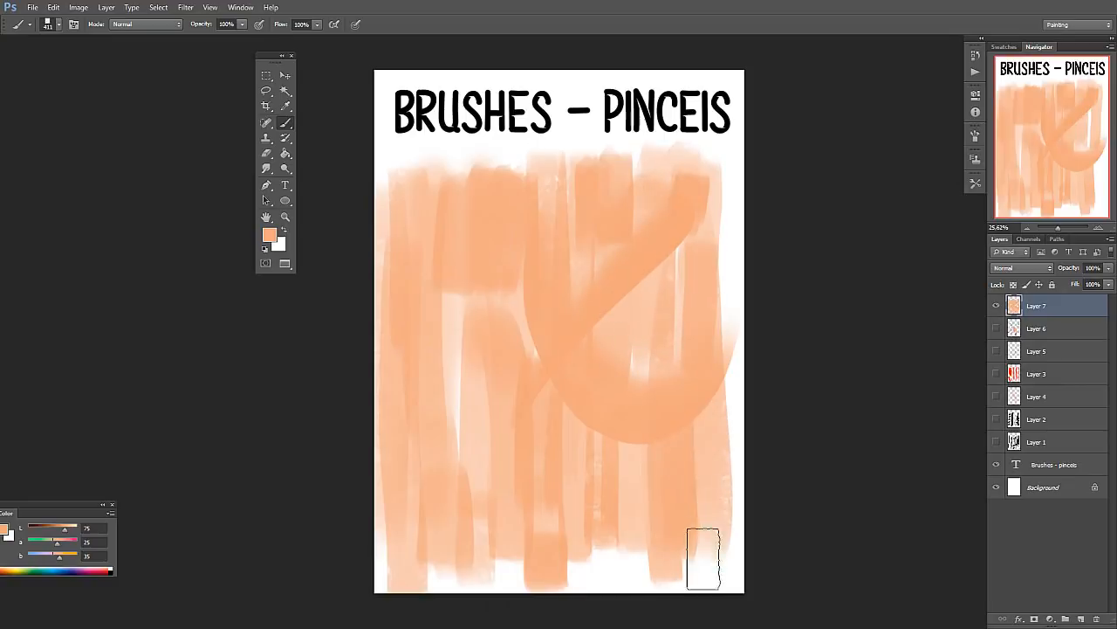
# Choose the textured 90 px brush preset at 453 px, and hide Layer 7 beneath a single new empty layer.
pyautogui.rightClick(635, 259)
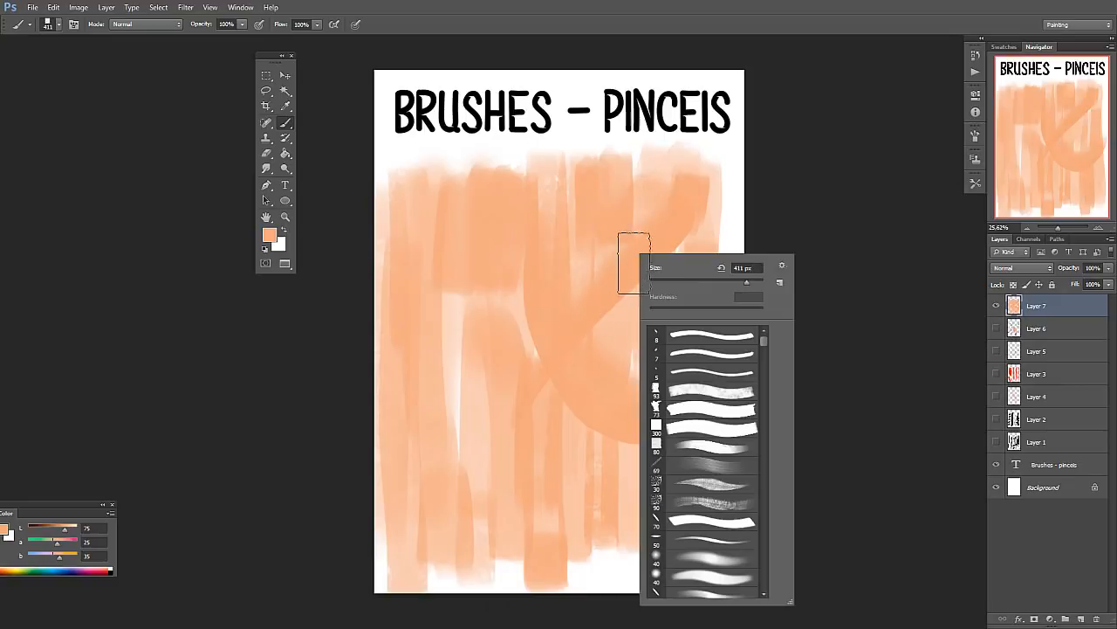
pyautogui.click(729, 504)
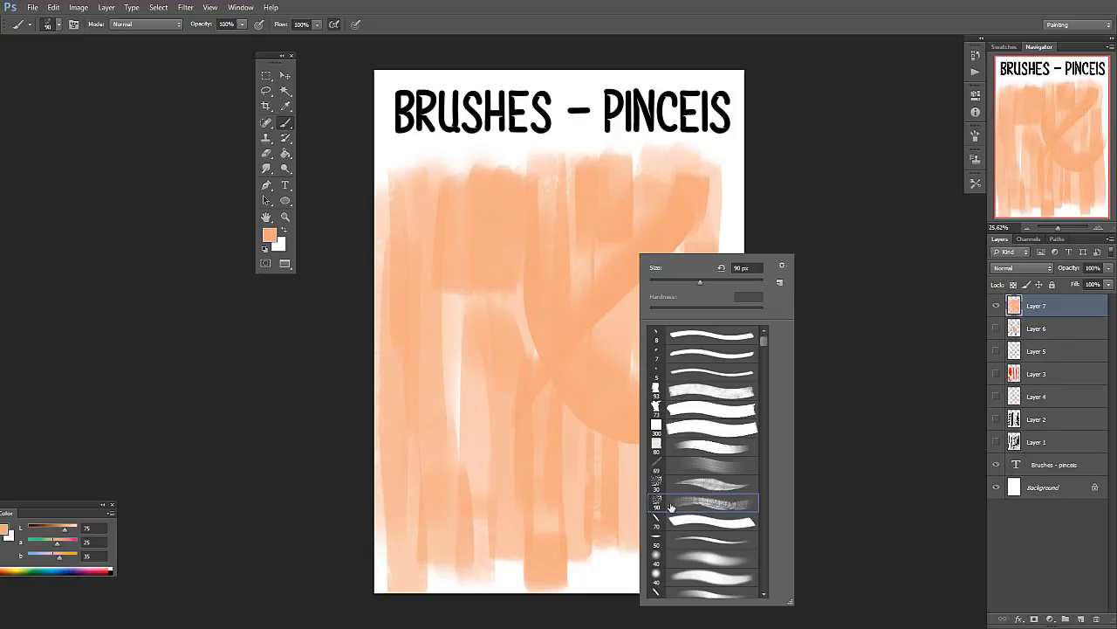
pyautogui.click(996, 305)
pyautogui.click(1081, 618)
pyautogui.click(1082, 618)
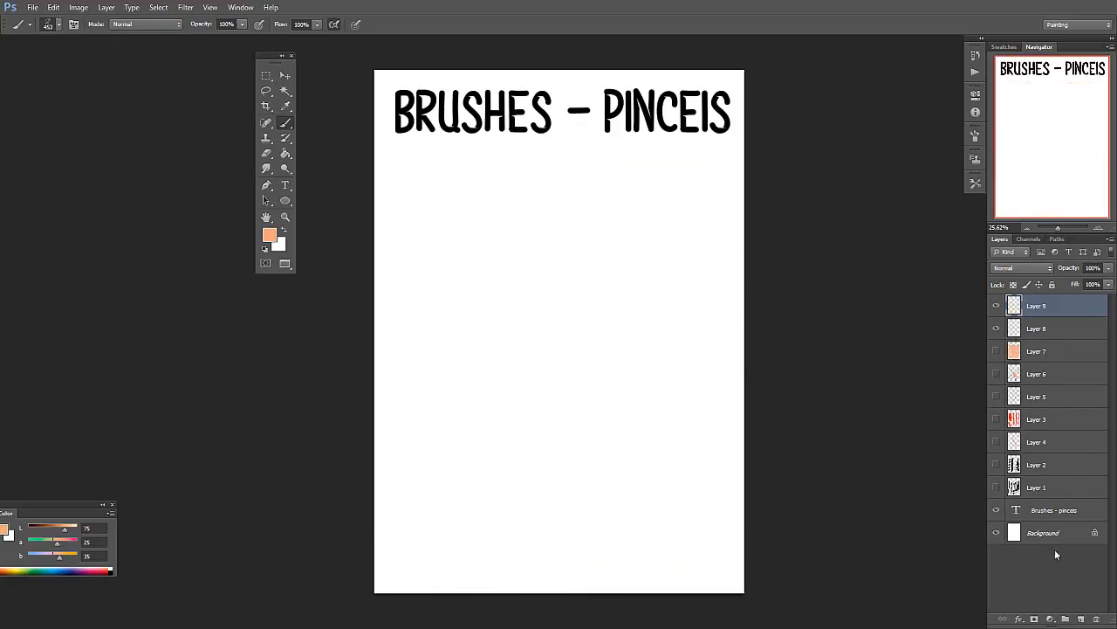
pyautogui.press('Delete')
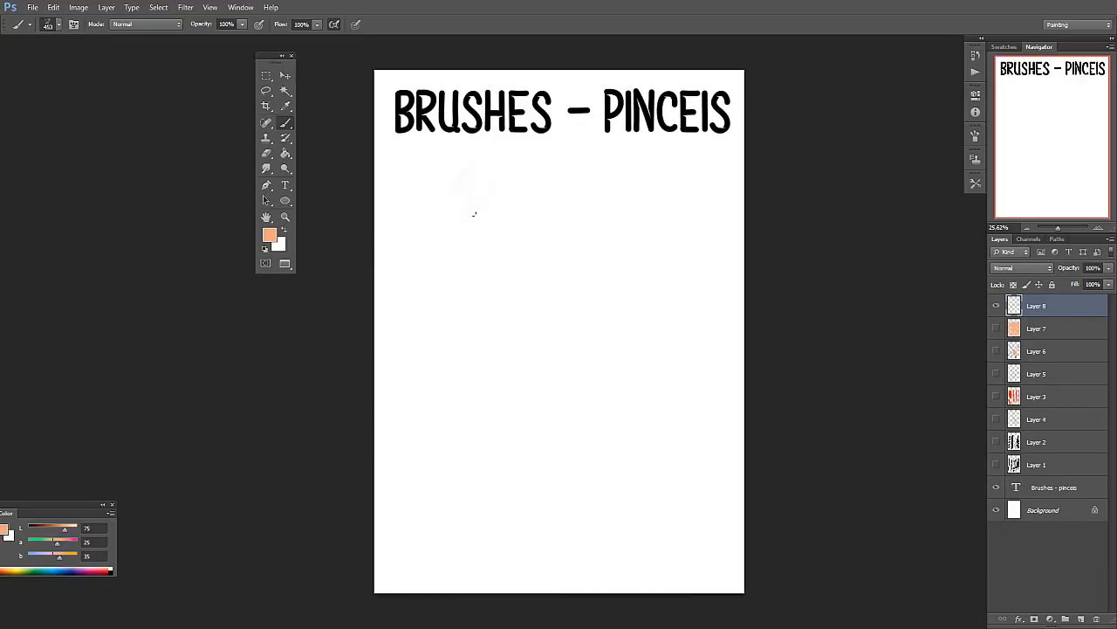
# Paint overlapping vertical peach strokes with the textured brush across the whole canvas below the title, varying the density.
pyautogui.moveTo(465, 185); pyautogui.dragTo(462, 555)
pyautogui.moveTo(420, 170); pyautogui.dragTo(425, 384)
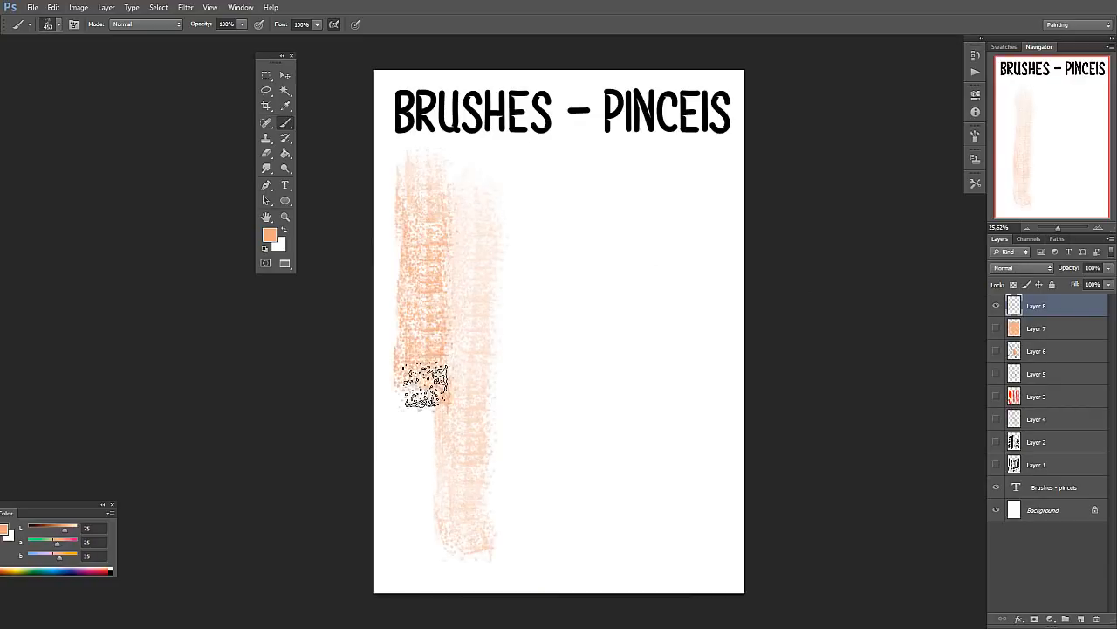
pyautogui.moveTo(485, 175)
pyautogui.mouseDown()
pyautogui.moveTo(511, 329)
pyautogui.moveTo(516, 512)
pyautogui.mouseUp()
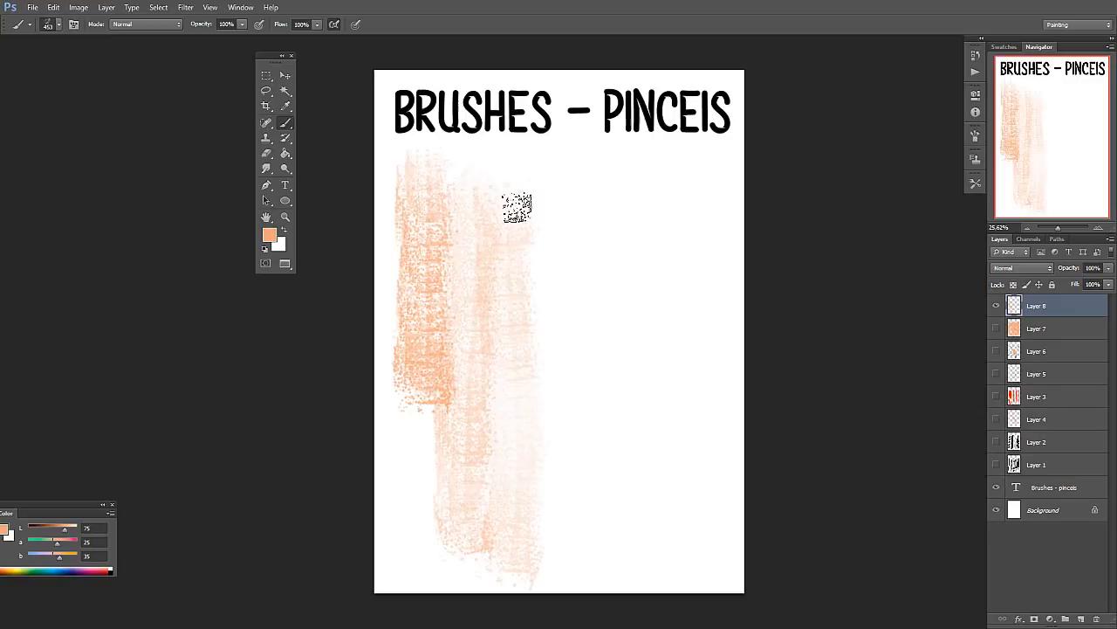
pyautogui.moveTo(517, 207)
pyautogui.mouseDown()
pyautogui.moveTo(529, 374)
pyautogui.moveTo(522, 550)
pyautogui.mouseUp()
pyautogui.moveTo(491, 169); pyautogui.dragTo(499, 512)
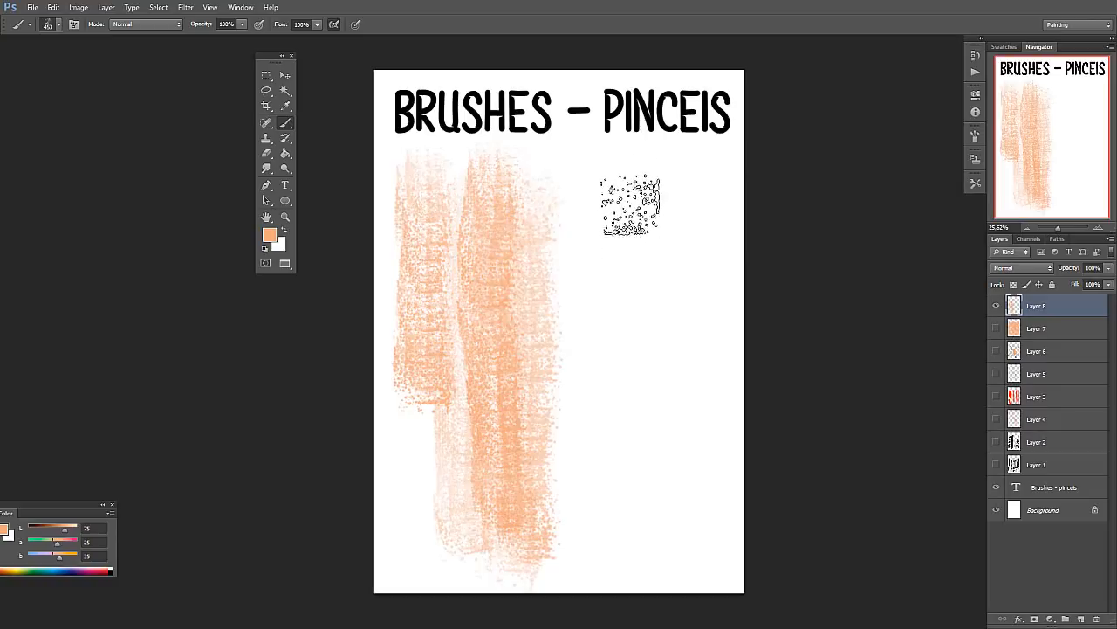
pyautogui.moveTo(616, 161); pyautogui.dragTo(611, 505)
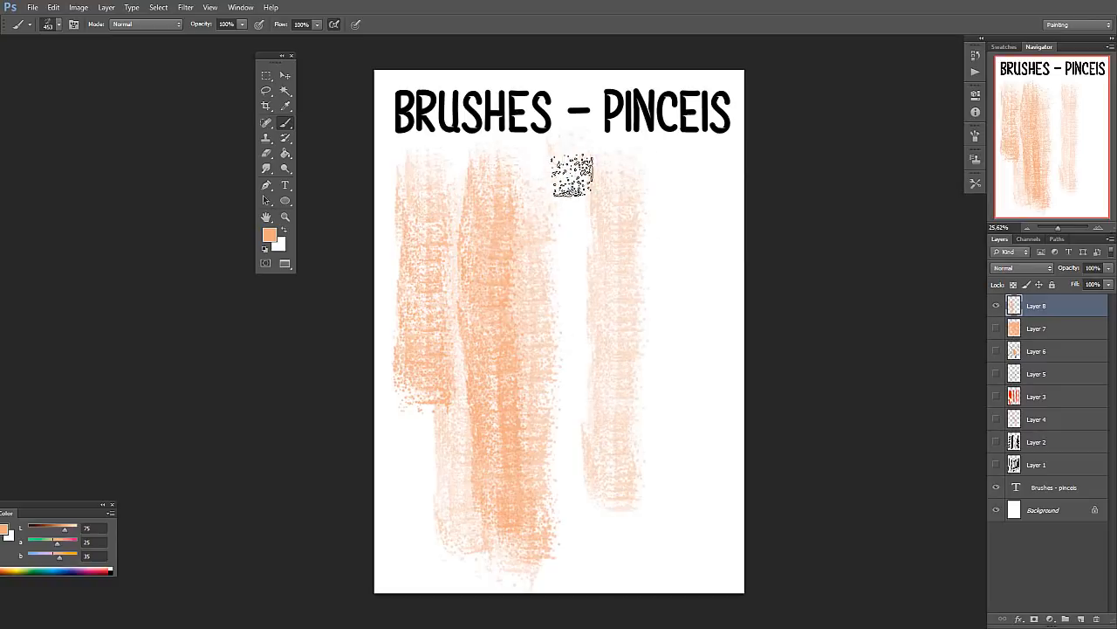
pyautogui.moveTo(572, 176)
pyautogui.mouseDown()
pyautogui.moveTo(570, 409)
pyautogui.moveTo(585, 385)
pyautogui.moveTo(560, 291)
pyautogui.moveTo(646, 158)
pyautogui.moveTo(634, 409)
pyautogui.moveTo(578, 527)
pyautogui.moveTo(588, 376)
pyautogui.moveTo(578, 342)
pyautogui.moveTo(569, 476)
pyautogui.moveTo(595, 430)
pyautogui.moveTo(591, 568)
pyautogui.mouseUp()
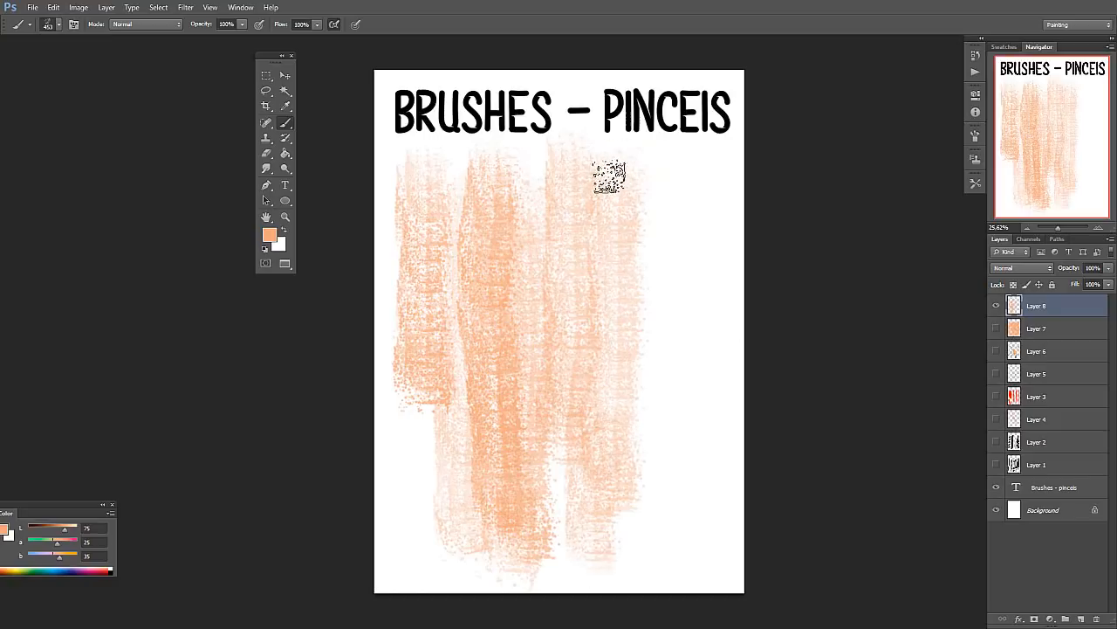
pyautogui.moveTo(655, 200)
pyautogui.mouseDown()
pyautogui.moveTo(656, 511)
pyautogui.moveTo(668, 572)
pyautogui.mouseUp()
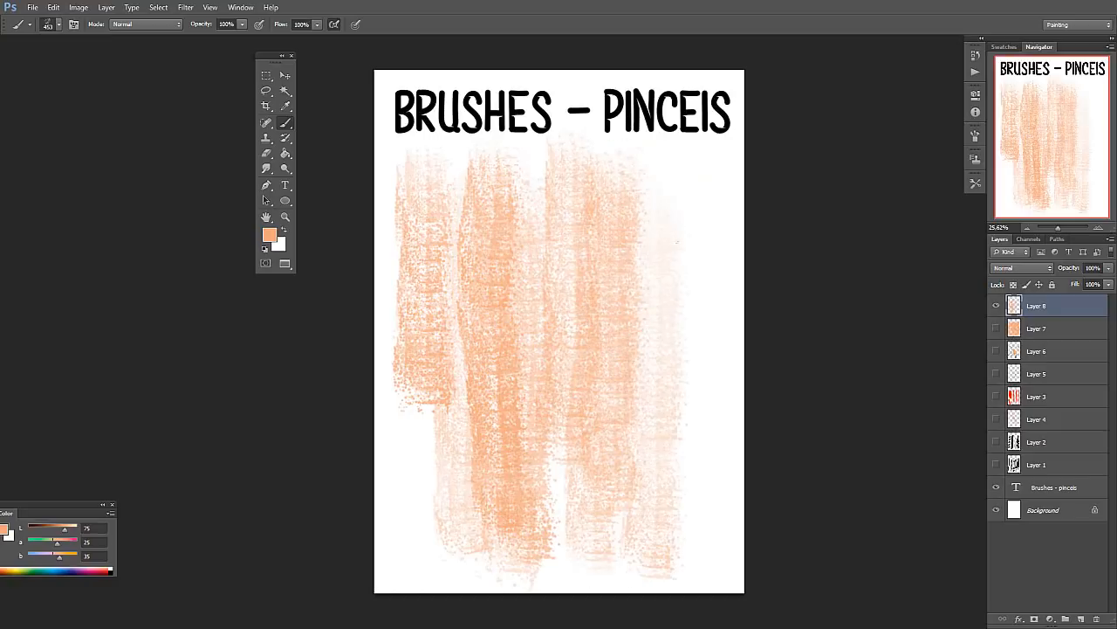
pyautogui.moveTo(677, 243); pyautogui.dragTo(671, 433)
pyautogui.moveTo(705, 175); pyautogui.dragTo(701, 540)
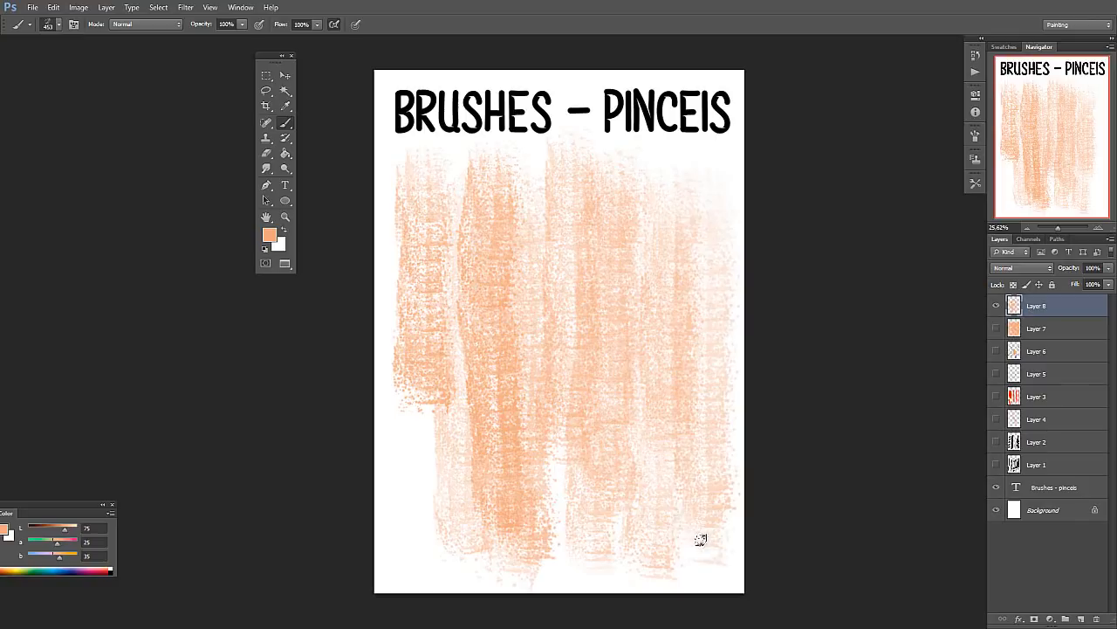
pyautogui.moveTo(399, 411); pyautogui.dragTo(399, 543)
pyautogui.moveTo(421, 375); pyautogui.dragTo(436, 544)
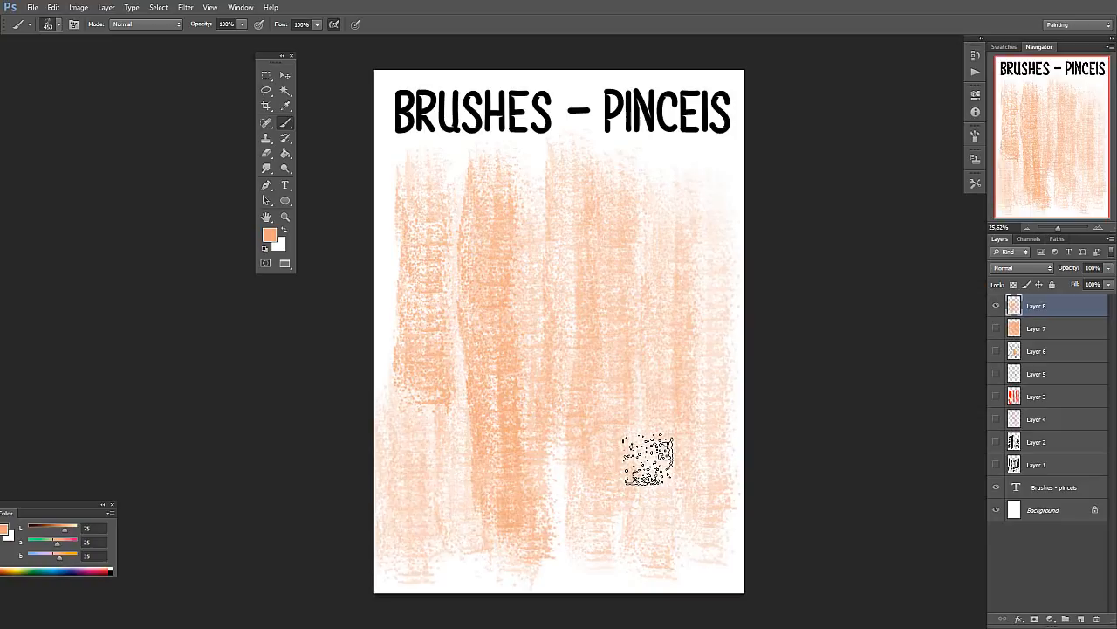
pyautogui.rightClick(633, 220)
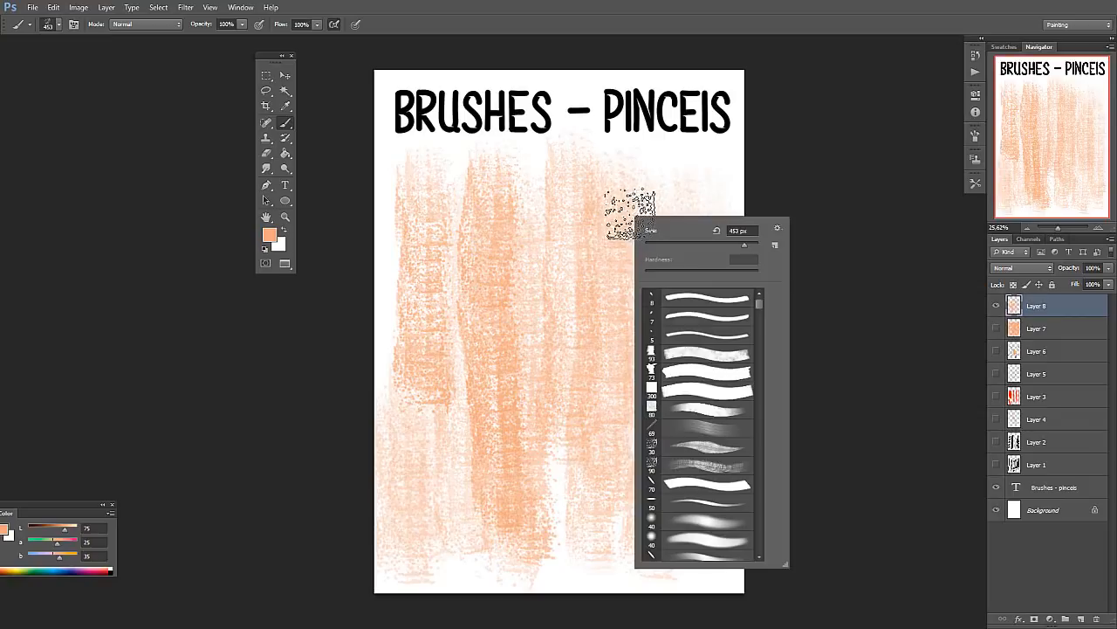
pyautogui.click(774, 173)
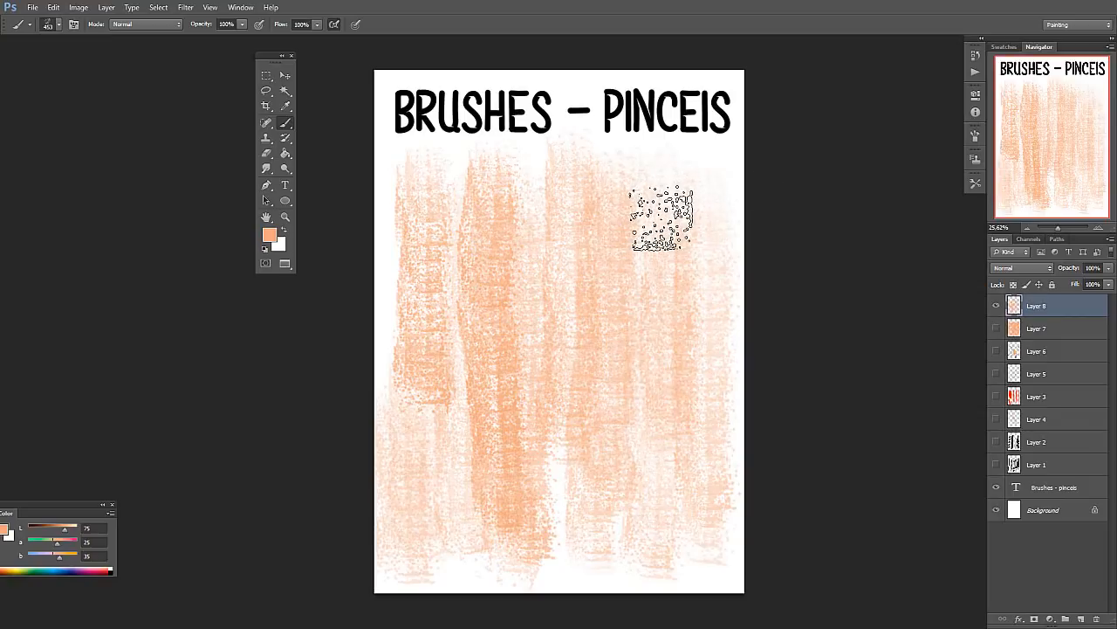